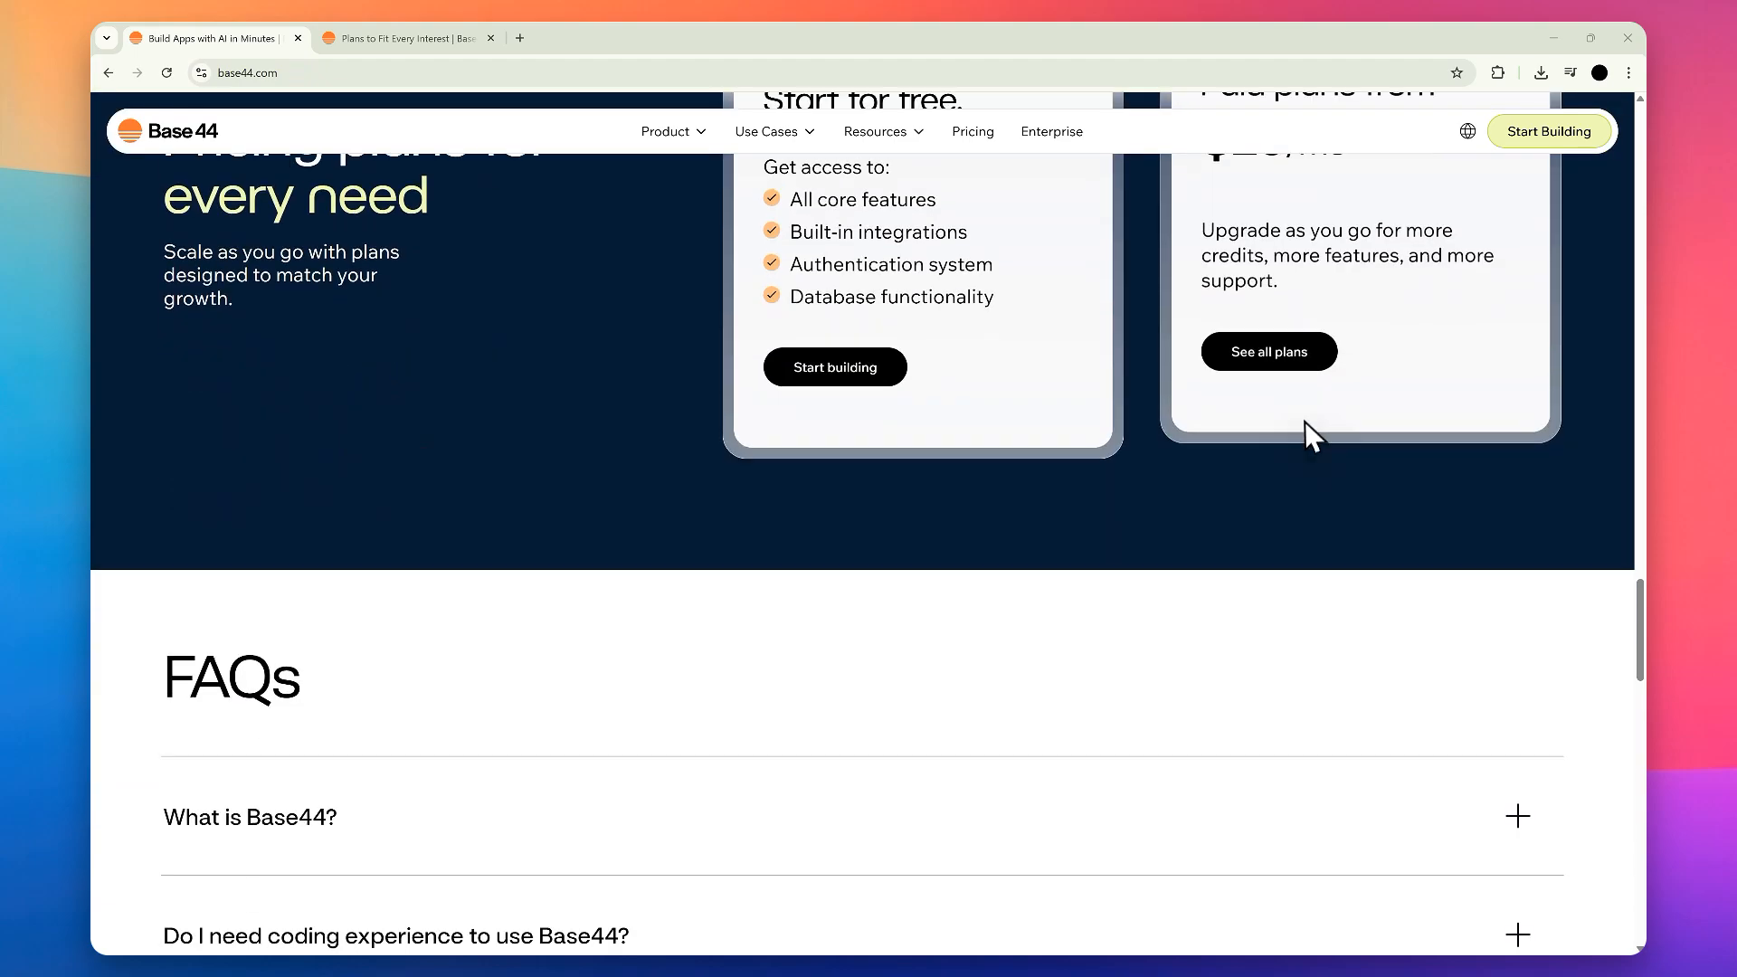
Step: Review the free and paid plan cards in the home page's pricing section
scroll(1267, 466, "up", 5)
scroll(1264, 468, "up", 3)
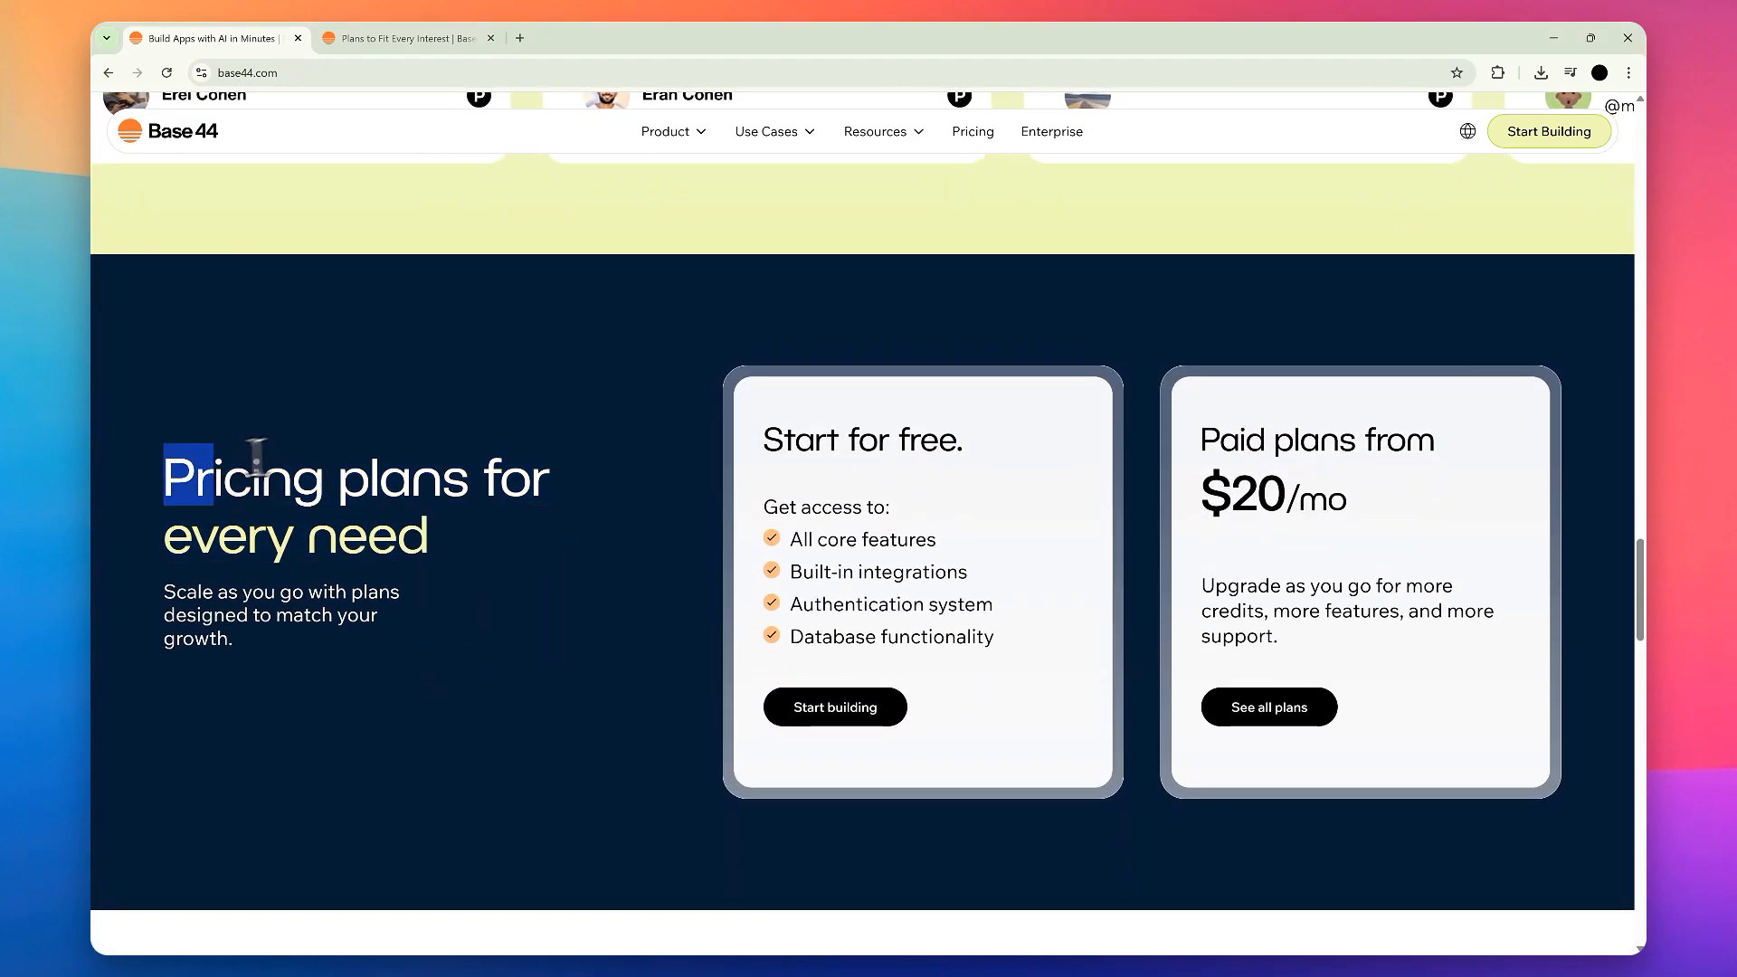
scroll(497, 435, "down", 3)
scroll(552, 420, "up", 2)
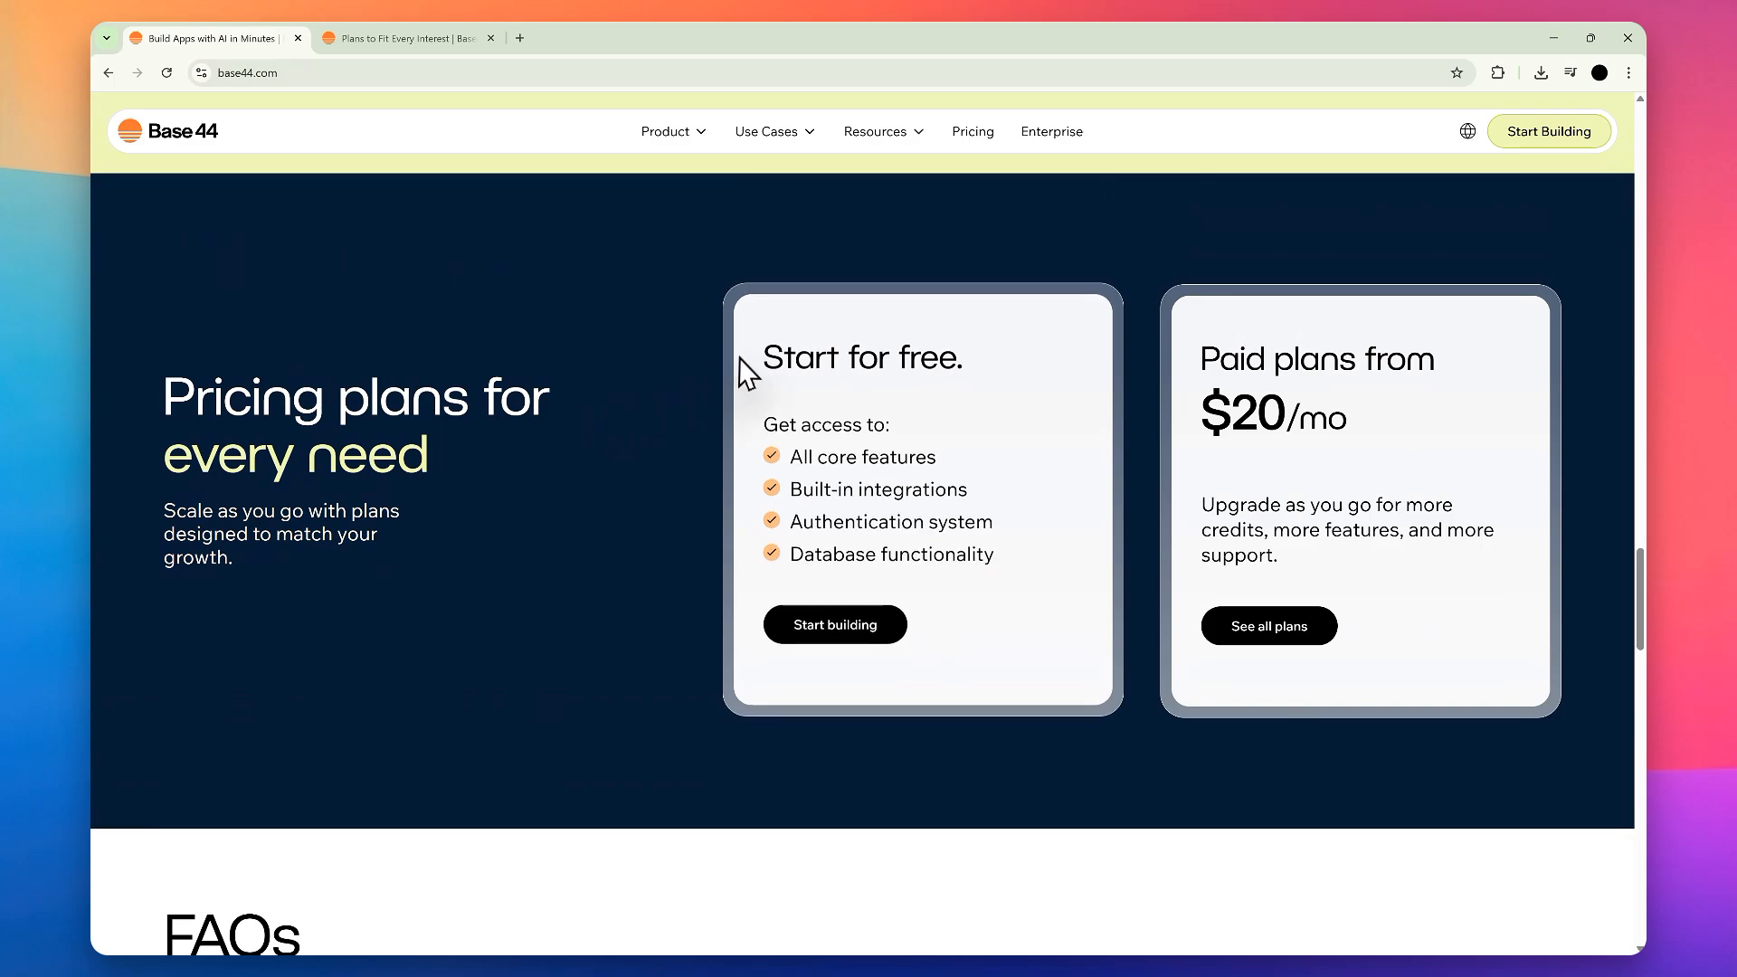
left_click_drag(769, 360, 975, 503)
left_click(988, 508)
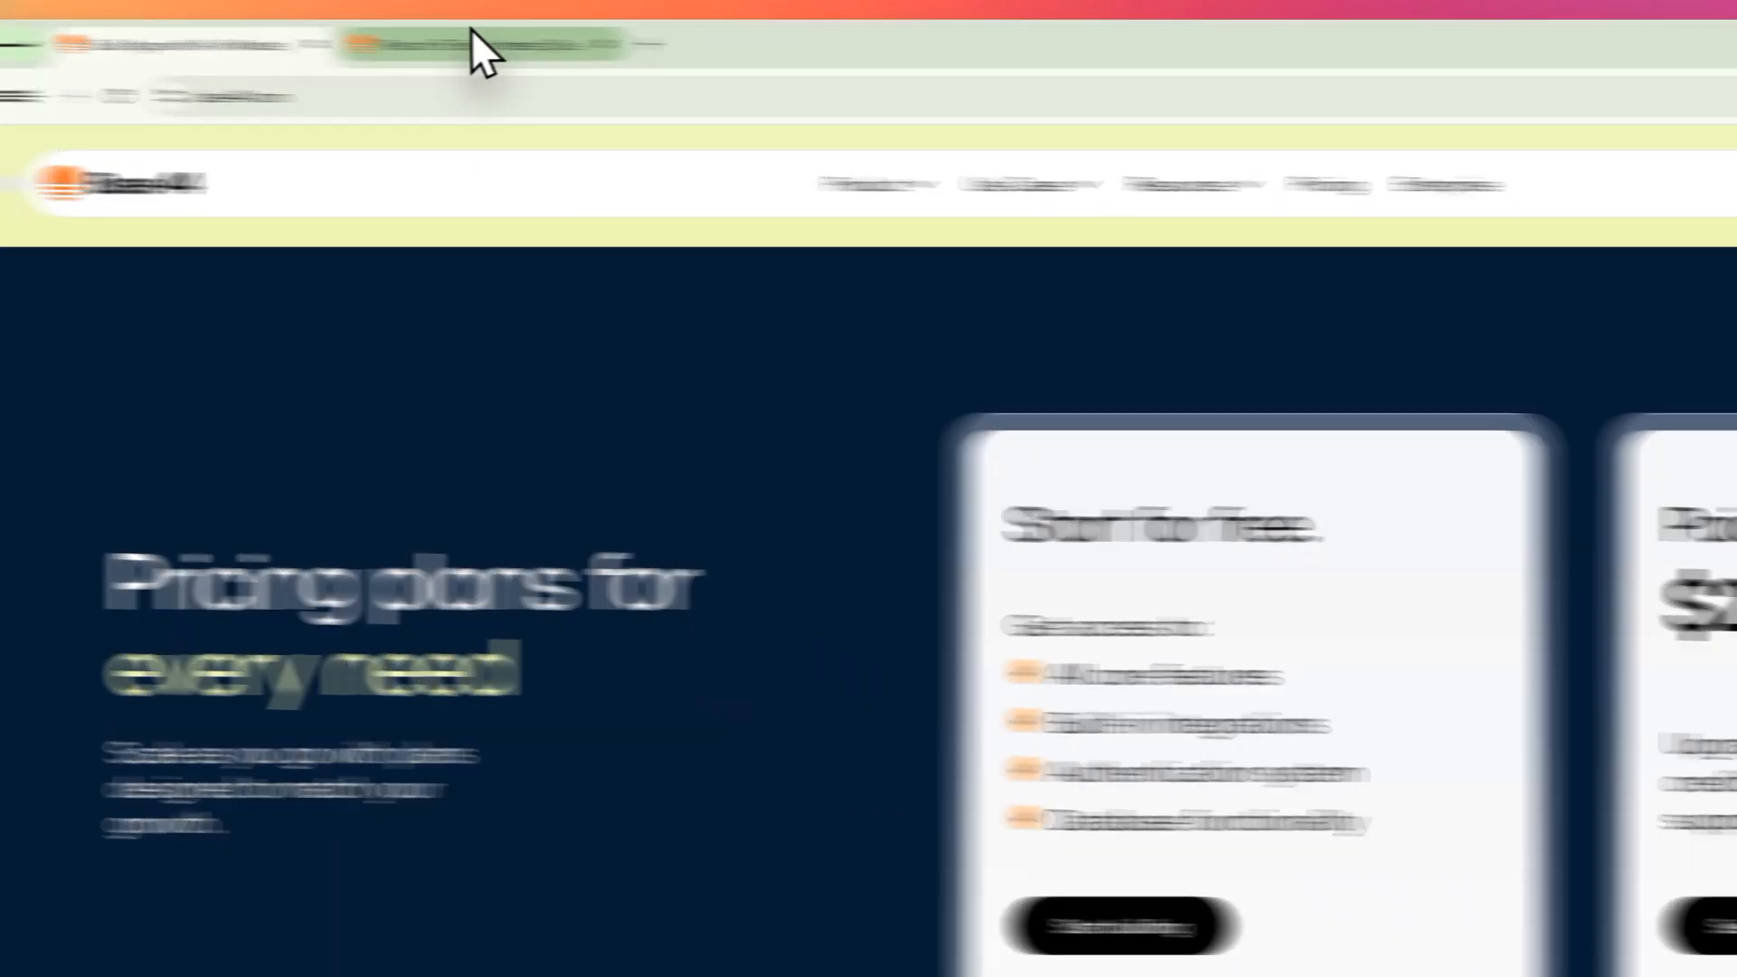
Step: Switch to the open pricing page and examine the yearly plans' prices and credit allowances
left_click(482, 50)
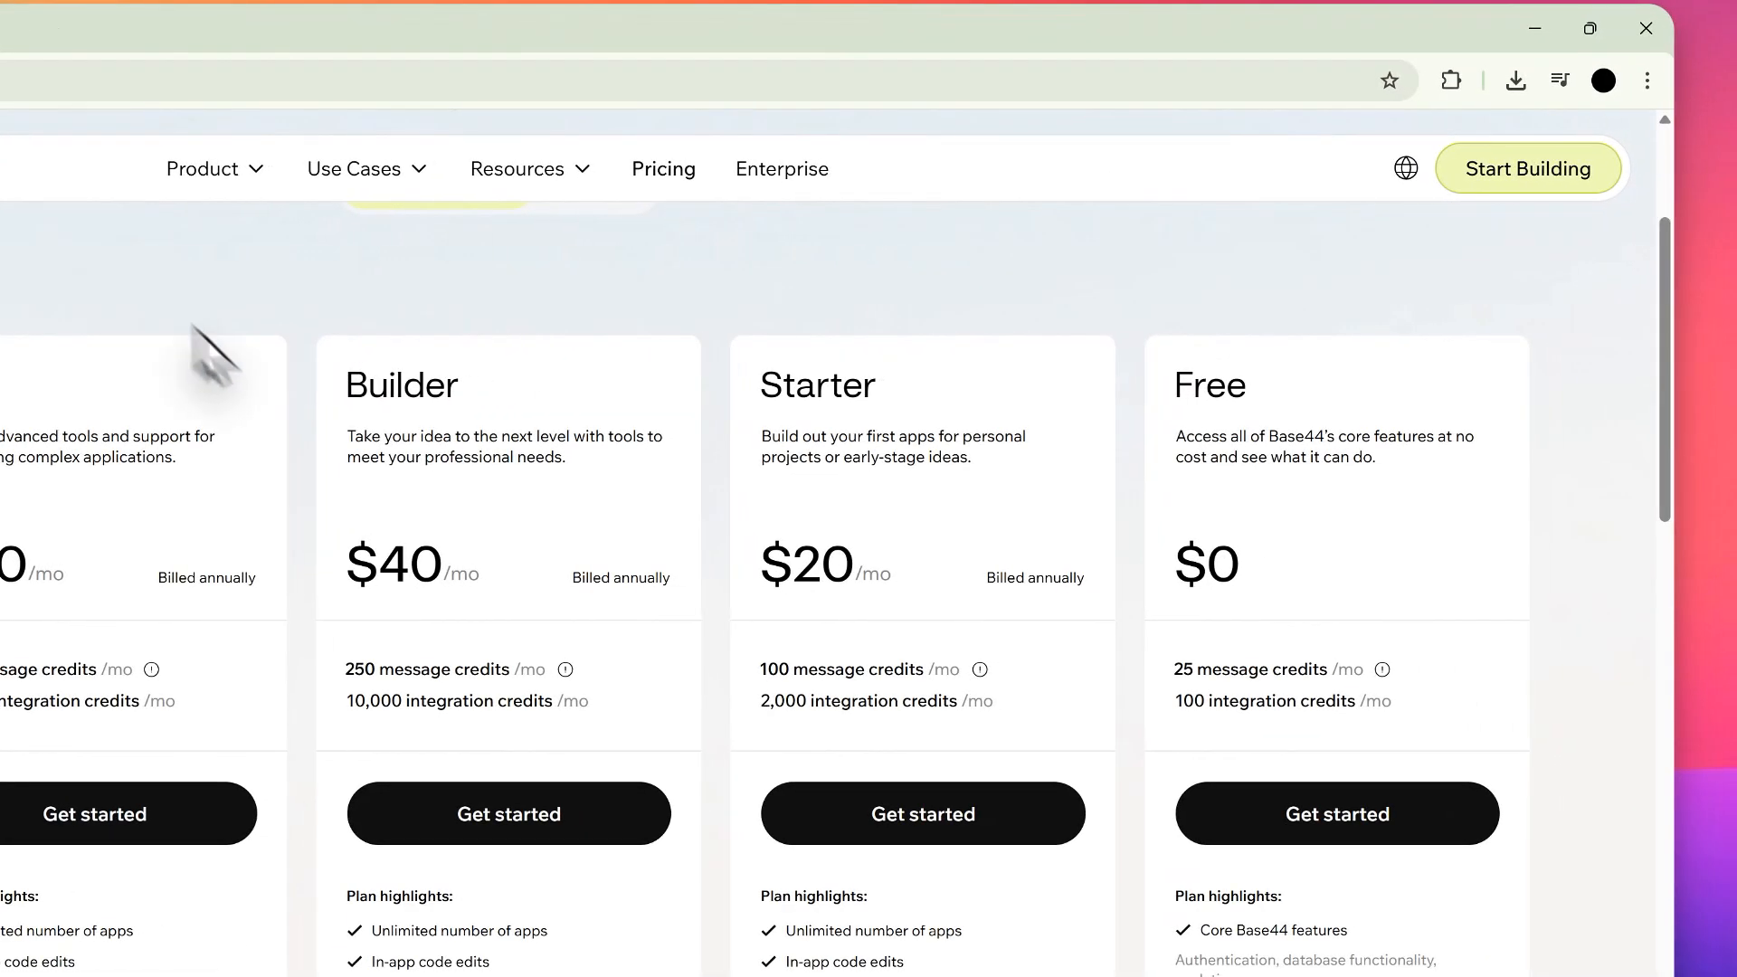
scroll(458, 400, "up", 3)
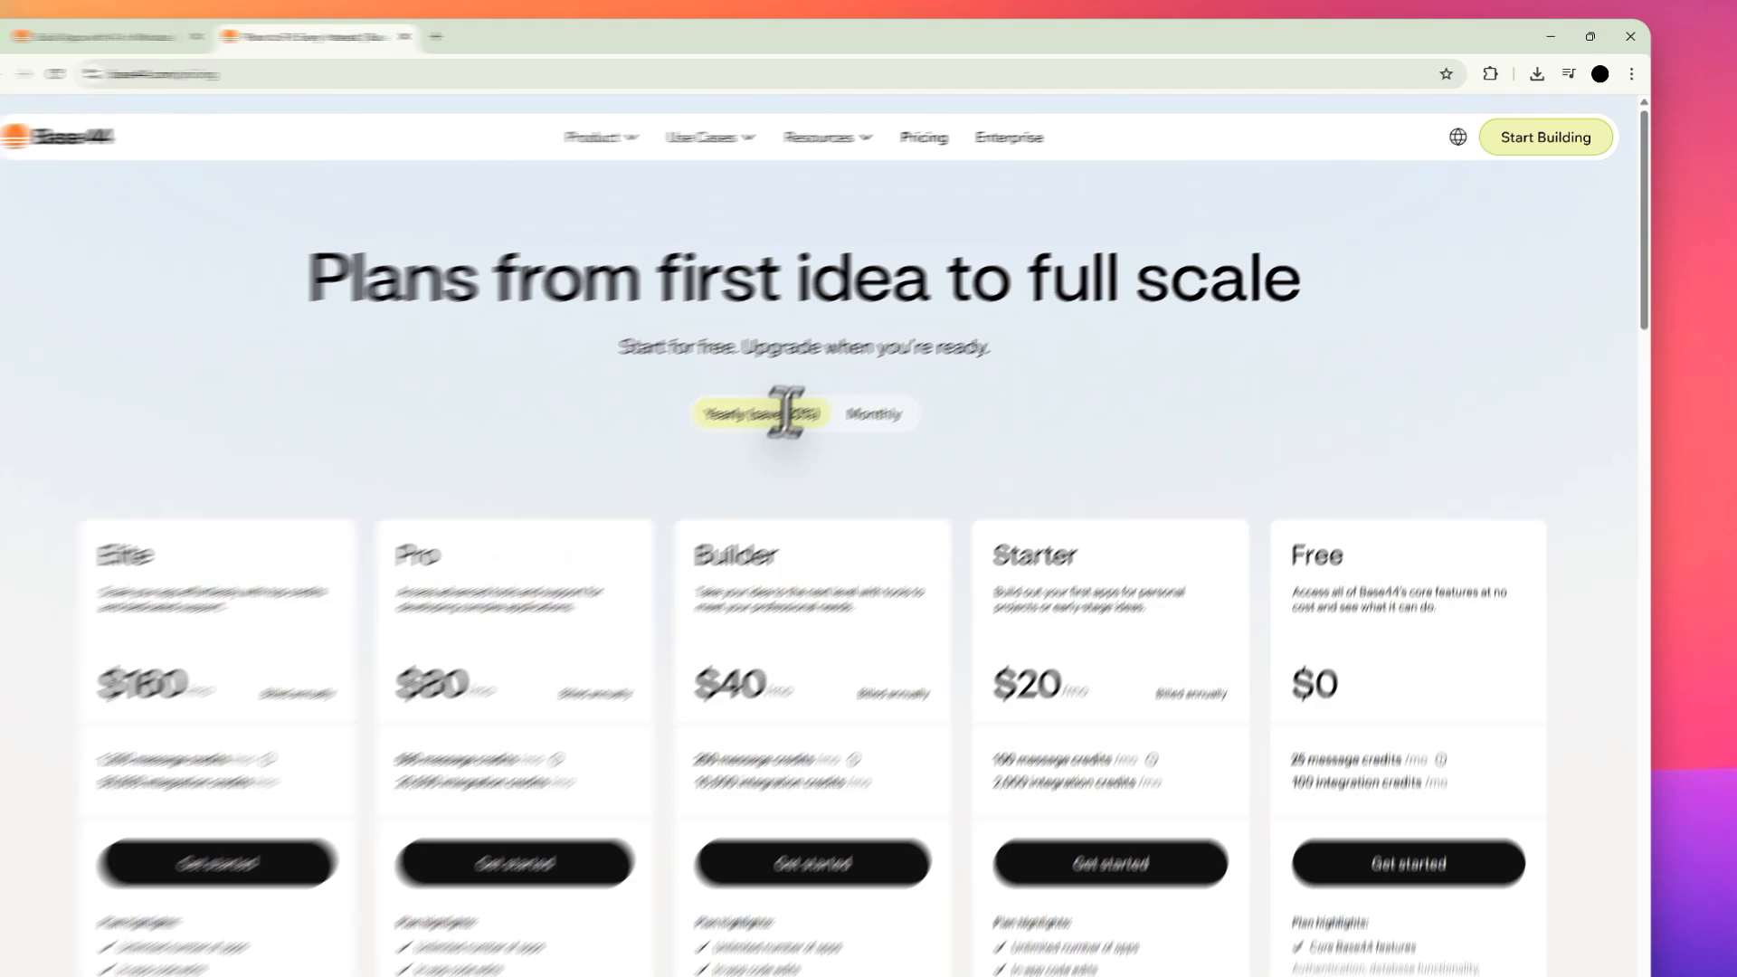
scroll(1011, 371, "down", 2)
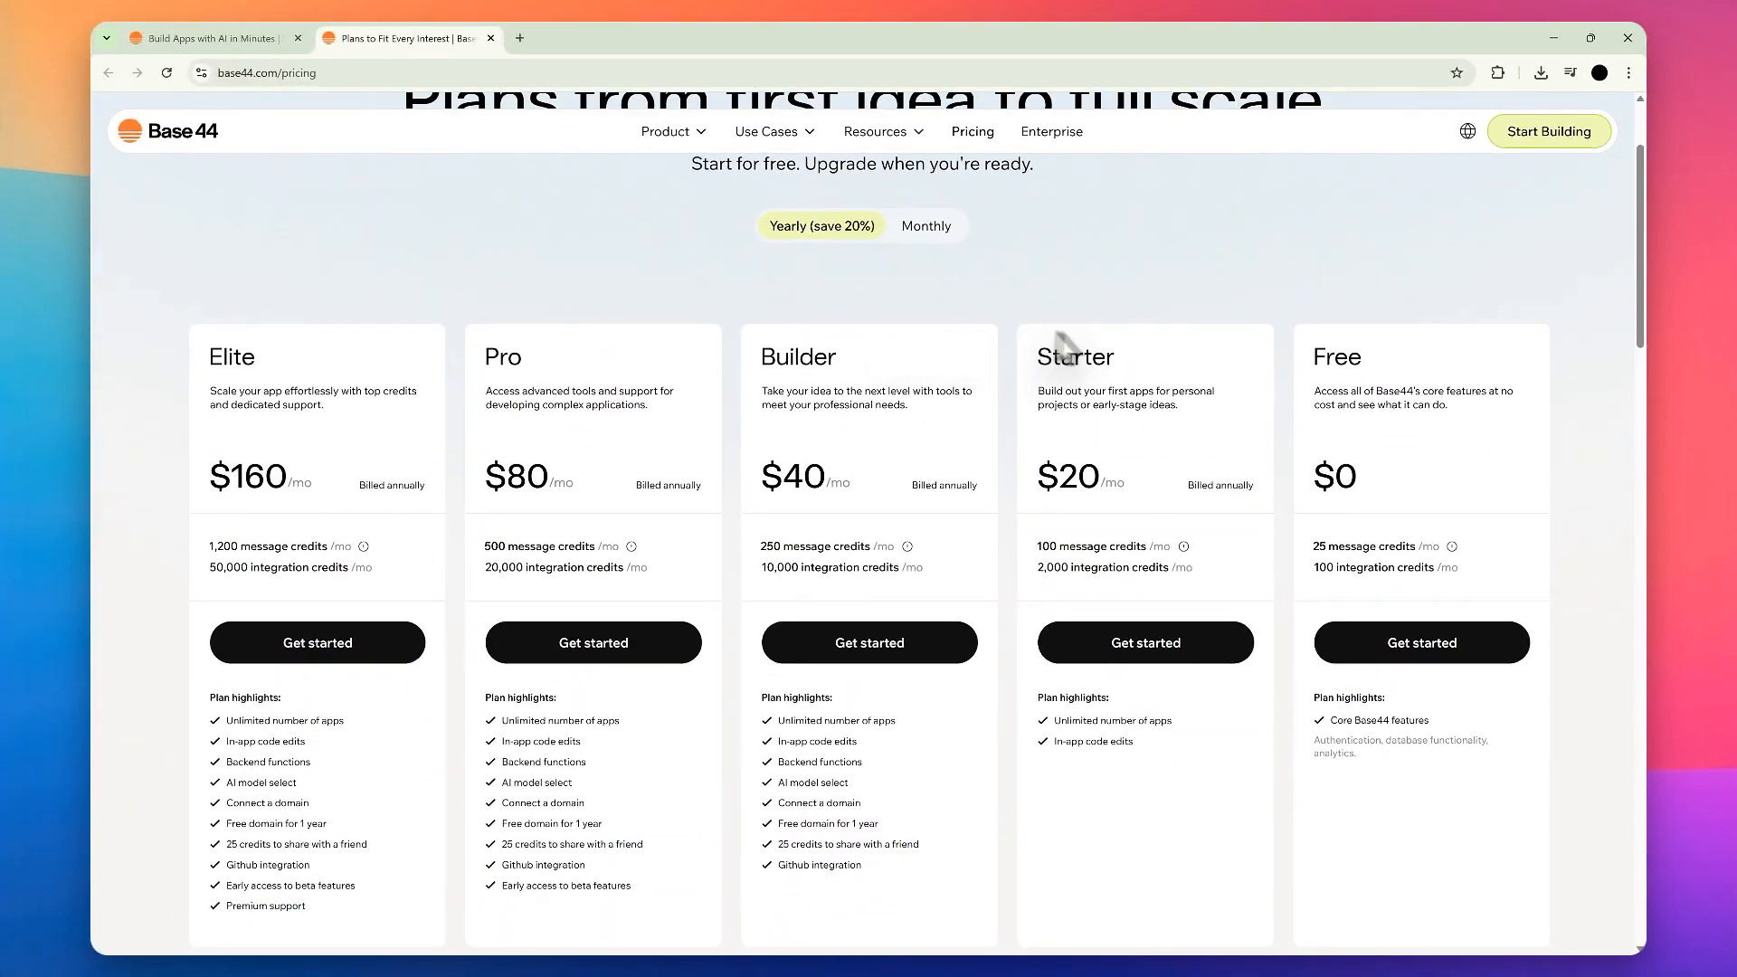
scroll(1004, 371, "up", 2)
left_click_drag(468, 263, 999, 264)
left_click(1140, 303)
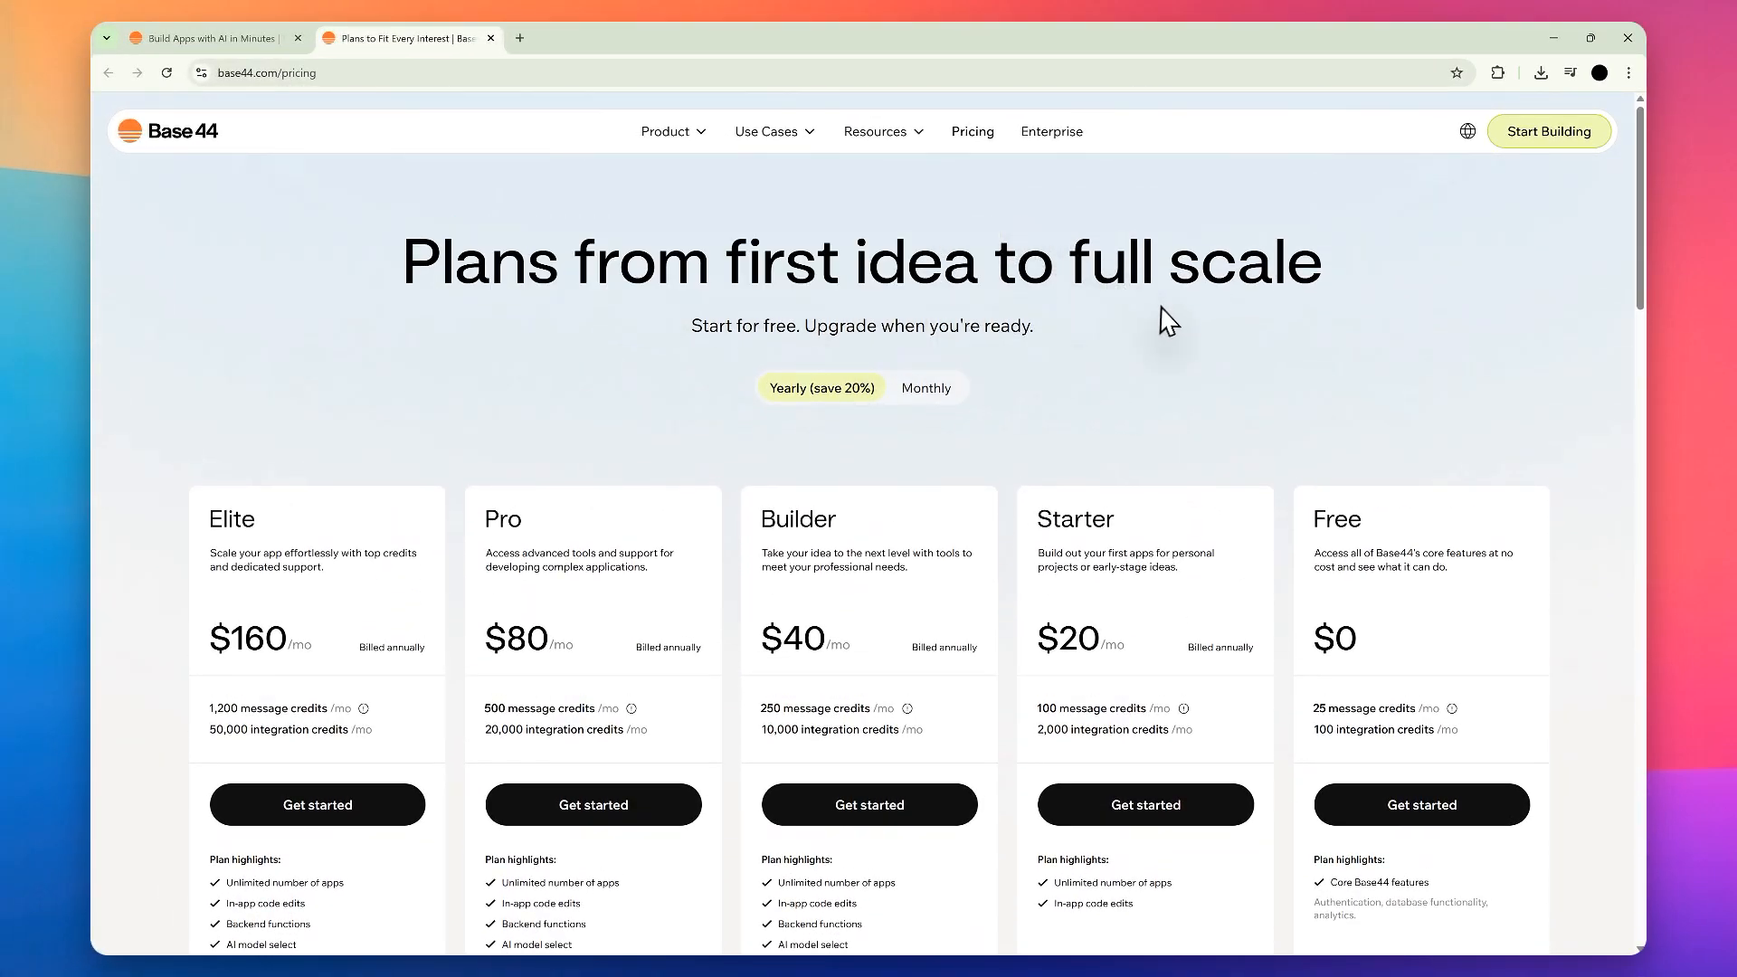
scroll(1300, 368, "down", 2)
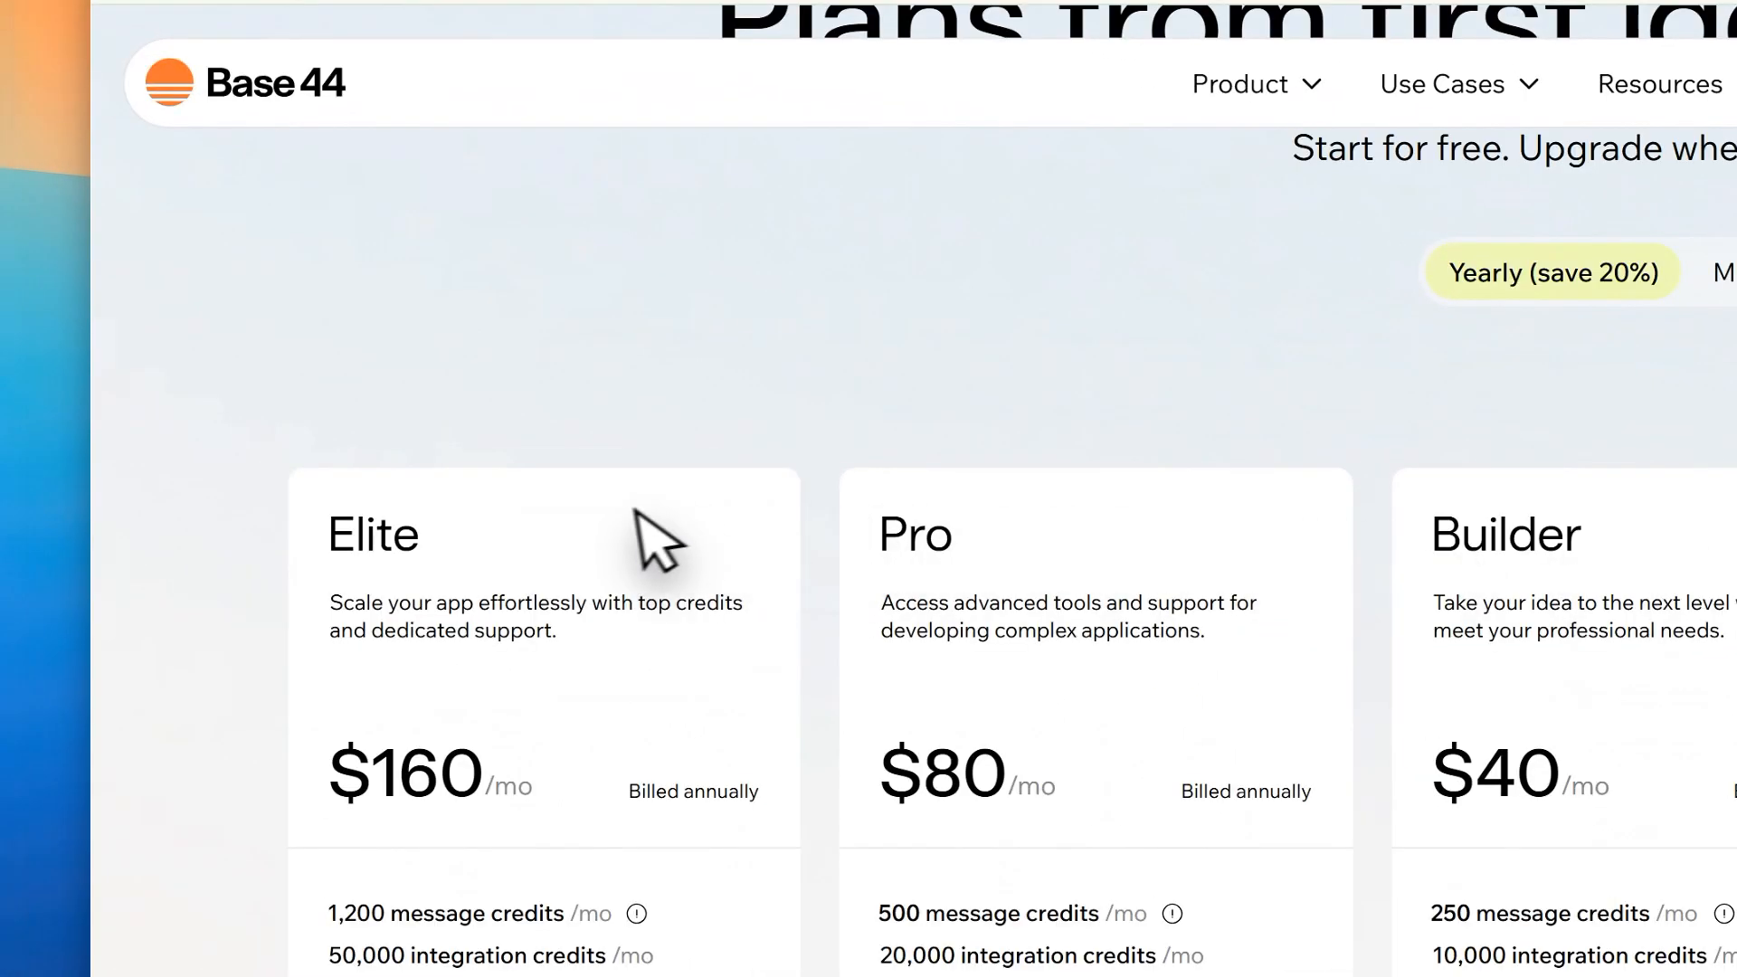
left_click_drag(324, 534, 380, 775)
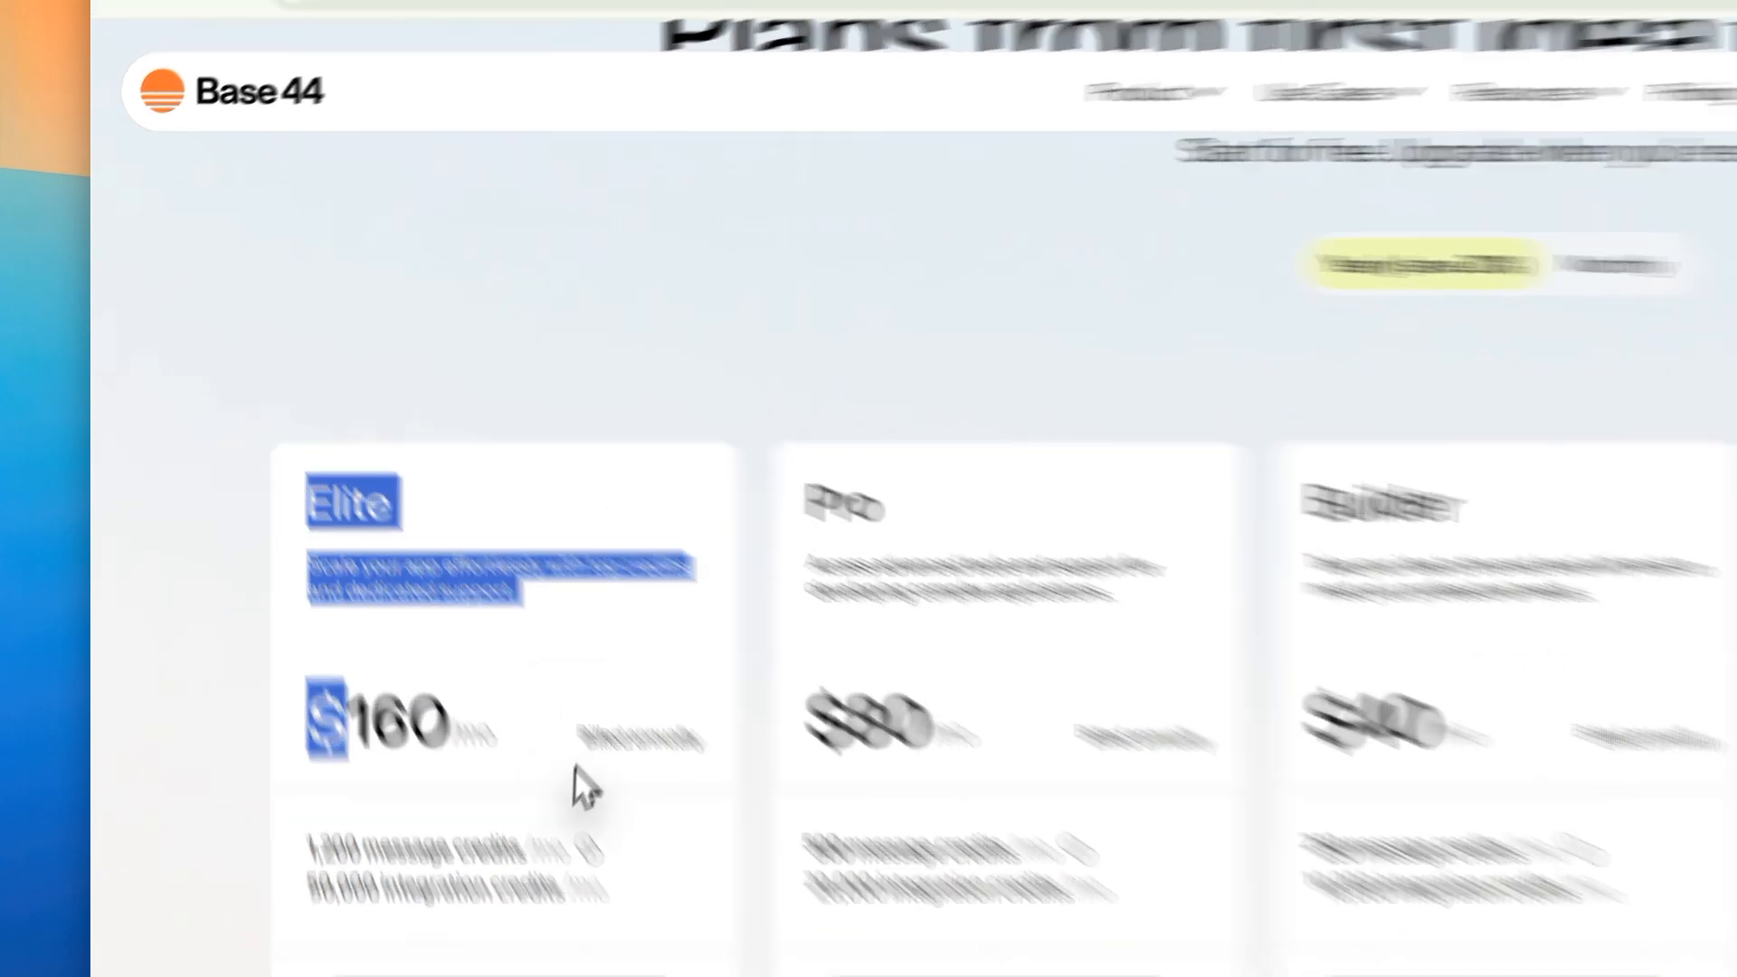
left_click(546, 688)
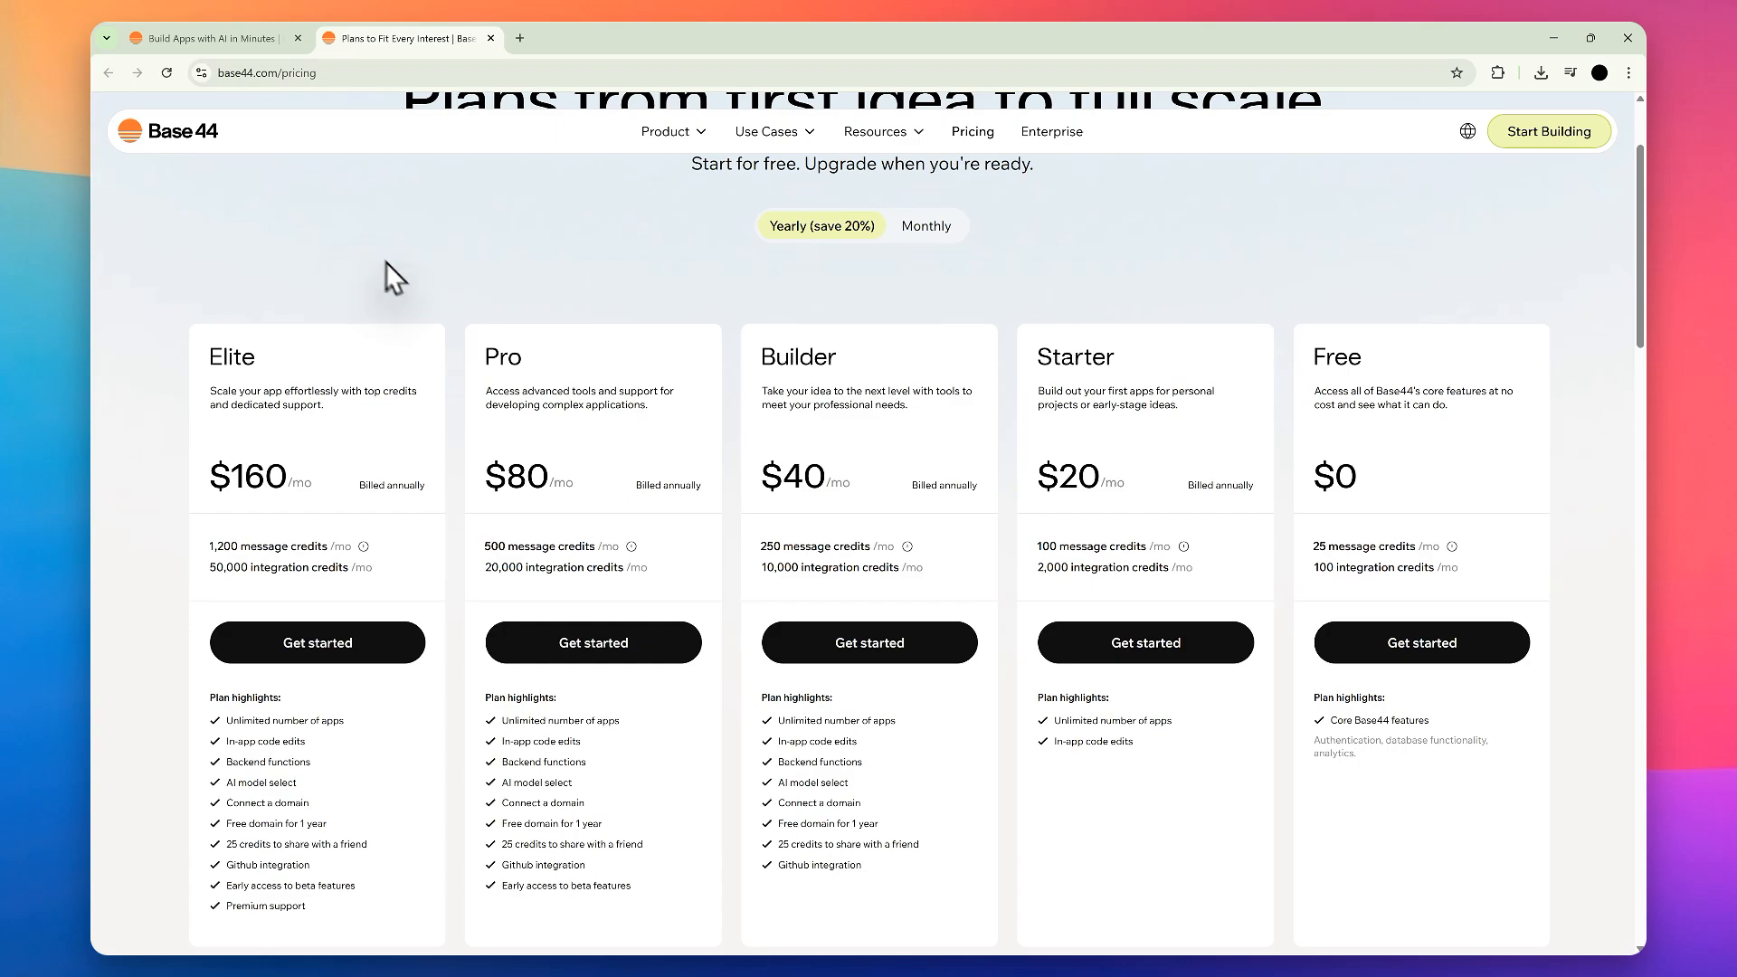
Step: Compare the plan highlights of the Elite, Pro, Builder, Starter and Free plans
scroll(389, 272, "down", 2)
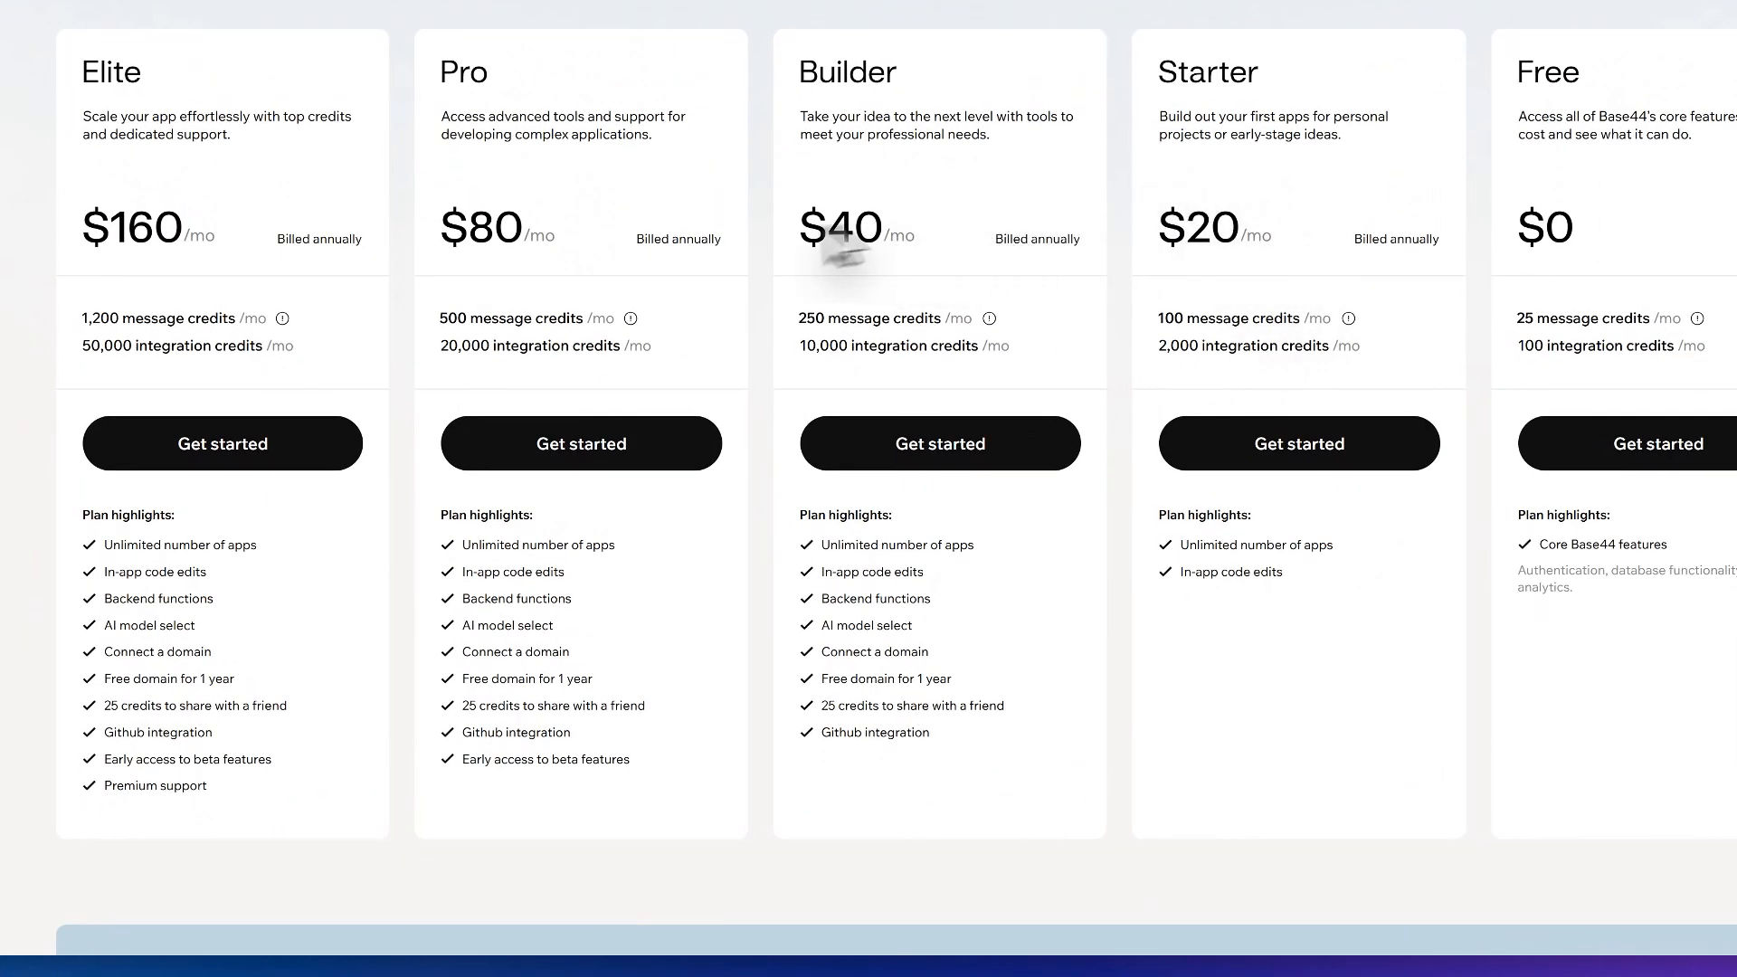
scroll(380, 335, "down", 2)
left_click_drag(94, 304, 1370, 349)
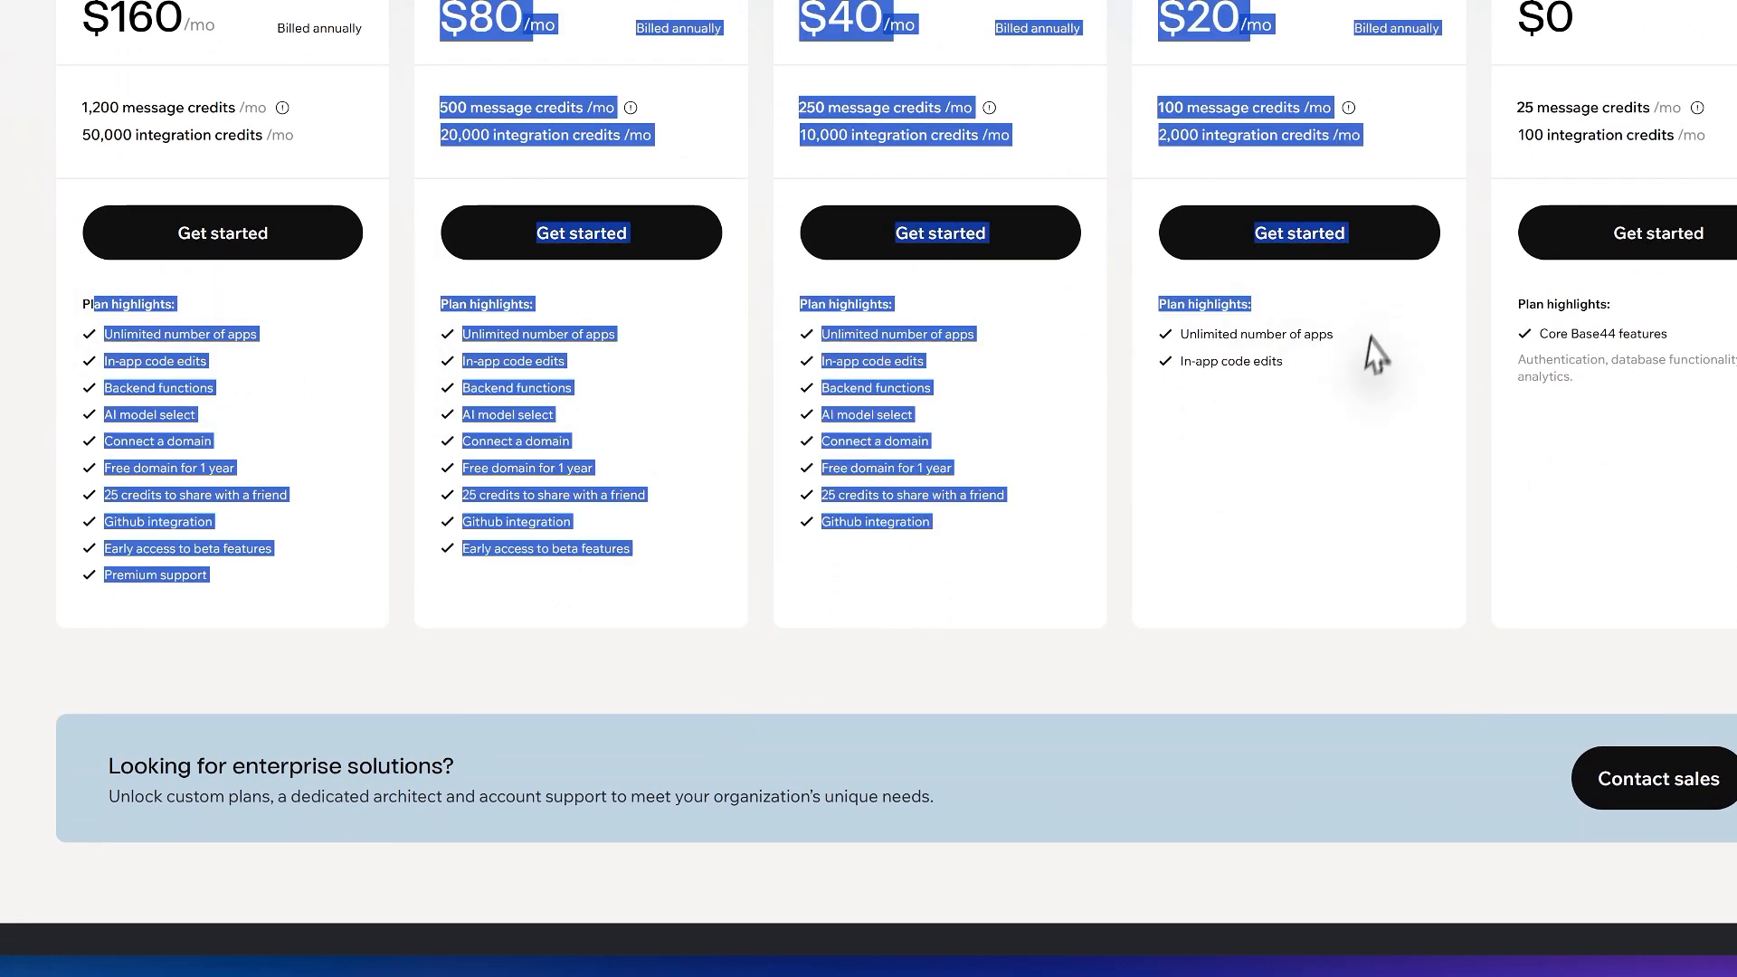
left_click(1181, 364)
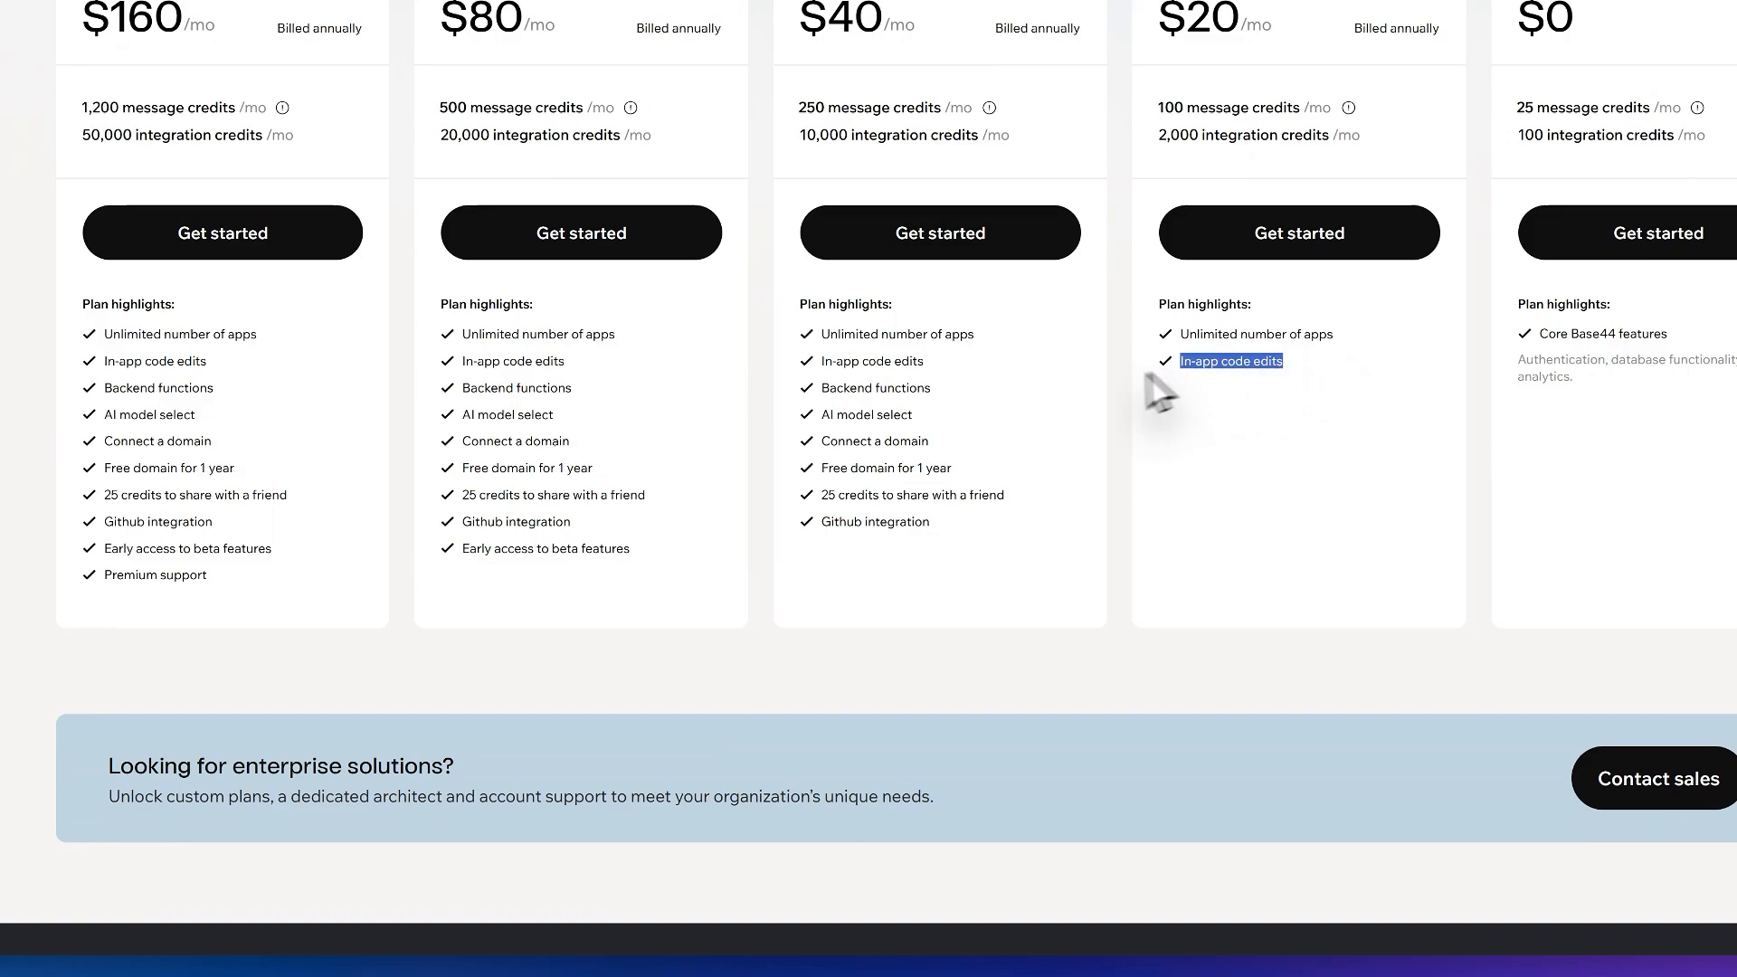
left_click_drag(647, 494, 550, 476)
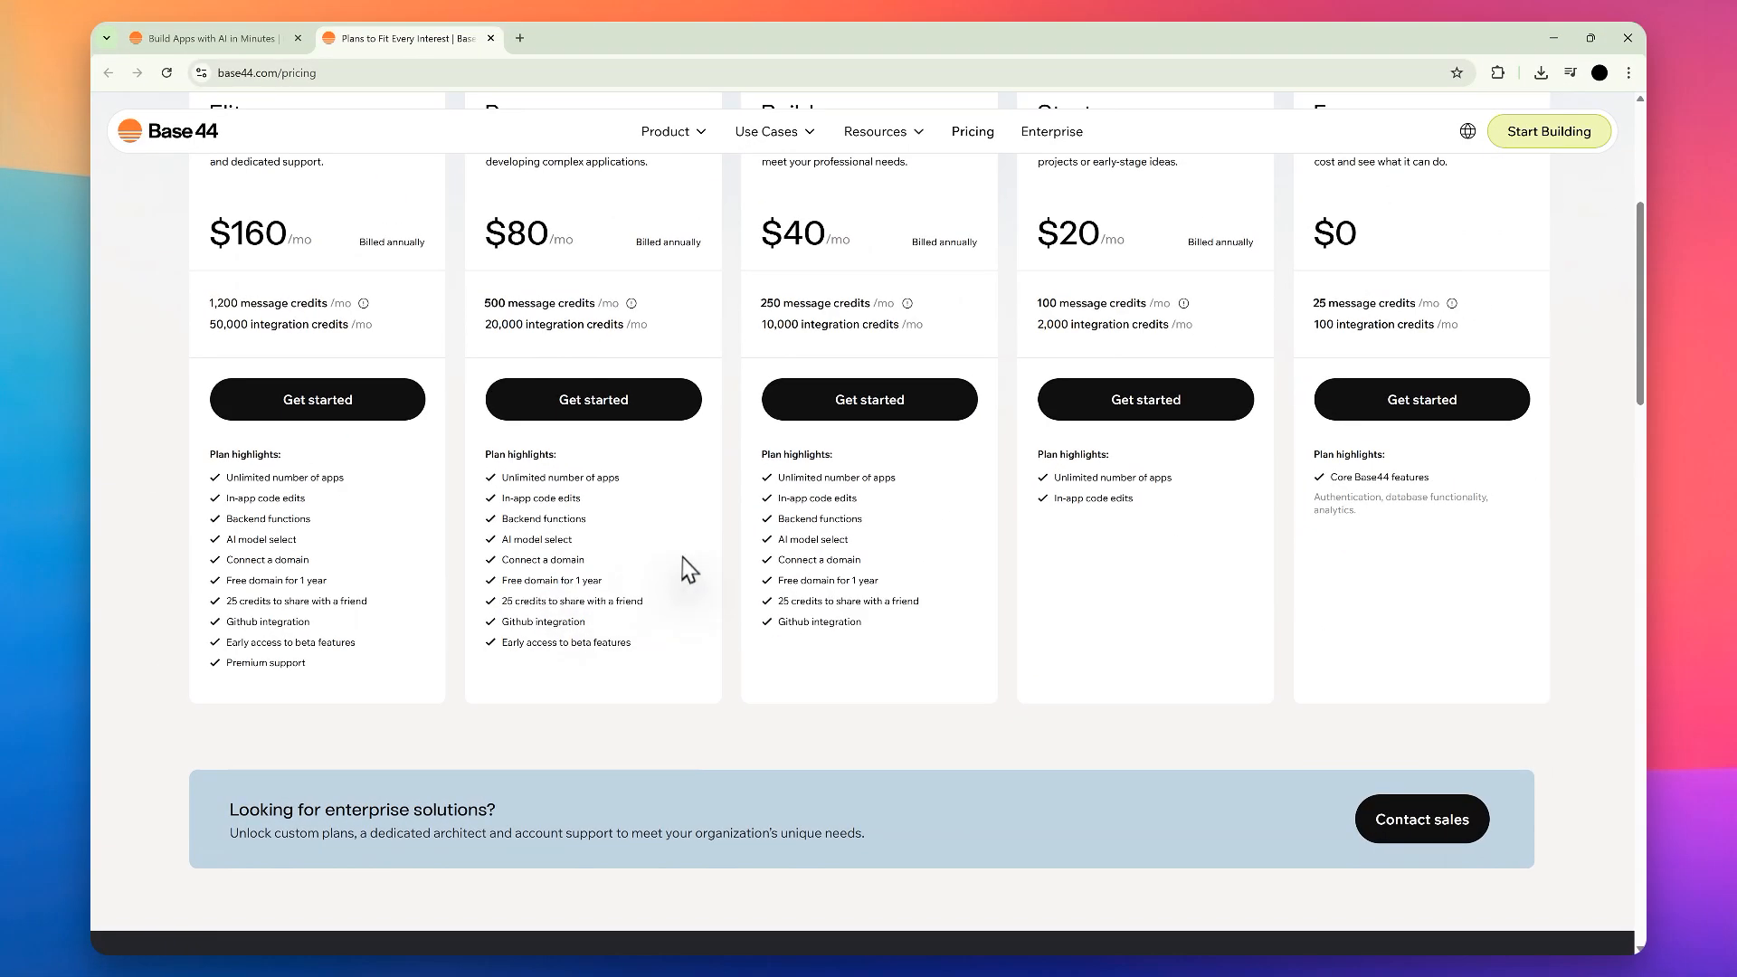
scroll(685, 568, "up", 2)
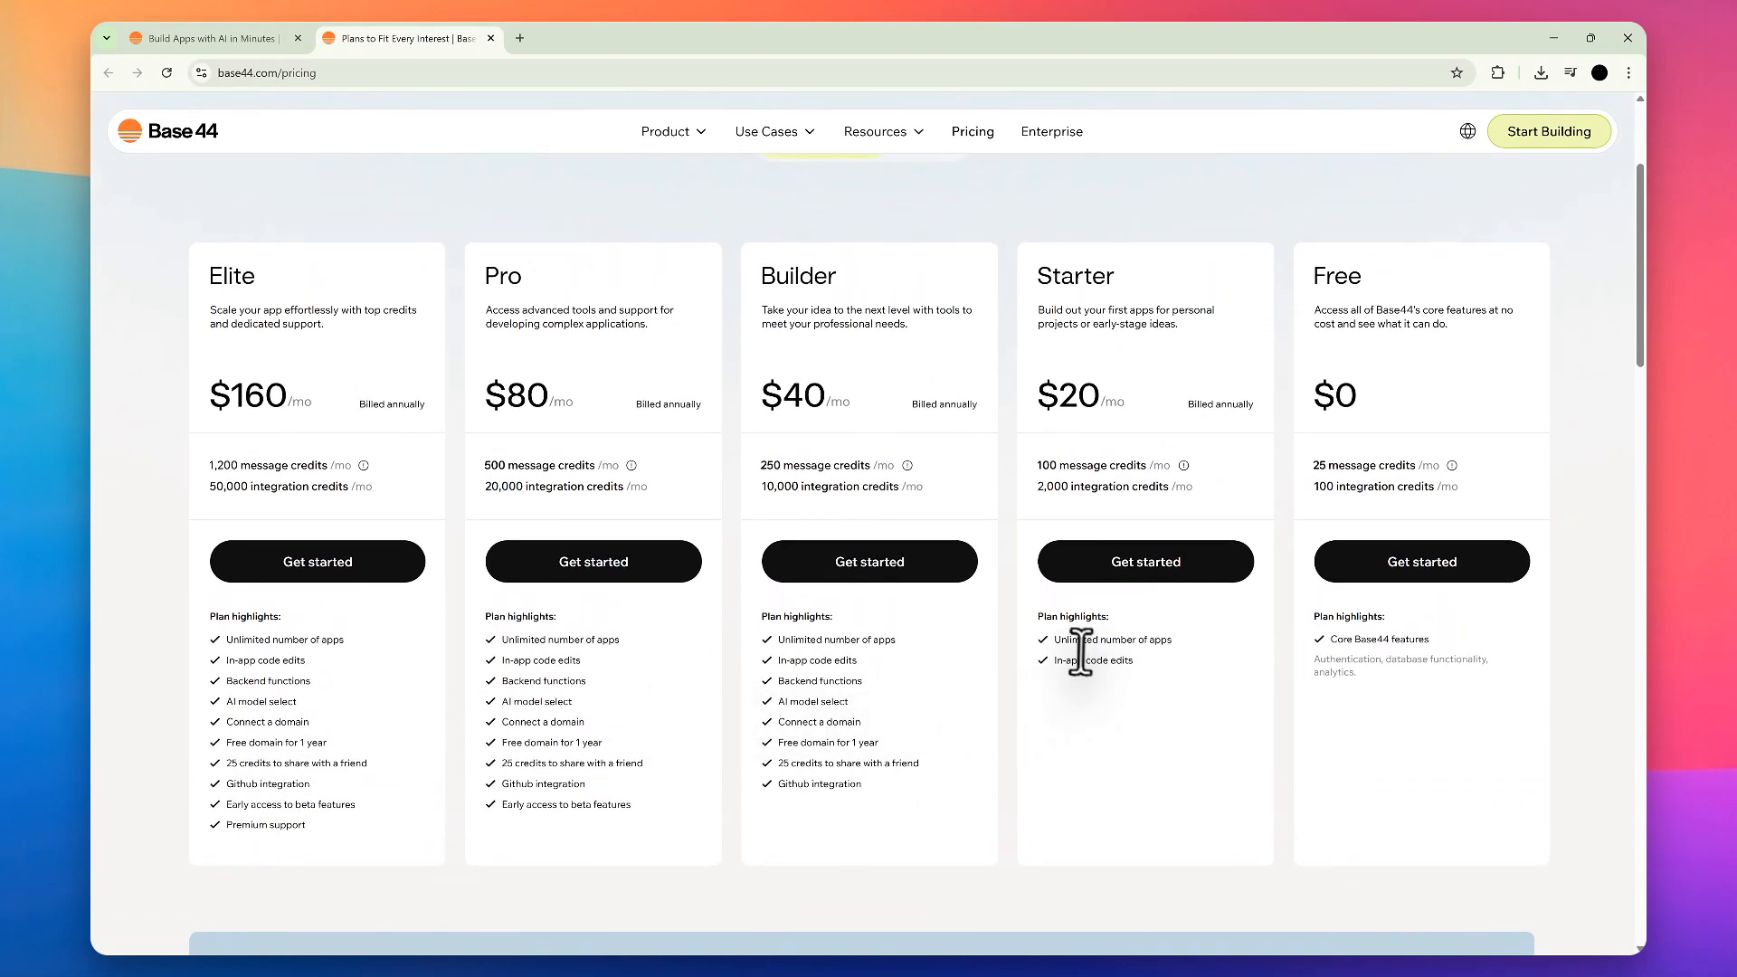
scroll(1202, 538, "down", 3)
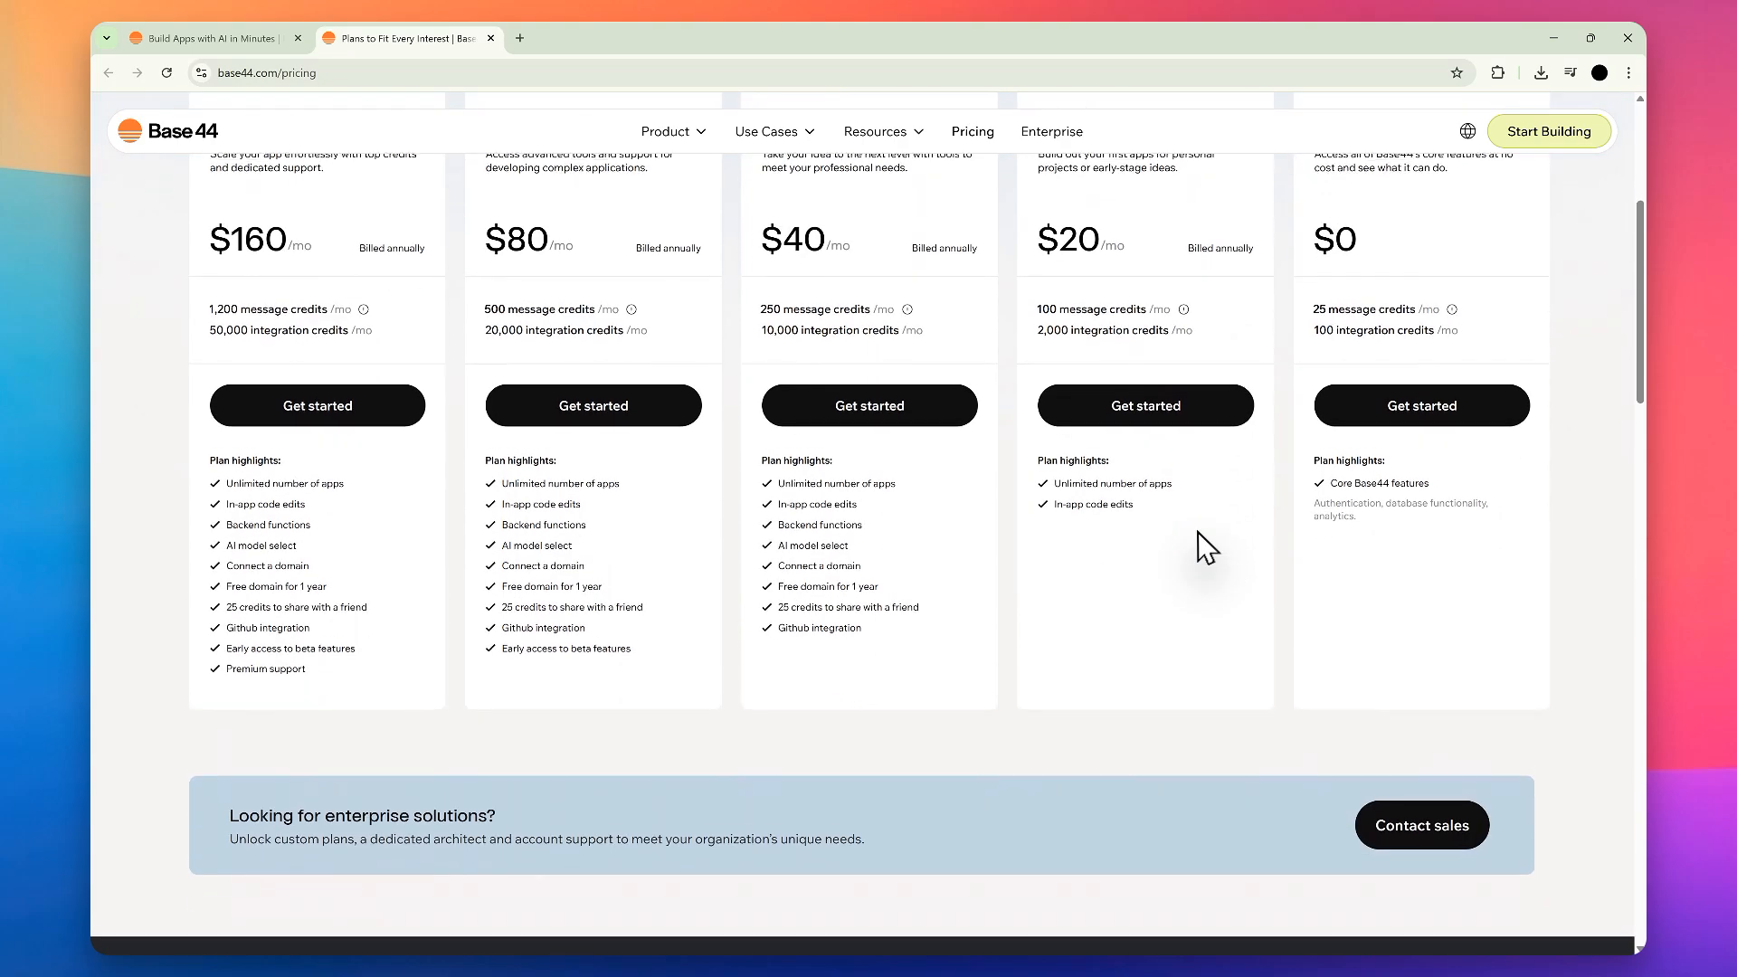
scroll(1176, 521, "up", 6)
scroll(1213, 517, "down", 2)
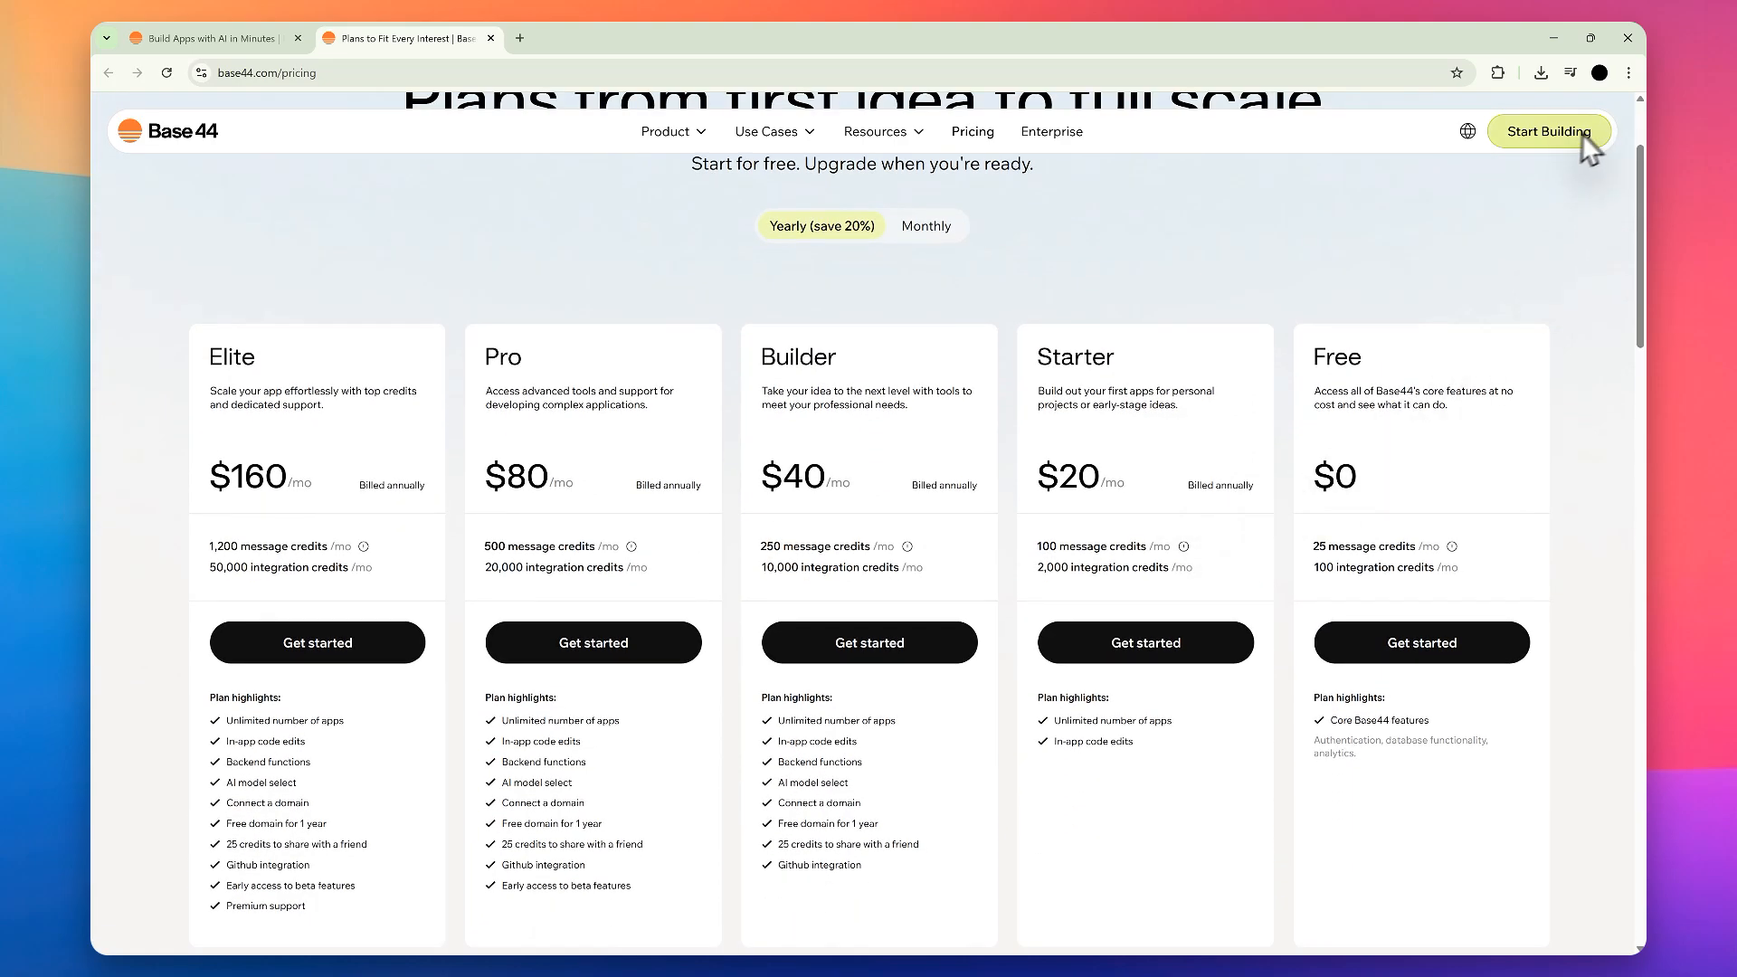
Step: Close the pricing page and review the home page's headline and suggested example prompts
key("ctrl+w")
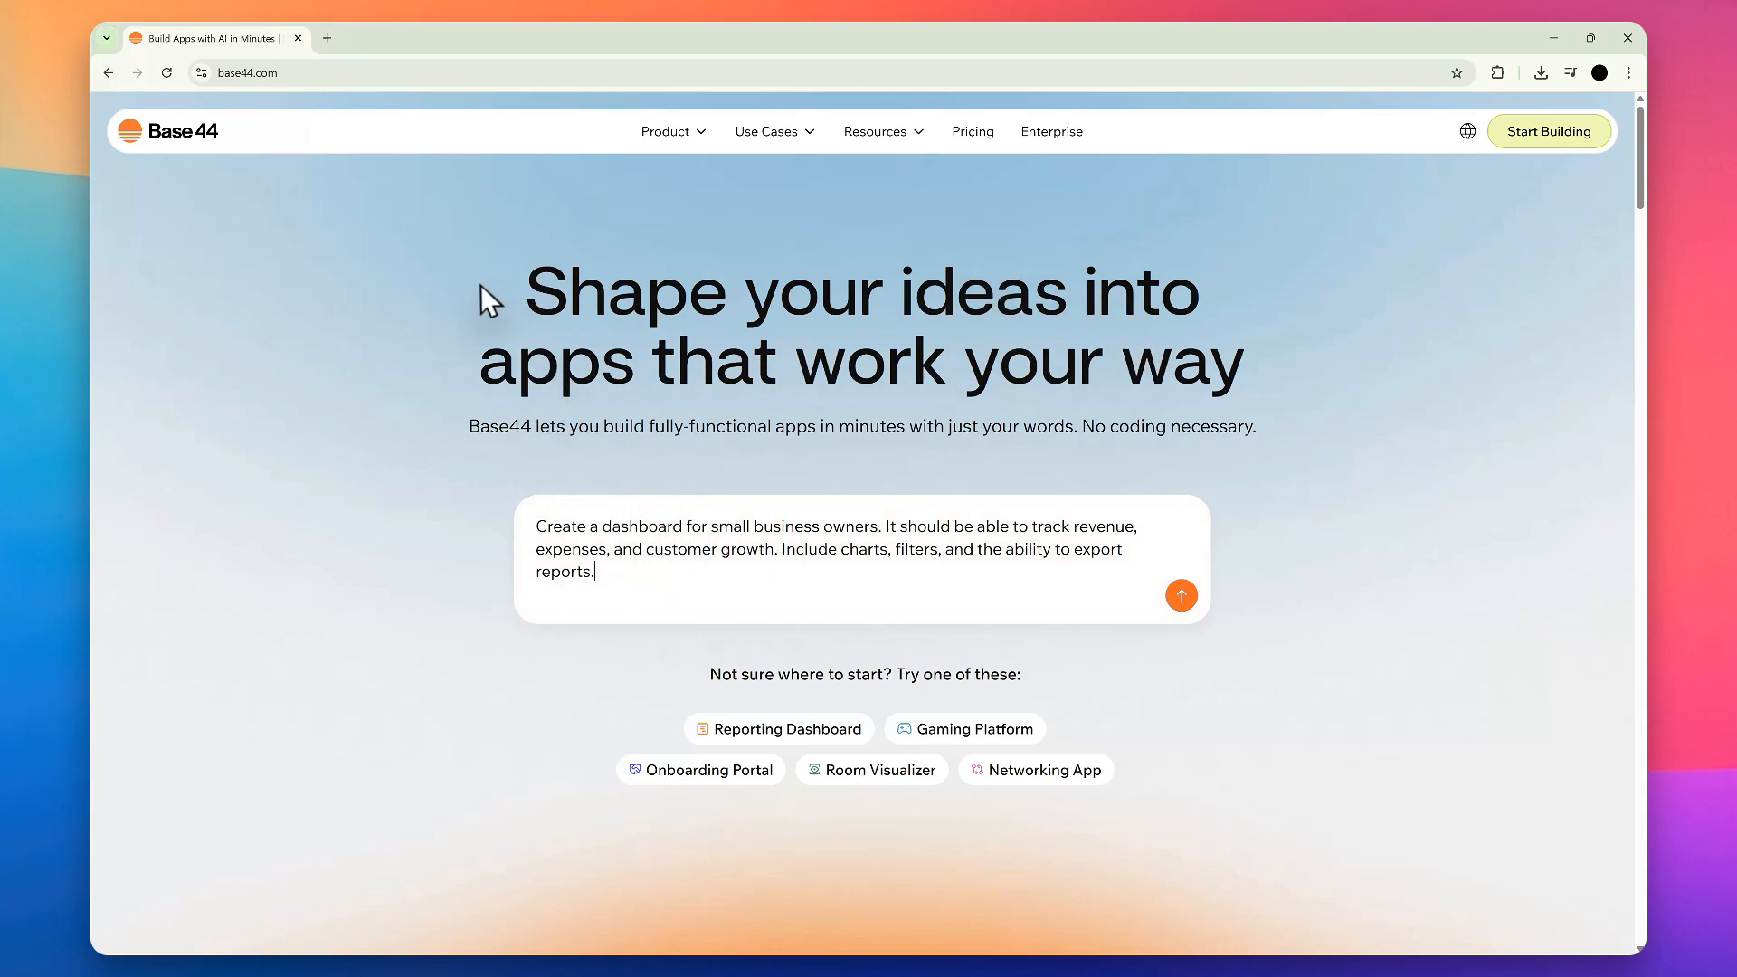
left_click_drag(464, 307, 876, 380)
left_click(1266, 400)
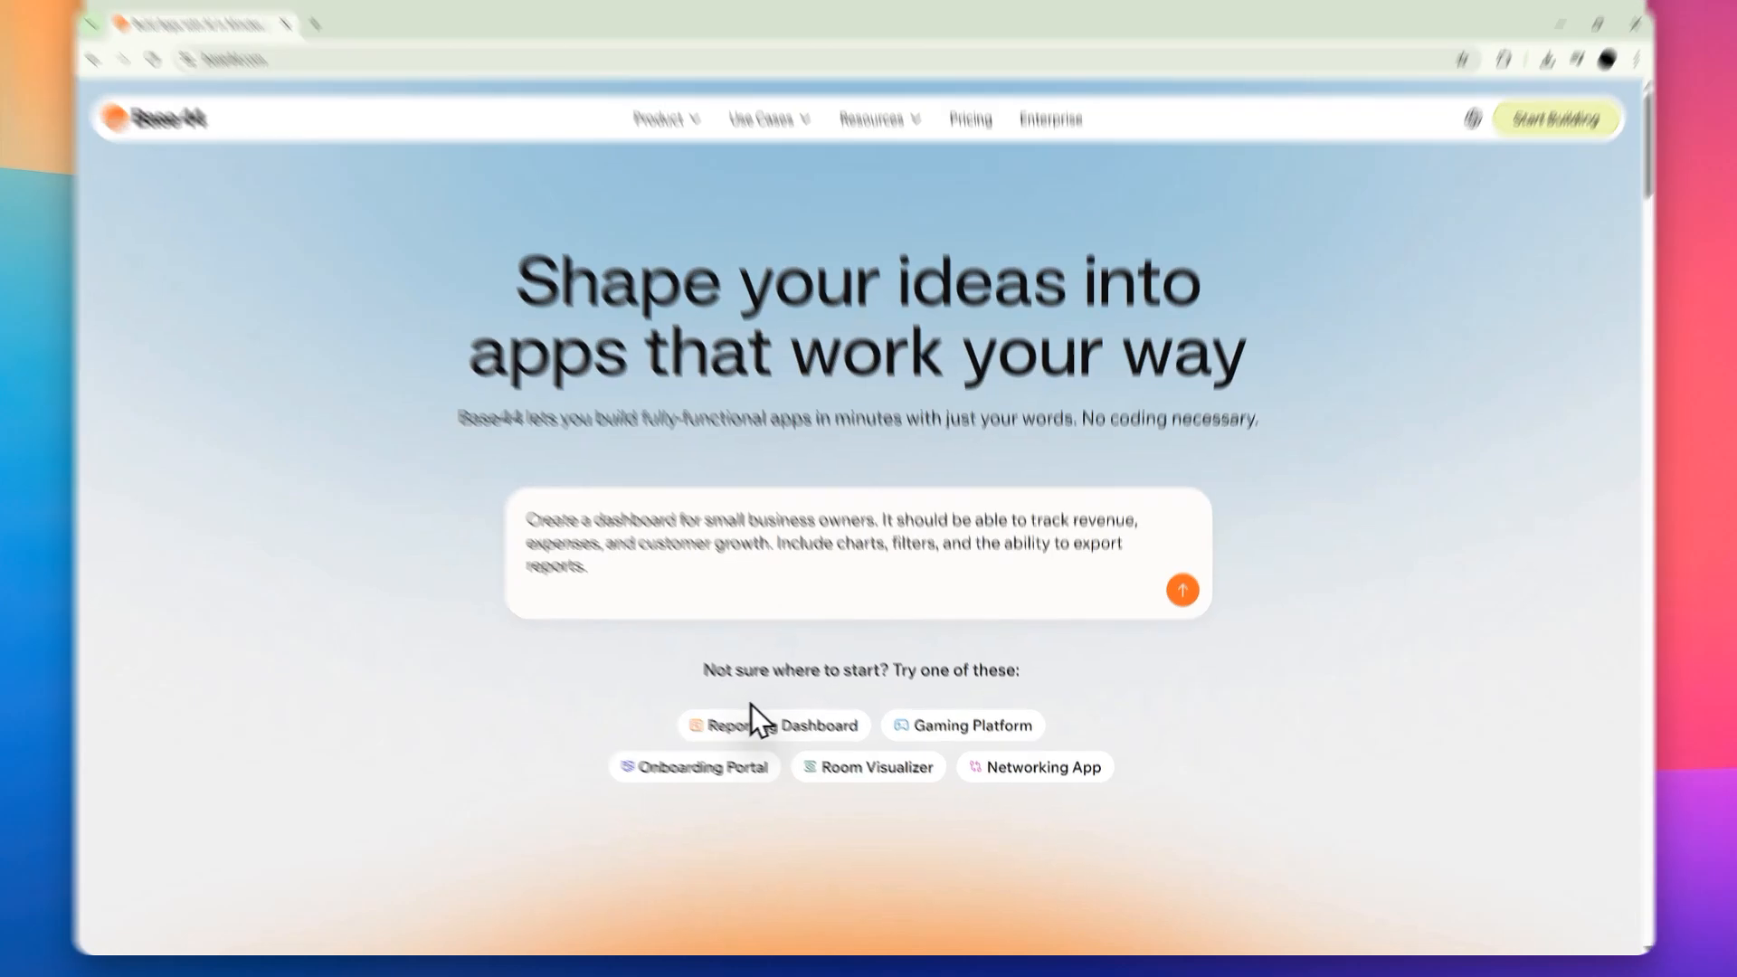
left_click_drag(709, 674, 810, 674)
left_click(898, 676)
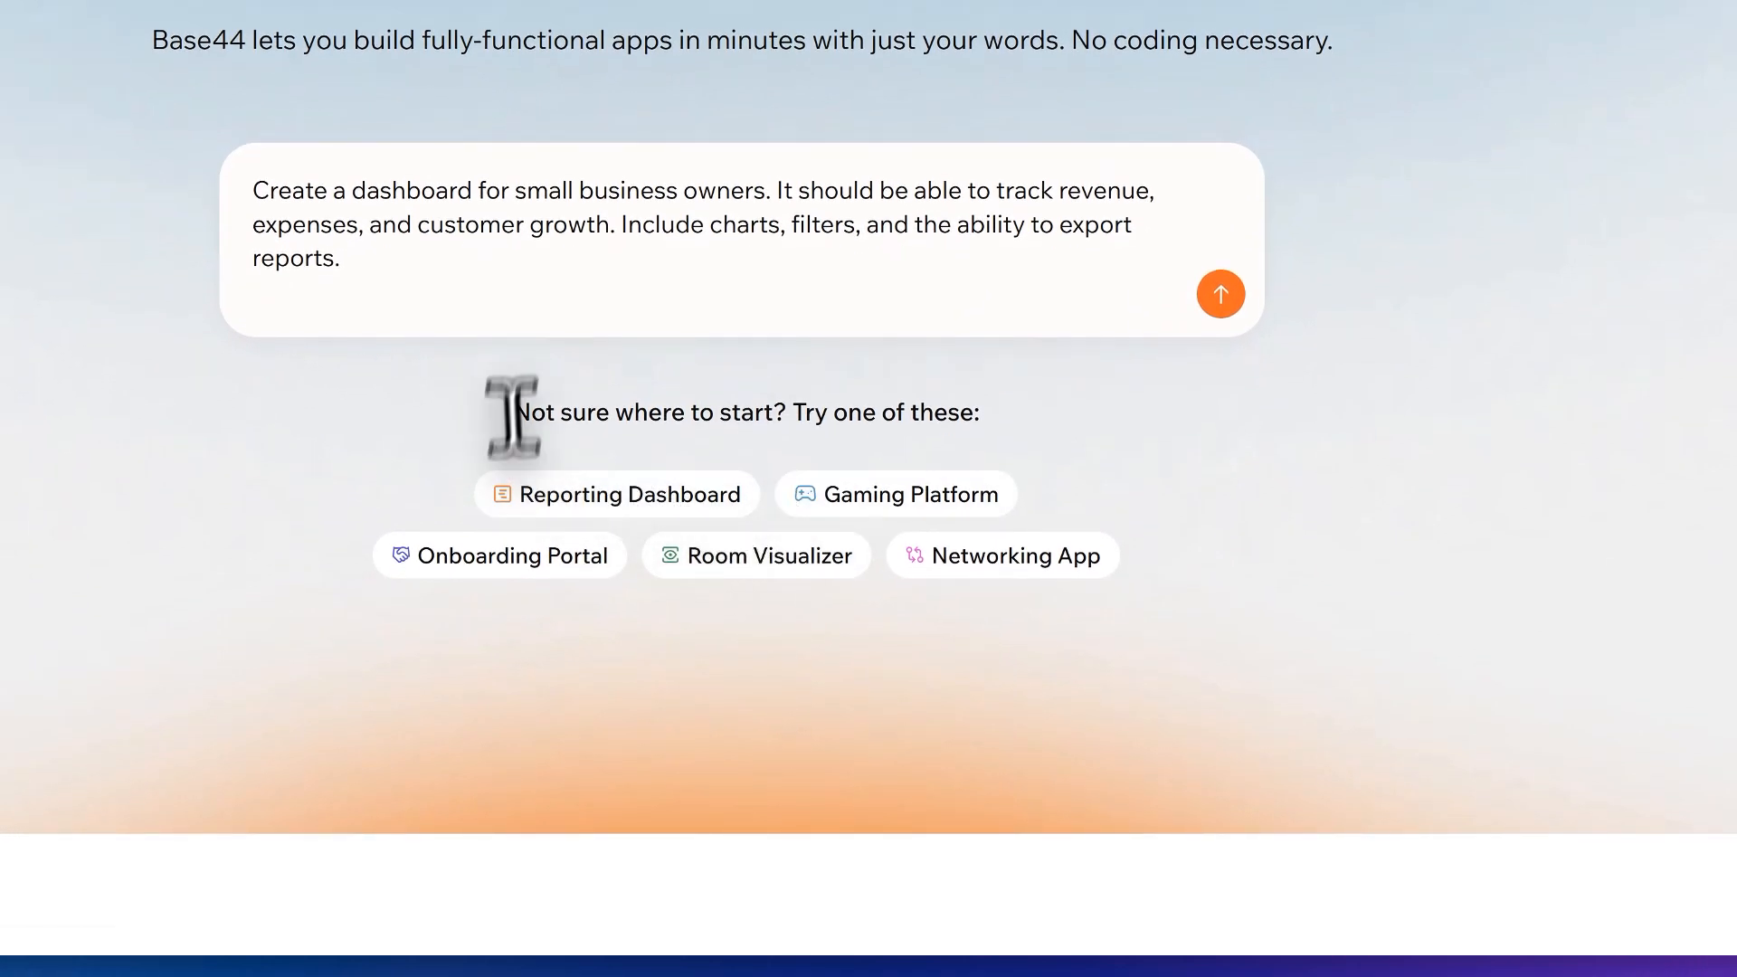
Step: Preview the Gaming Platform, Room Visualizer, Networking App and Onboarding Portal example prompts, ending with the Reporting Dashboard prompt loaded
scroll(748, 473, "up", 1)
left_click(856, 616)
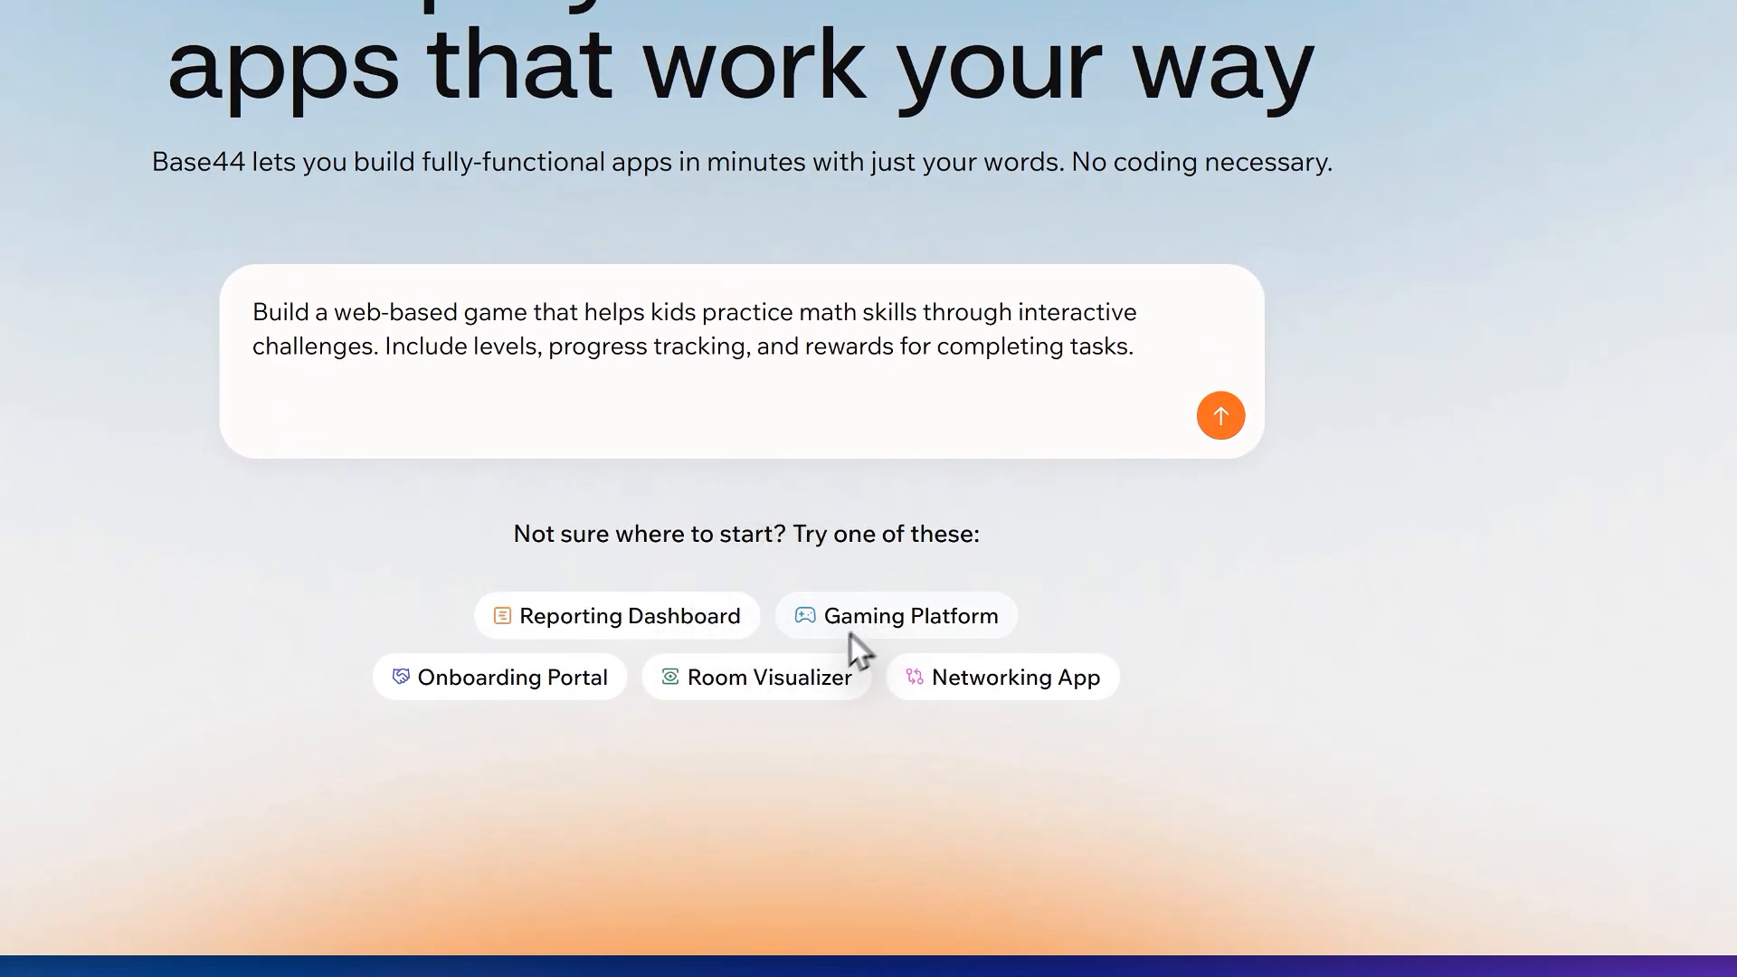
left_click(851, 680)
left_click(918, 680)
left_click(583, 683)
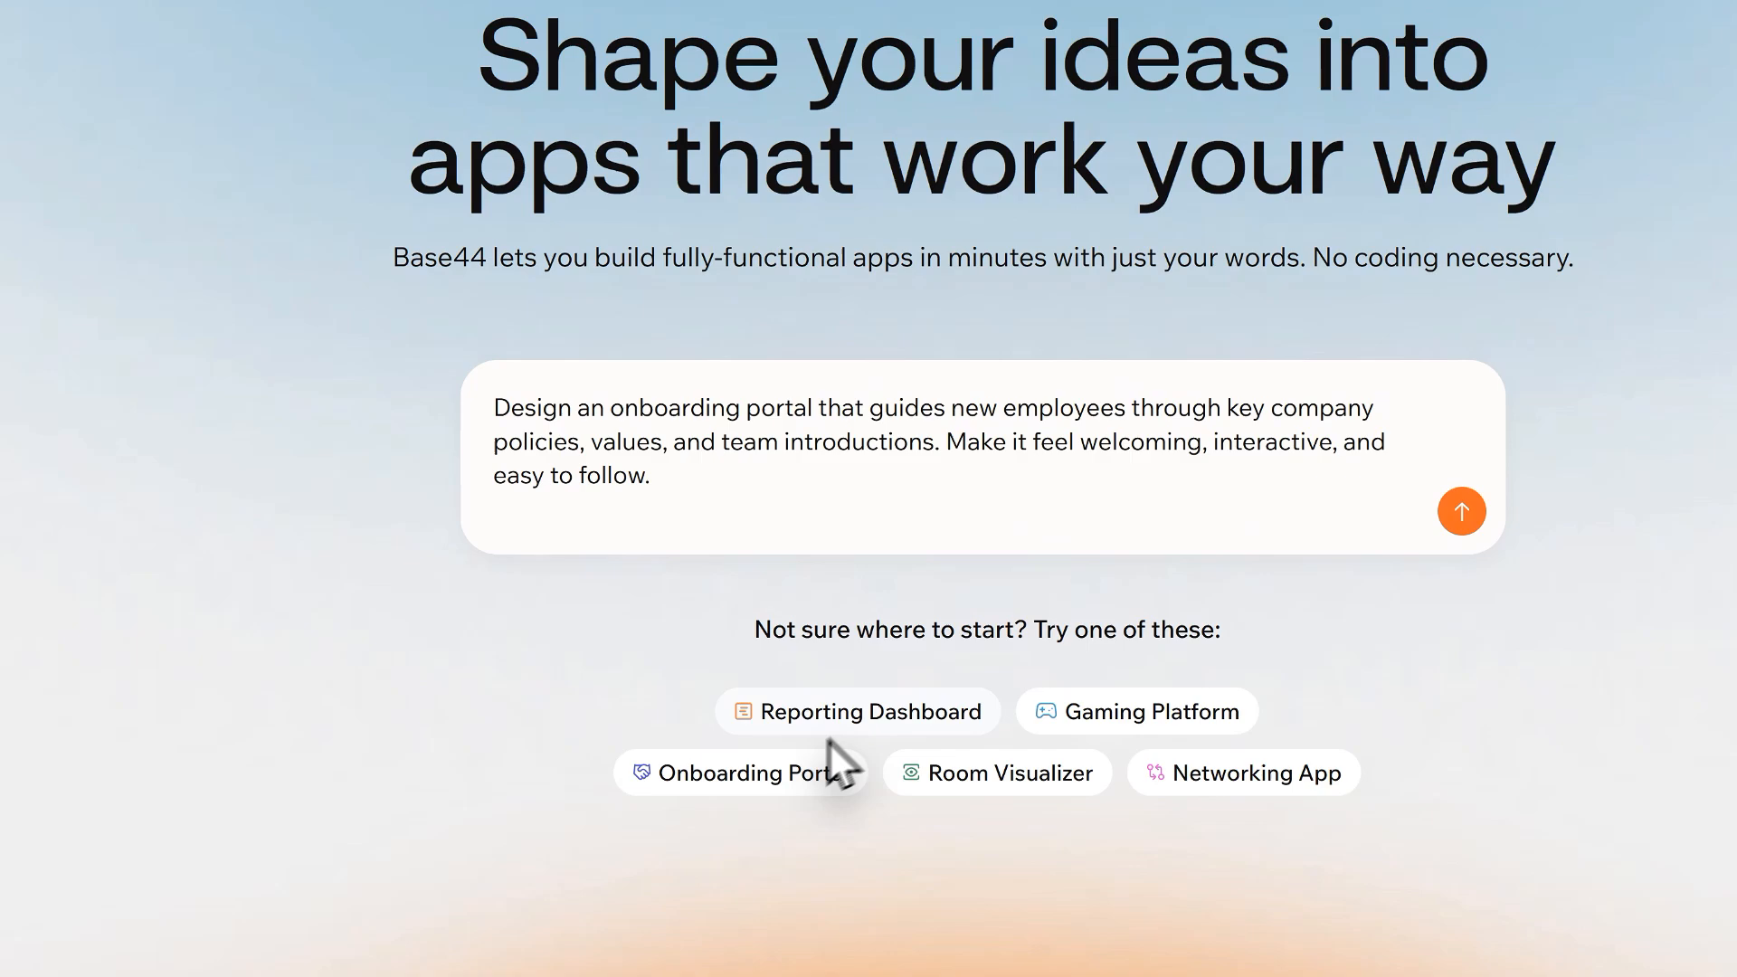
left_click(862, 714)
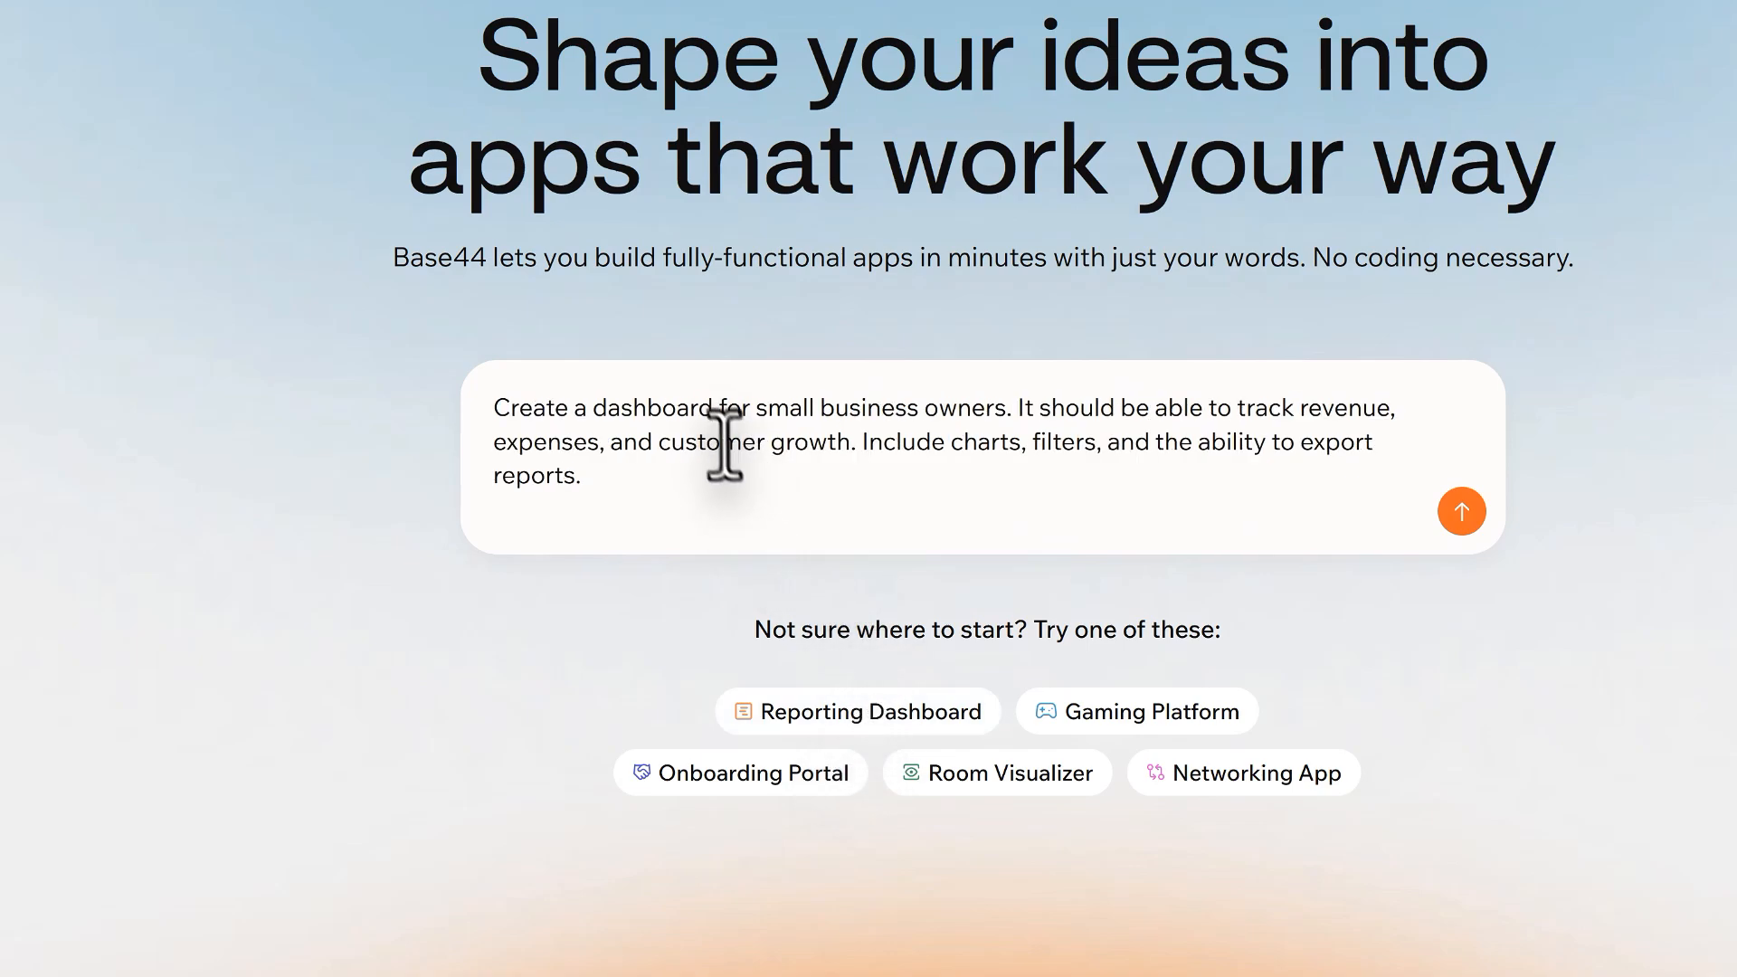
Step: Read through and submit the small-business dashboard prompt covering revenue, expenses, customer growth, charts, filters and report export
left_click_drag(604, 395, 947, 420)
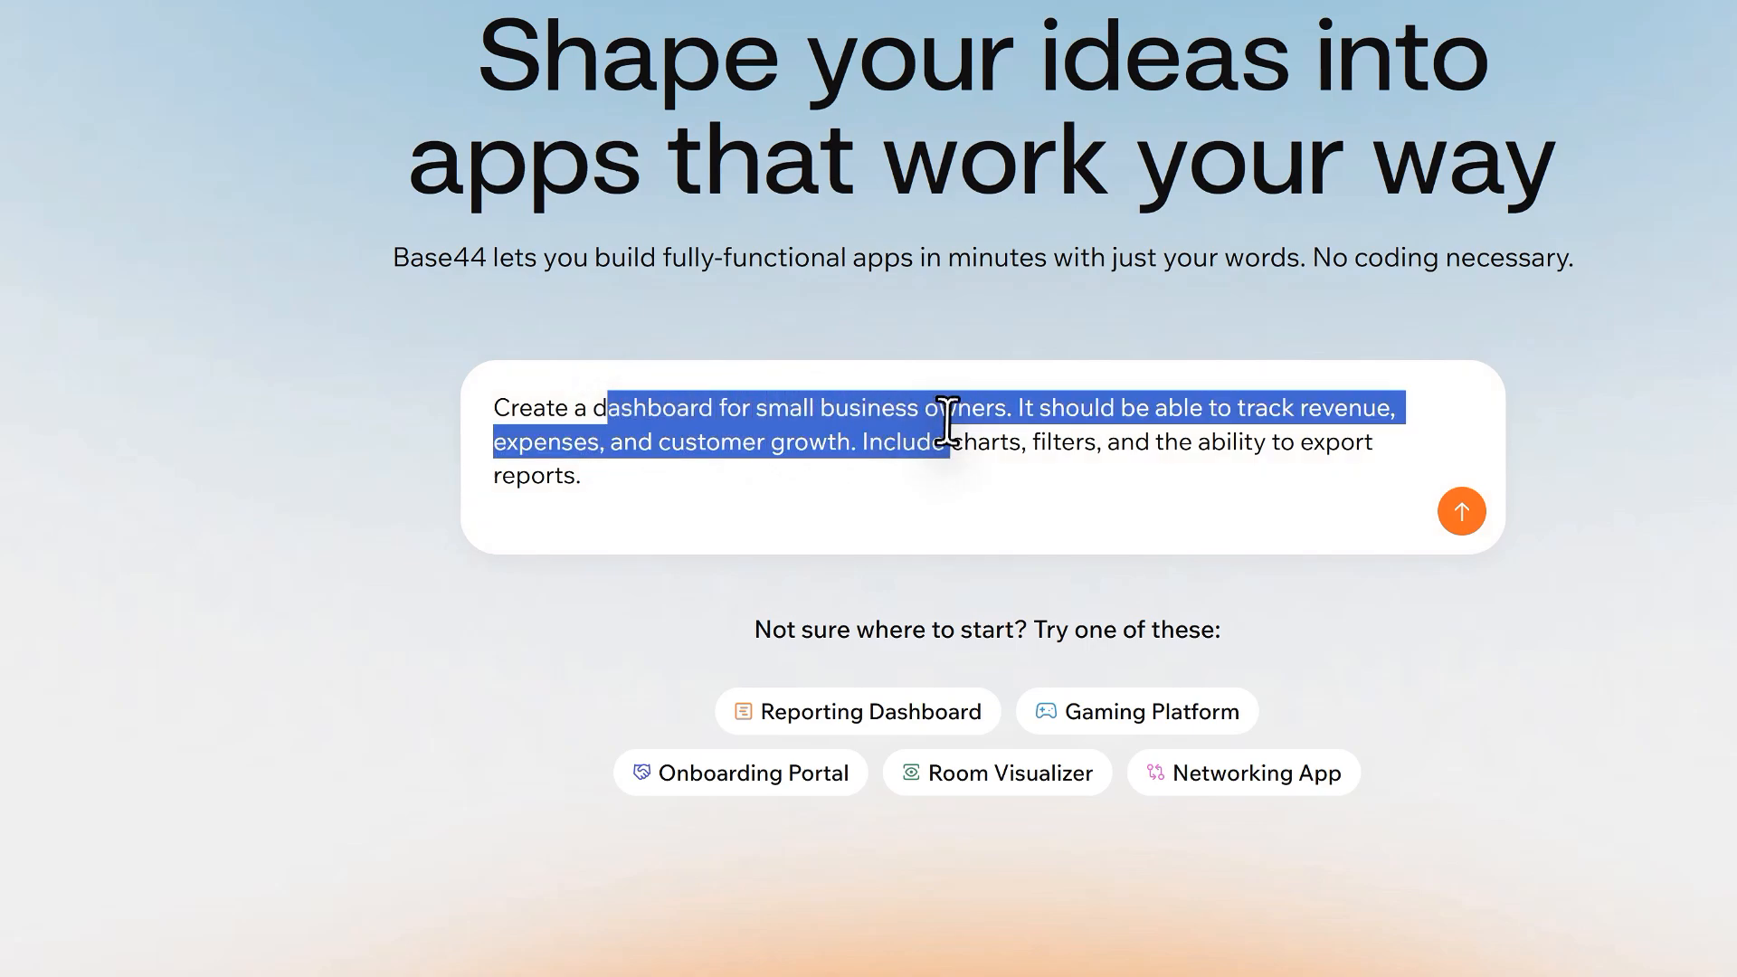
left_click(916, 499)
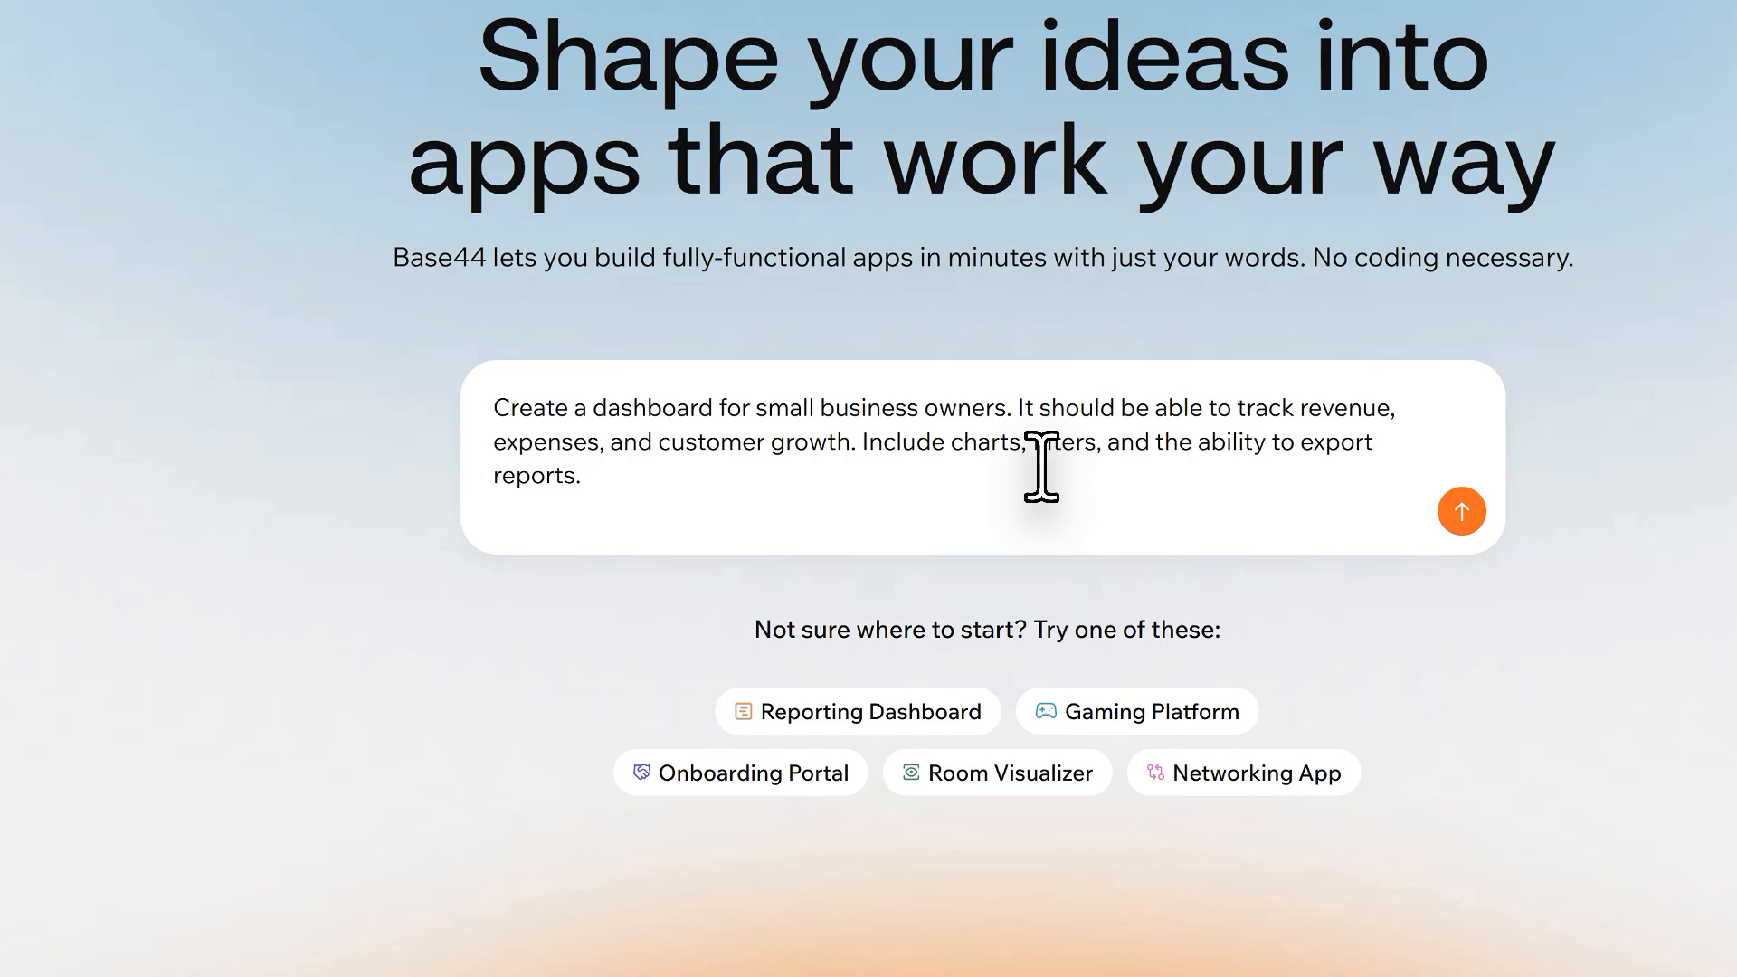
left_click_drag(597, 471, 418, 412)
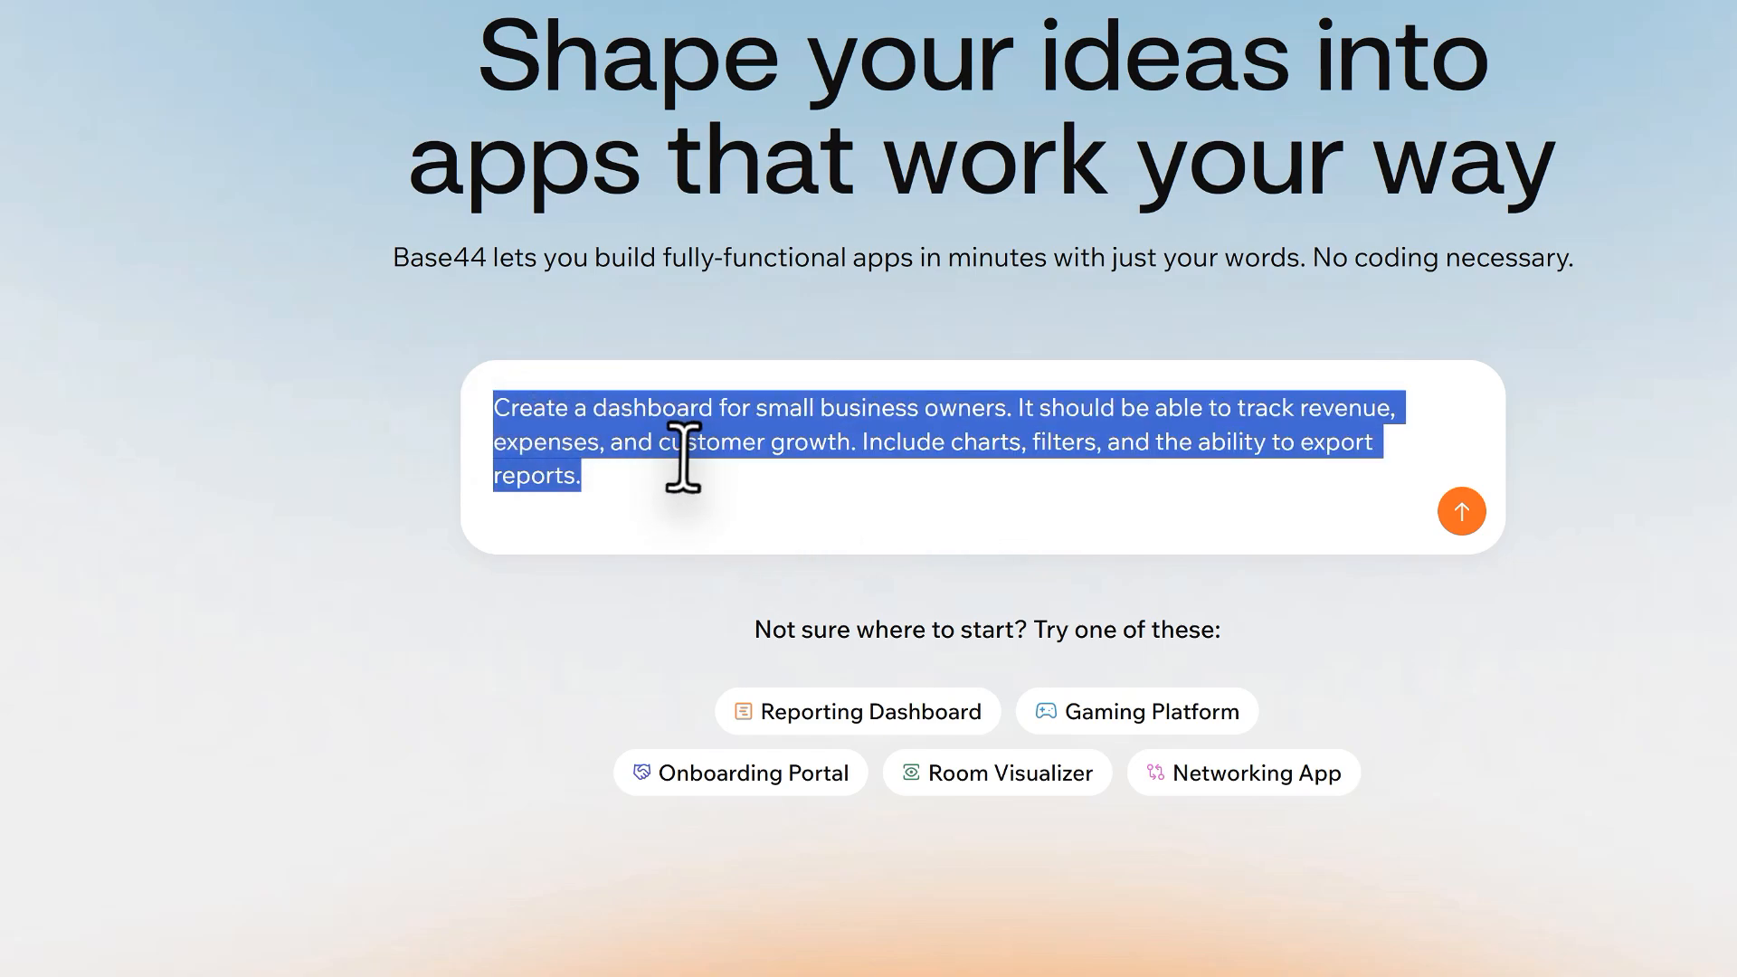
left_click(601, 457)
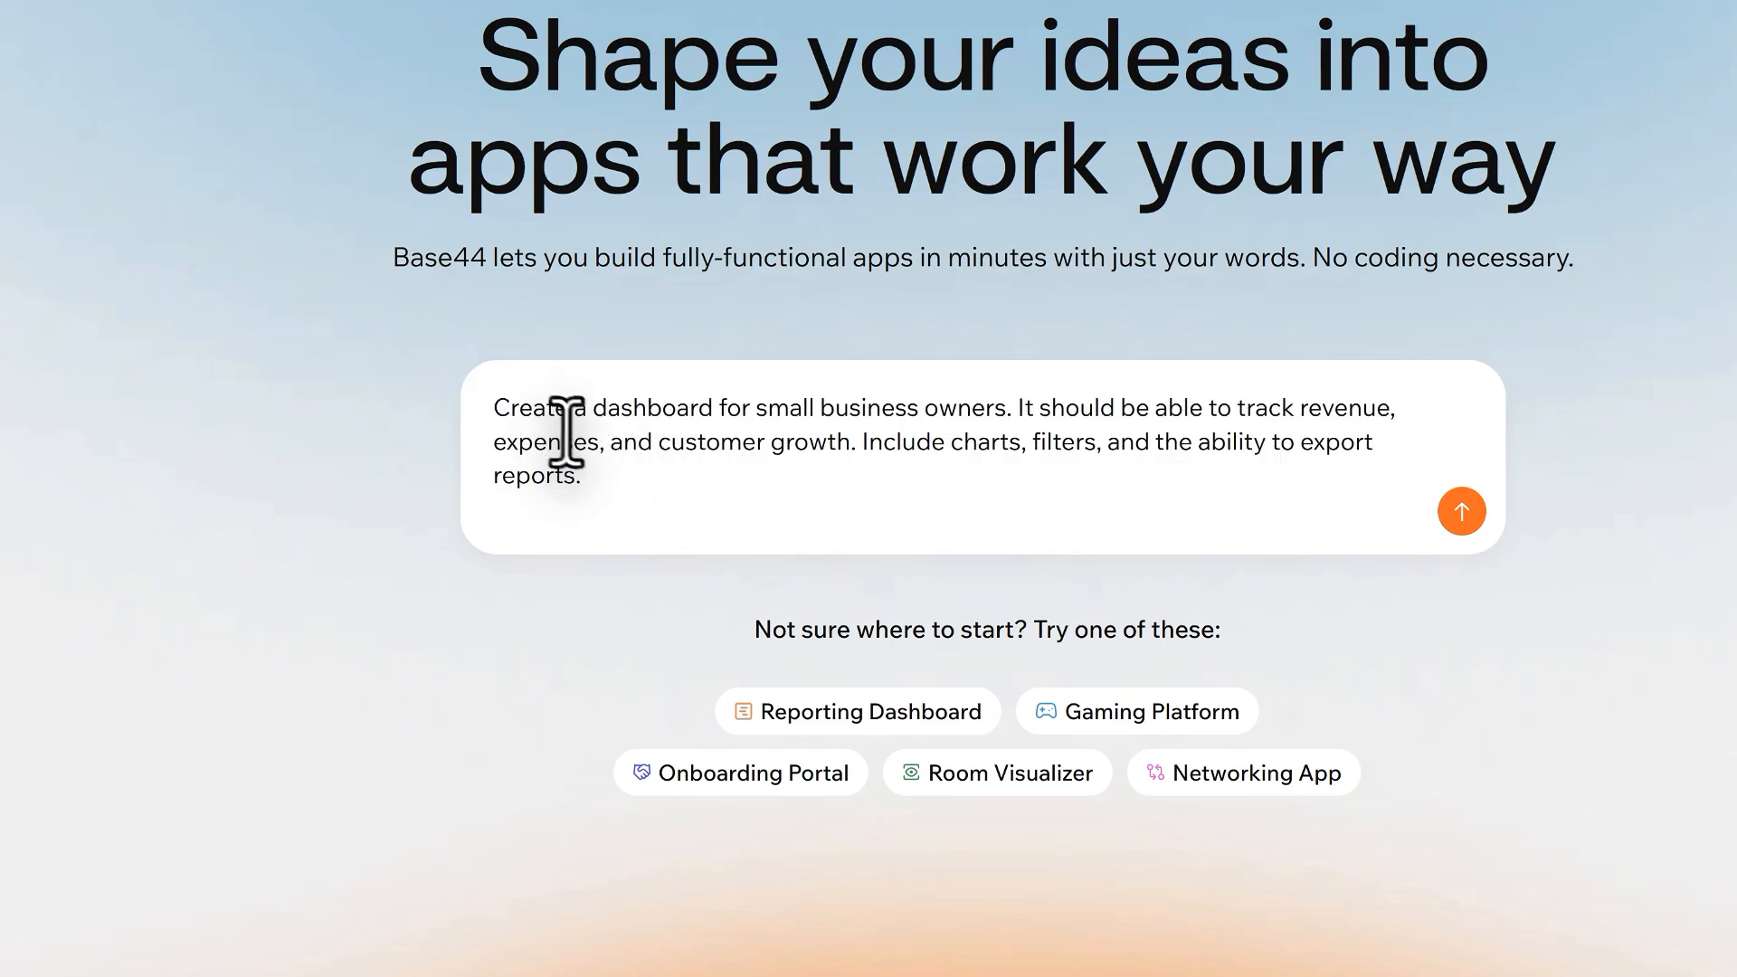
left_click_drag(605, 501, 549, 432)
left_click(805, 480)
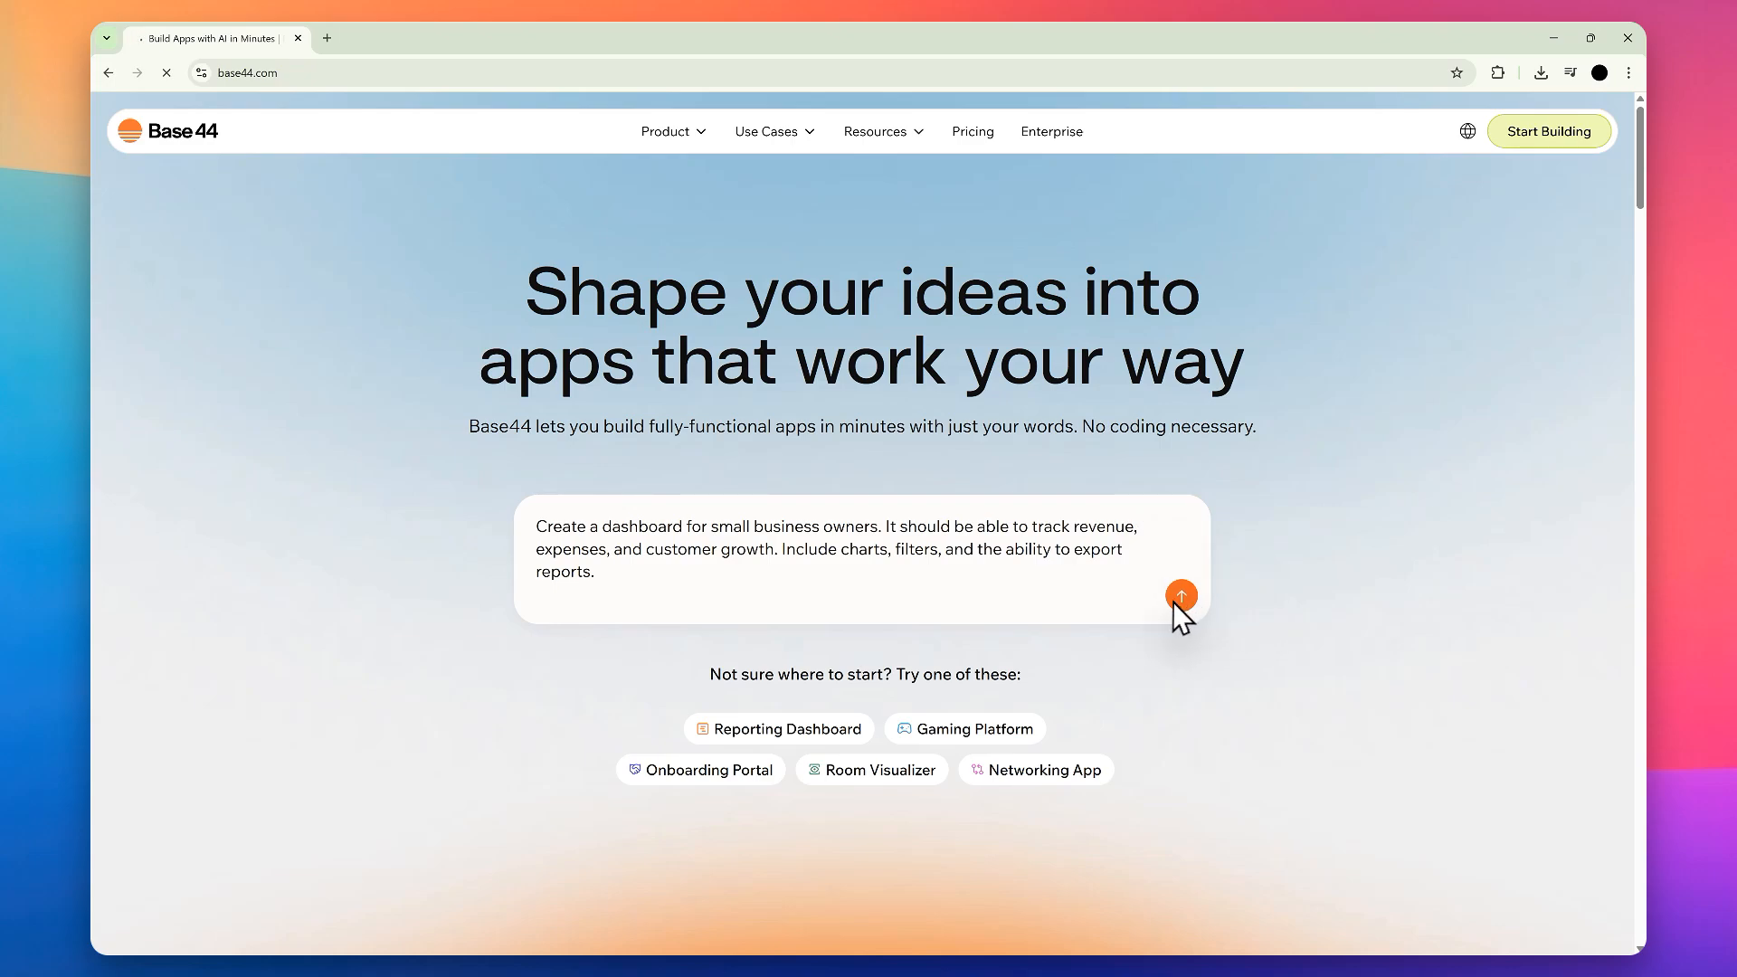
left_click(1454, 522)
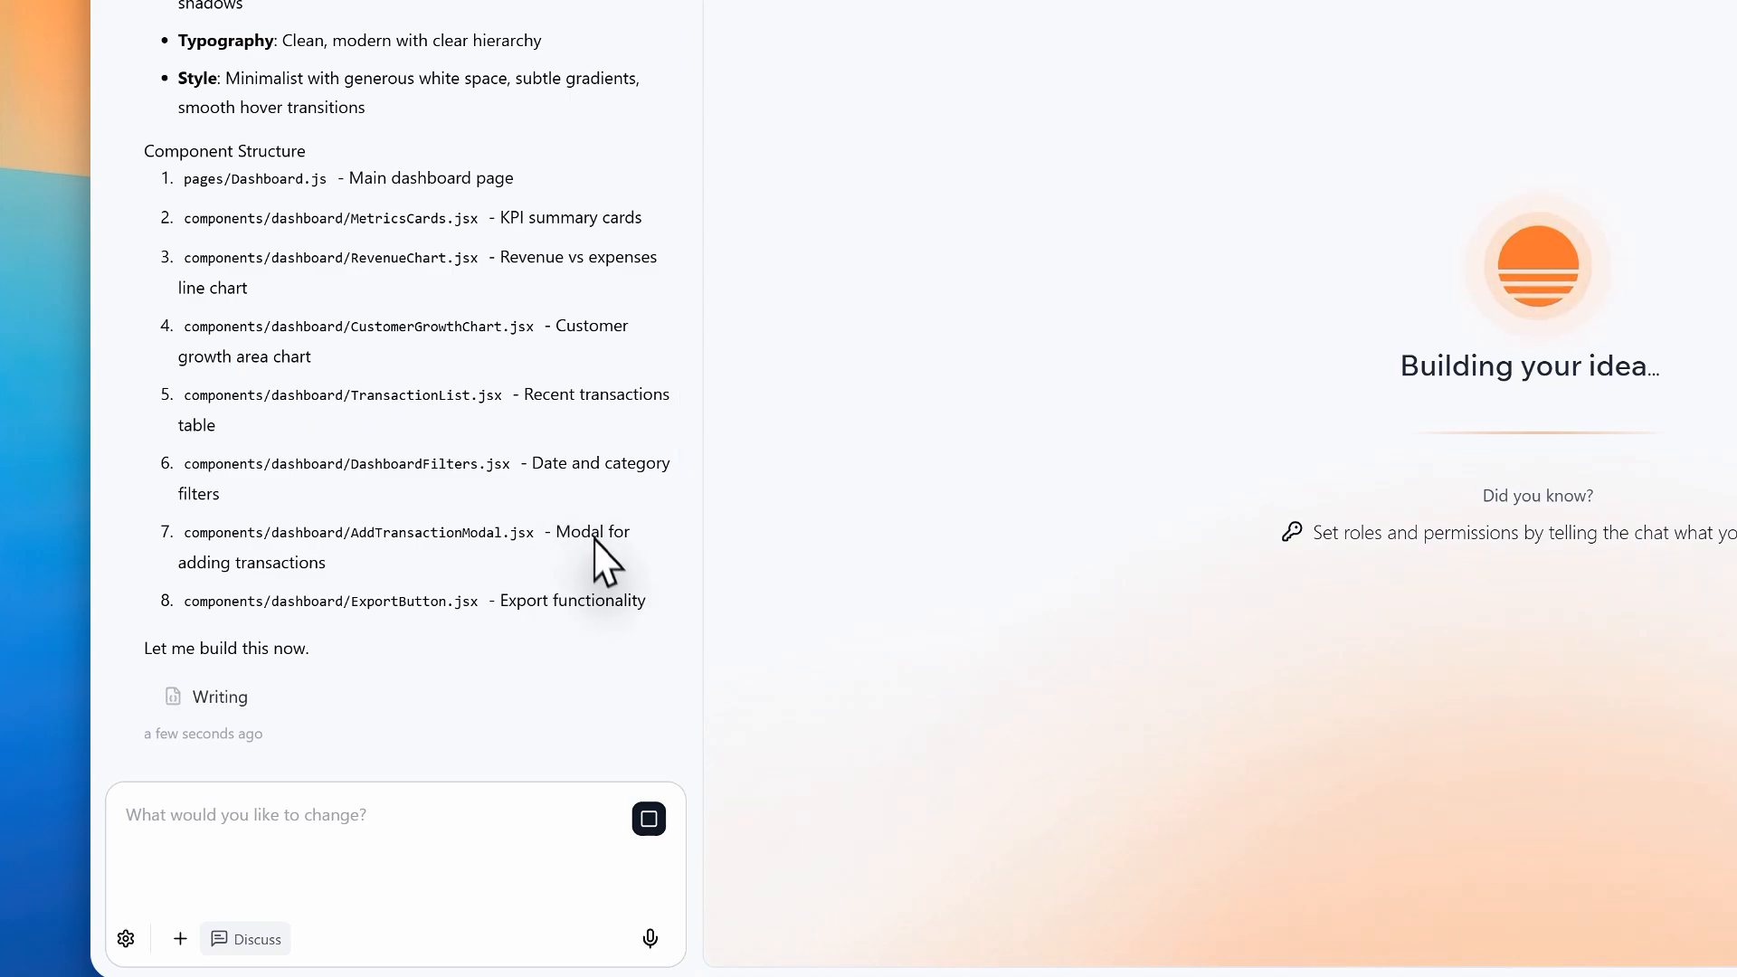
Step: Examine the generated build plan in the chat, including its key features, design language and component structure
left_click_drag(573, 640, 185, 457)
left_click(519, 128)
scroll(496, 226, "up", 6)
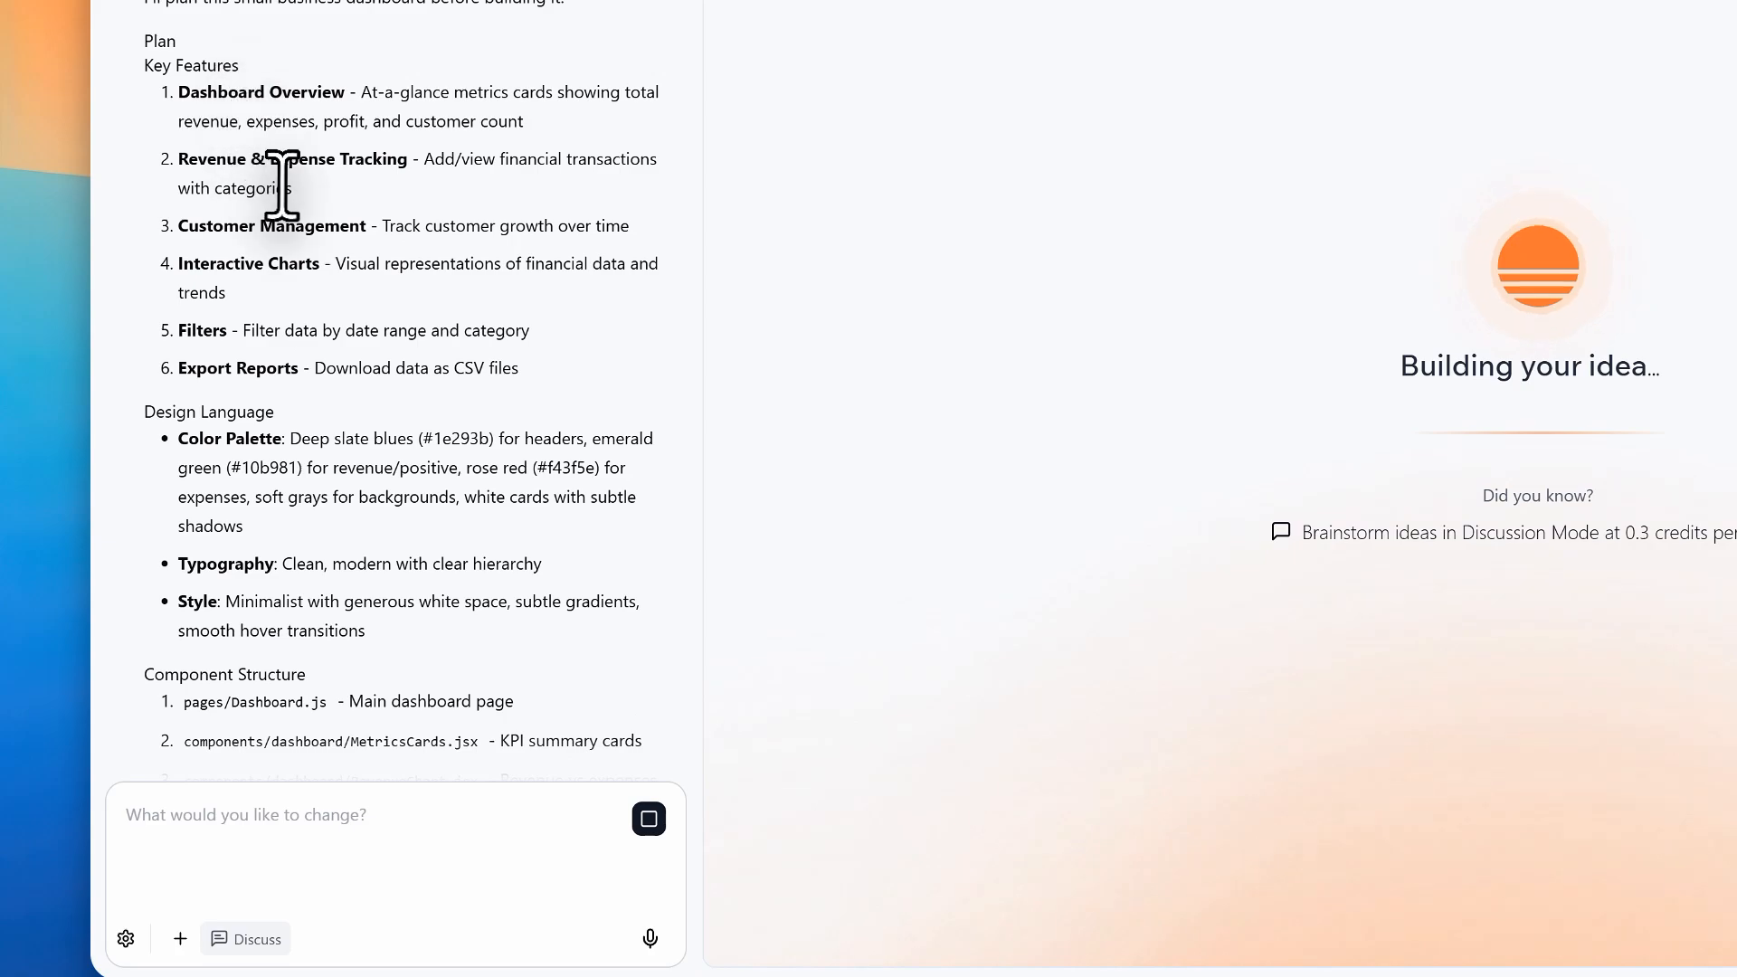
scroll(282, 180, "down", 3)
scroll(271, 163, "down", 3)
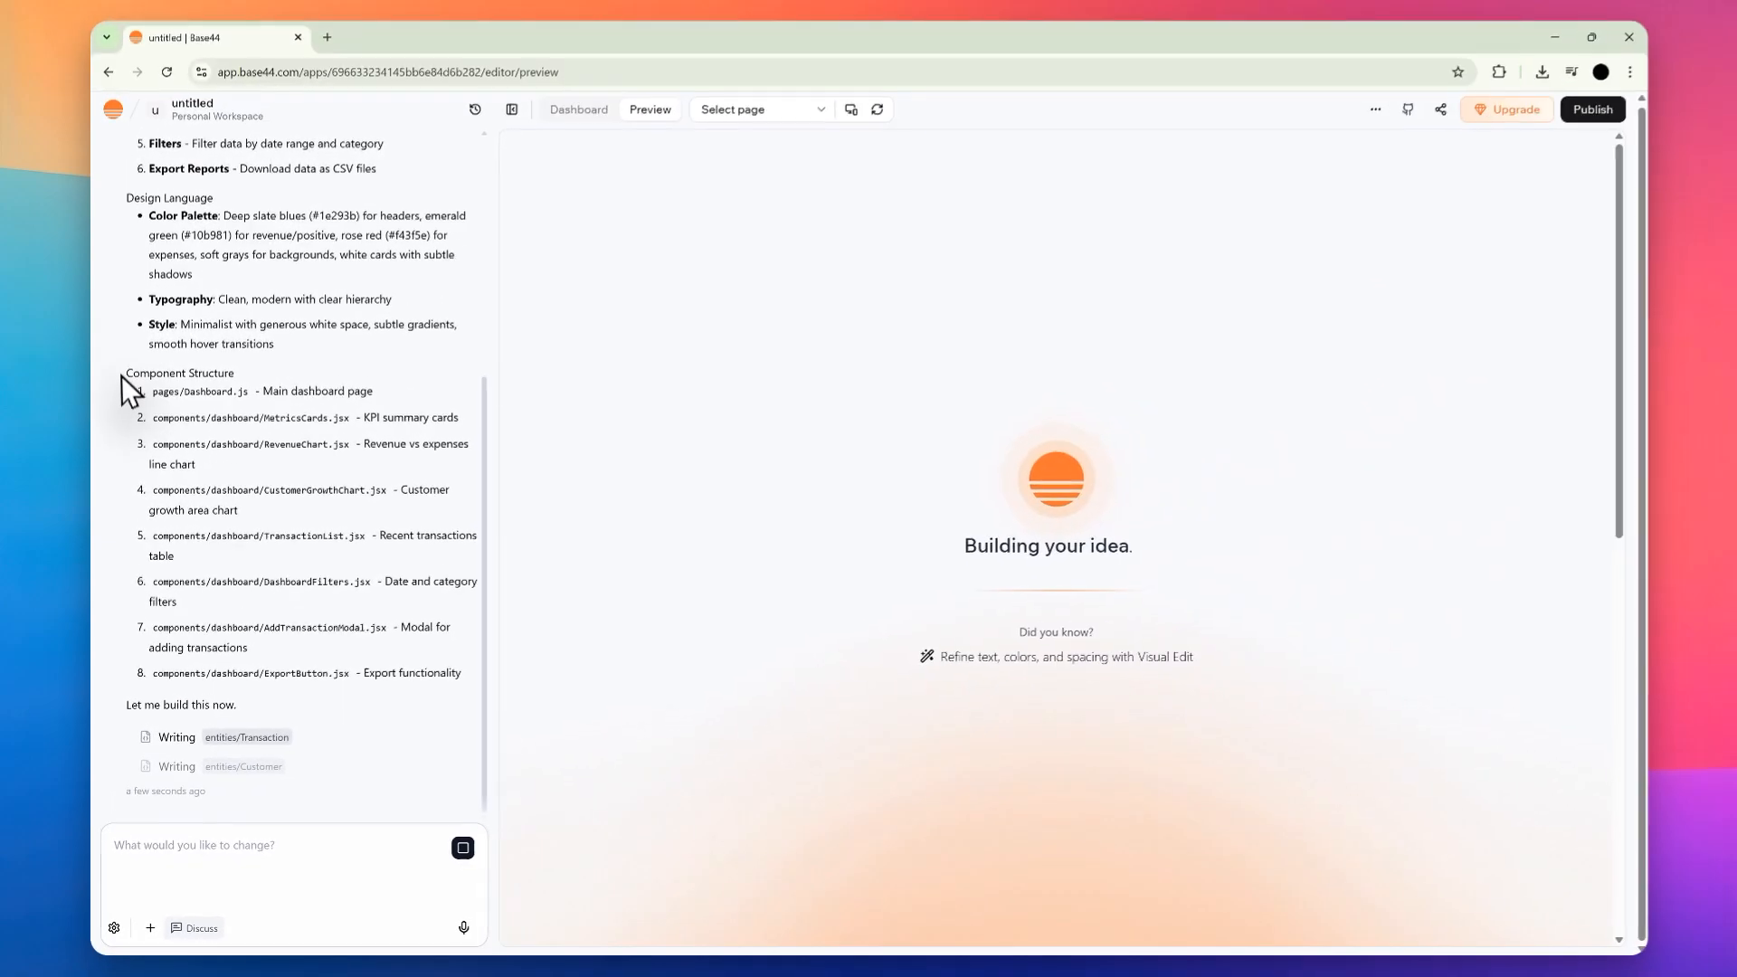
left_click_drag(122, 376, 268, 398)
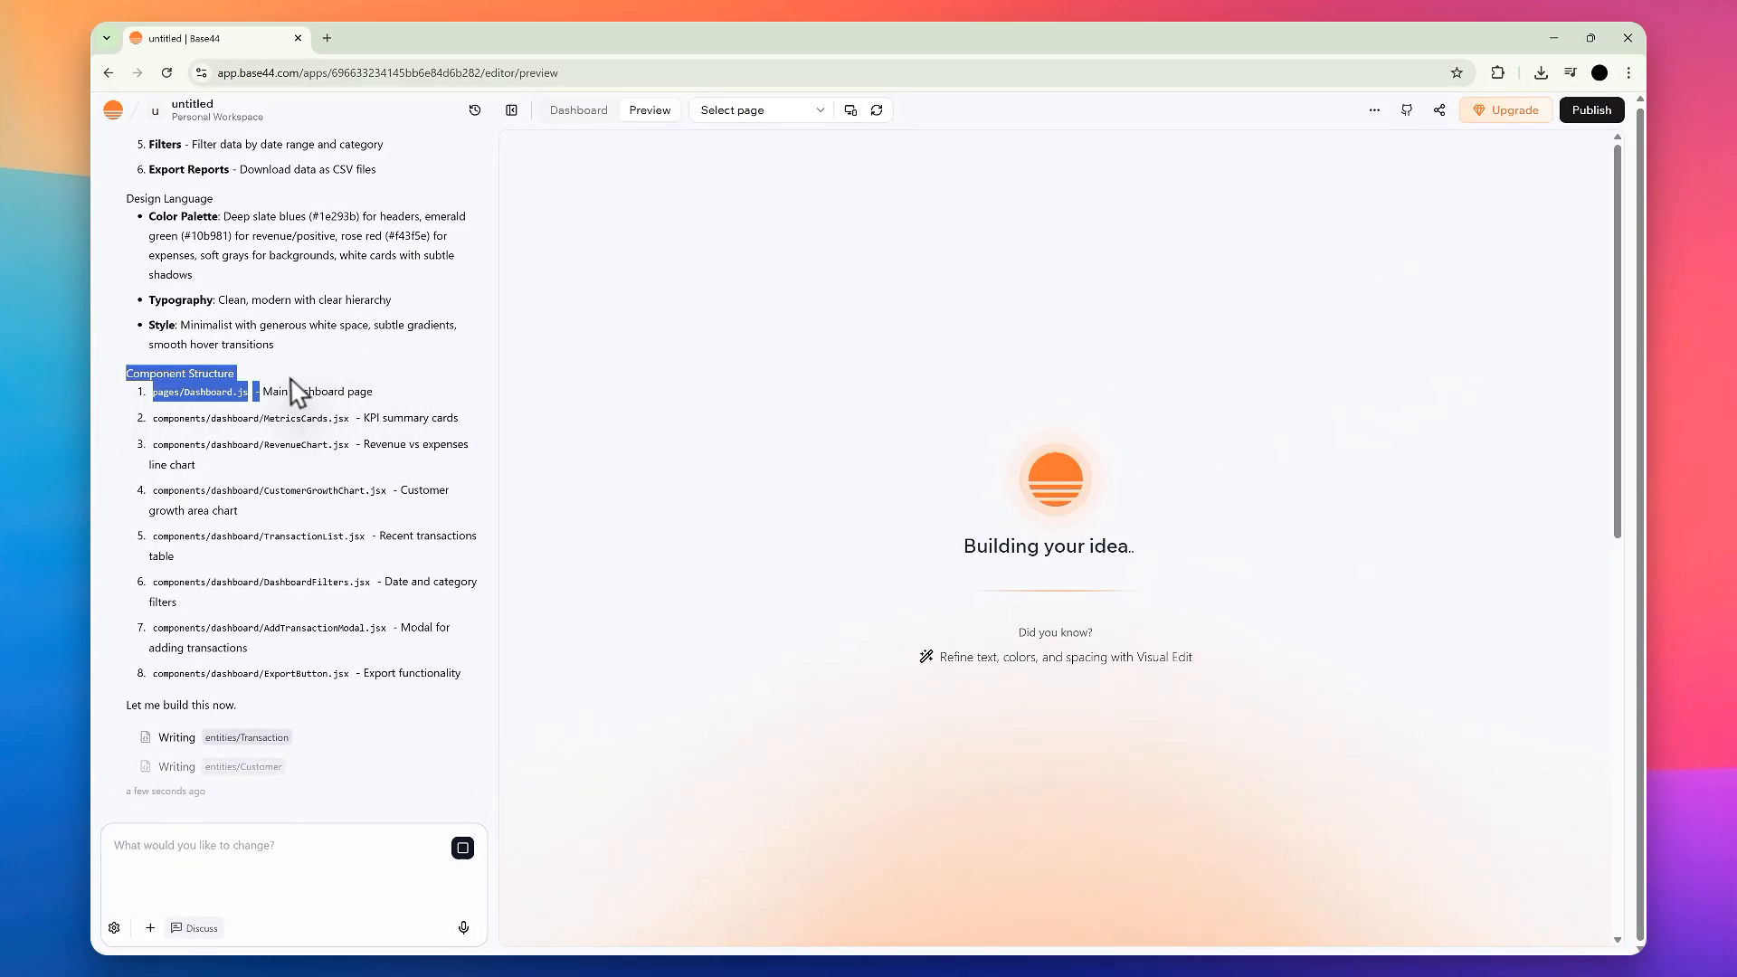
left_click(275, 364)
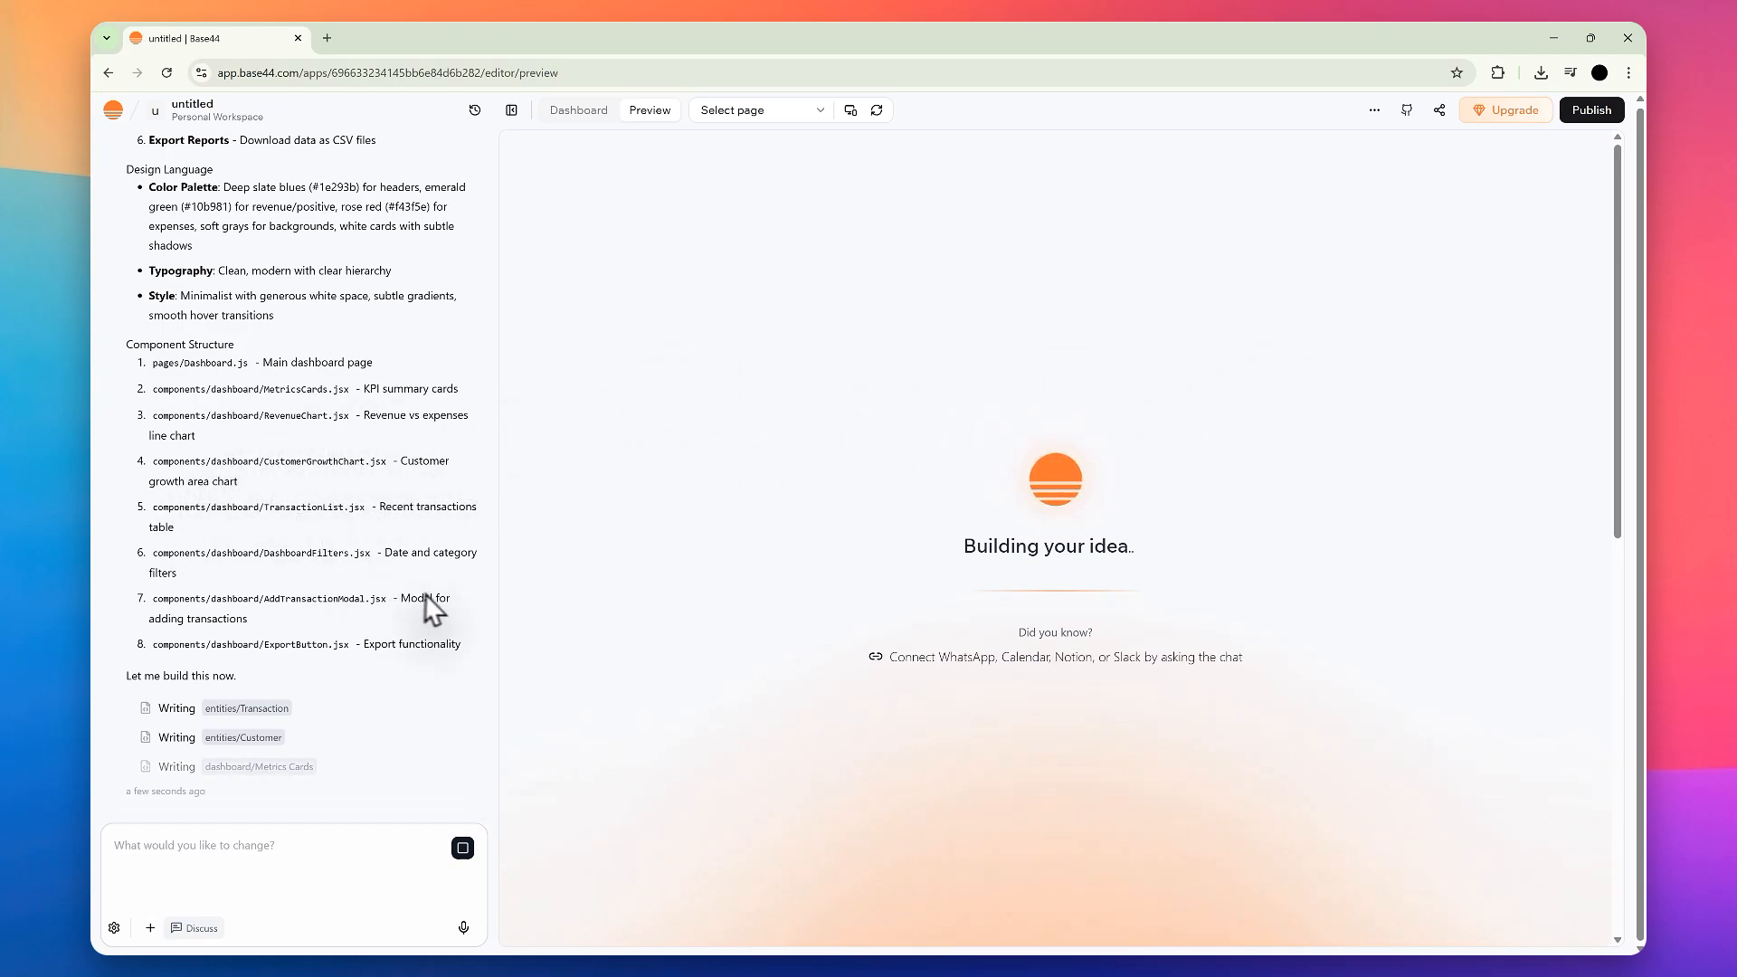
scroll(403, 610, "up", 1)
scroll(402, 611, "down", 1)
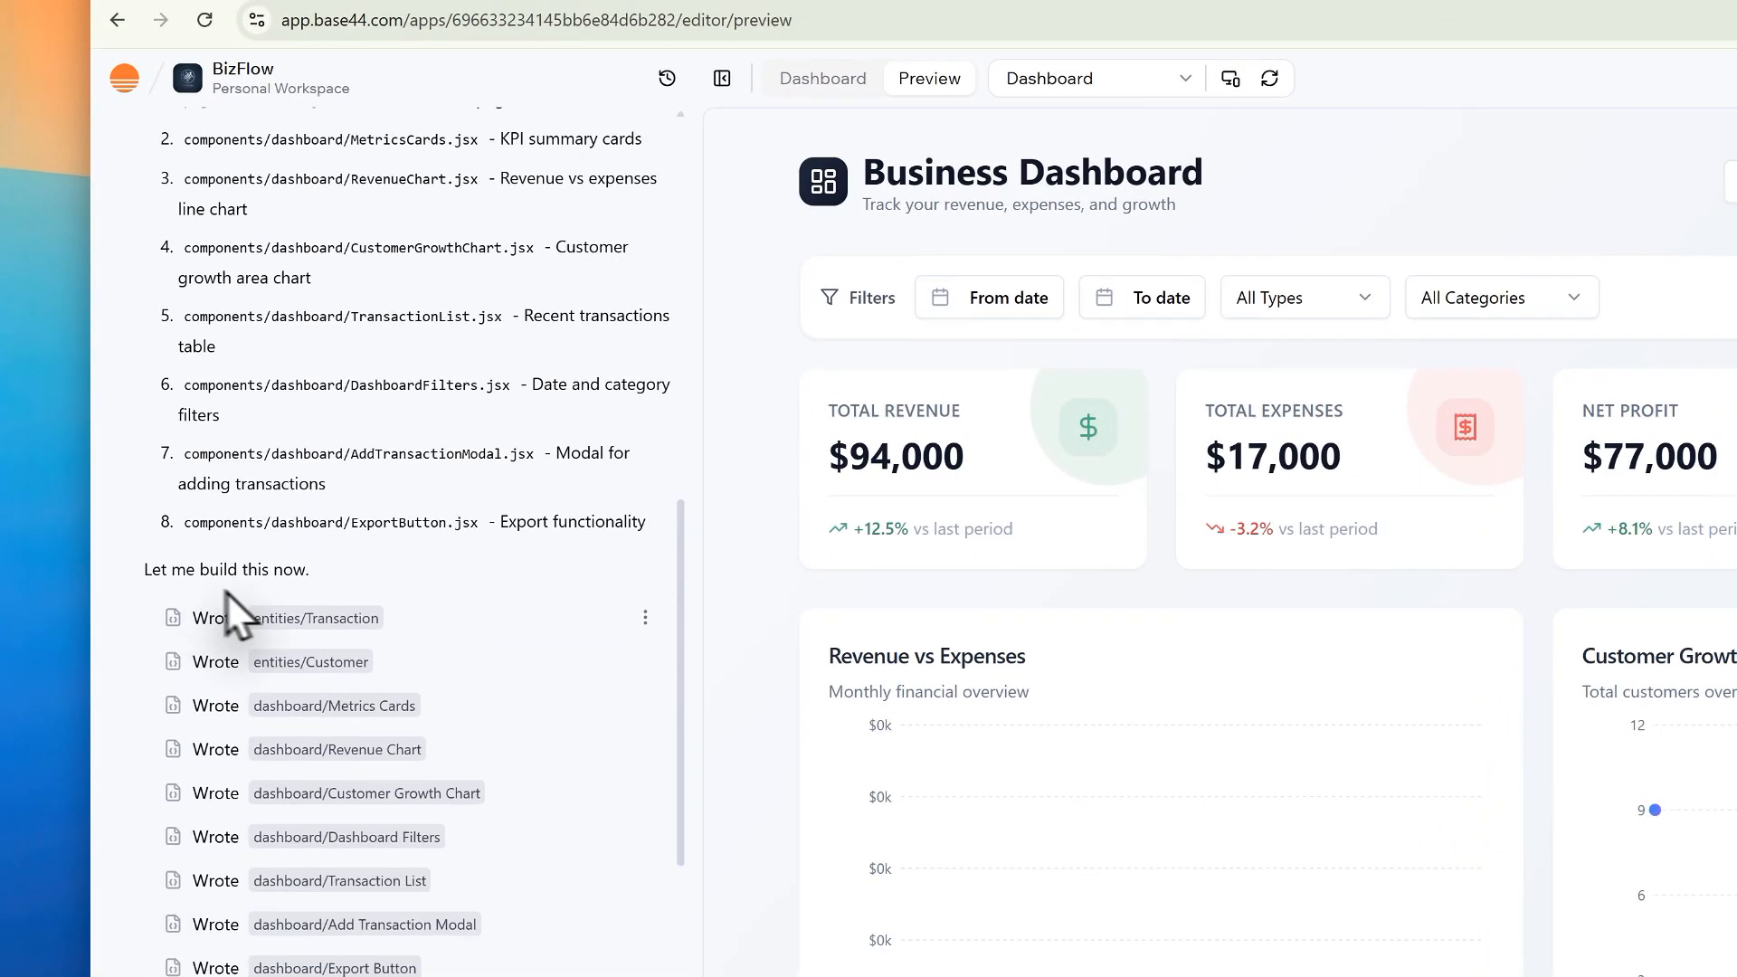
Step: Review the list of written files in the chat and open the code of the Add Customer Modal and Export Button components
scroll(230, 618, "up", 10)
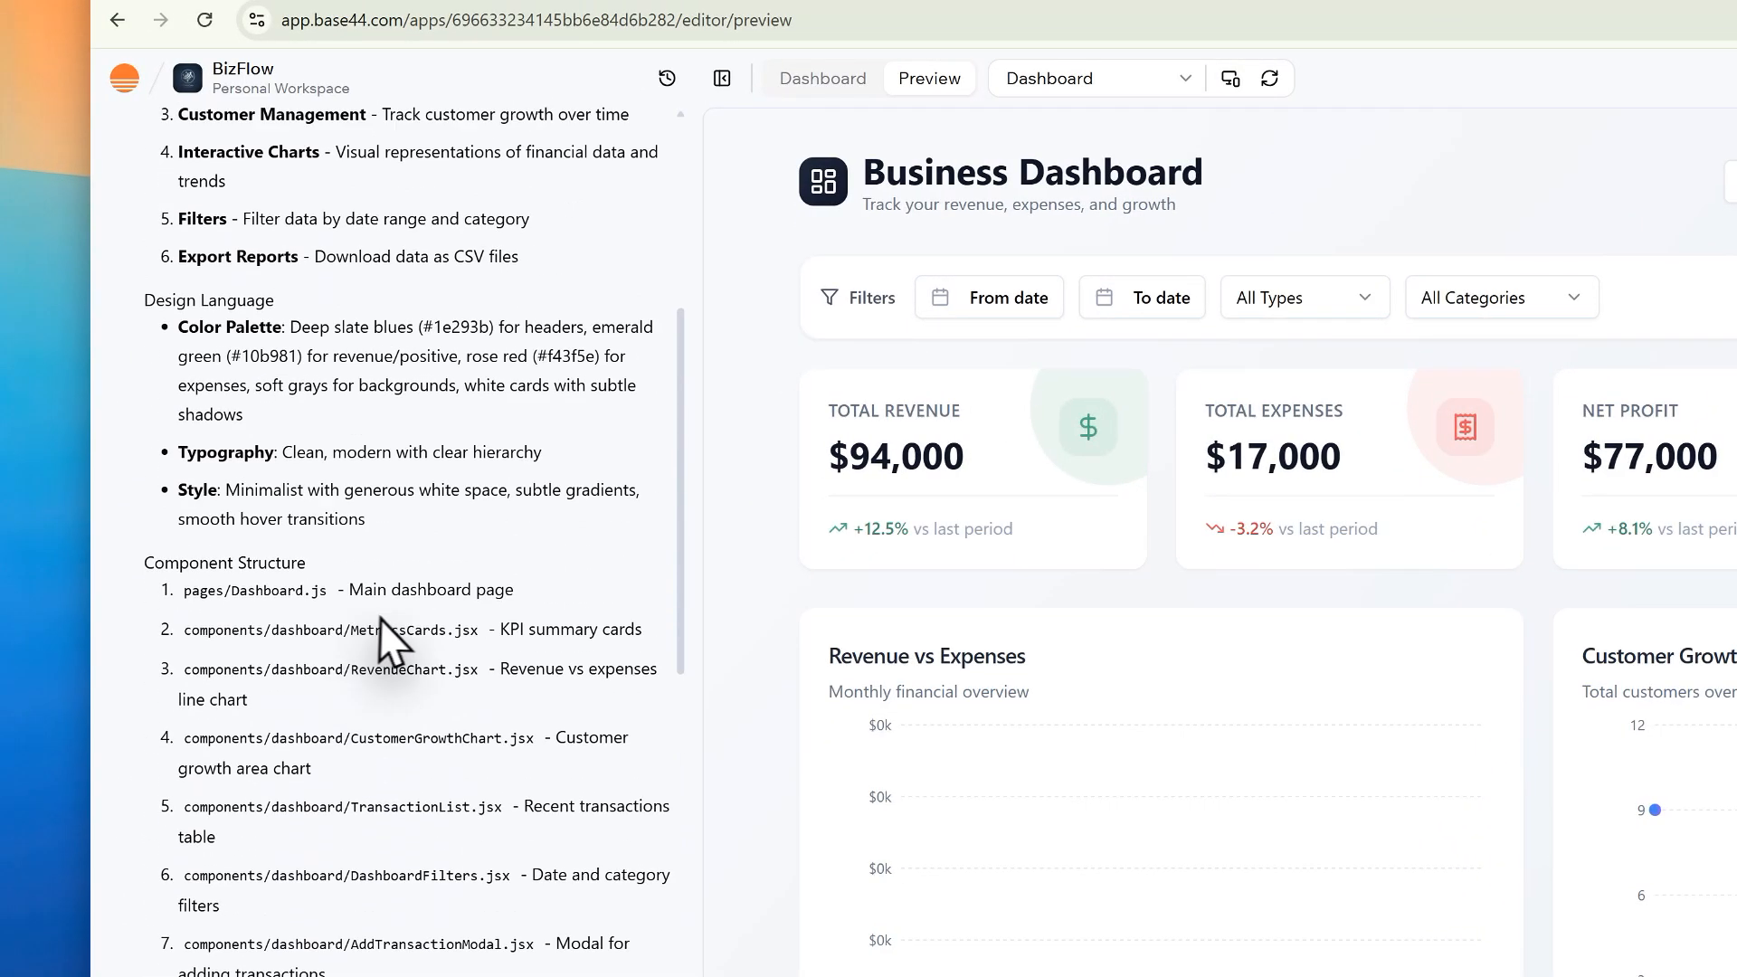
scroll(377, 581, "down", 15)
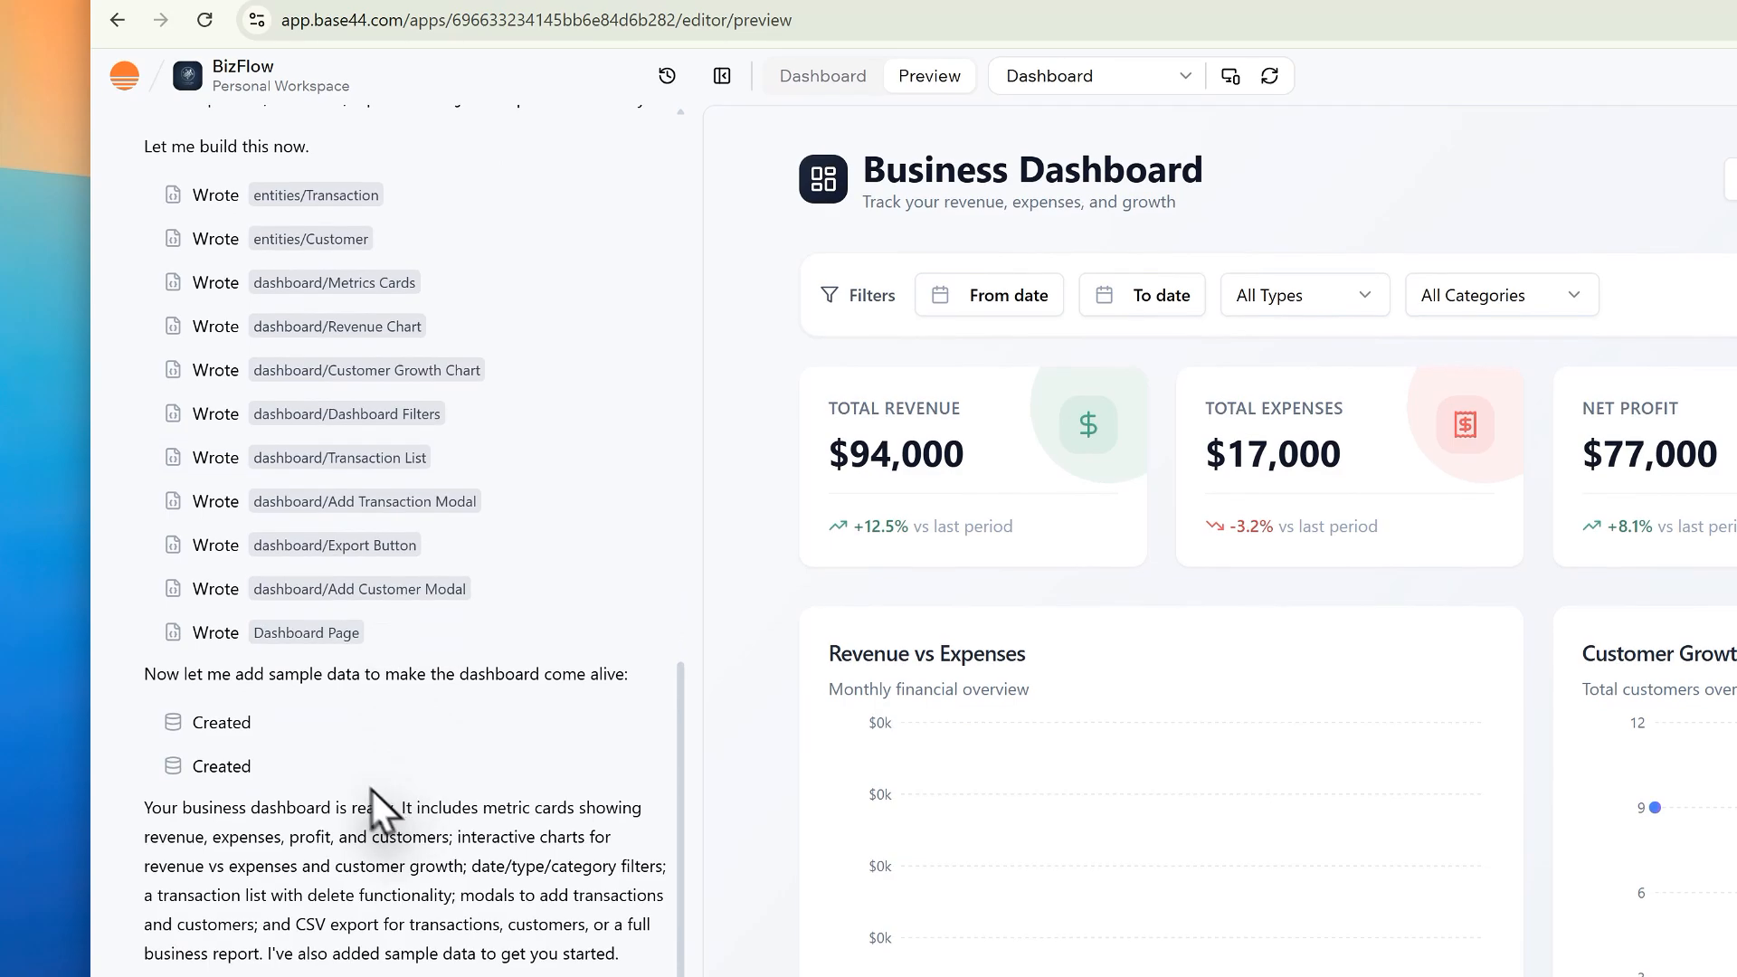
left_click_drag(371, 798, 161, 664)
left_click(431, 595)
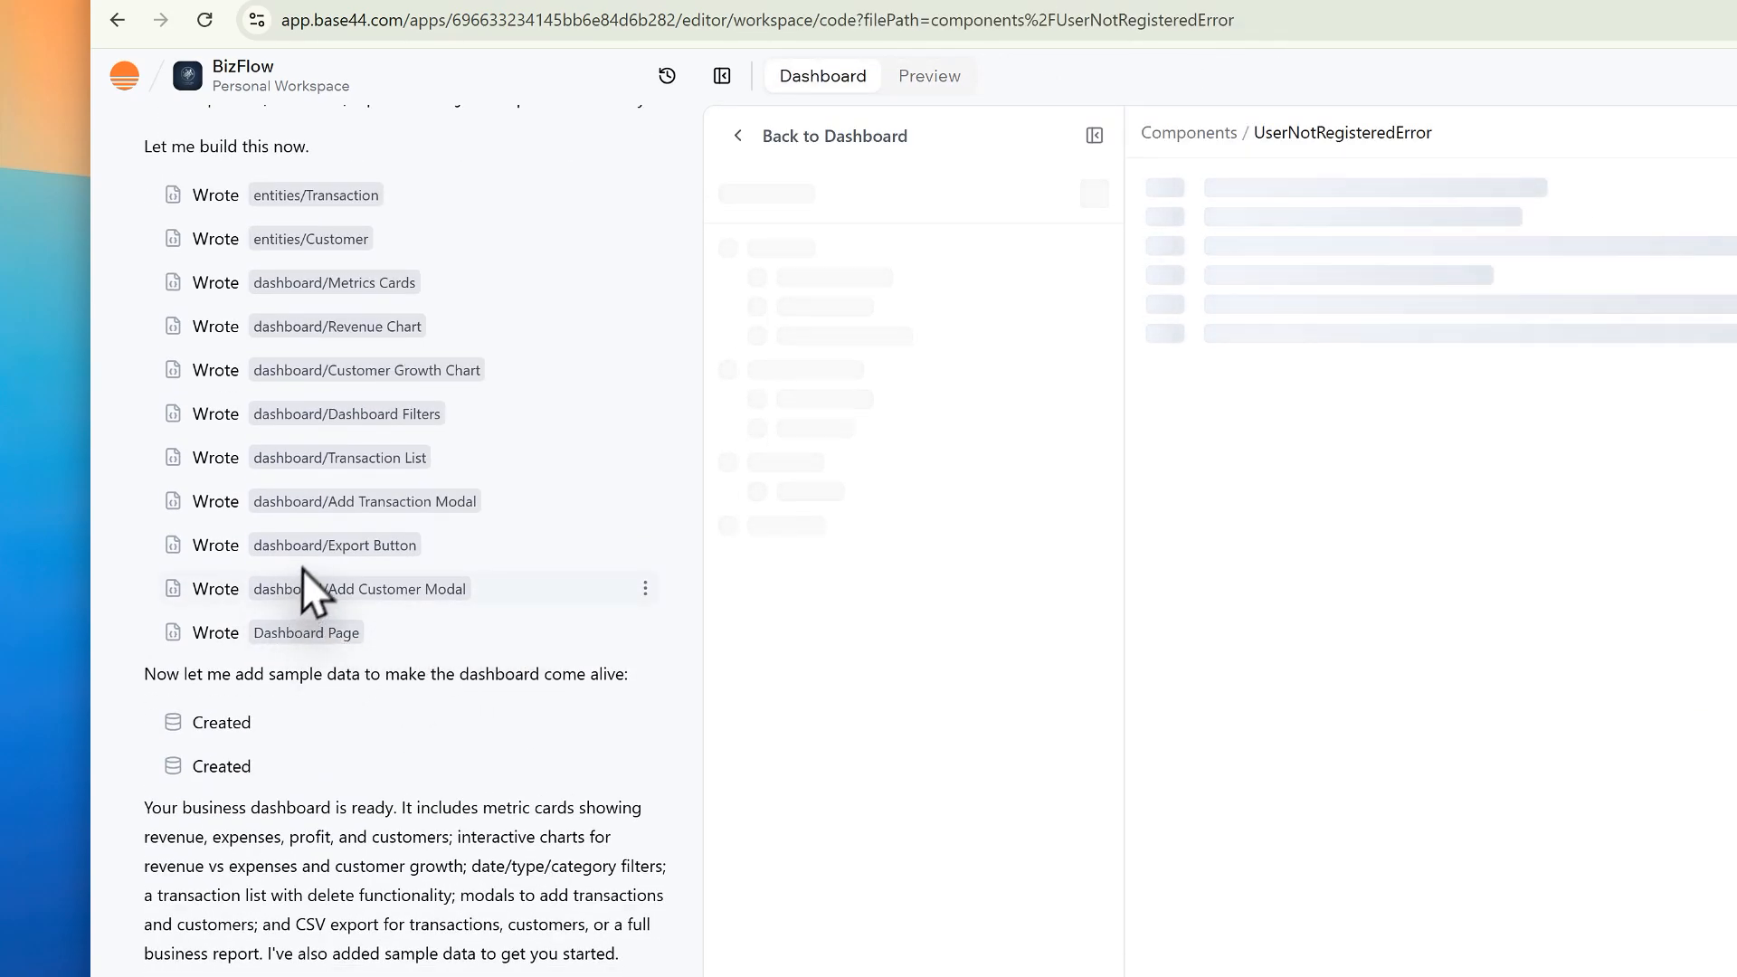
left_click(342, 545)
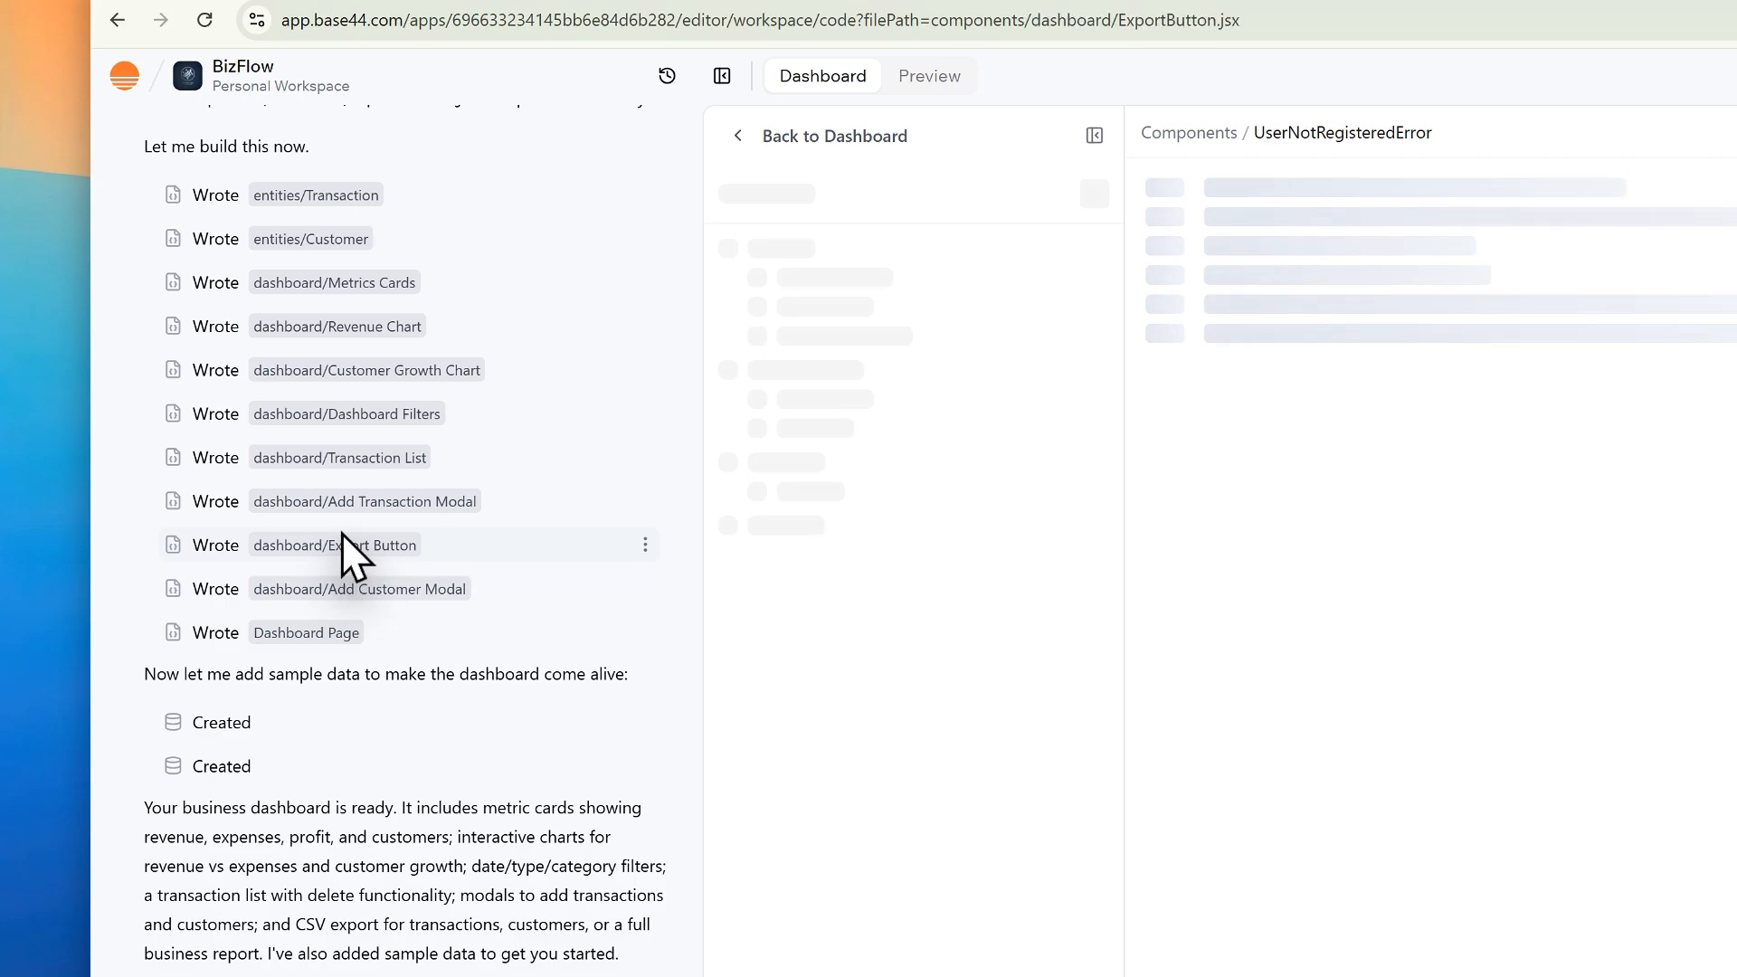
Step: Open the Add Transaction Modal code from the chat and read through its categories, save handler and form markup
left_click(358, 502)
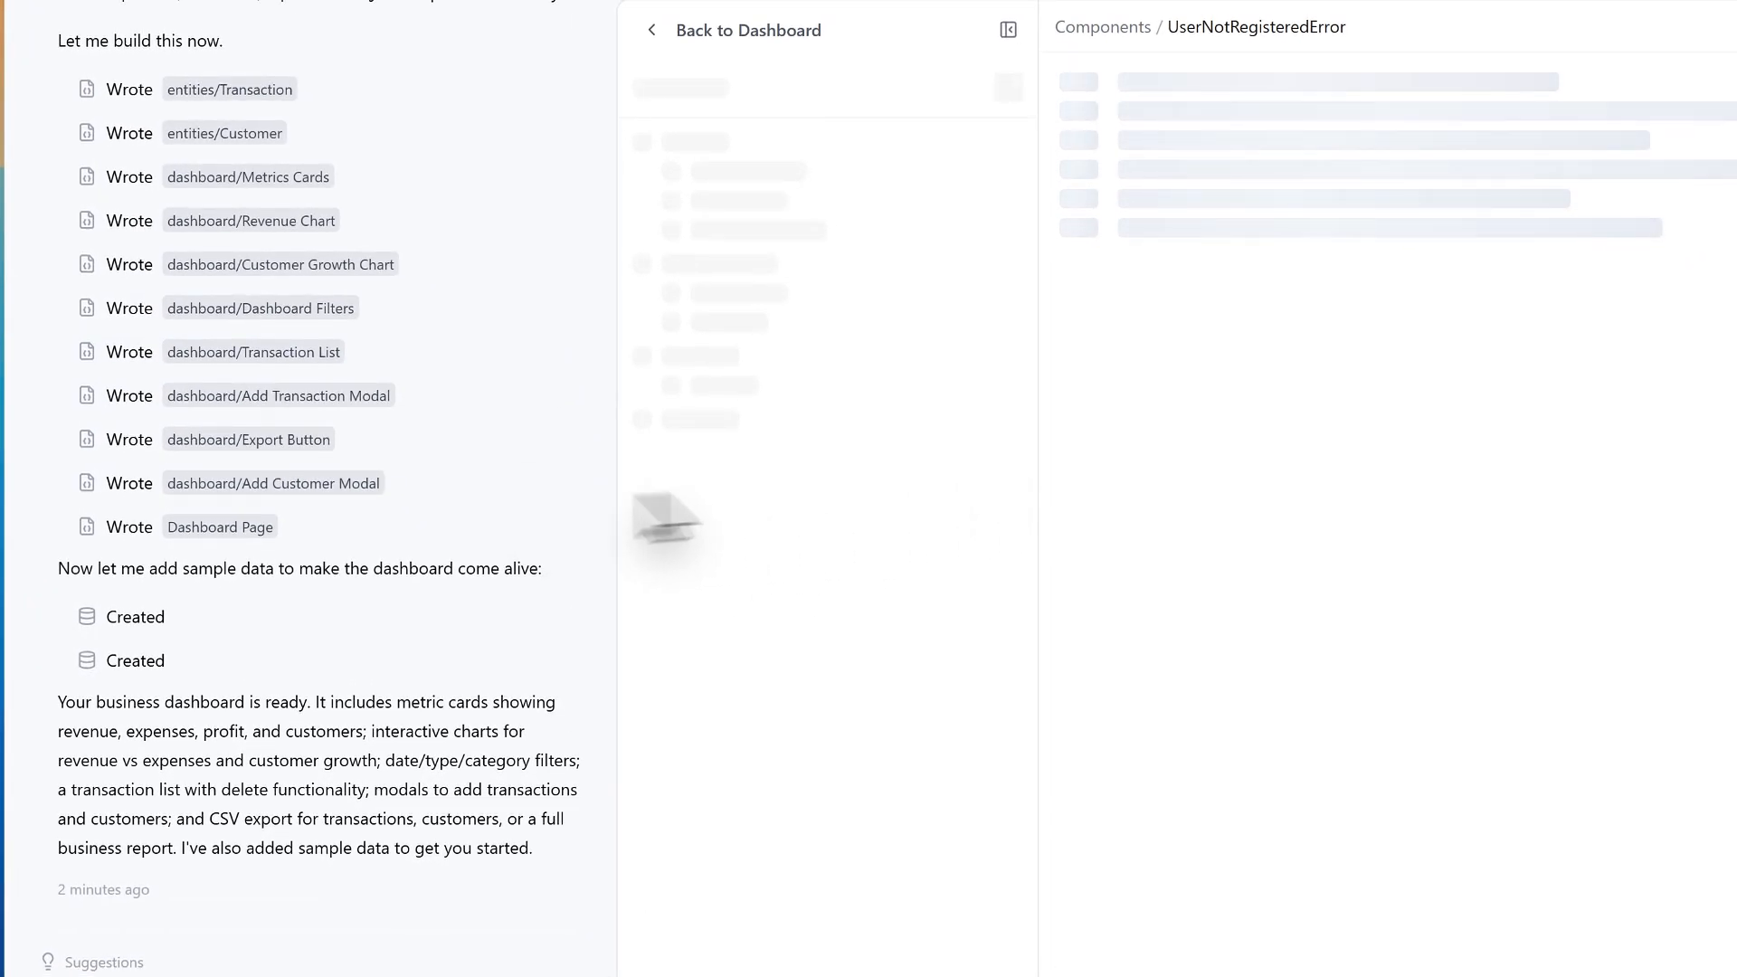
scroll(361, 515, "up", 6)
scroll(823, 444, "down", 3)
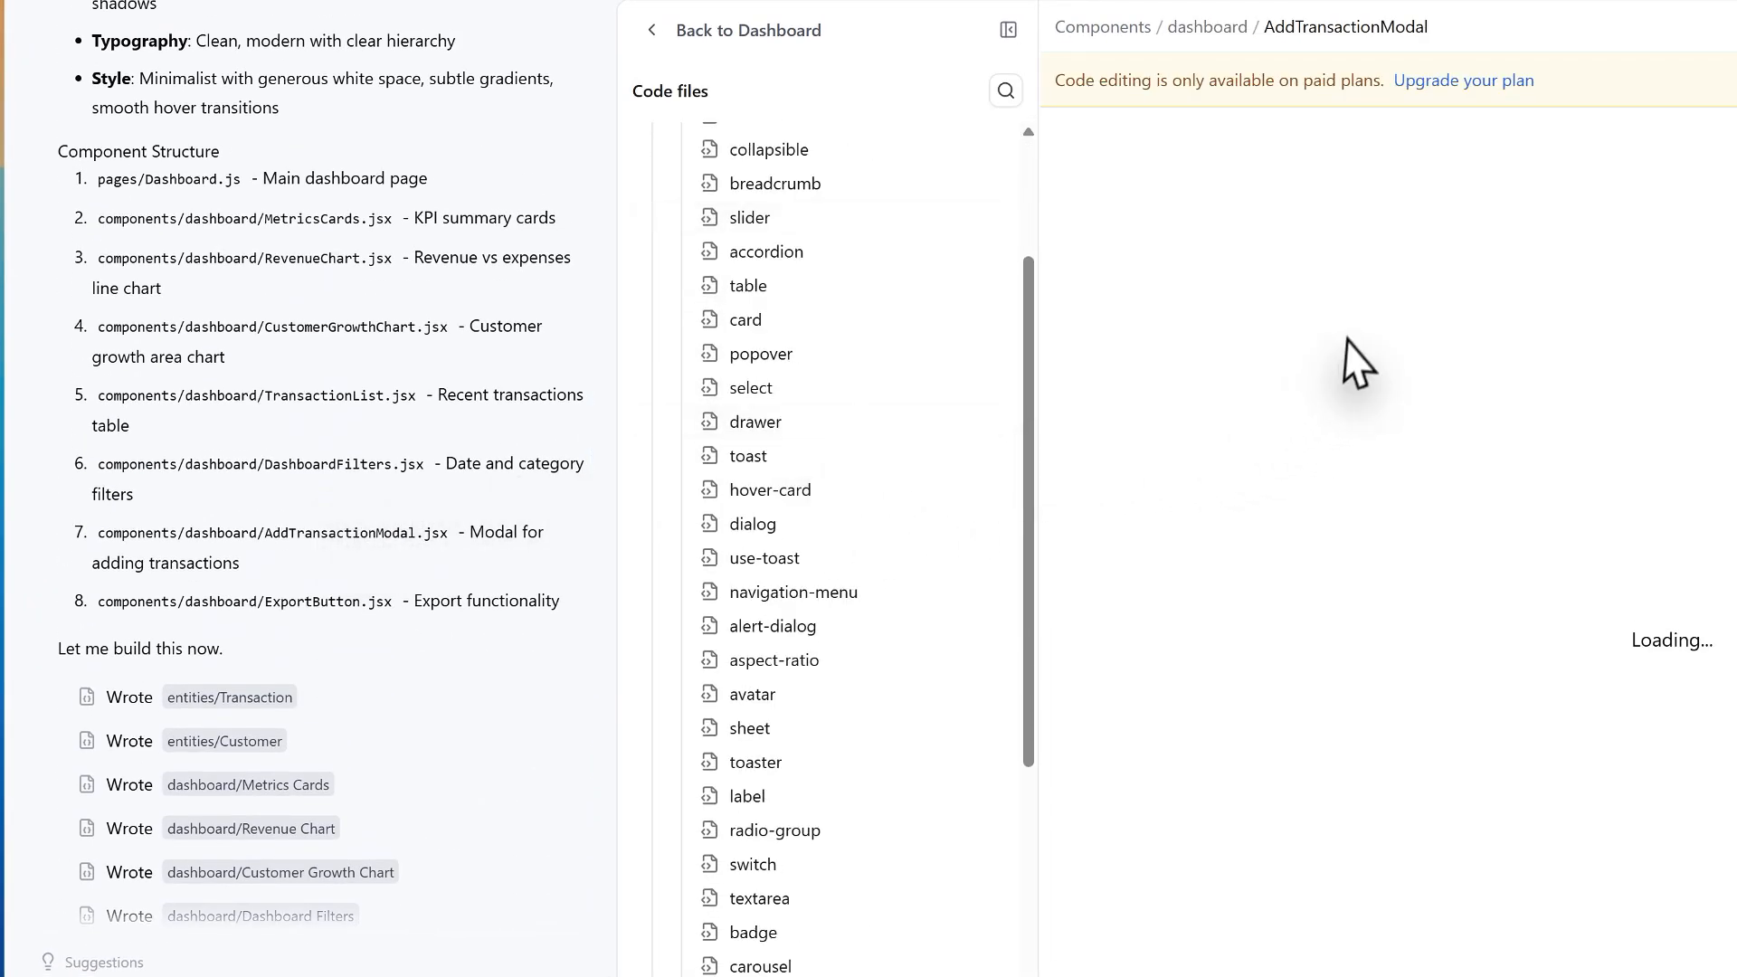
scroll(892, 426, "up", 3)
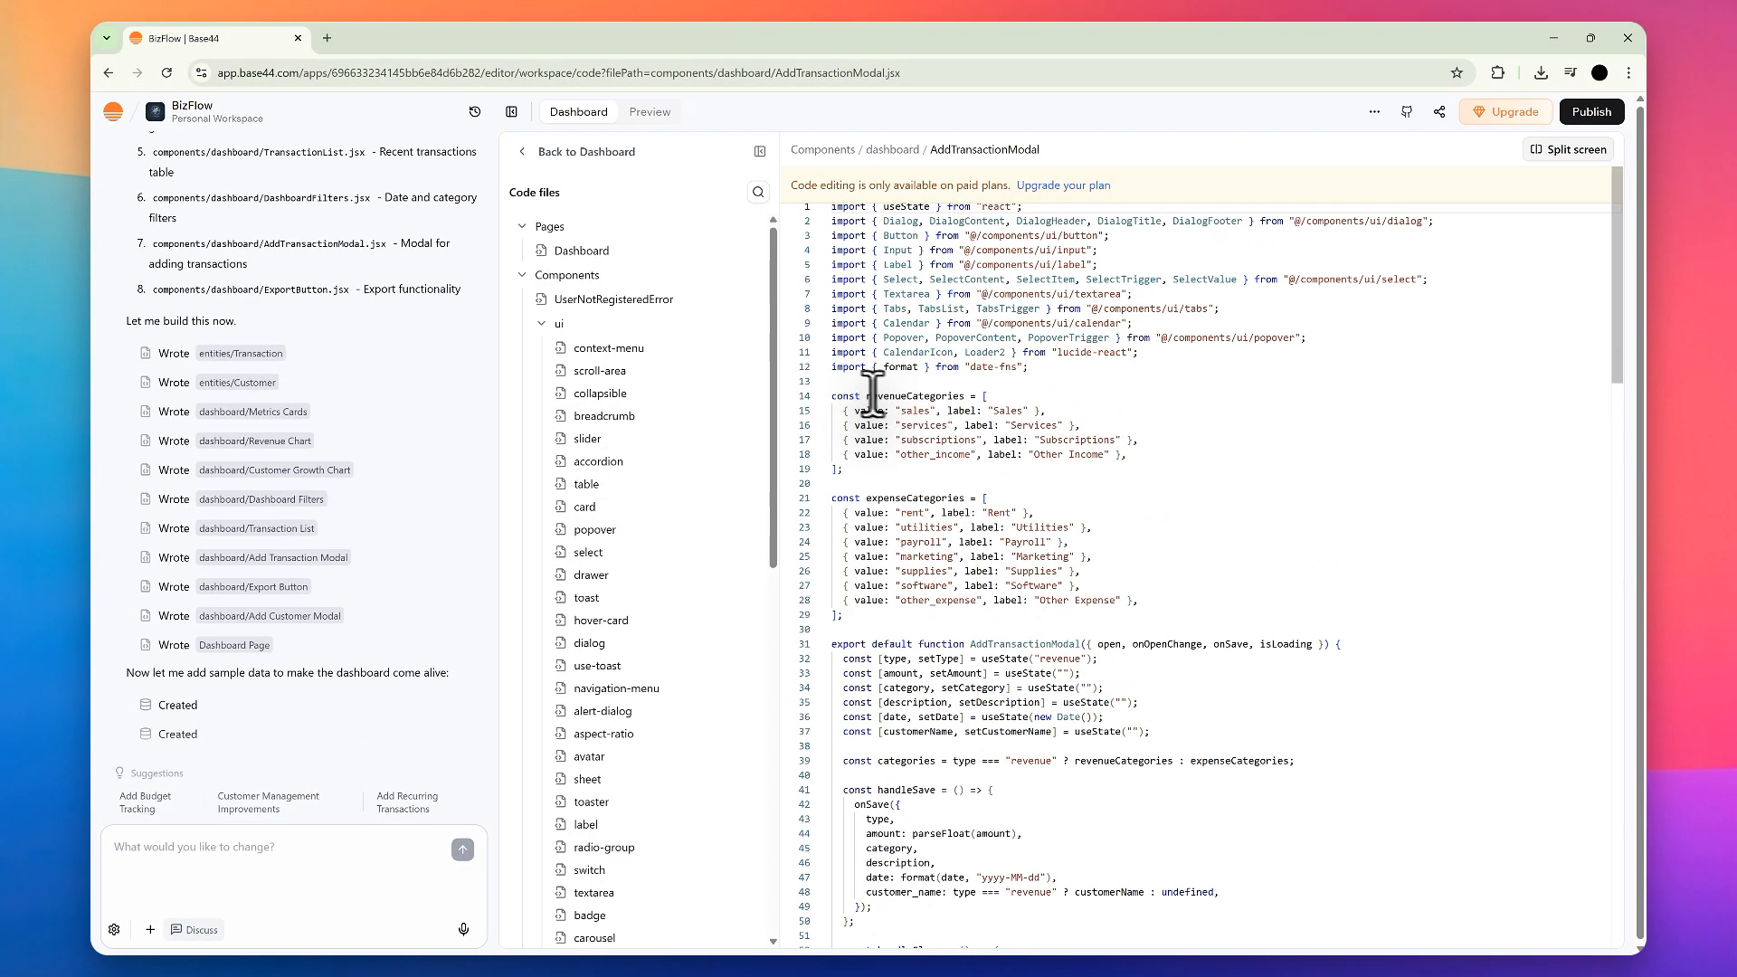
scroll(855, 396, "down", 10)
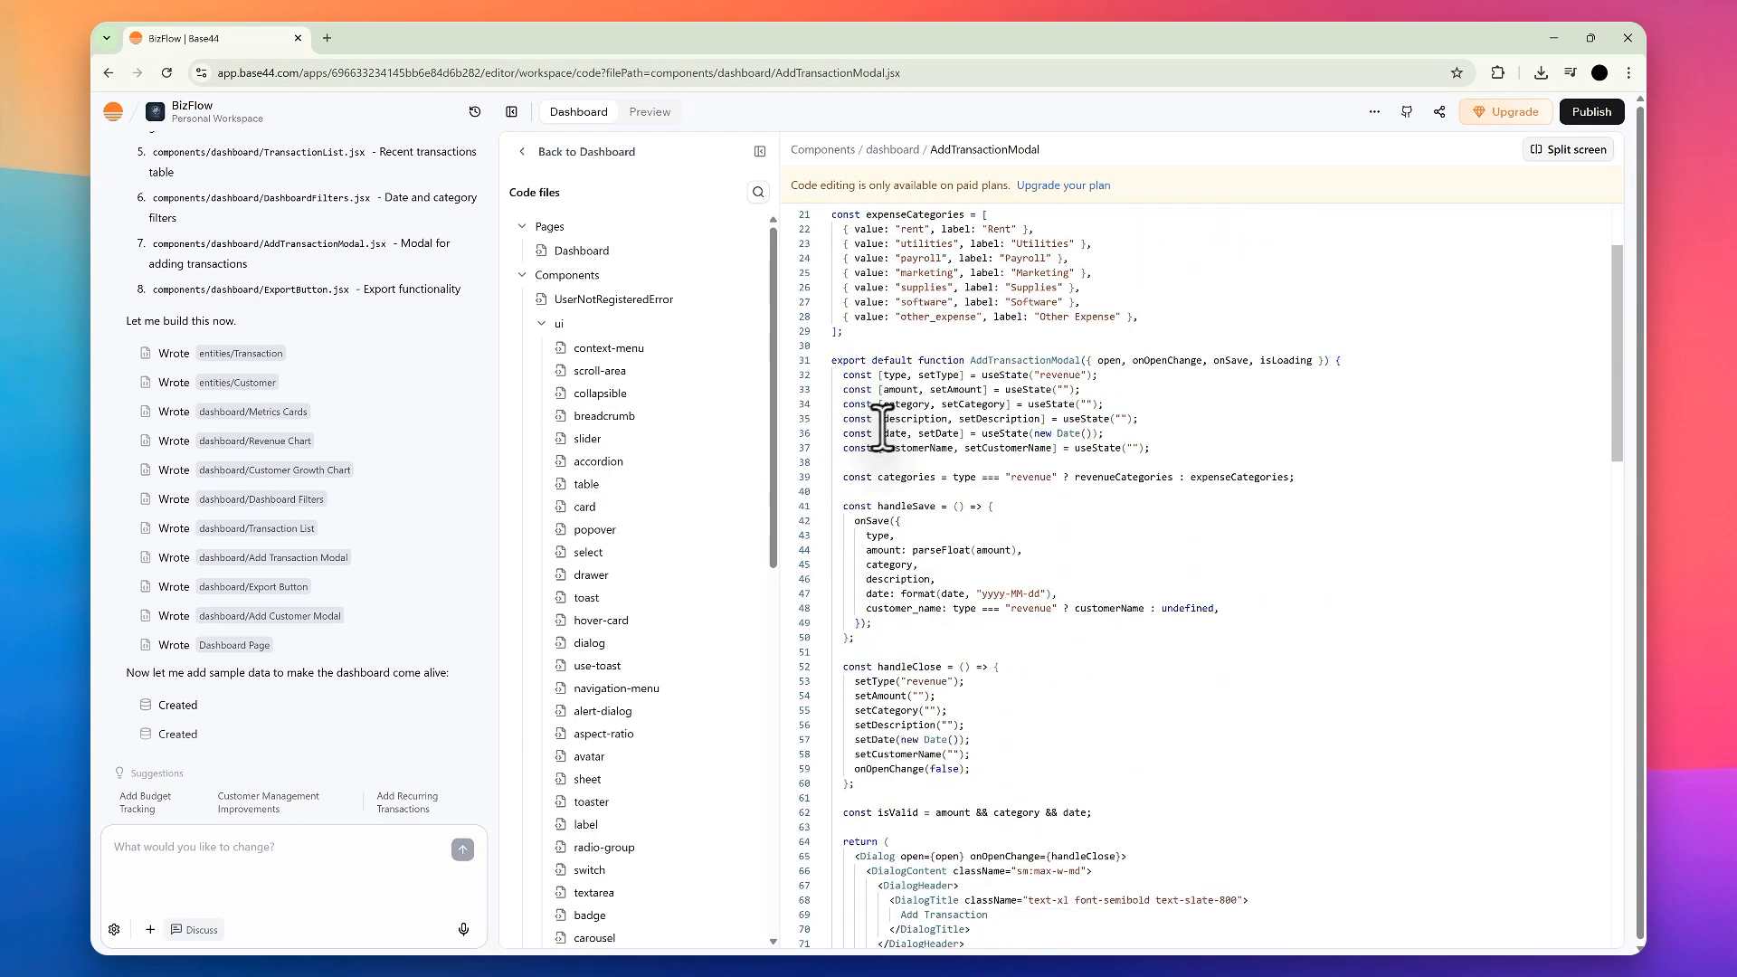
Step: Open the Customer Growth Chart component's code and read through it
left_click(283, 459)
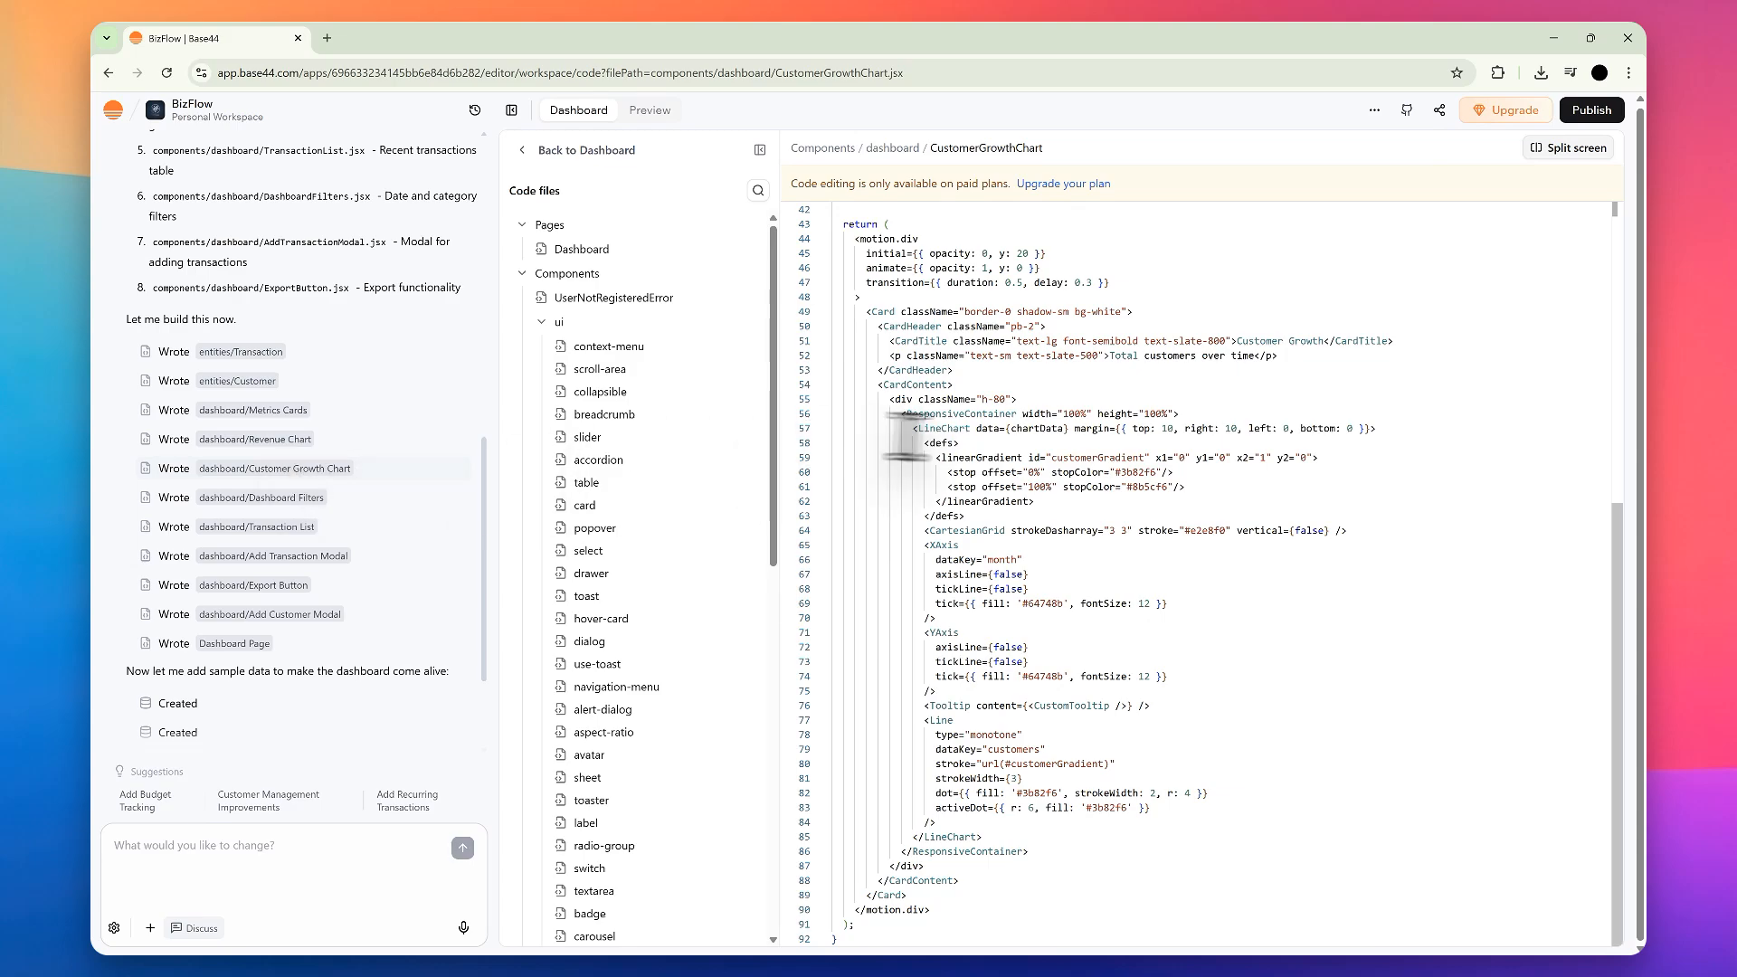
scroll(920, 446, "down", 3)
scroll(932, 452, "up", 5)
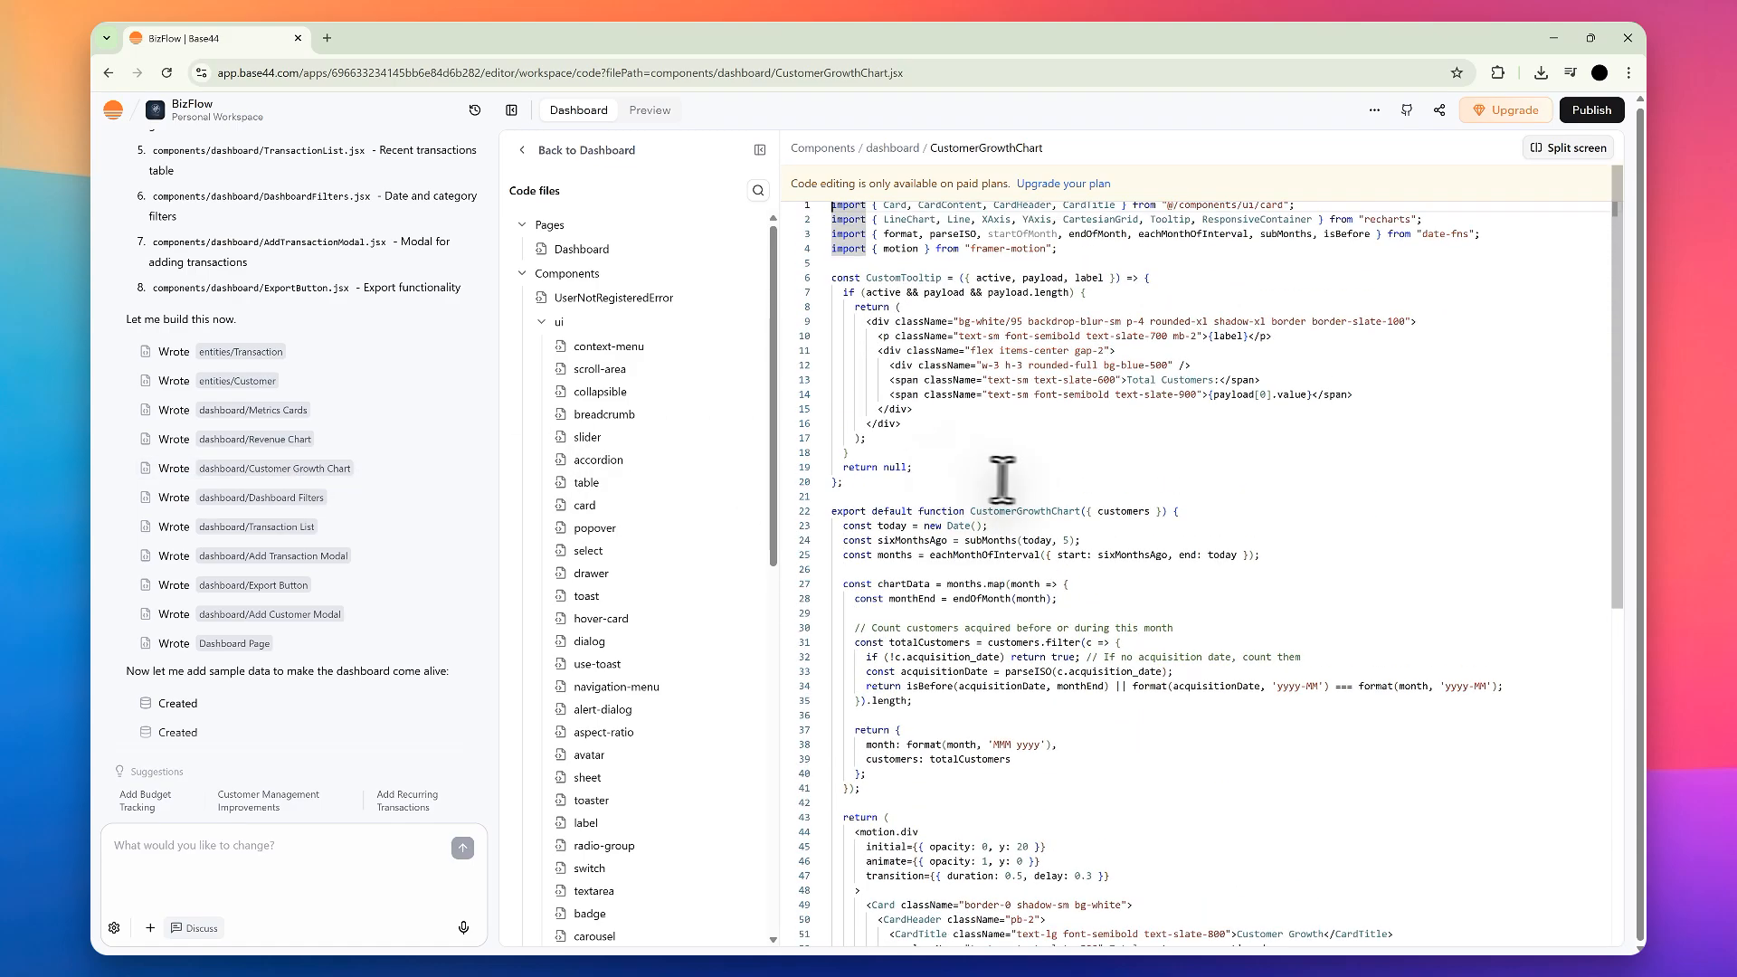
left_click(1148, 307)
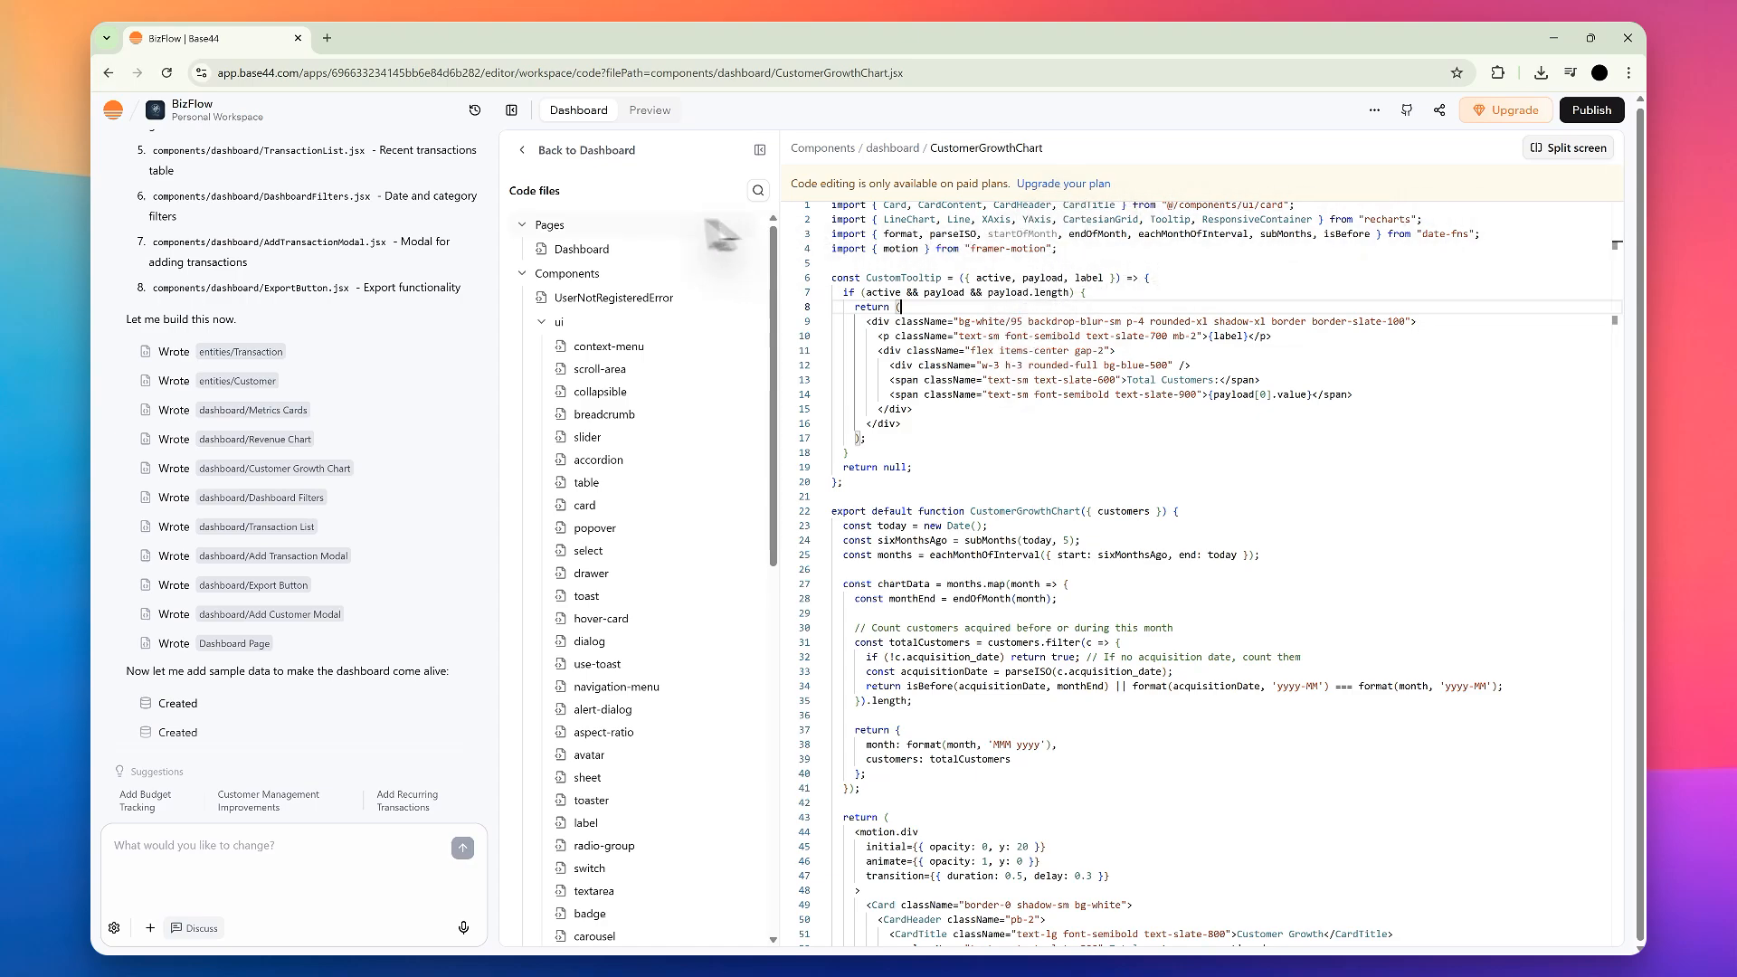
Step: Leave the code view and preview the generated Business Dashboard alongside the original prompt in the chat
left_click(572, 154)
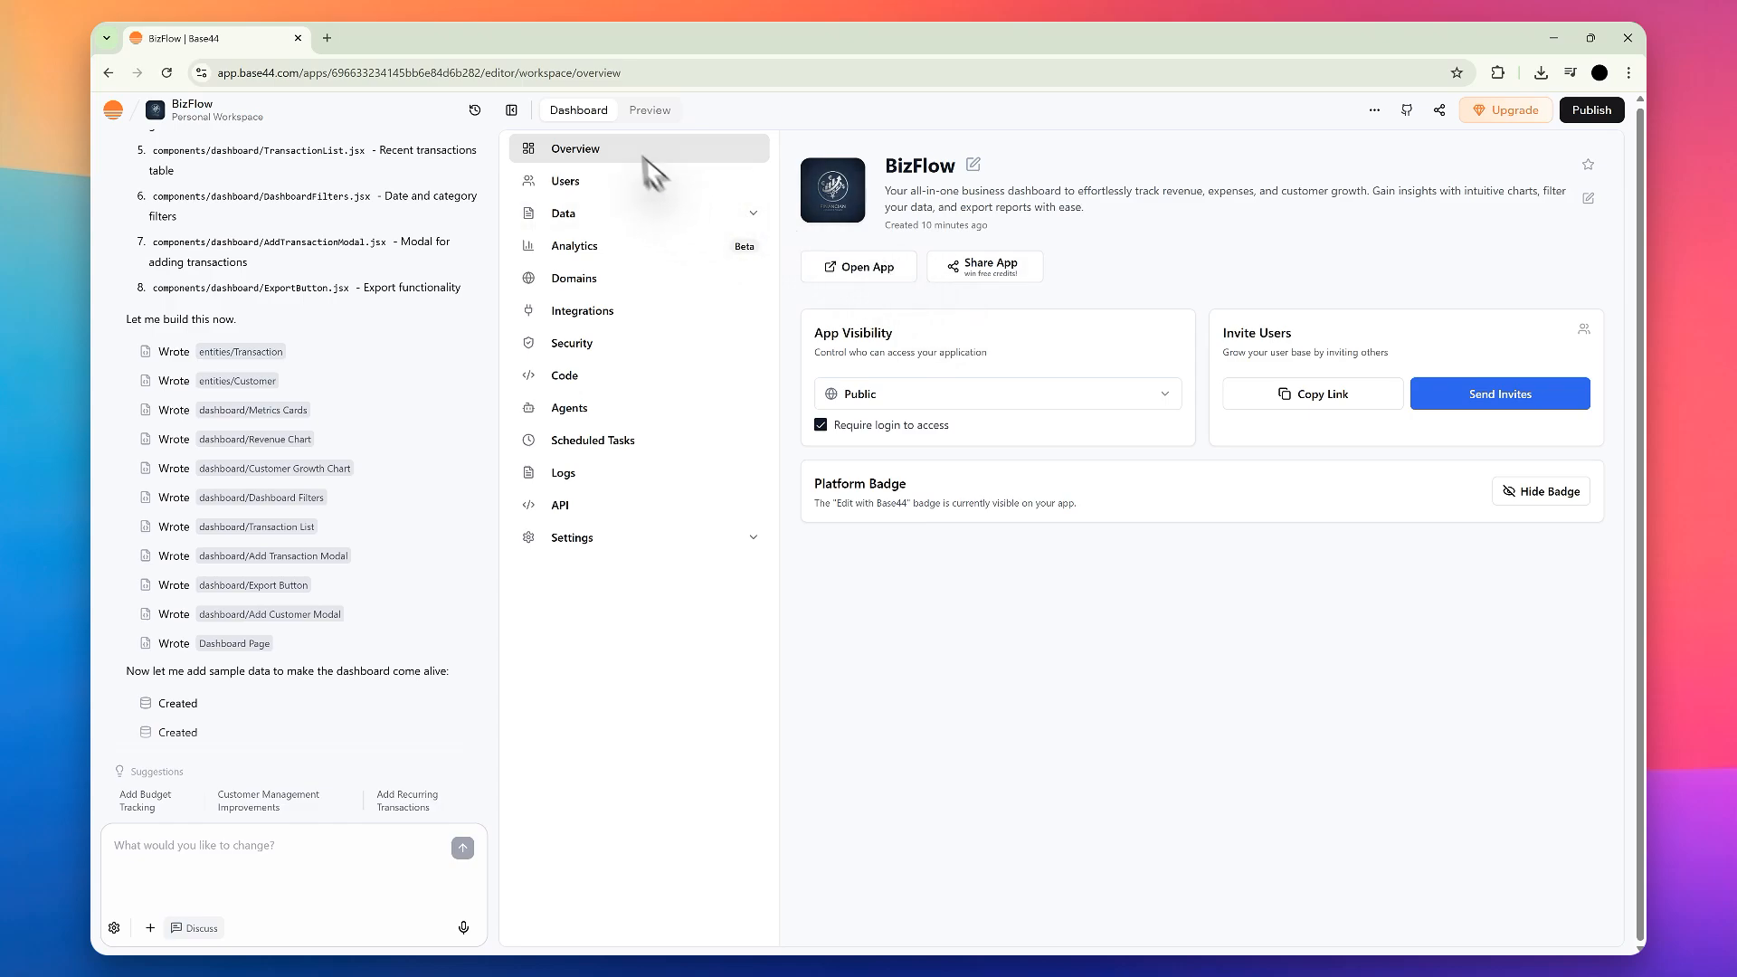
left_click(665, 112)
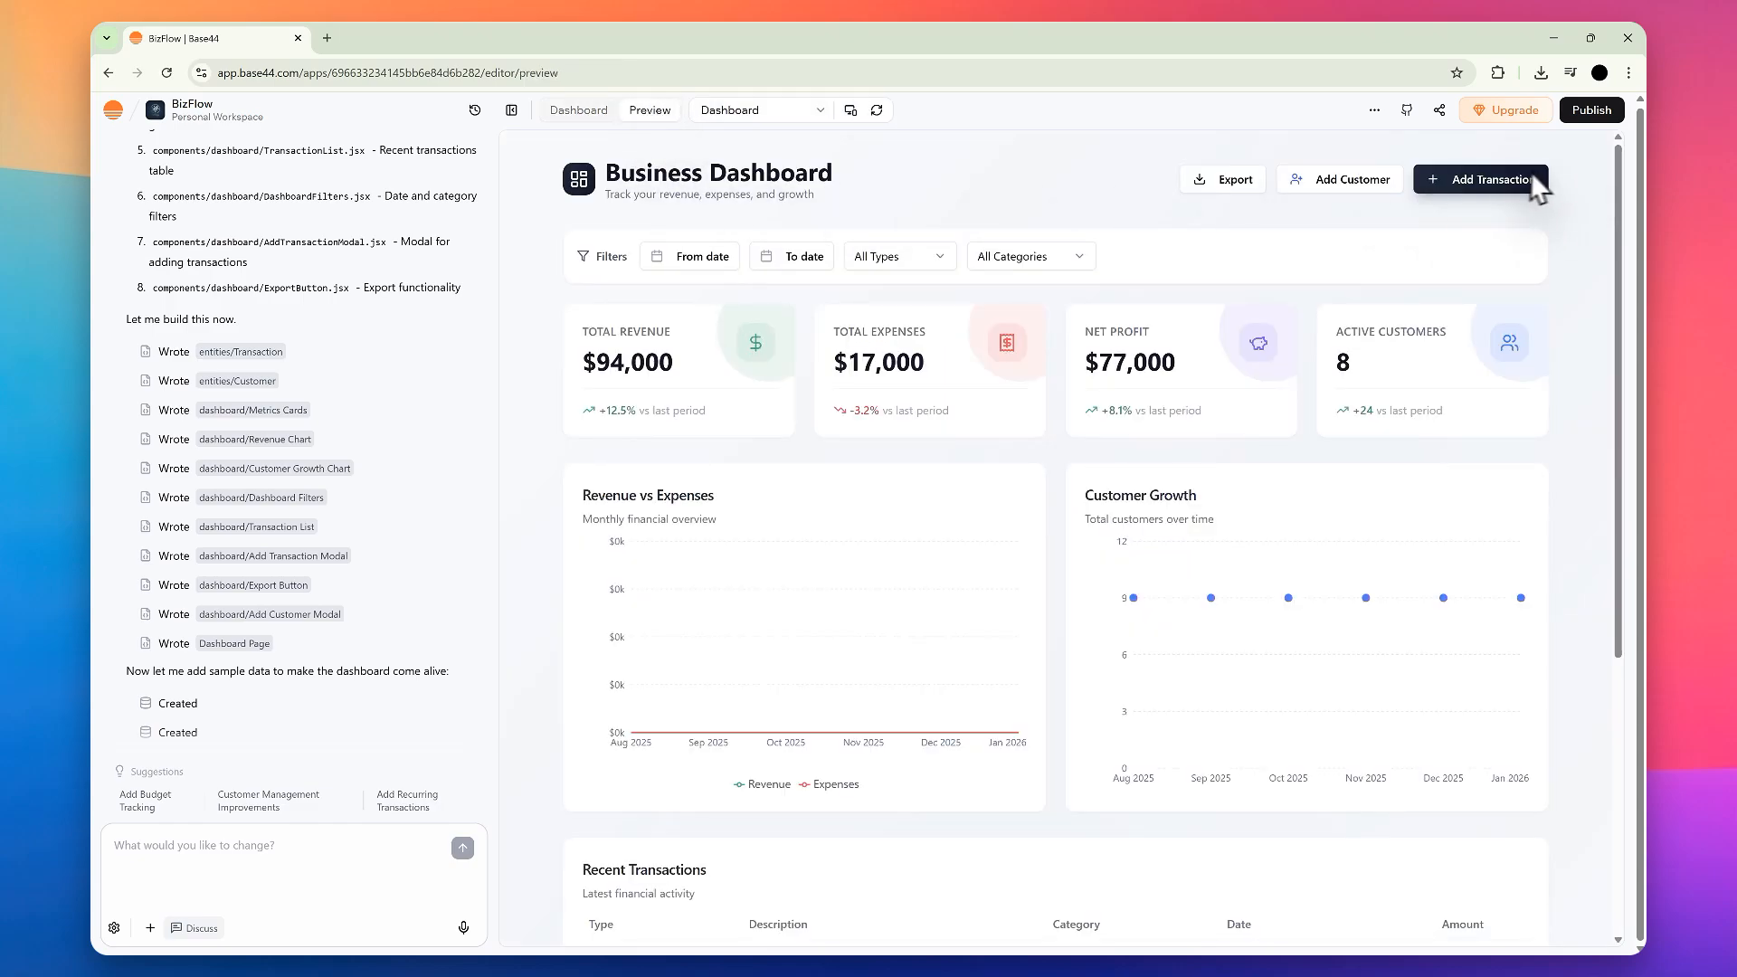
scroll(959, 271, "down", 1)
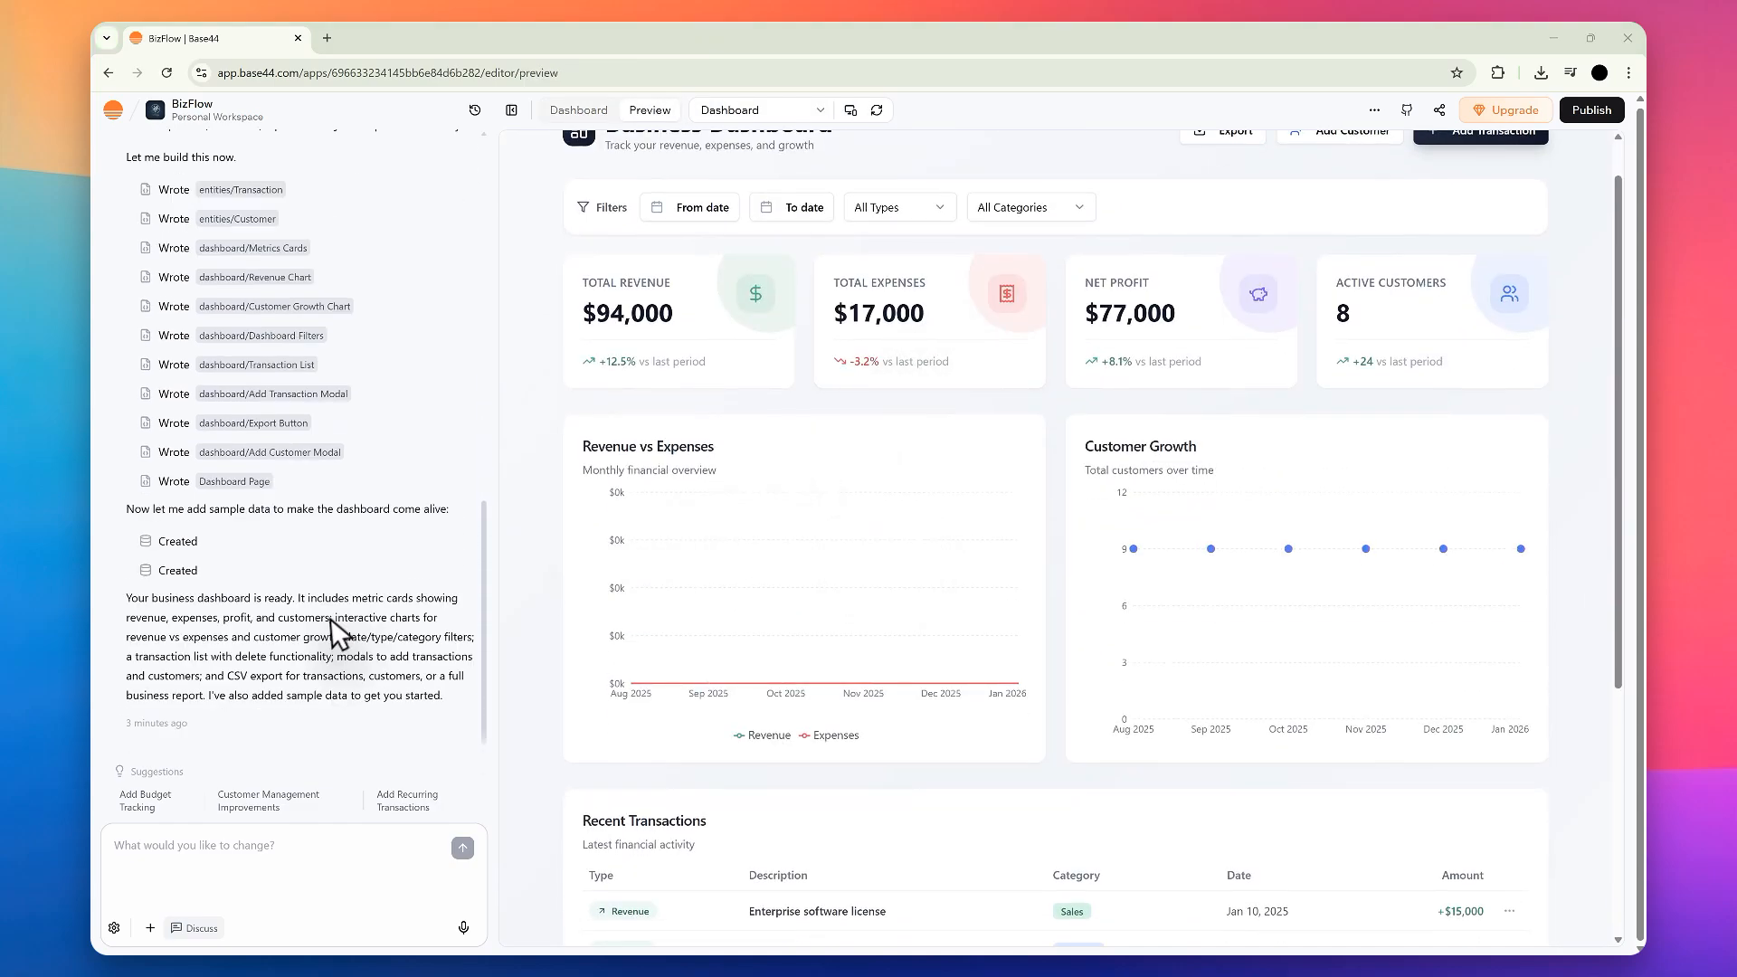
scroll(872, 426, "up", 1)
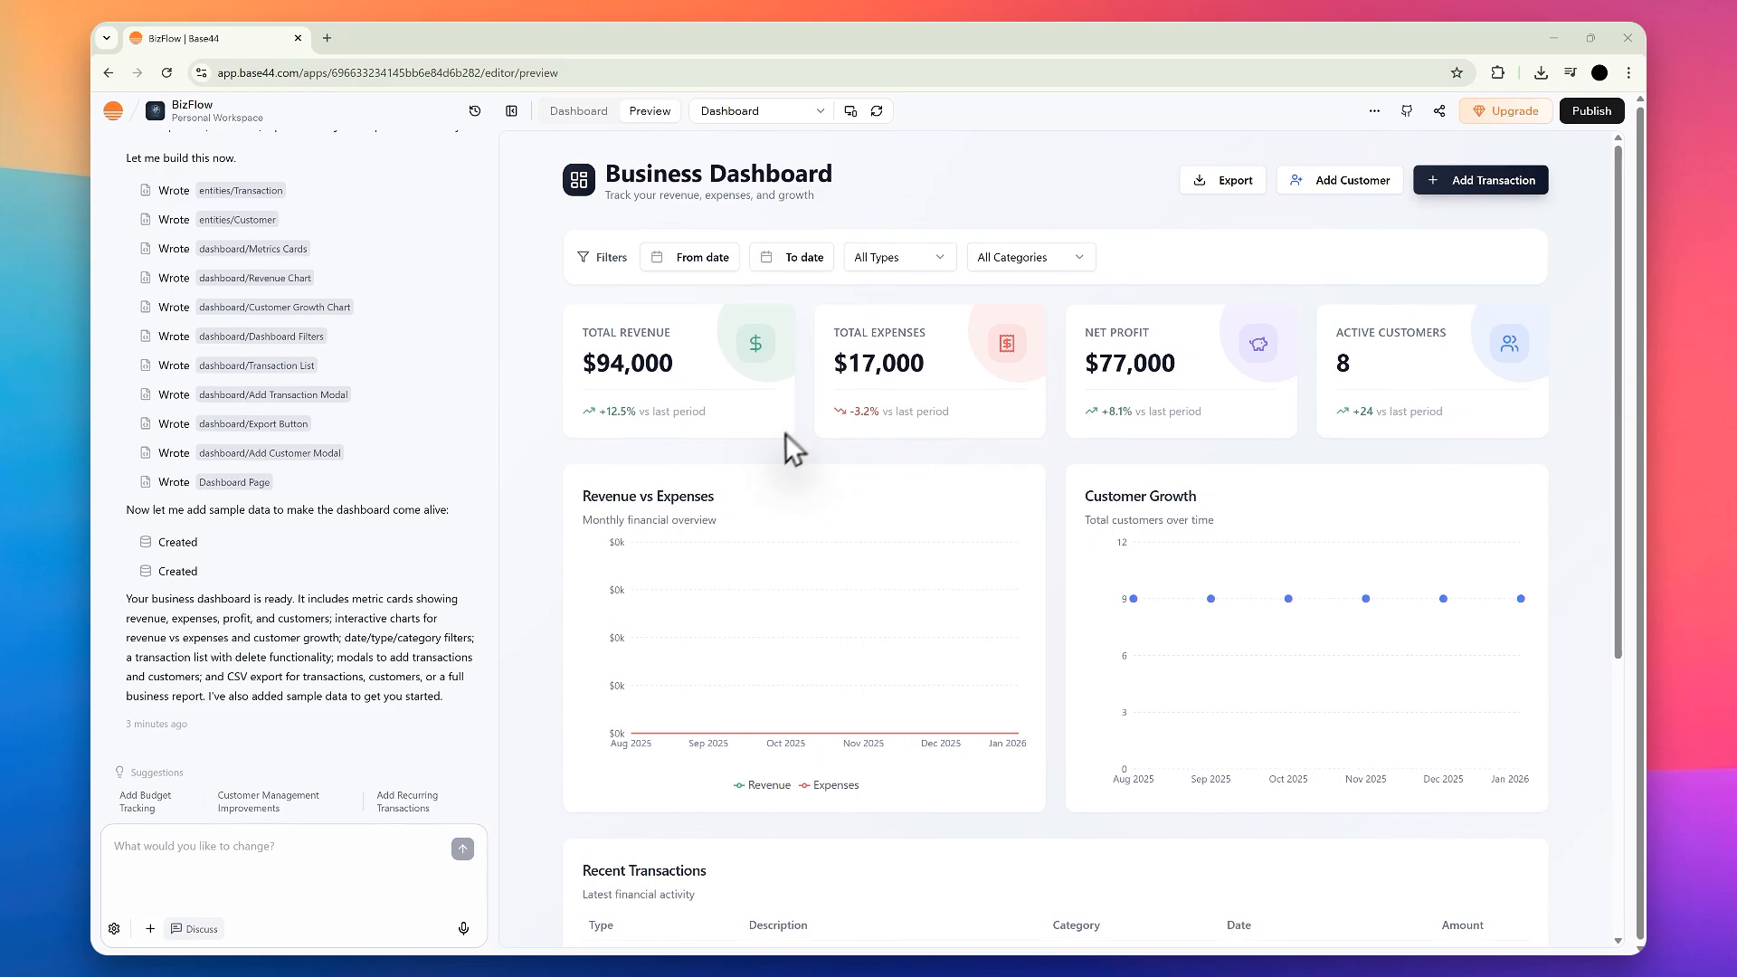
scroll(357, 432, "up", 3)
scroll(356, 433, "up", 5)
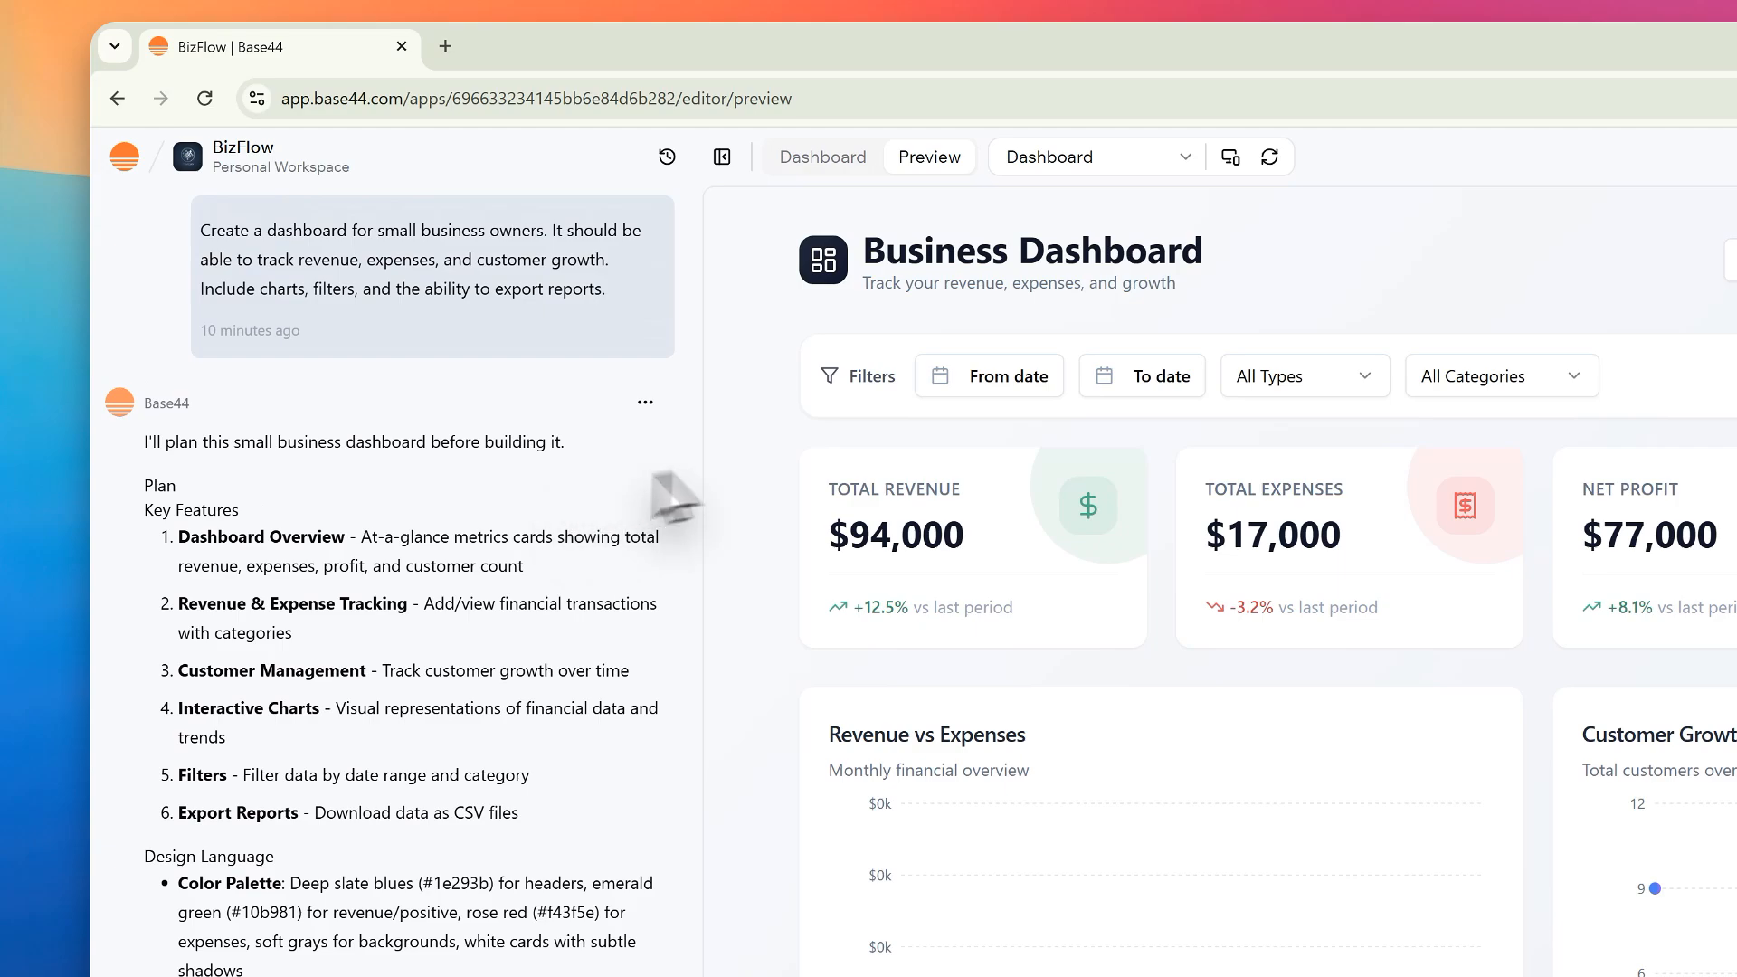
Step: Examine the Total Revenue, Total Expenses, Net Profit and Active Customers cards in the preview
scroll(995, 425, "down", 1)
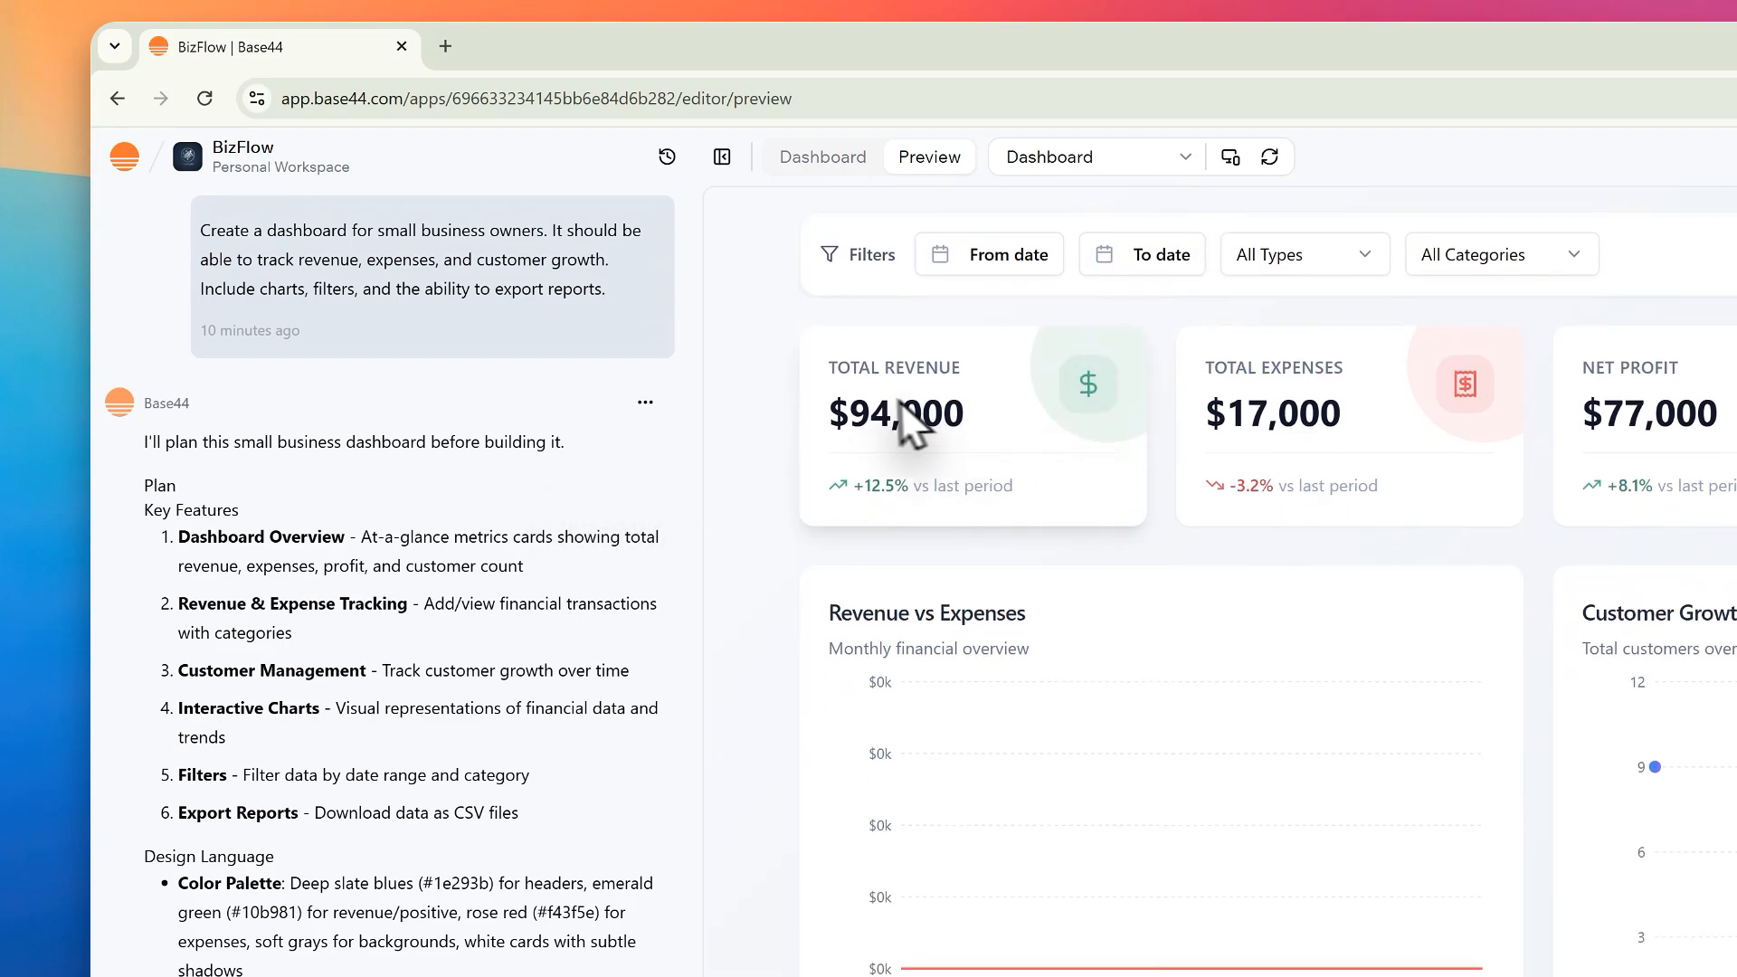
left_click_drag(837, 369, 980, 380)
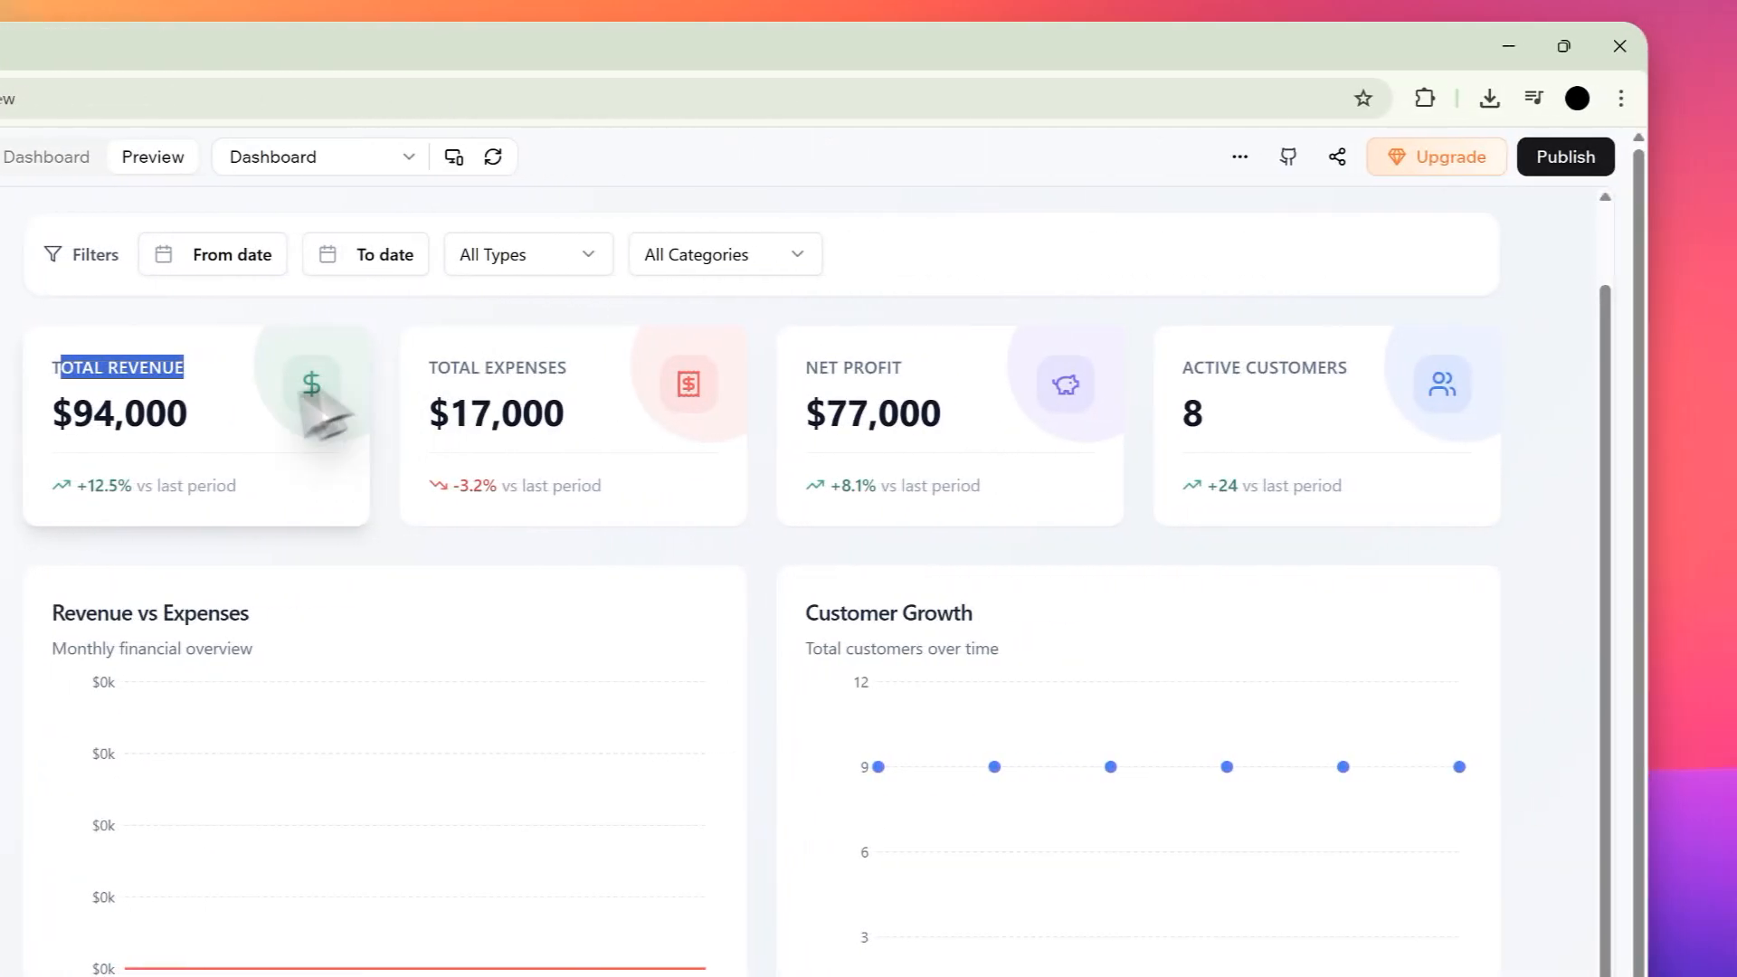
left_click_drag(144, 416, 60, 432)
left_click_drag(470, 376, 651, 391)
left_click_drag(819, 372, 1046, 394)
left_click(1224, 394)
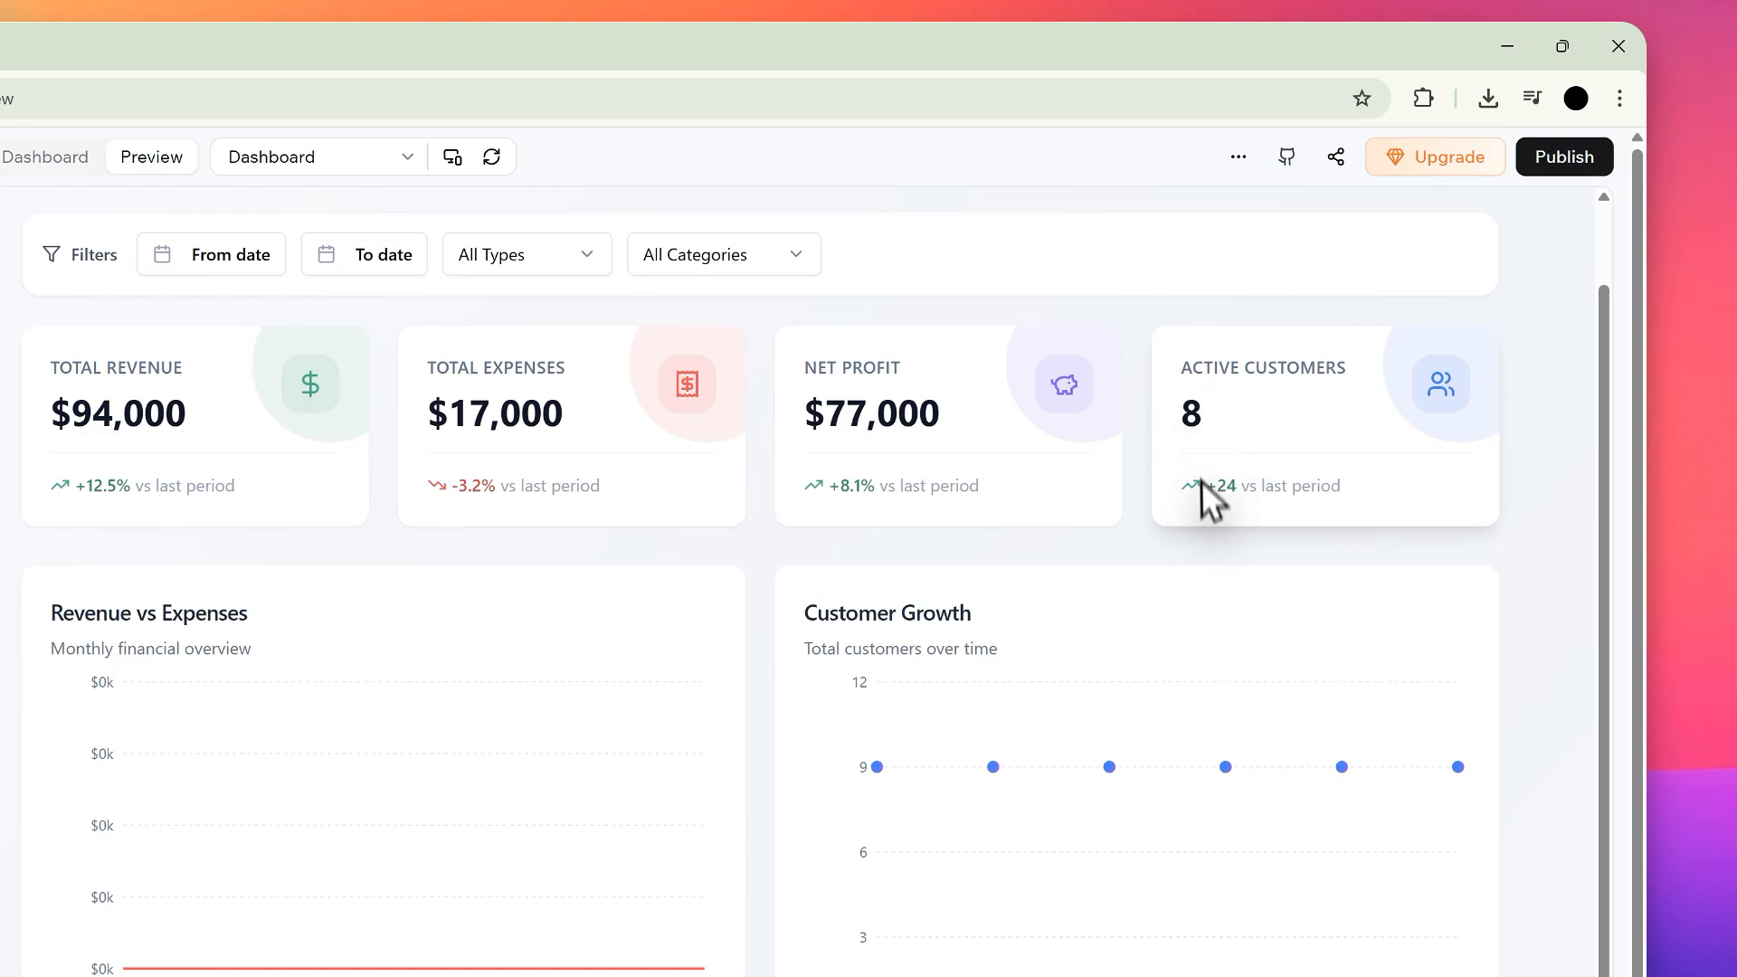
Step: Open and close the app's Add Customer and Add Transaction forms to inspect their fields
scroll(1201, 480, "up", 1)
left_click(1131, 261)
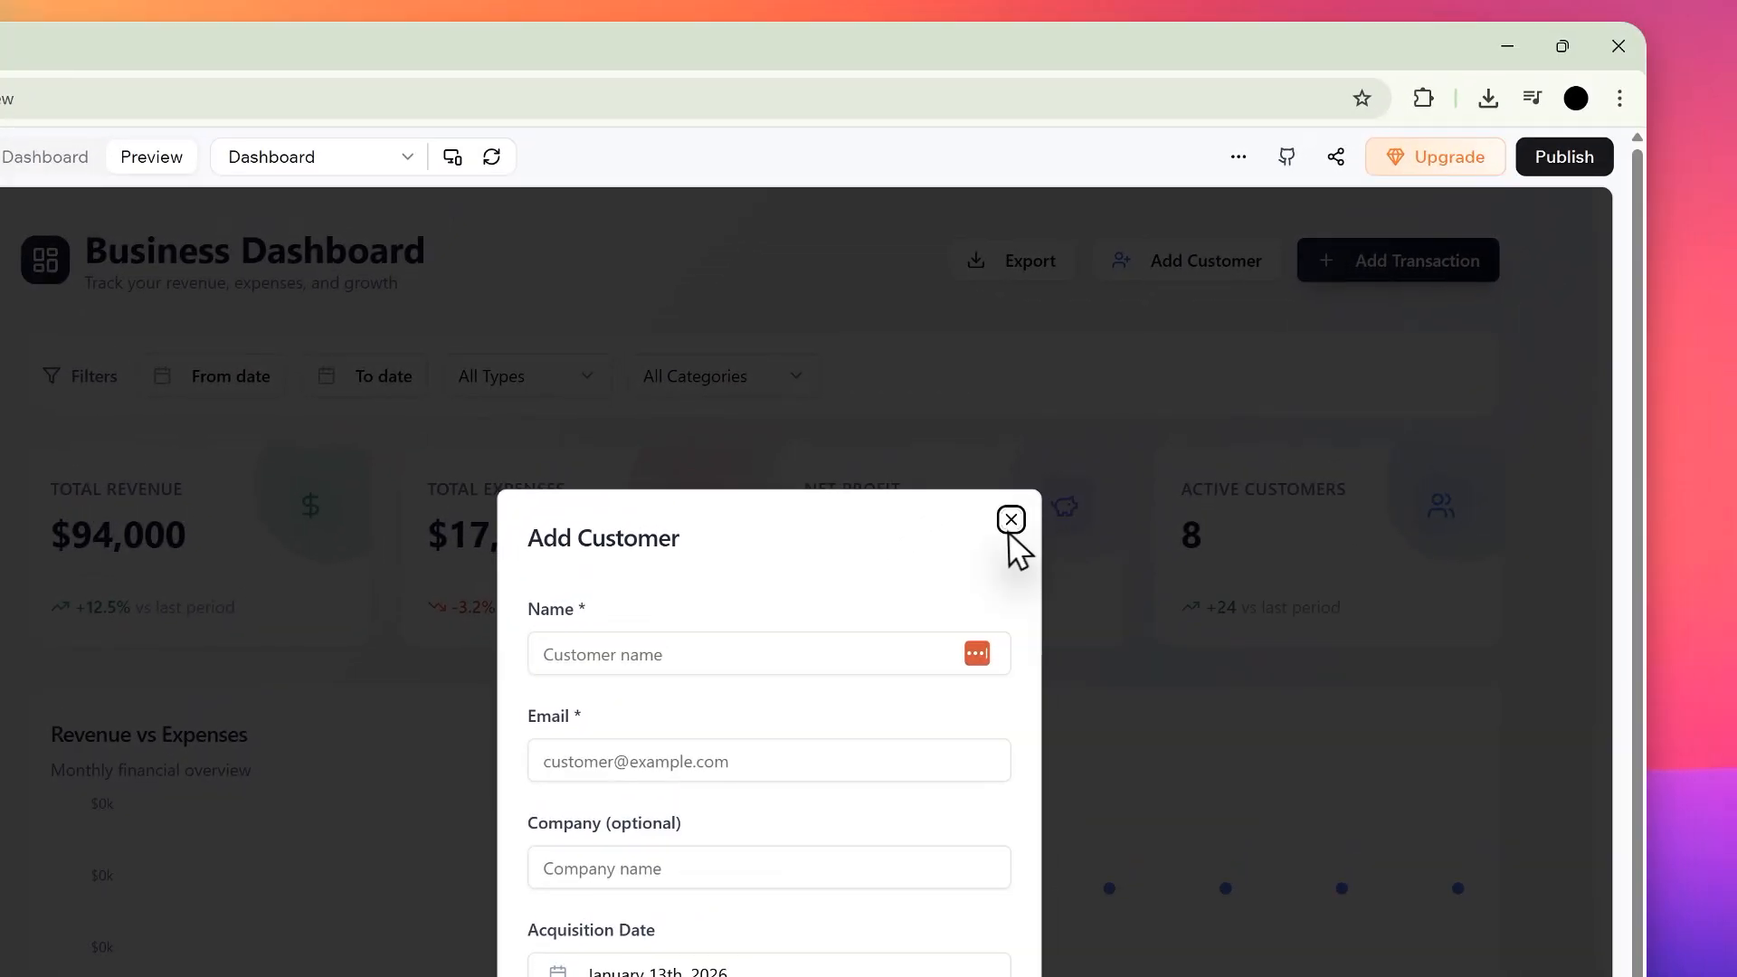
left_click(1155, 304)
left_click(1570, 50)
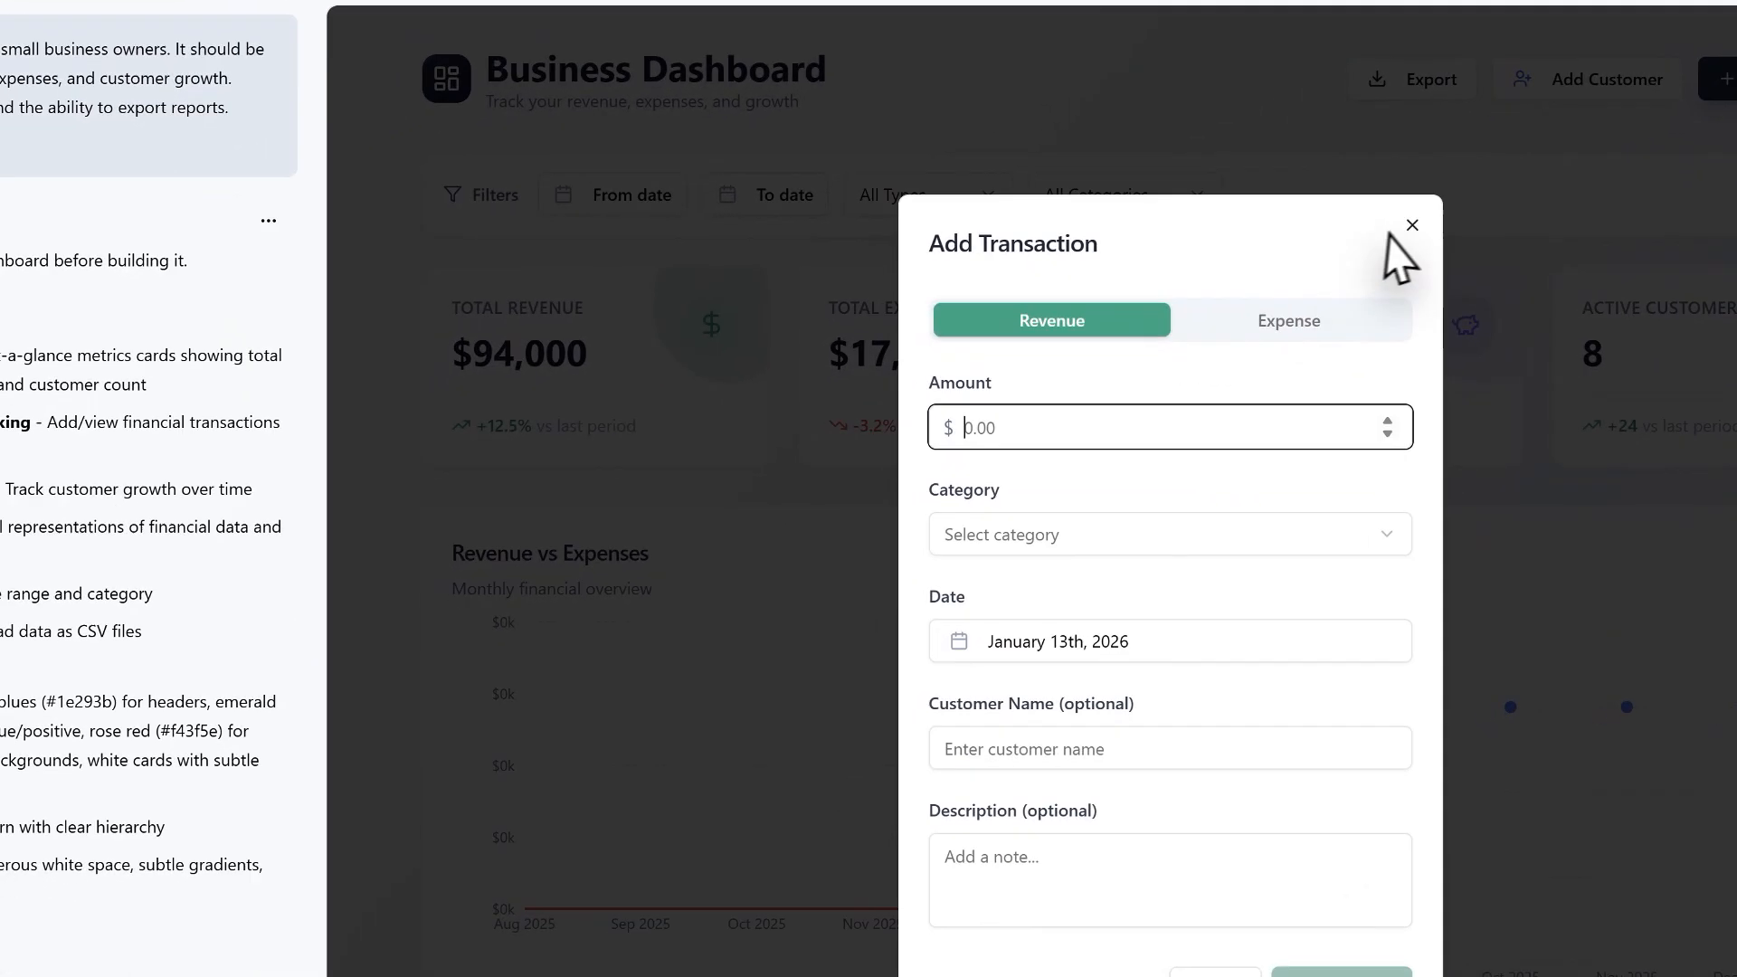
left_click(1022, 401)
Step: Examine the Revenue vs Expenses and Customer Growth charts and the Recent Transactions table in the preview
scroll(696, 635, "down", 4)
left_click_drag(494, 471, 1301, 932)
left_click(1255, 452)
scroll(1176, 492, "up", 4)
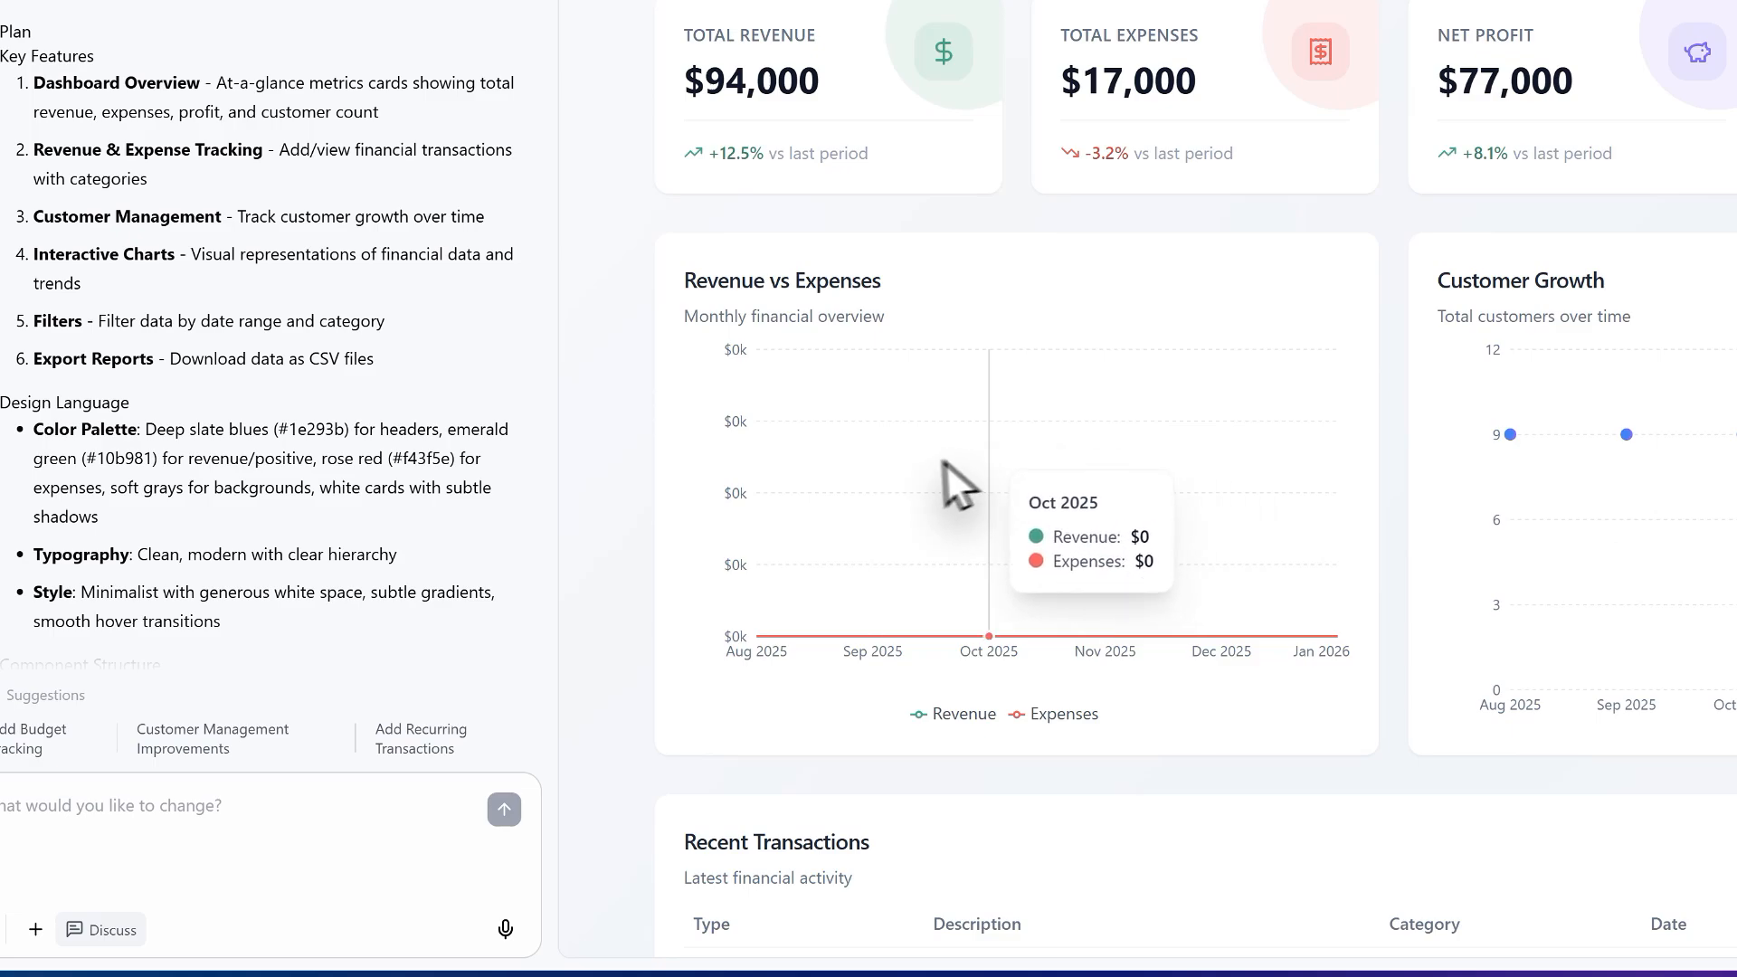
scroll(1099, 525, "down", 1)
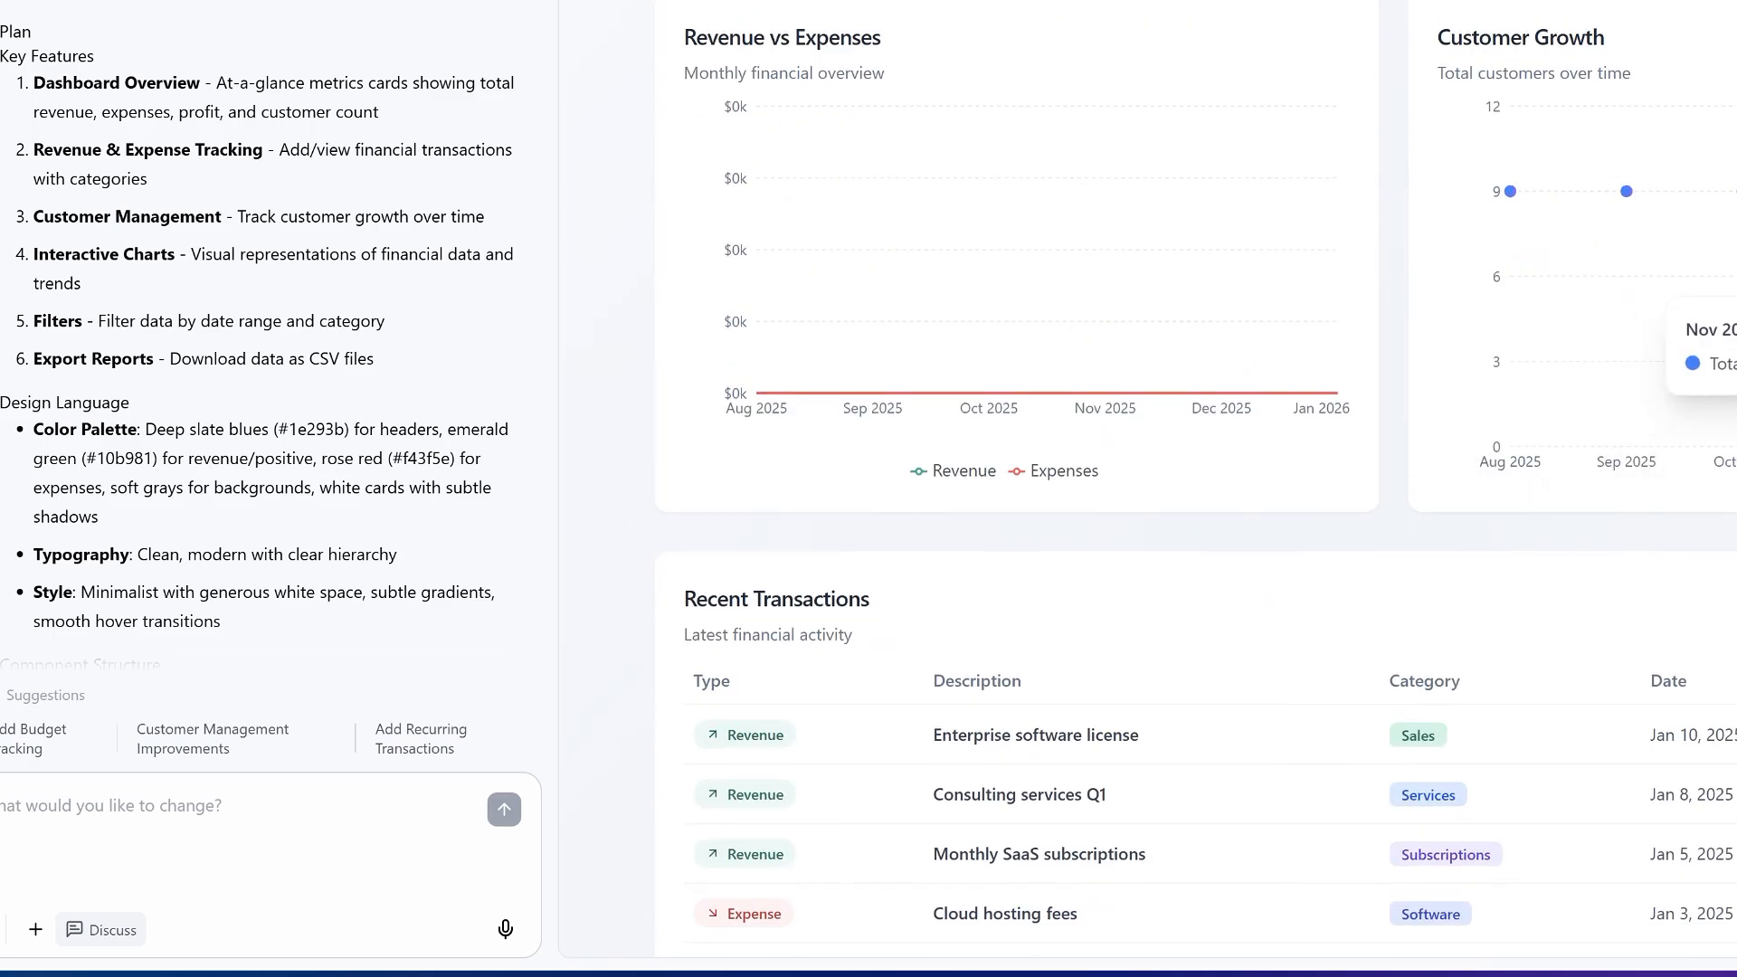
scroll(1104, 326, "up", 1)
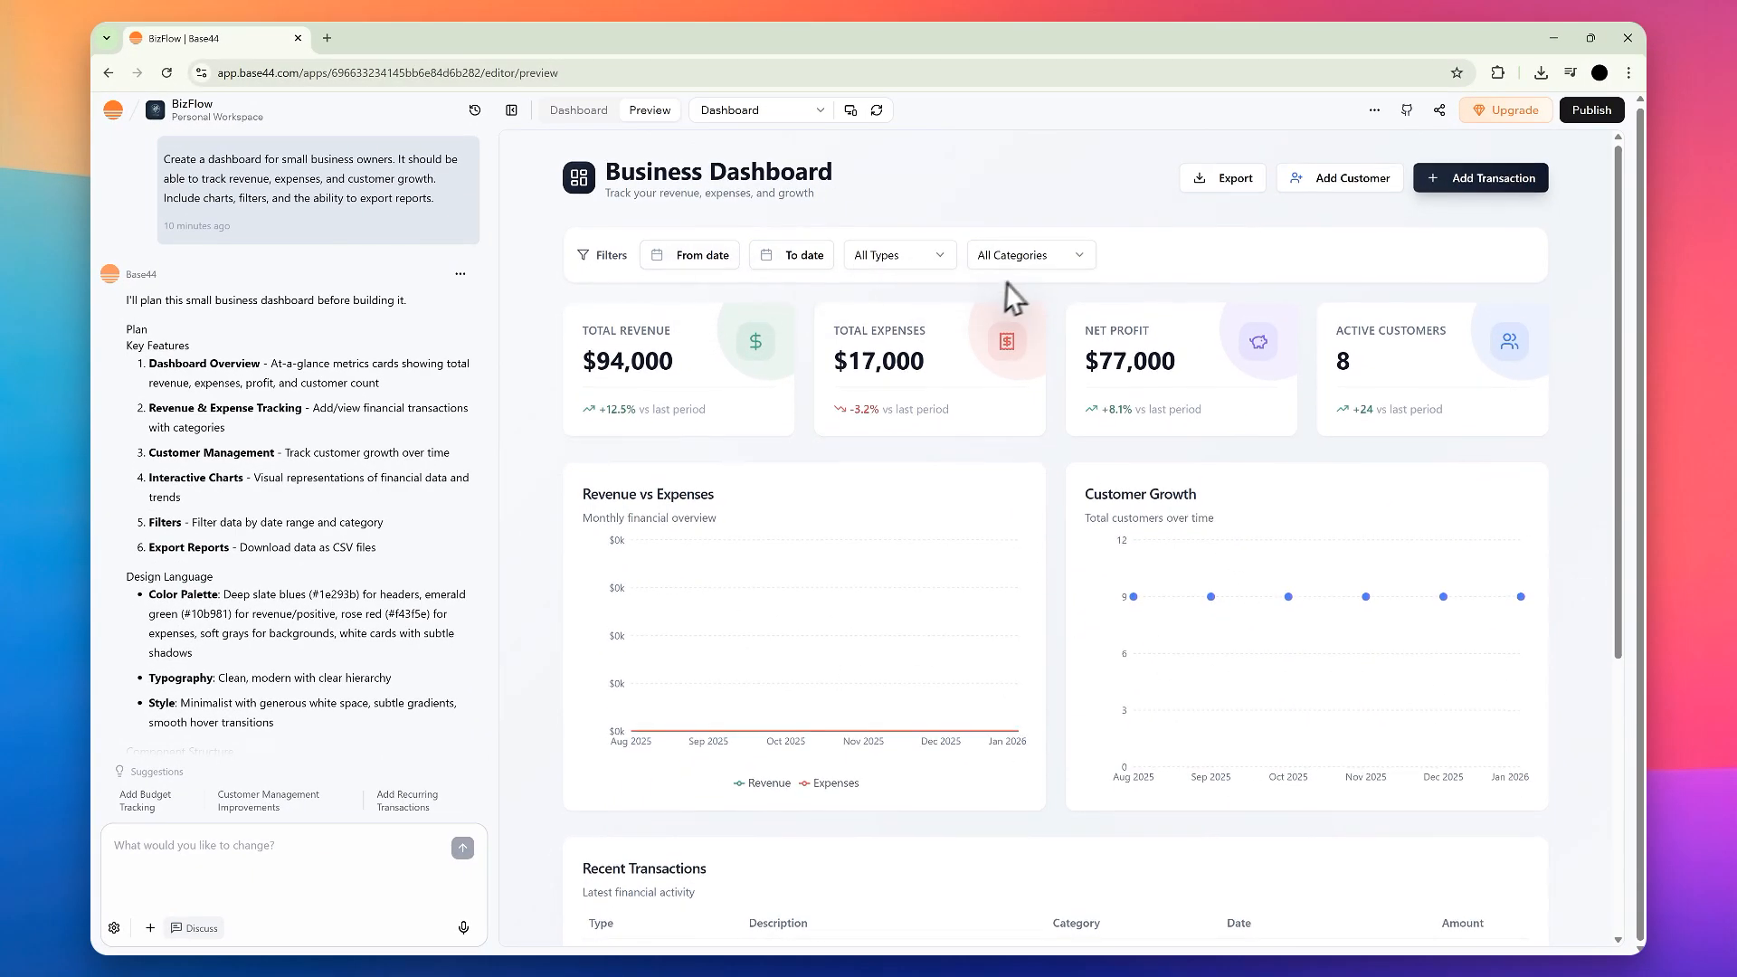
scroll(741, 190, "down", 2)
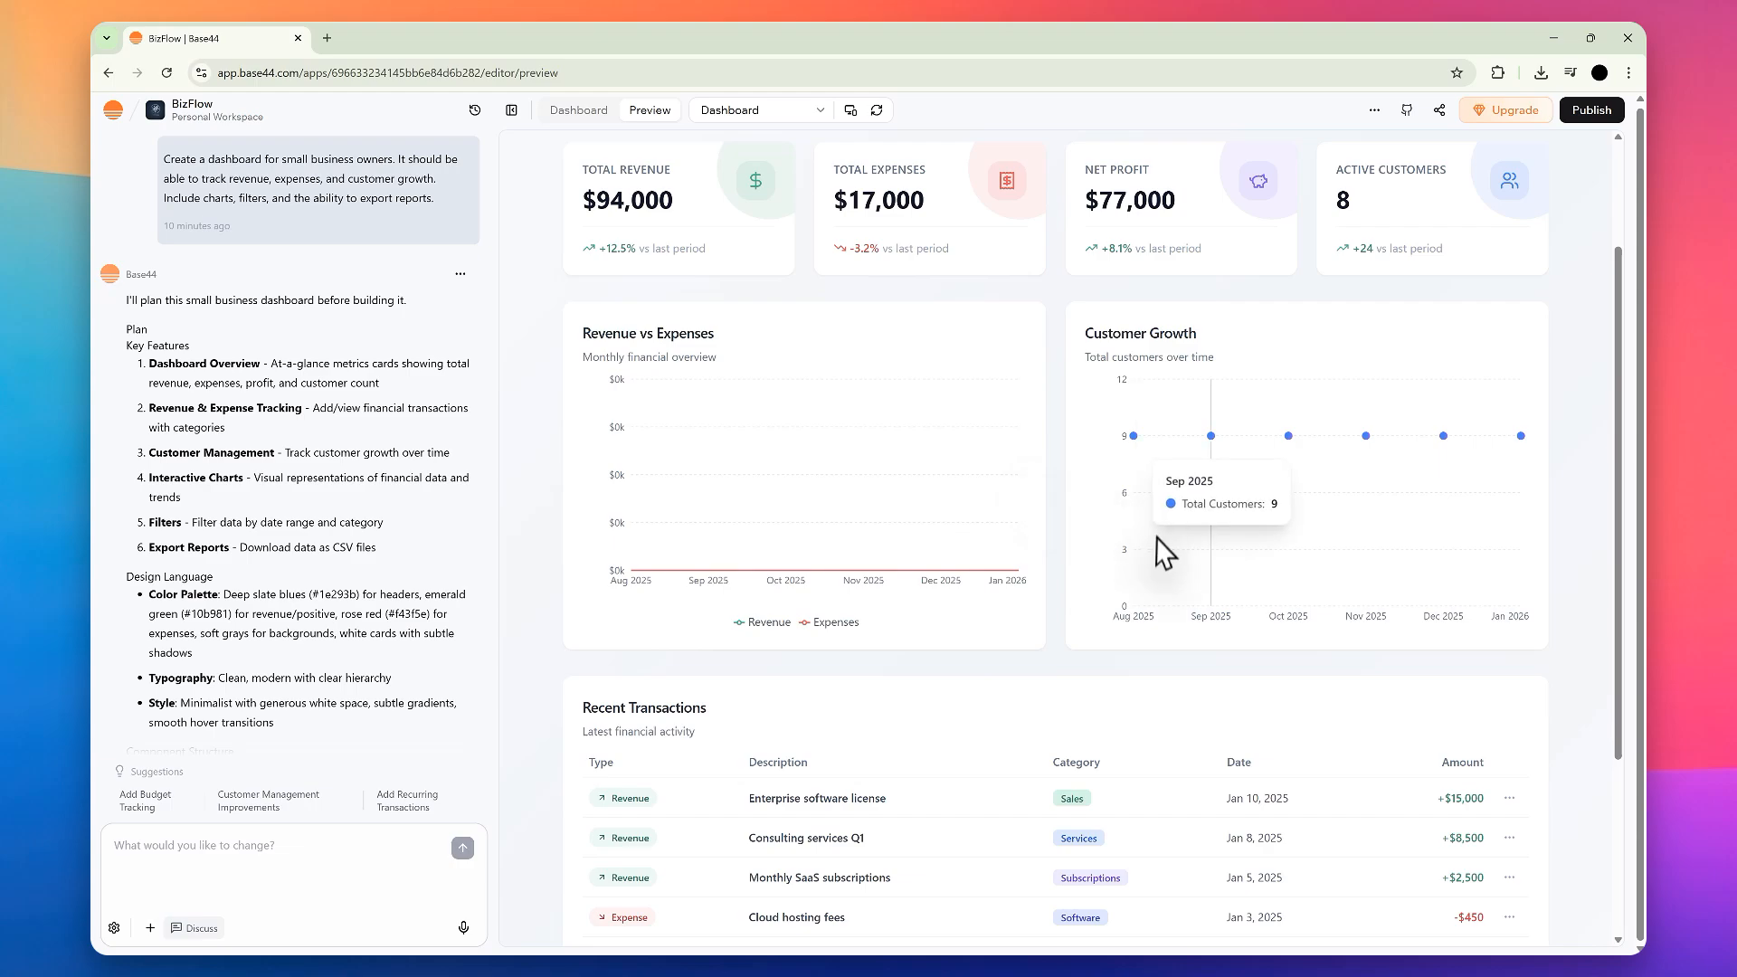
scroll(1140, 546, "up", 2)
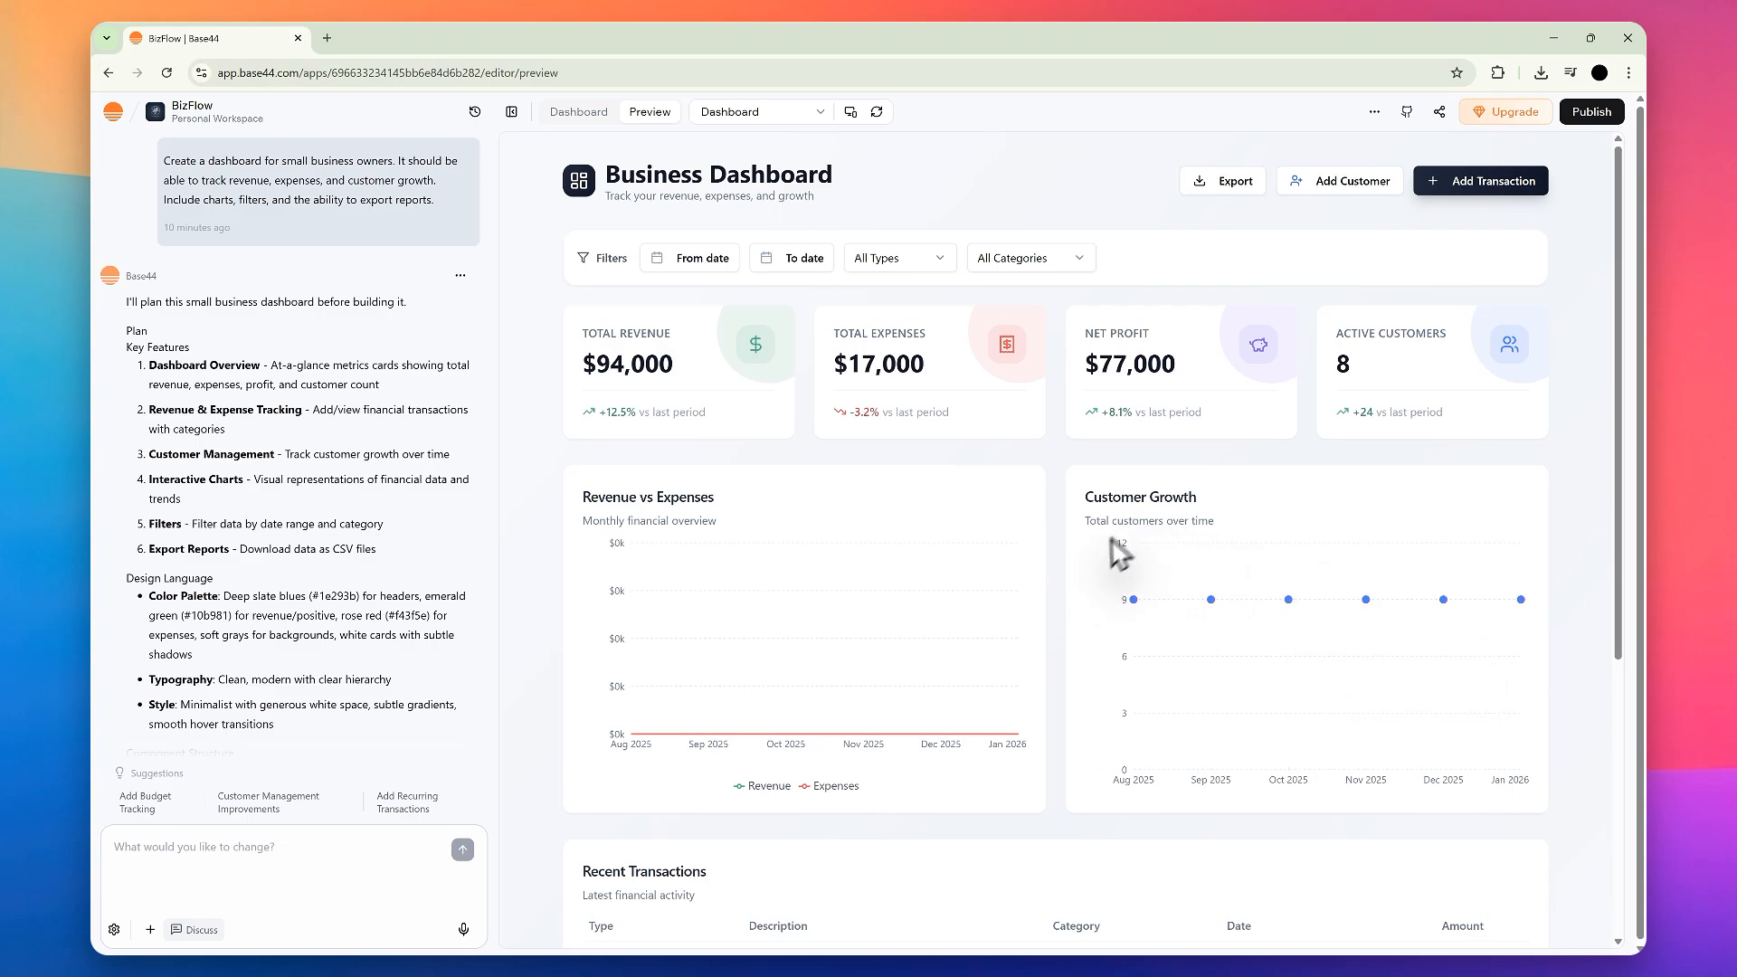
Step: Review the component structure, written files and closing summary of the build in the chat
scroll(400, 646, "down", 10)
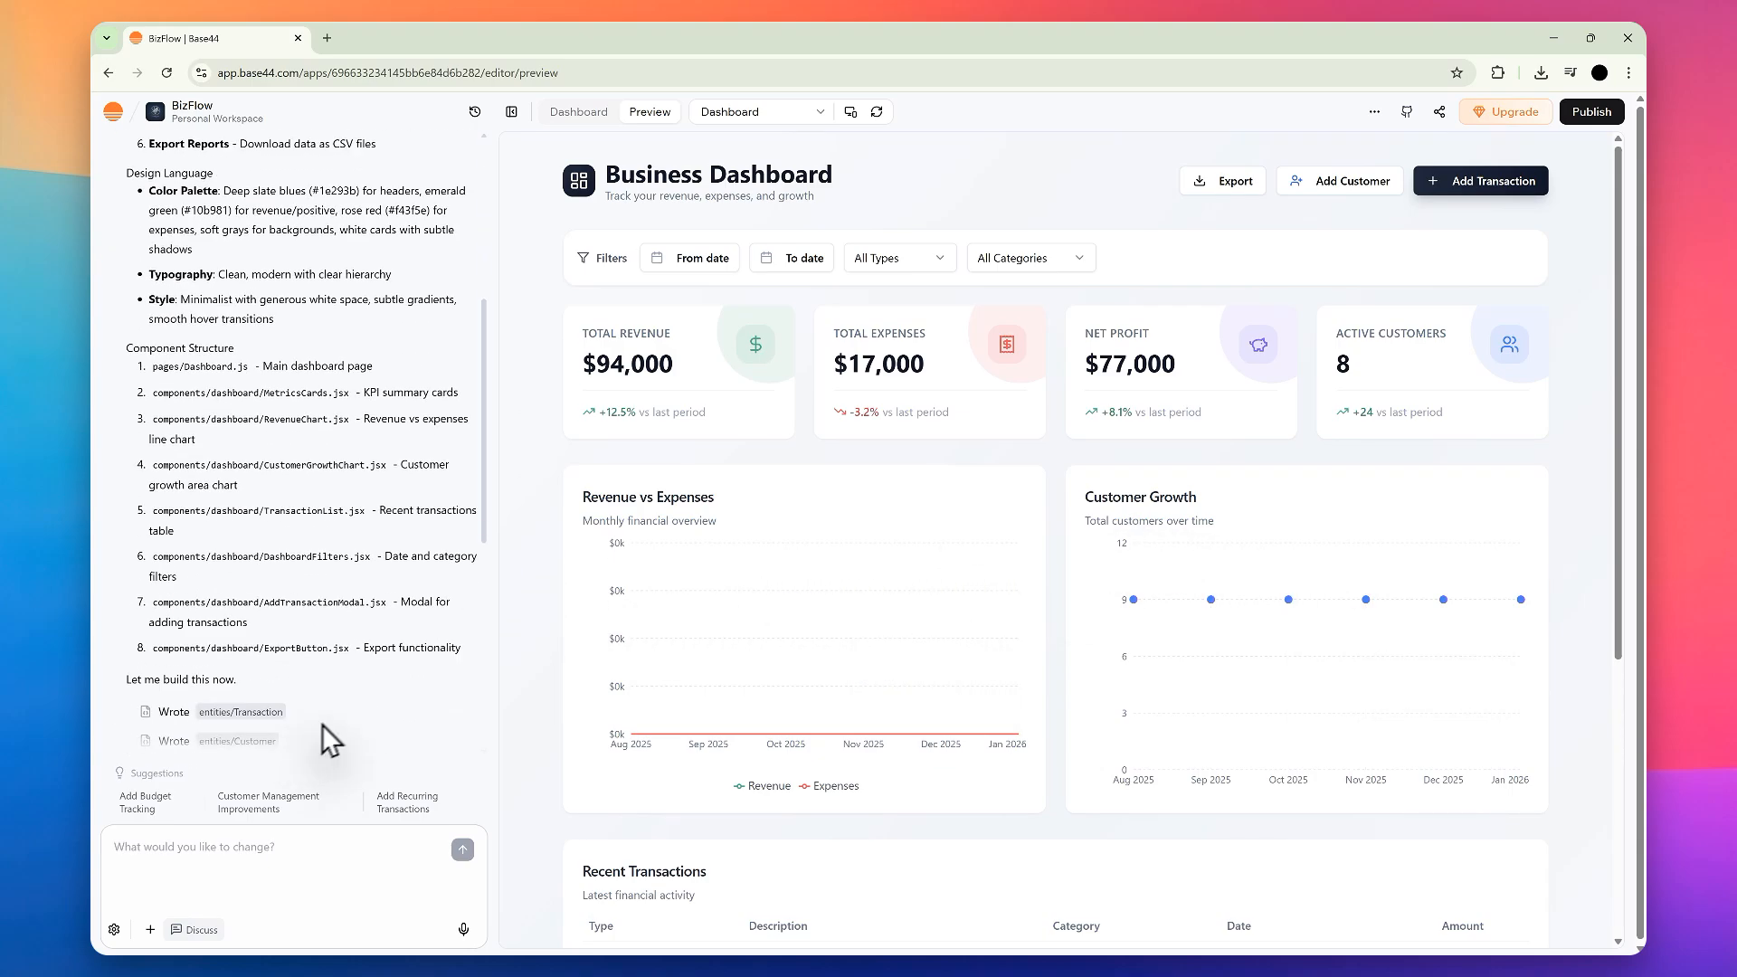
scroll(342, 675, "up", 5)
scroll(242, 362, "down", 8)
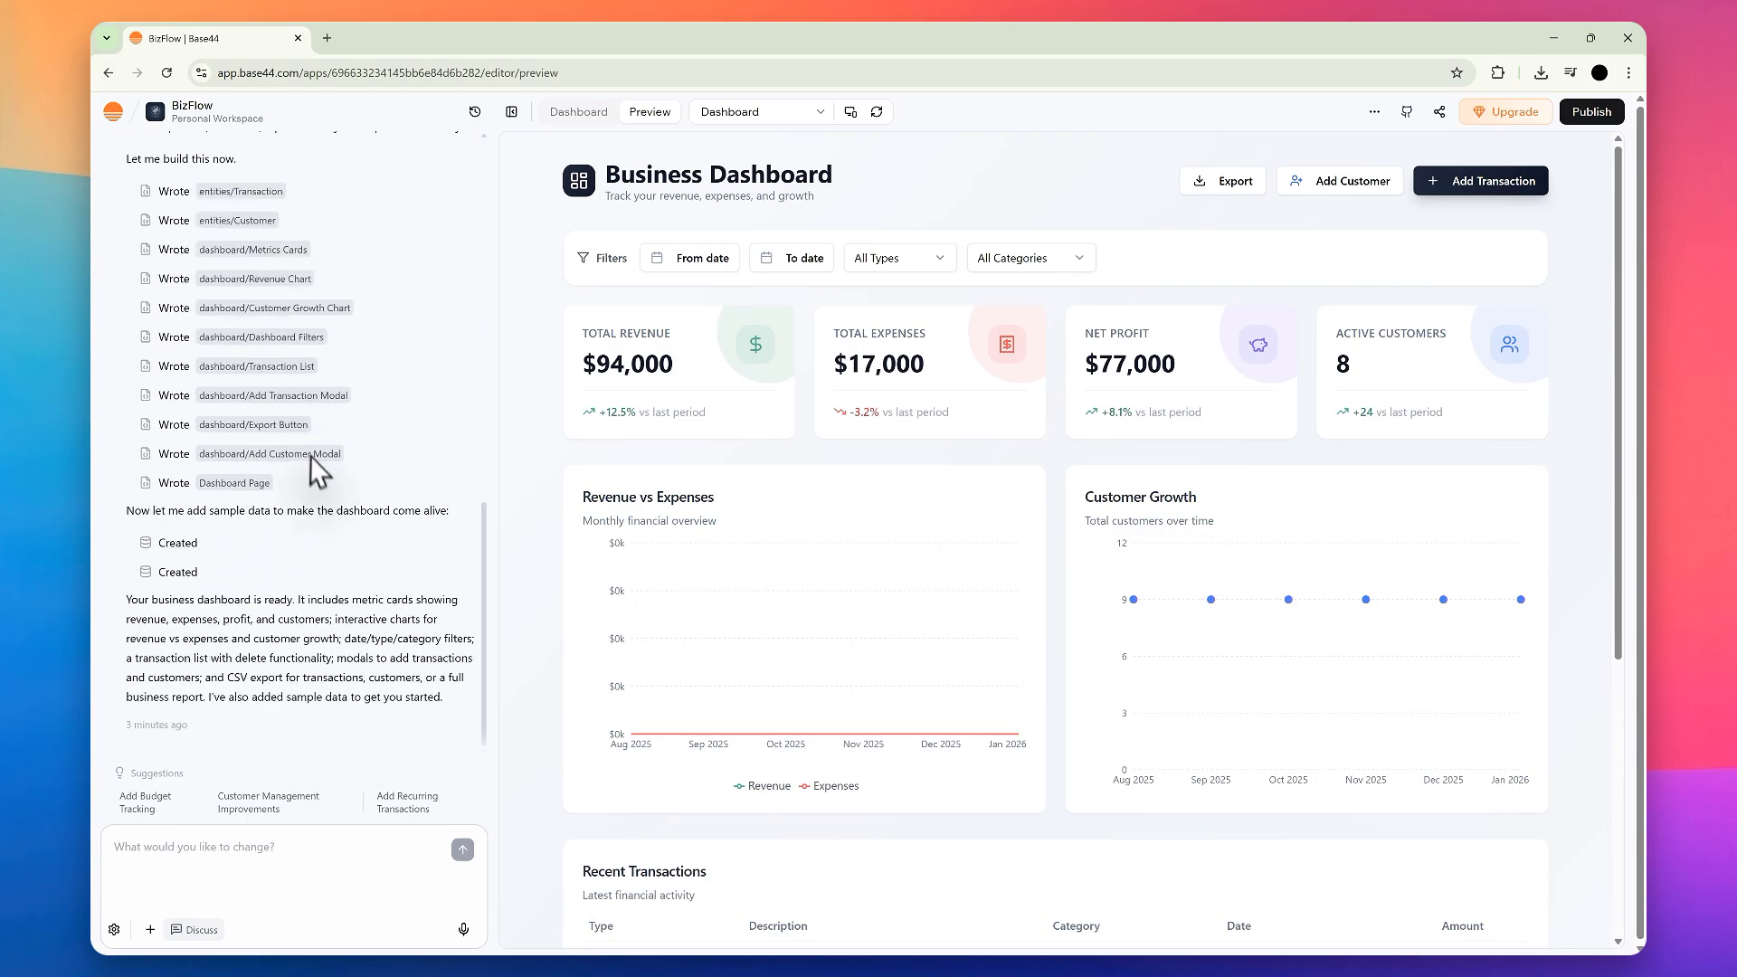
left_click(209, 848)
triple_click(638, 181)
left_click(801, 228)
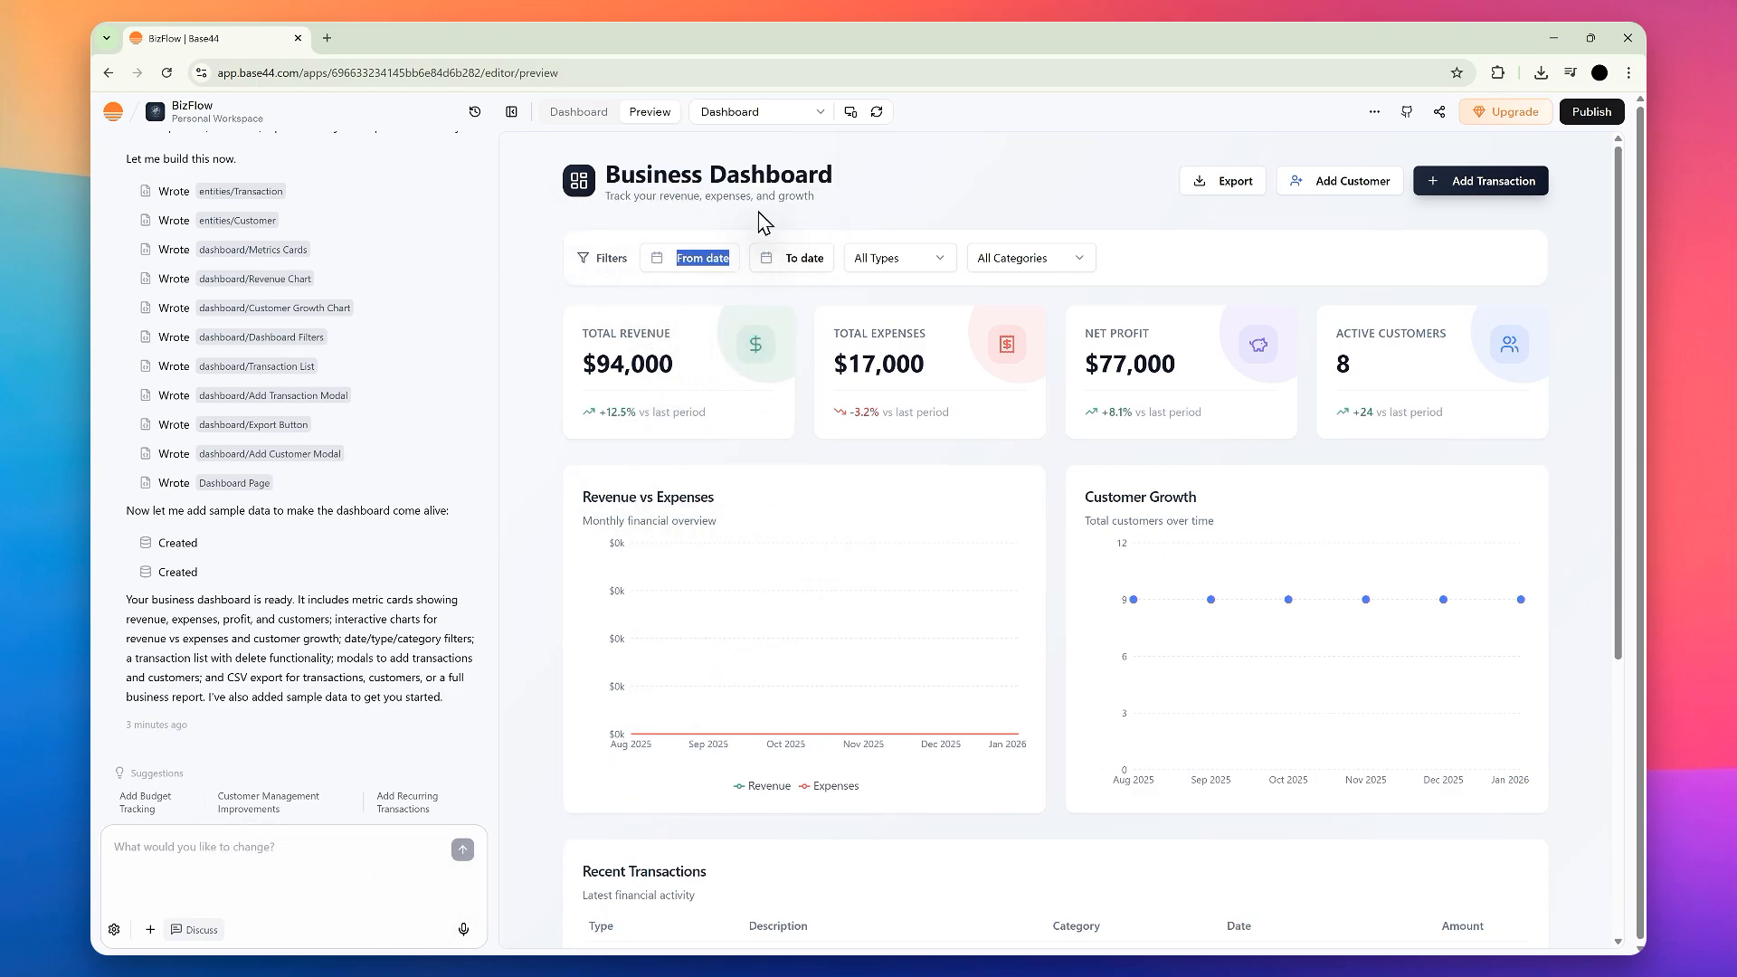
Step: Submit "Make the color scheme a blue and black modern look." to the chat in Discuss mode
left_click(203, 858)
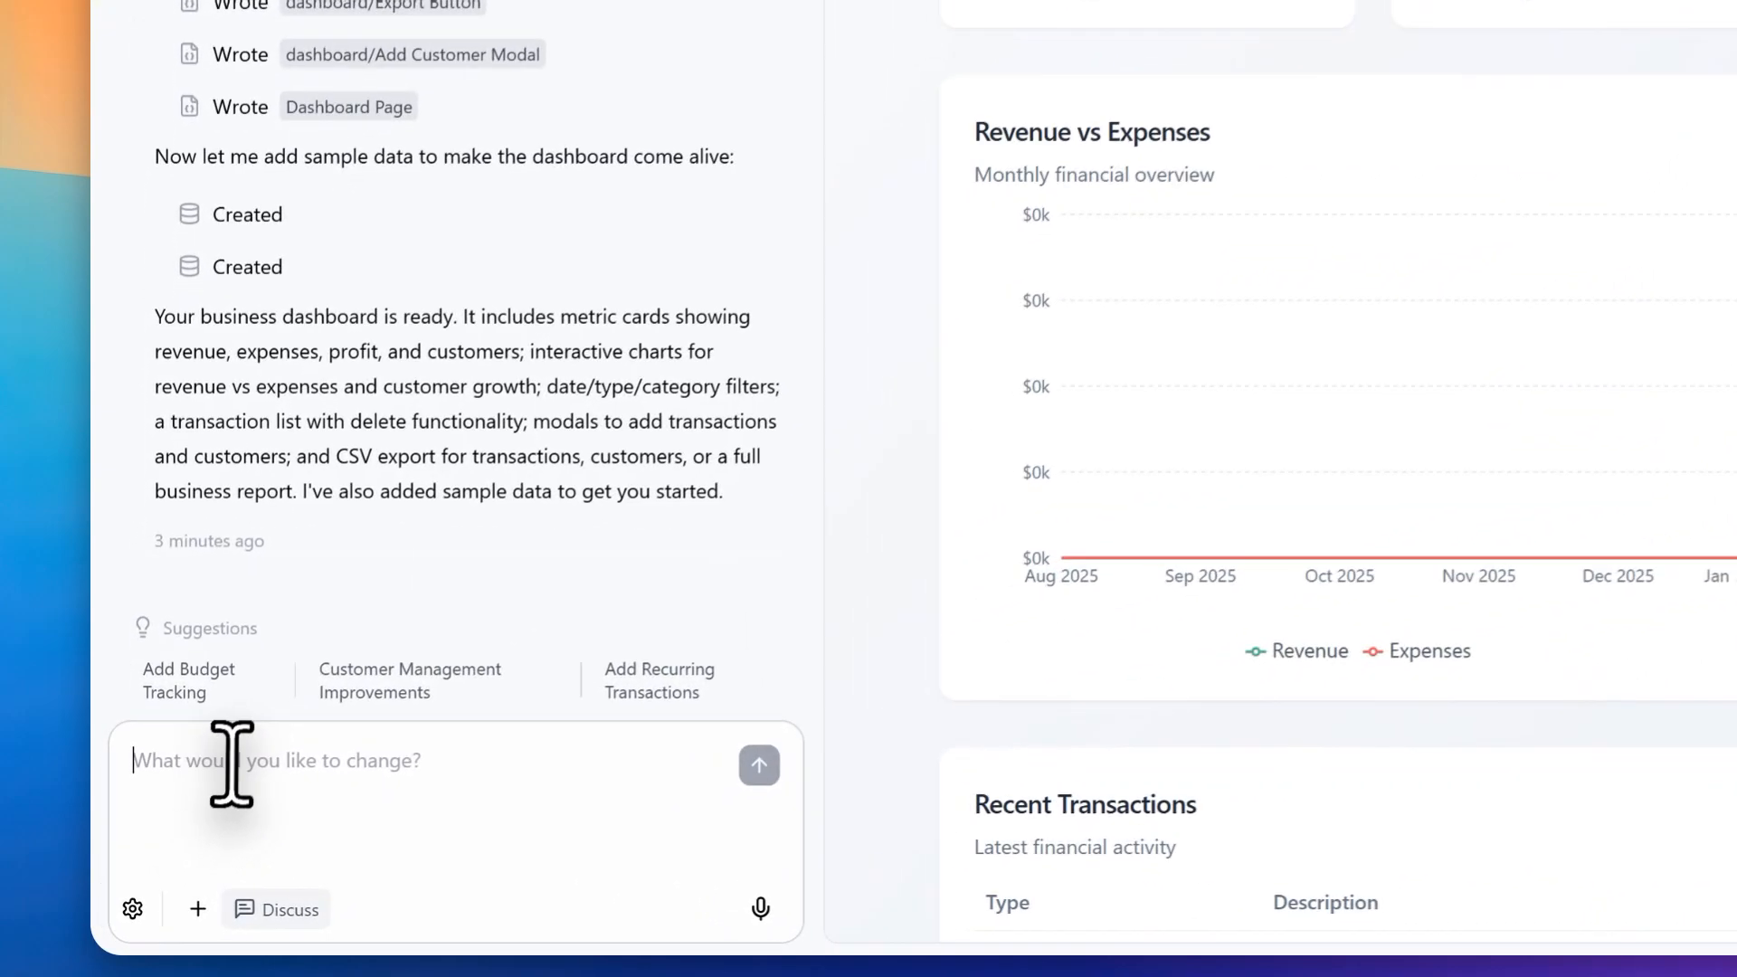
type("A")
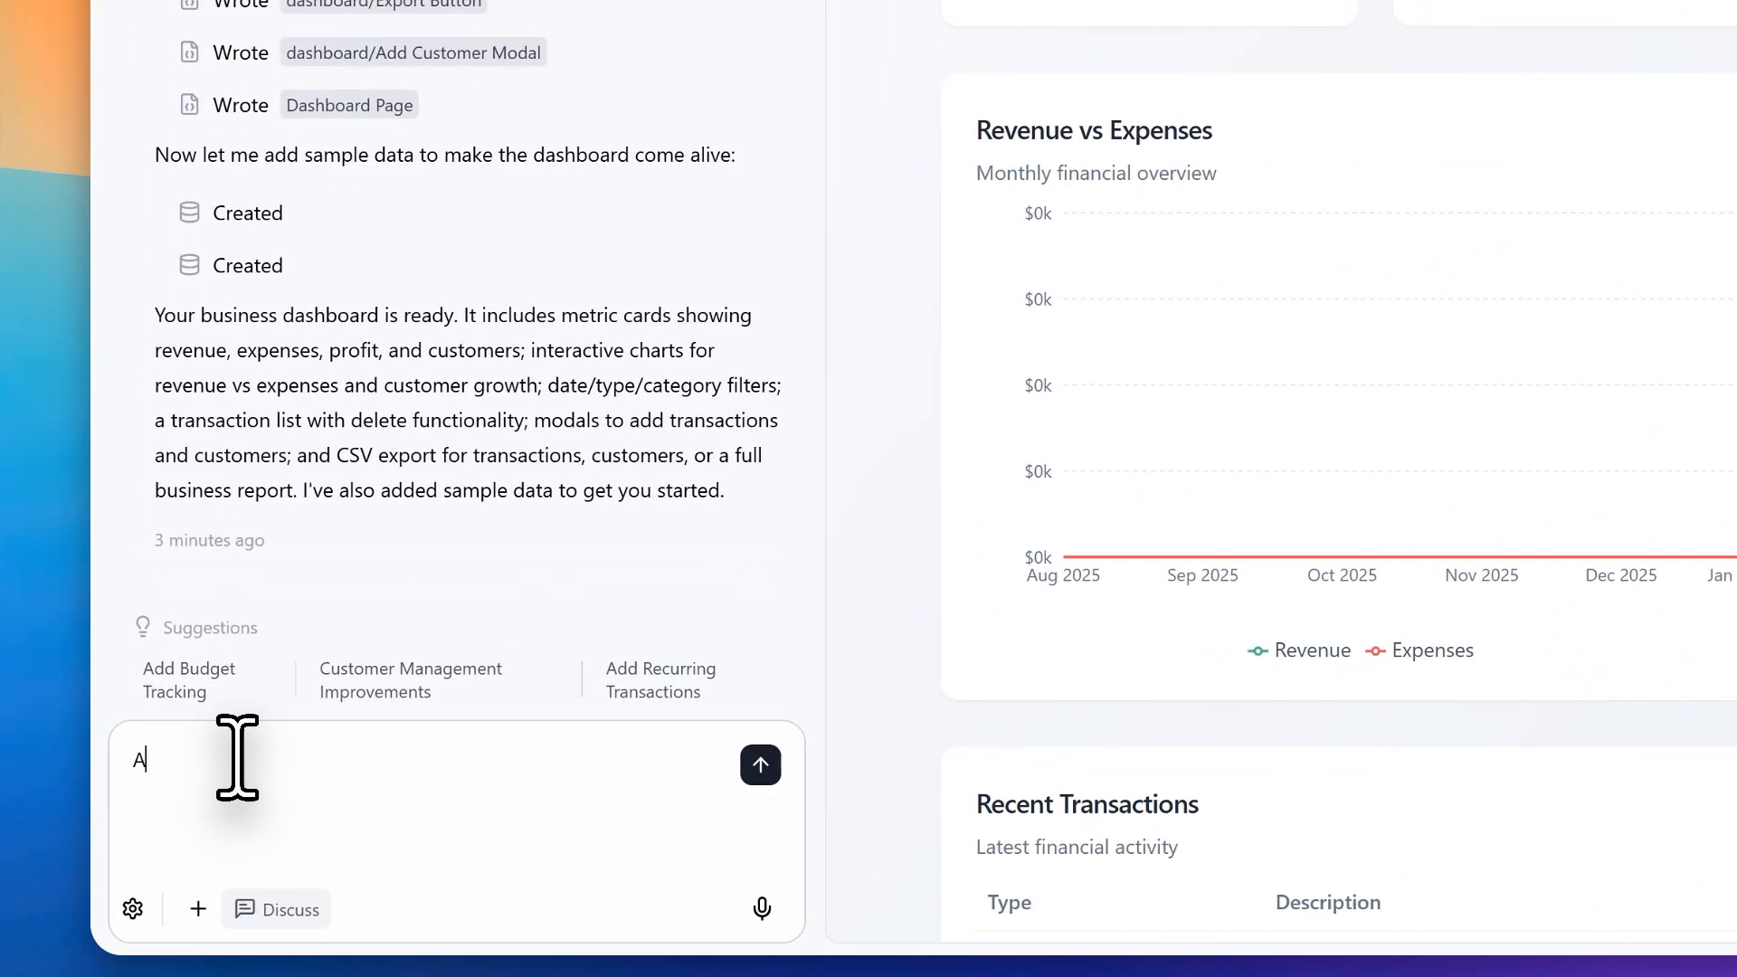
key("BackSpace")
type("Mak")
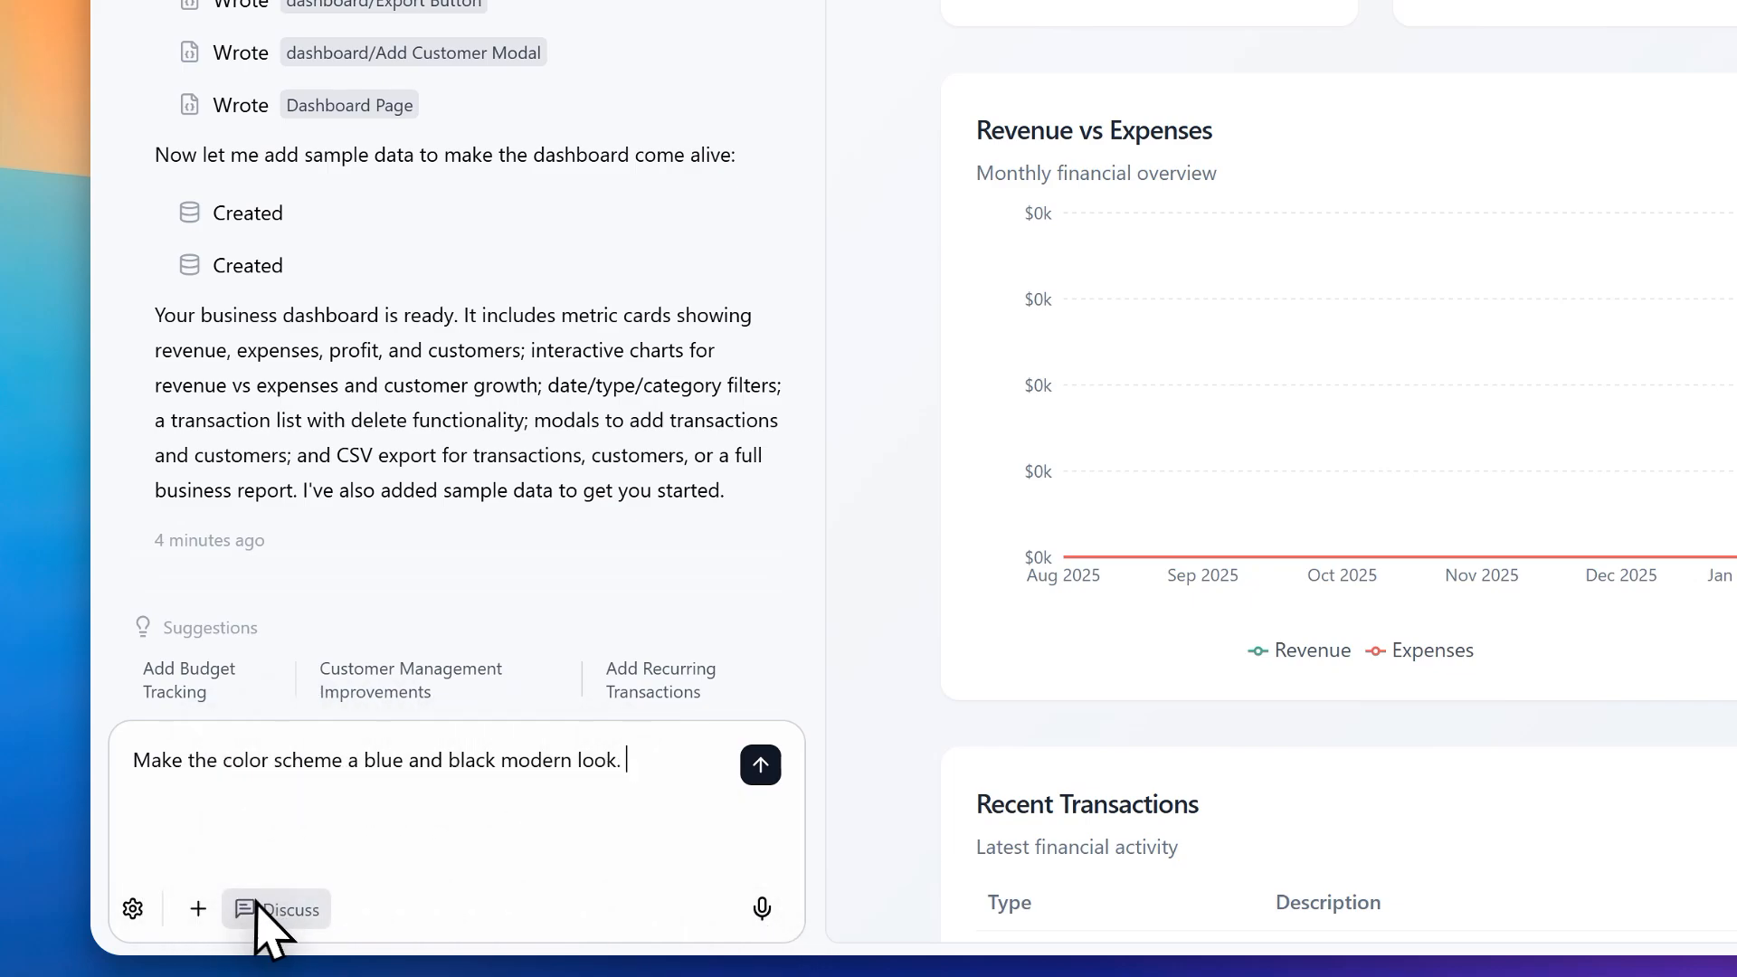
left_click(264, 908)
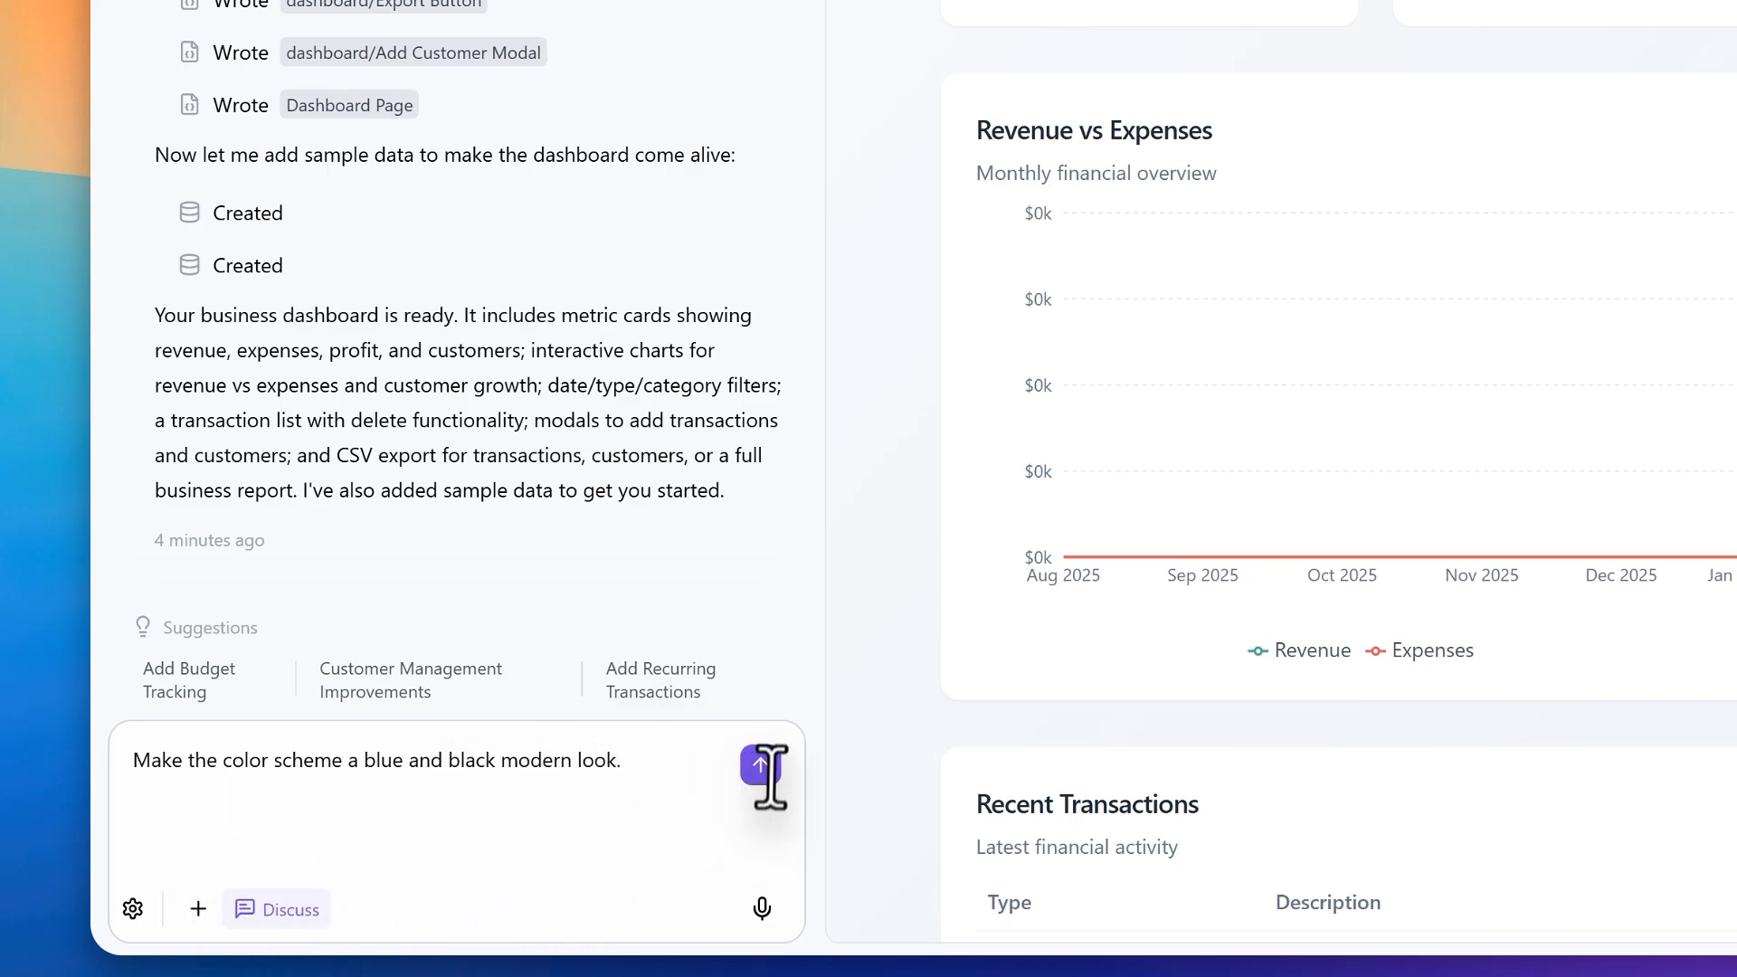
left_click(763, 765)
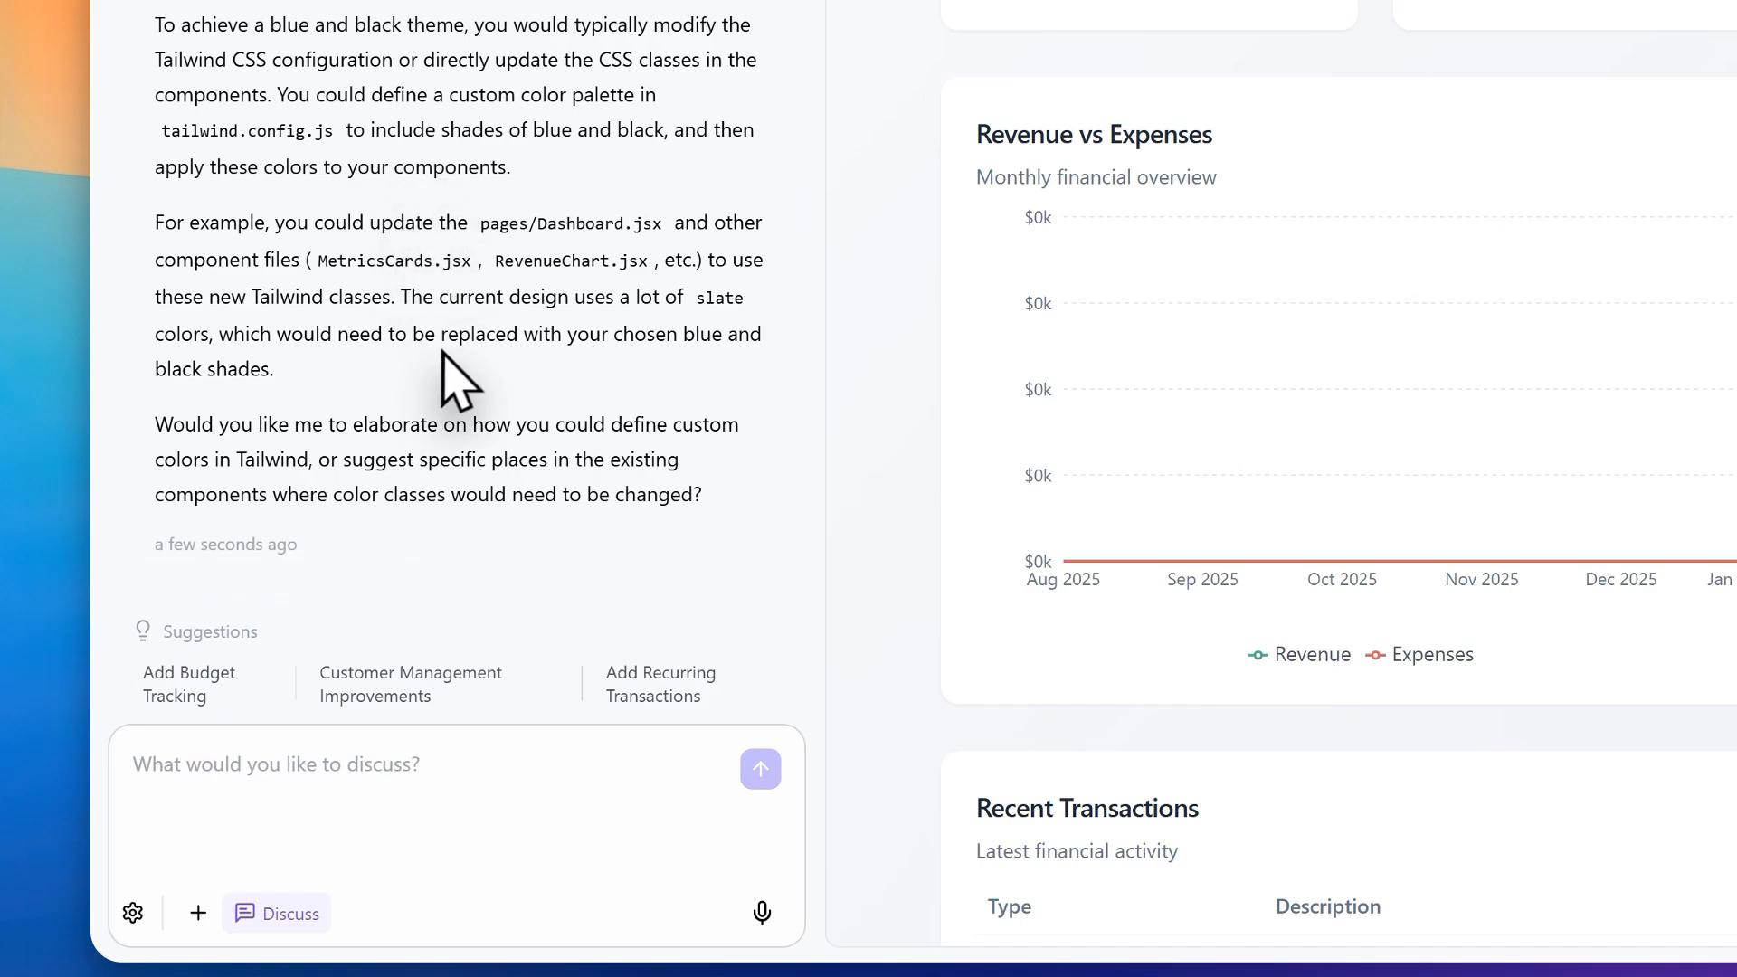
Step: Read the reply about the blue and black theme, focusing on its closing question about Tailwind colors and component classes
scroll(634, 398, "up", 1)
scroll(679, 407, "down", 1)
left_click_drag(682, 495, 209, 223)
left_click(479, 376)
left_click_drag(156, 424, 582, 460)
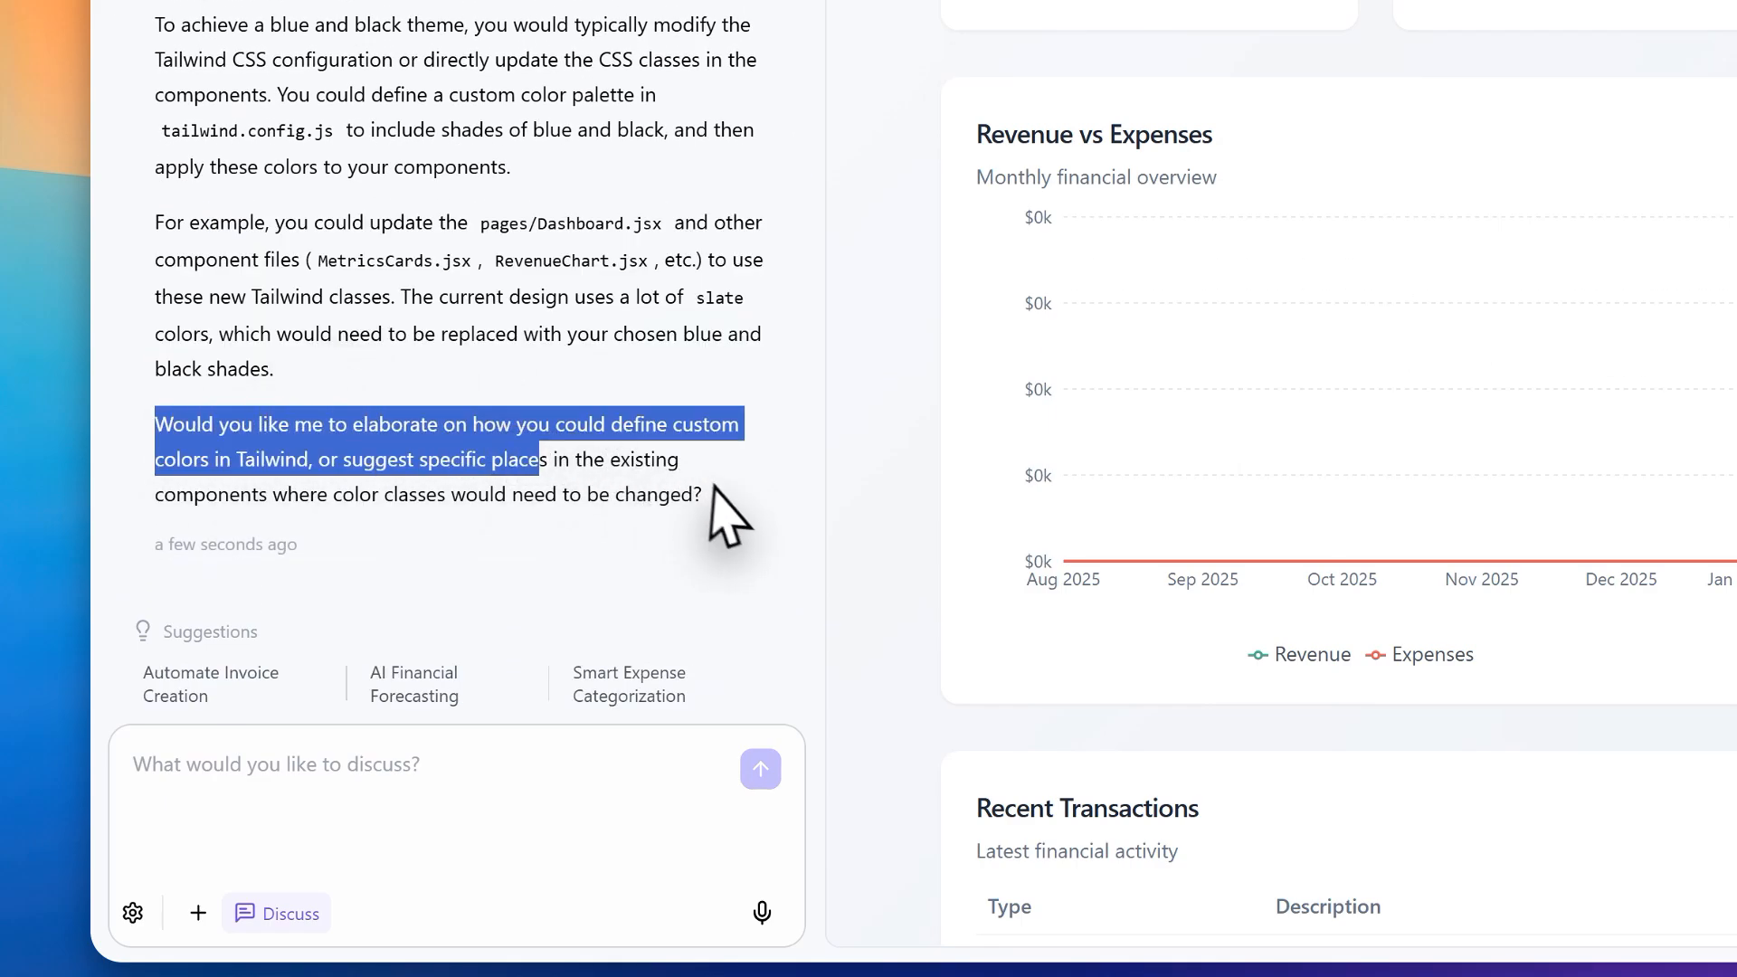
left_click(721, 524)
left_click_drag(721, 524, 154, 426)
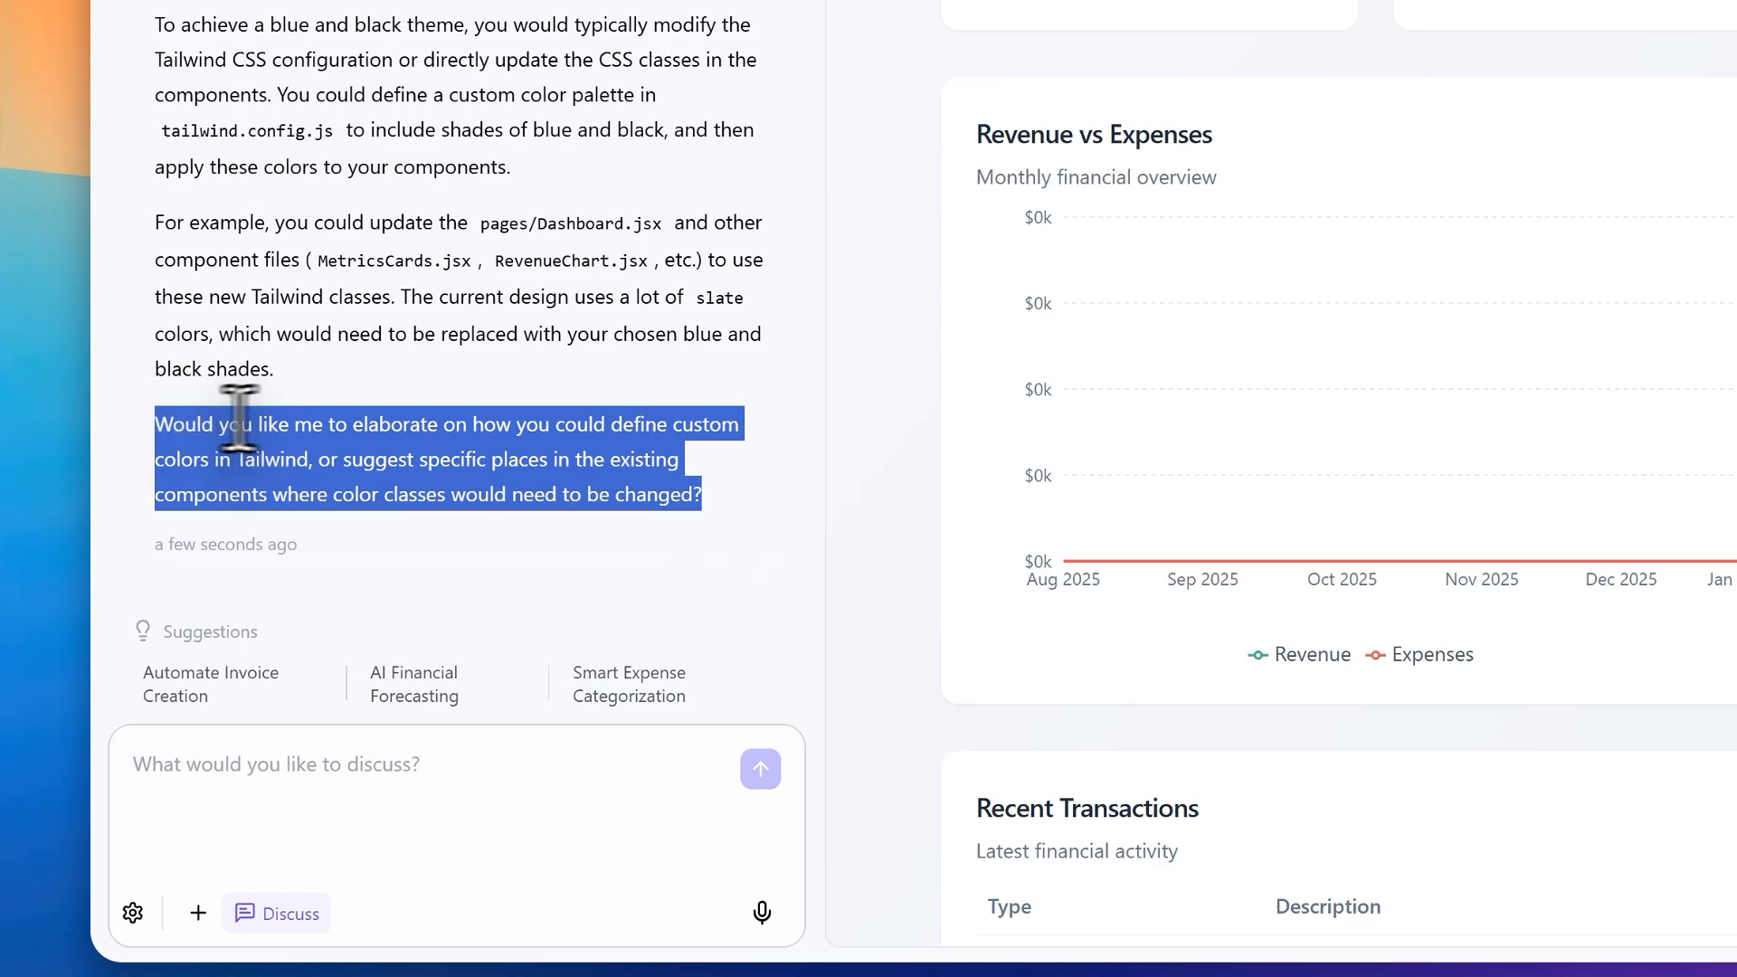
left_click(704, 480)
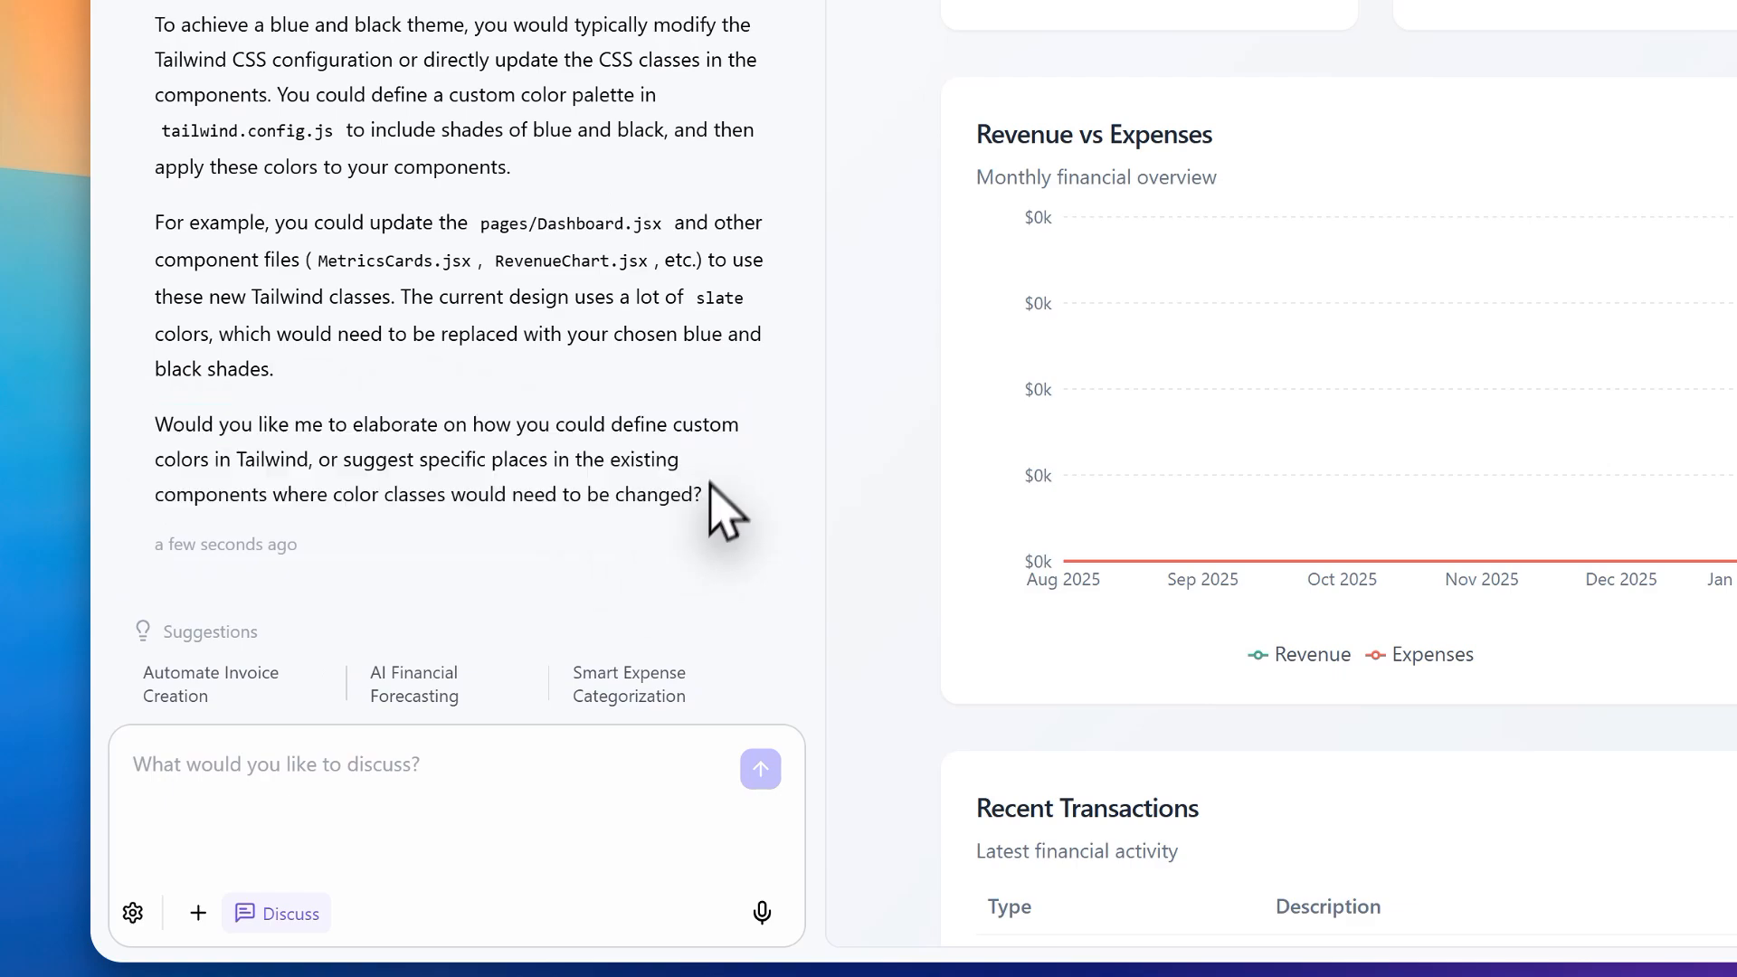
Step: Send a follow-up message in Discuss mode beginning "Can you change the entire"
left_click(465, 774)
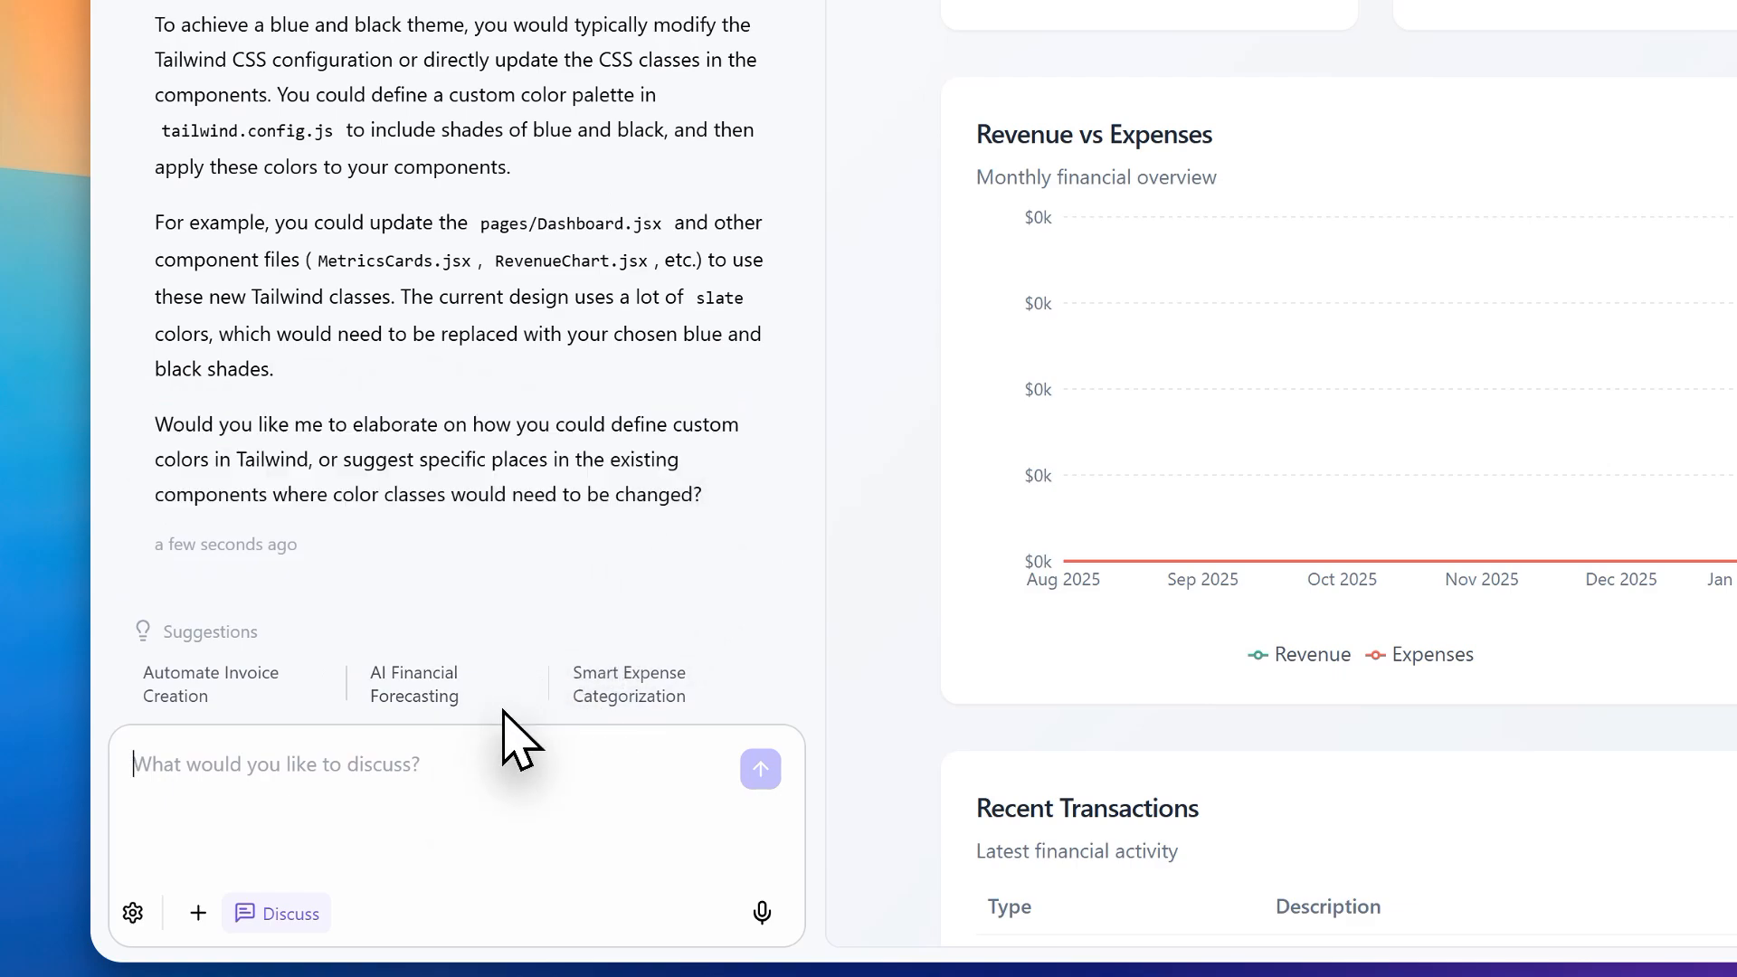
type("You")
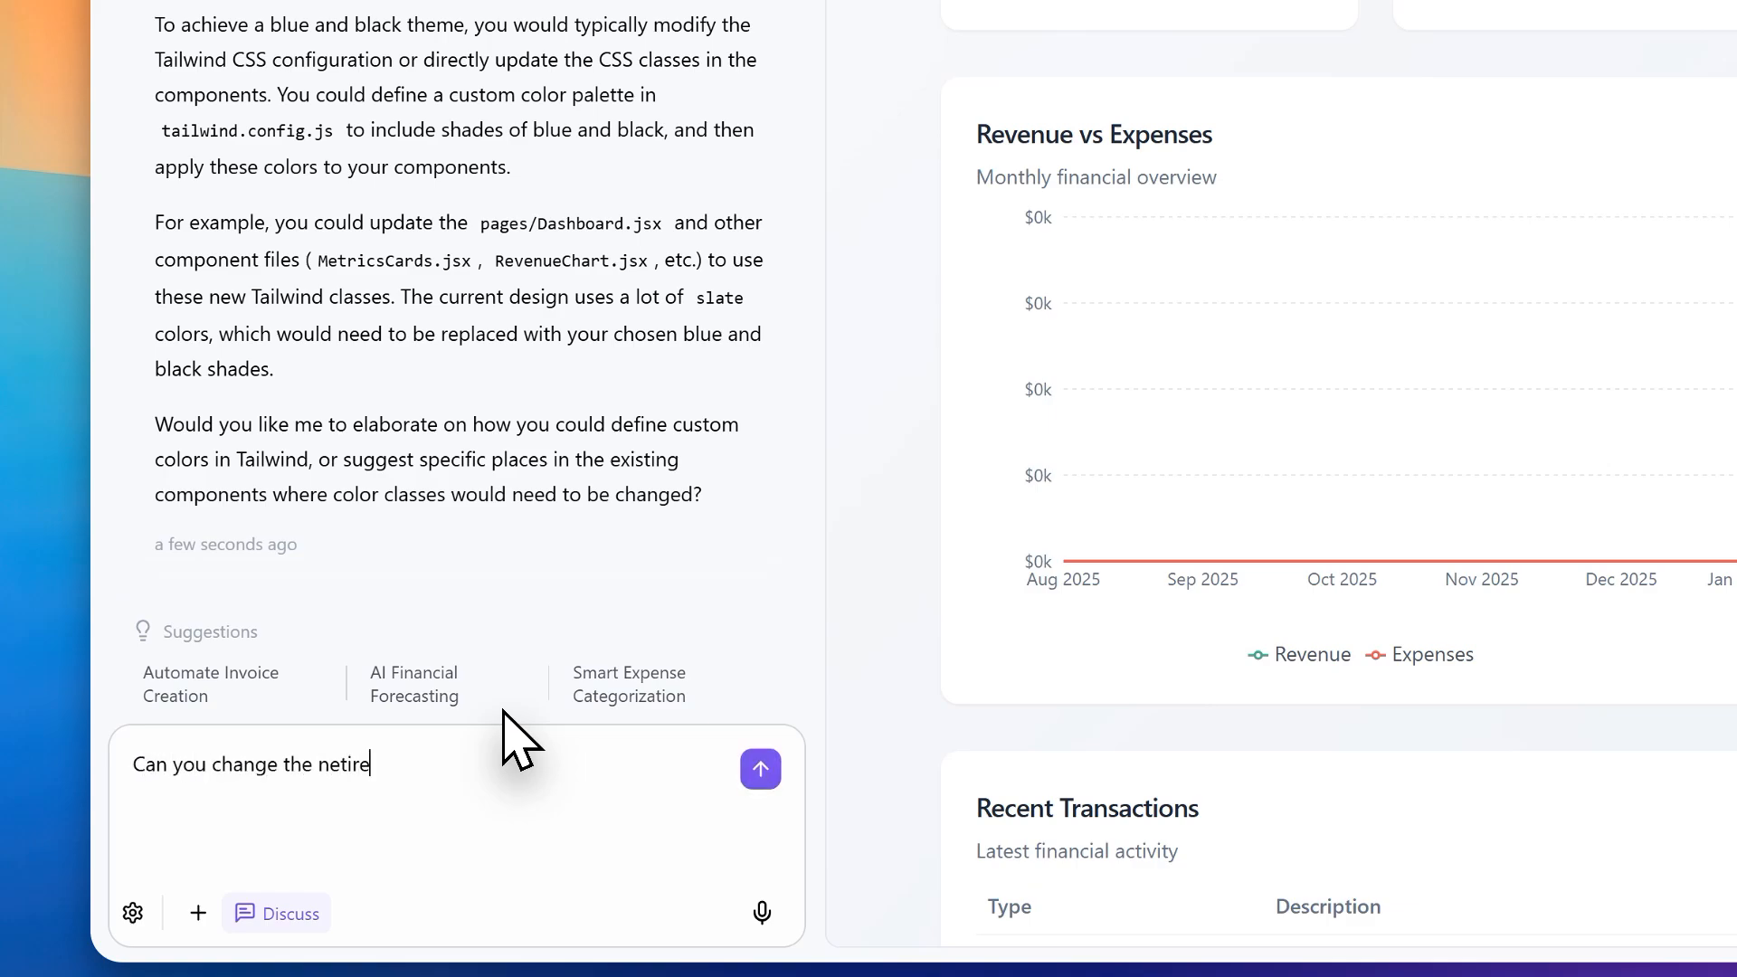
type(" change the ne")
key("BackSpace")
key("BackSpace")
type("entire")
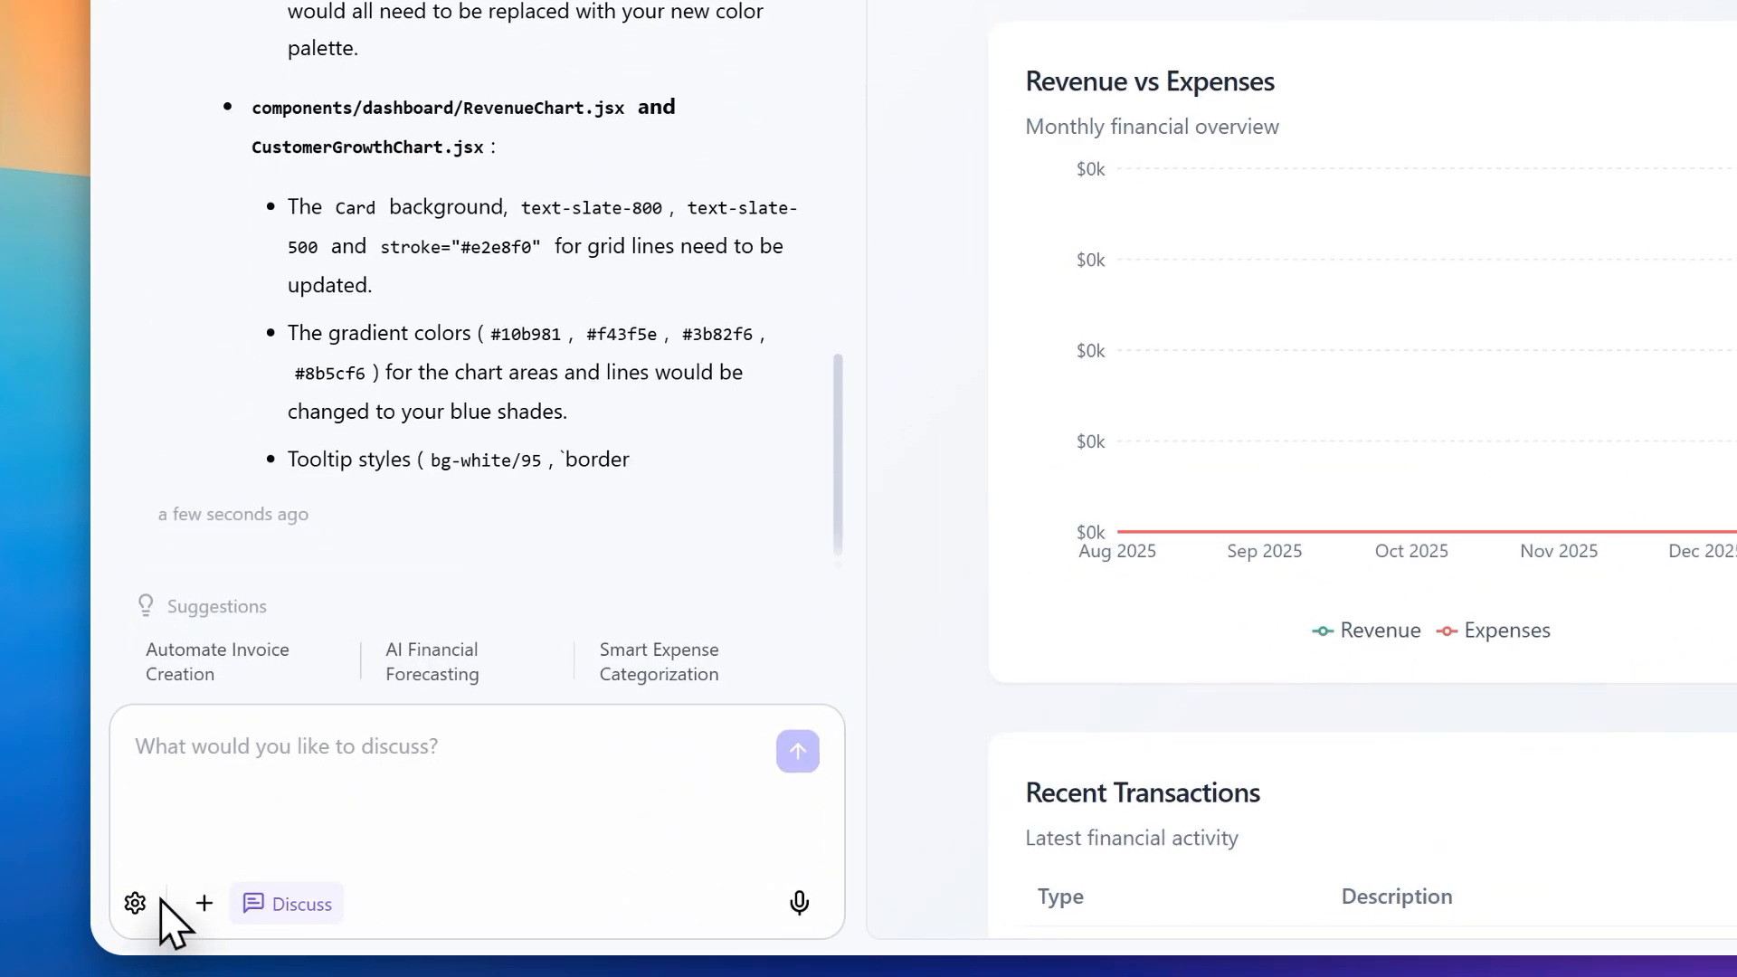
Step: View the AI model options in the chat settings and open the AI Controls
left_click(134, 902)
left_click(385, 181)
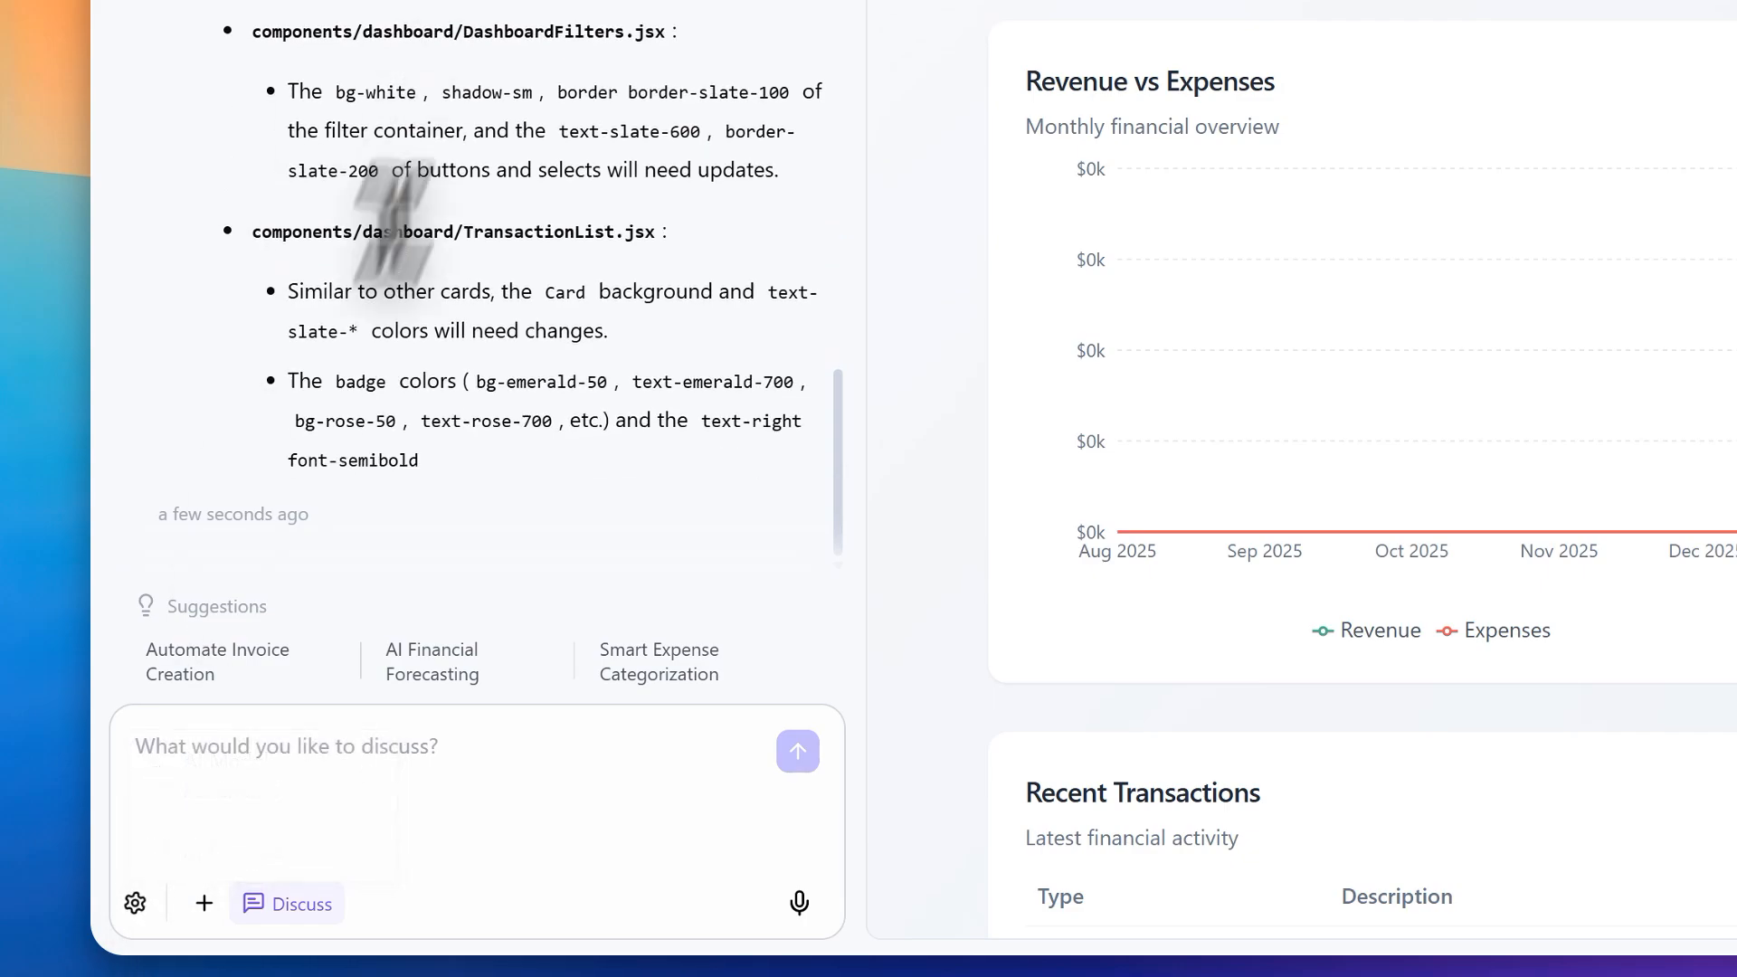
left_click(136, 901)
left_click(302, 429)
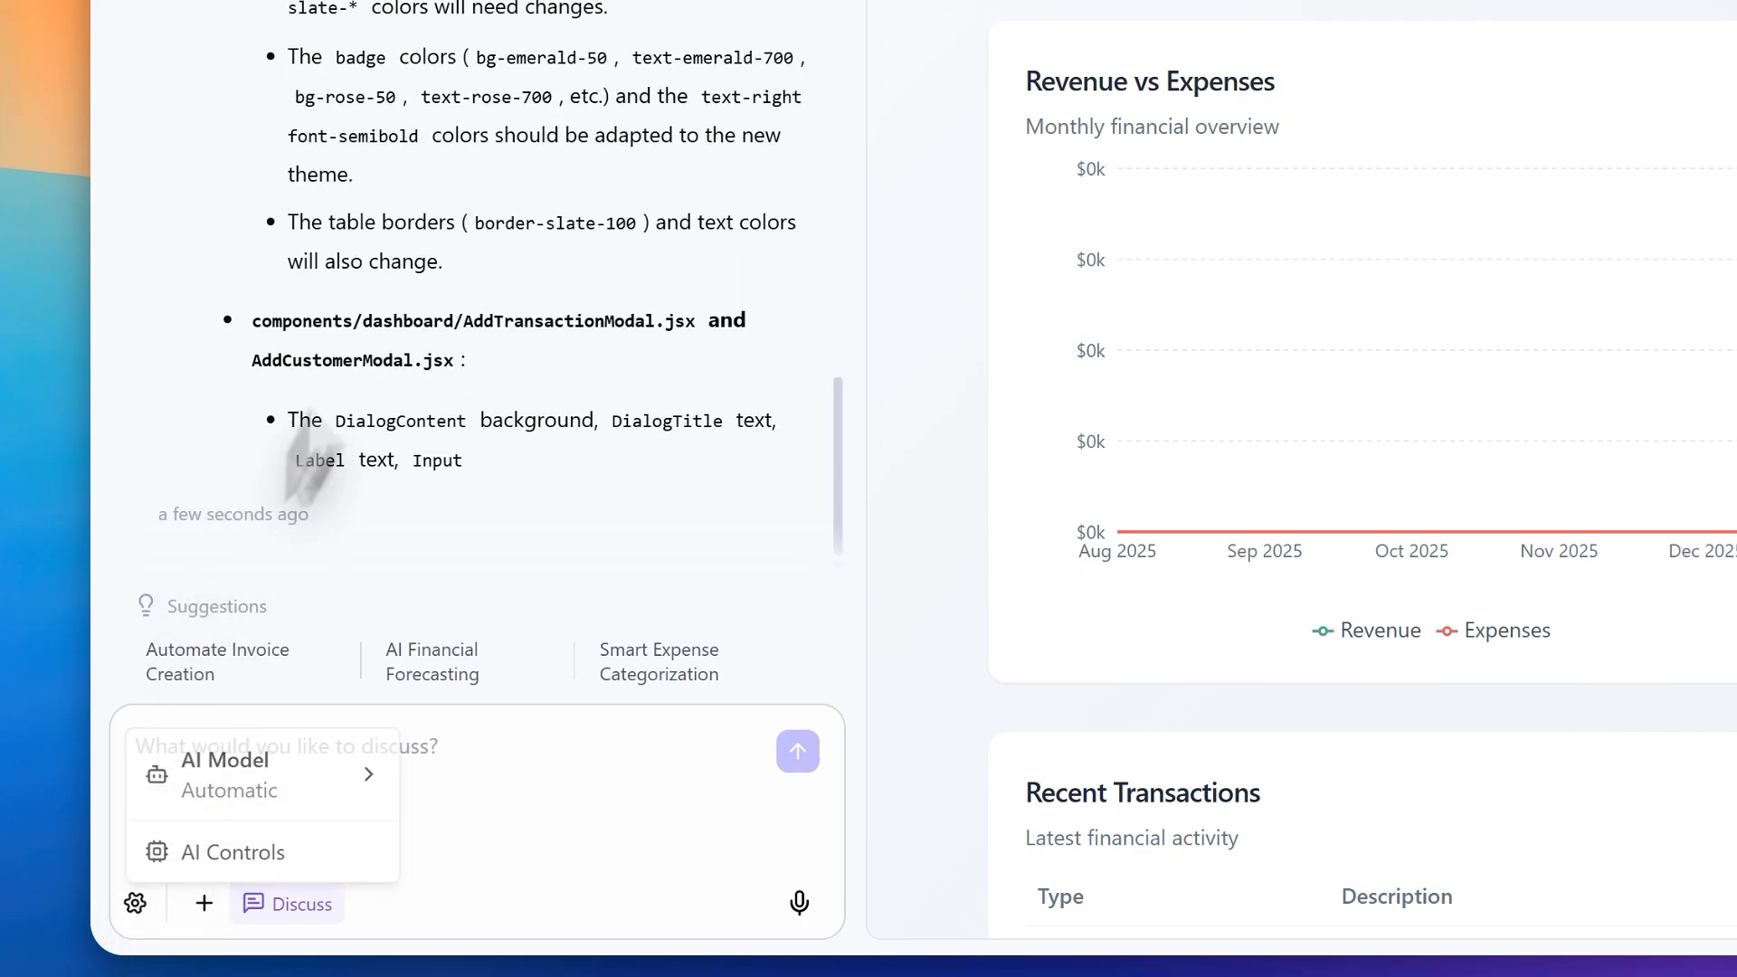
left_click(135, 902)
mouse_move(283, 780)
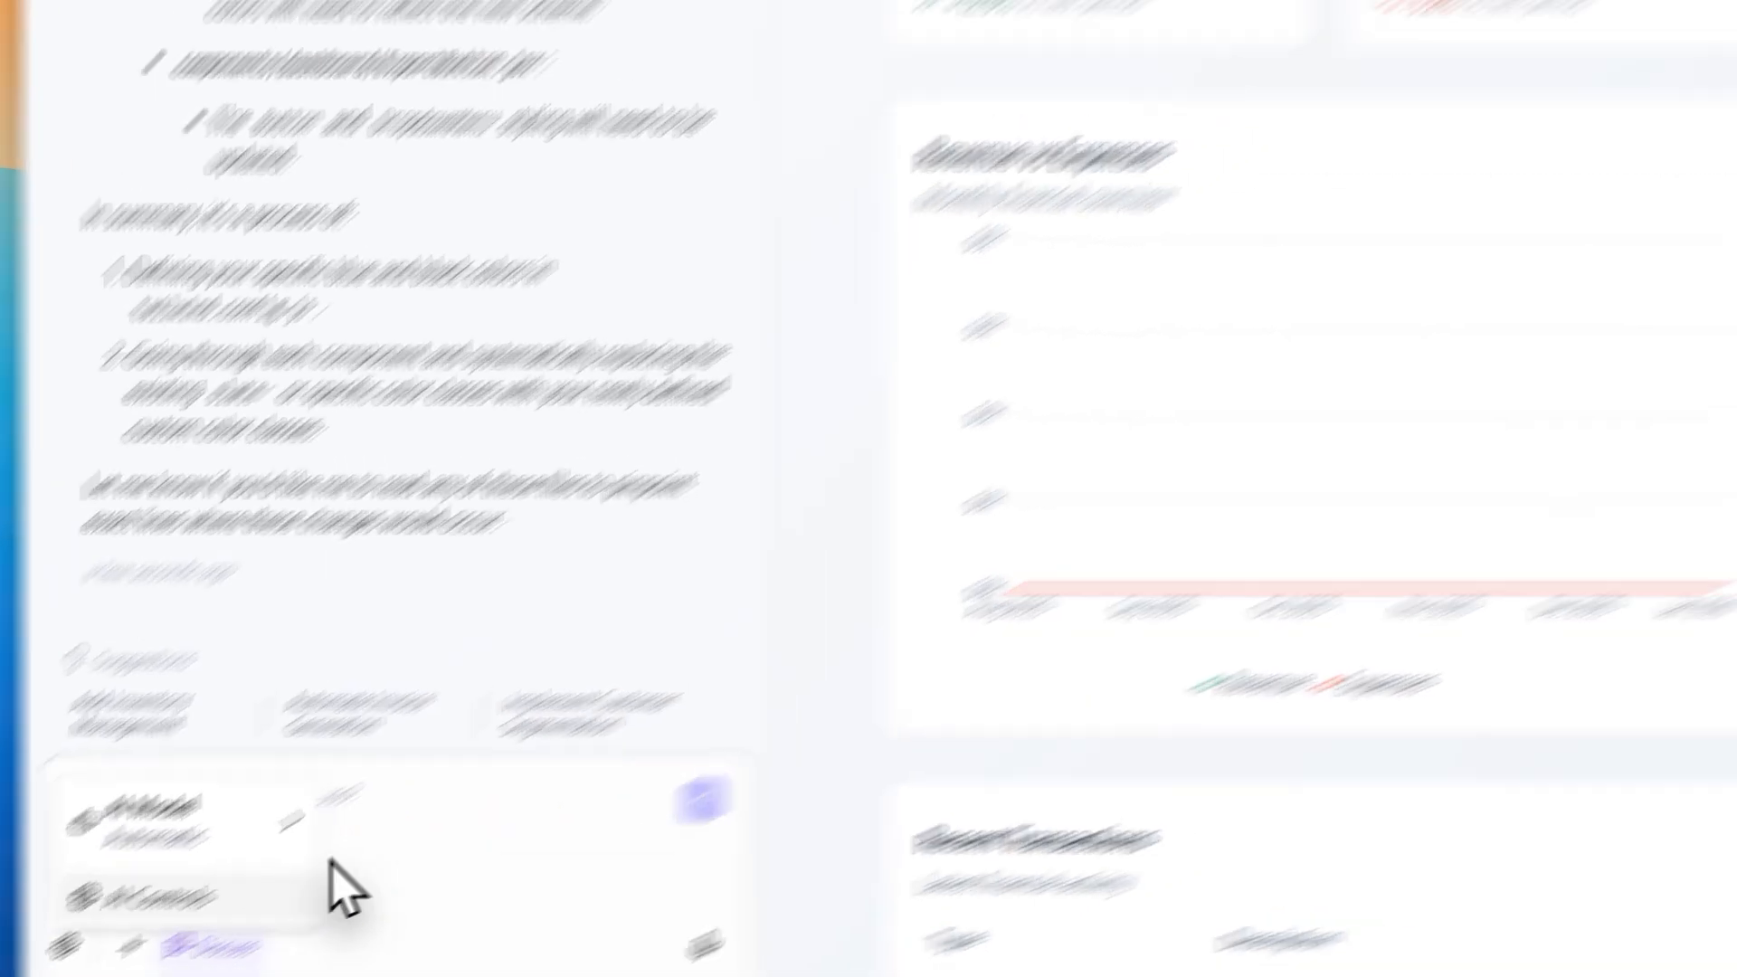
left_click(331, 864)
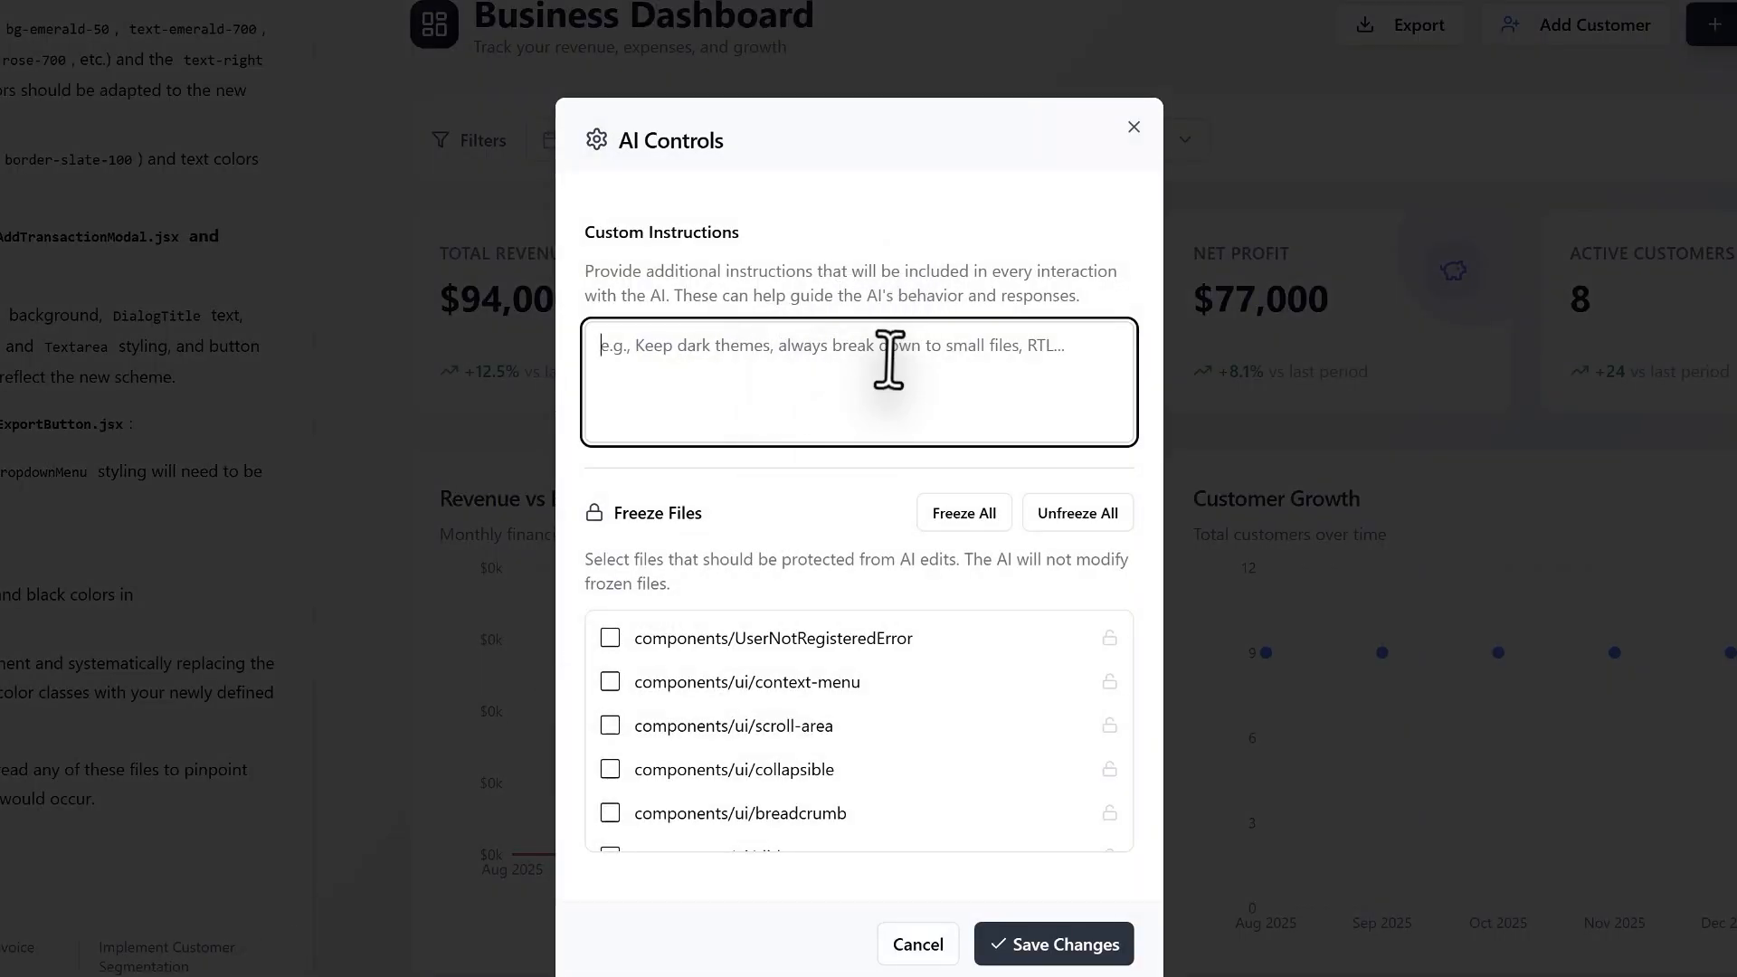
Step: Read the description of Custom Instructions in the AI Controls
left_click_drag(740, 270, 959, 273)
left_click(1008, 295)
left_click_drag(1079, 303, 826, 295)
left_click(612, 263)
left_click(807, 369)
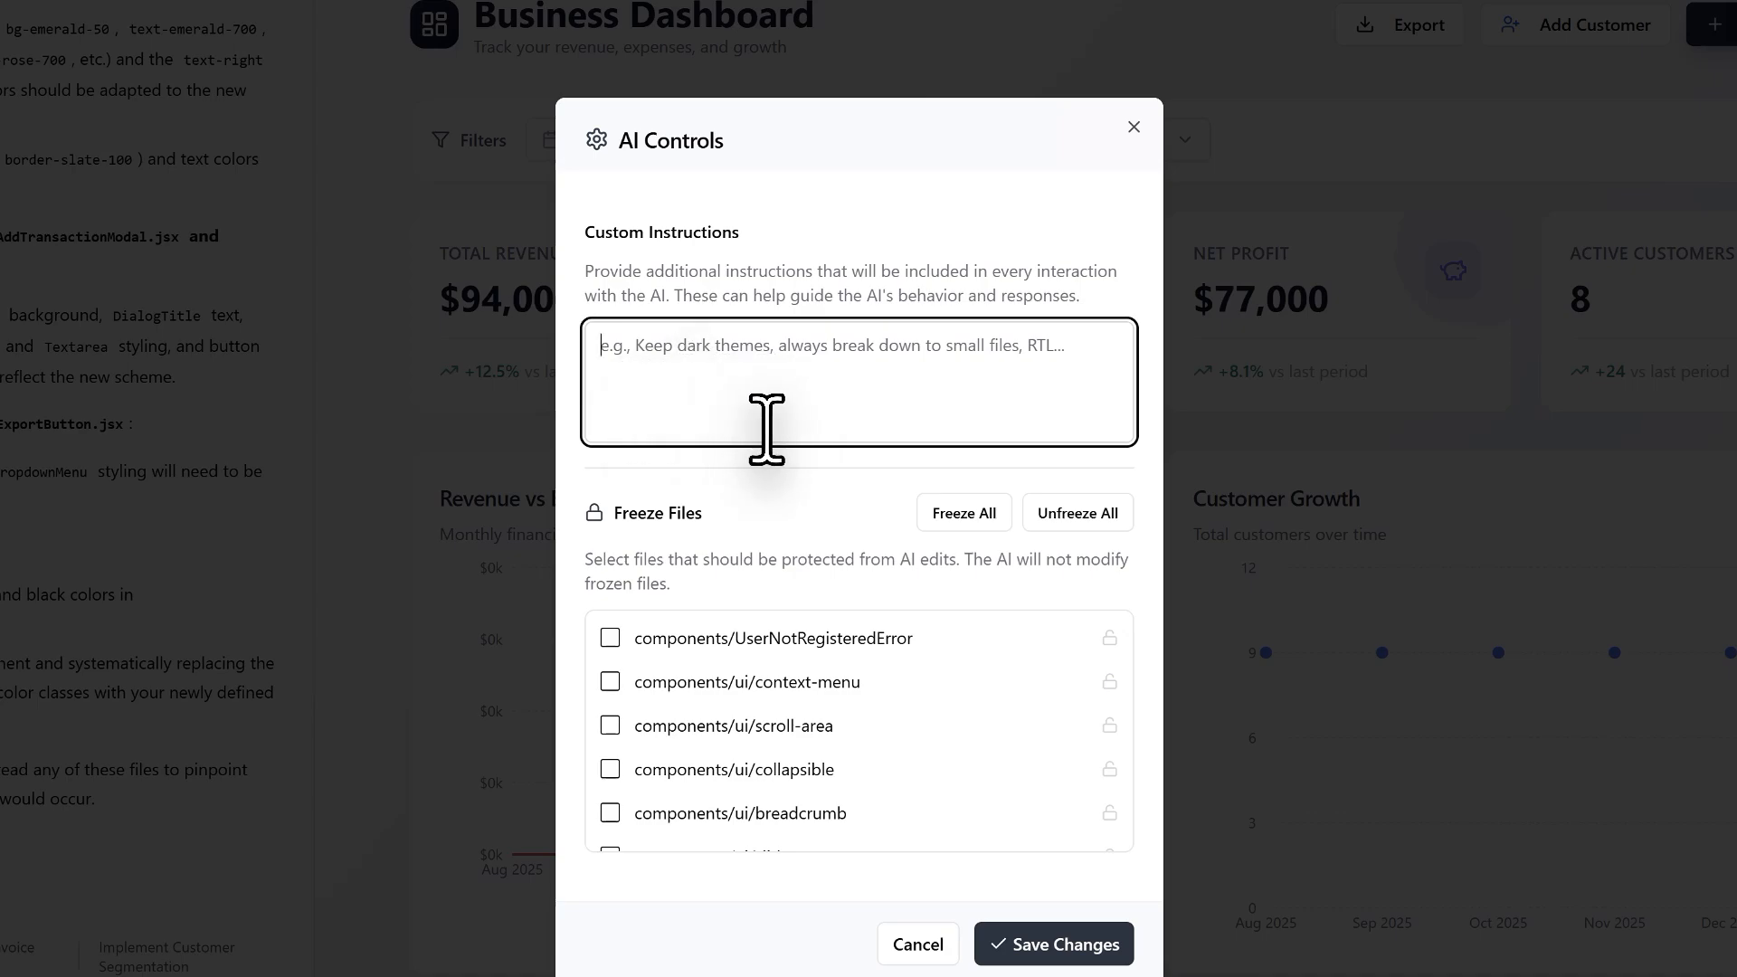
Step: Read the Freeze Files explanation and look through the list of component files that can be protected from AI edits
scroll(800, 664, "down", 5)
scroll(789, 710, "up", 5)
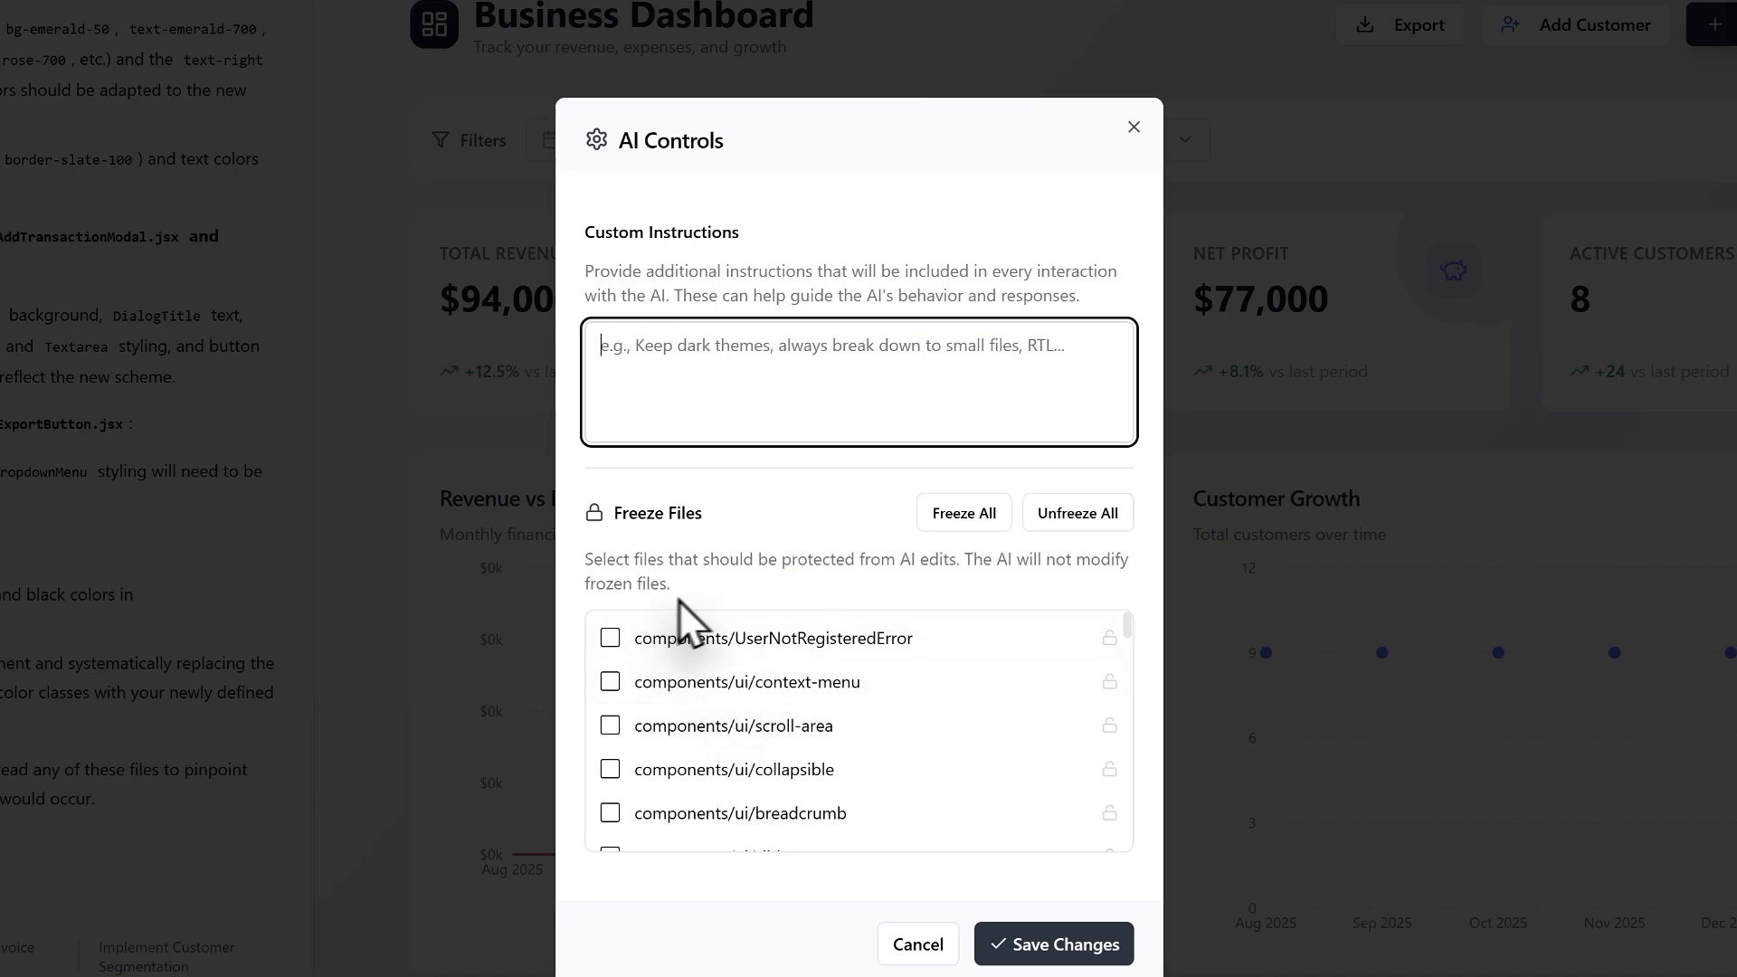
left_click_drag(678, 600, 582, 555)
left_click(710, 594)
scroll(708, 684, "down", 2)
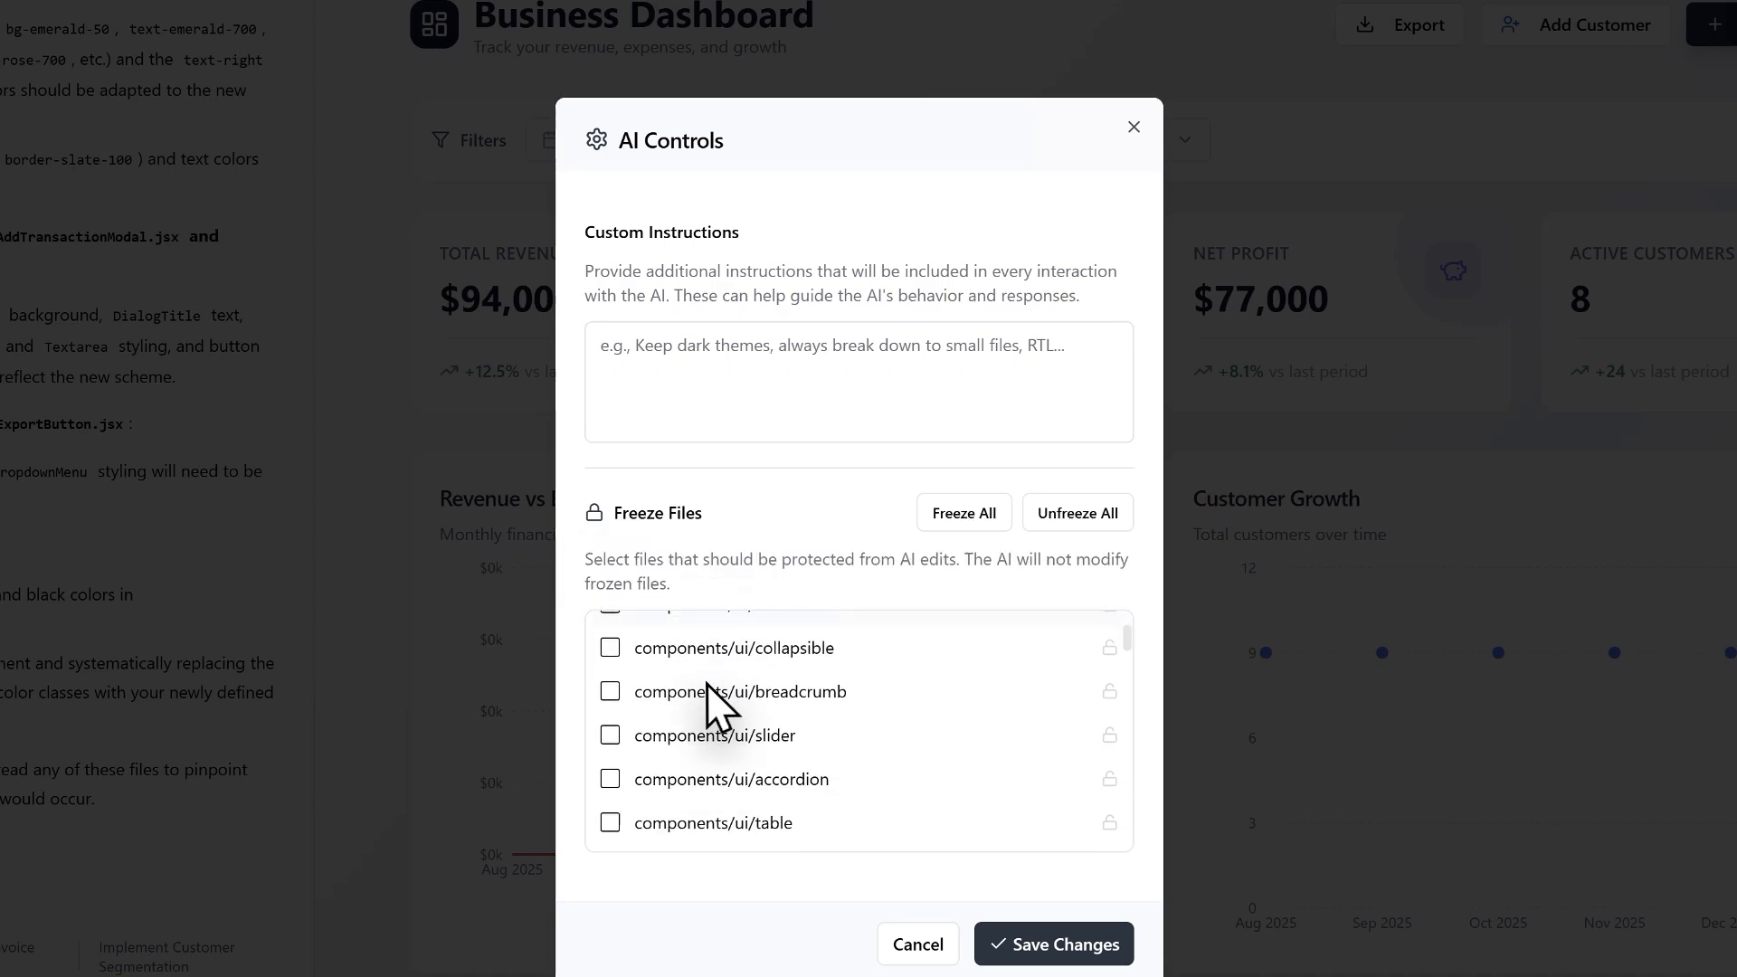
scroll(710, 749, "up", 2)
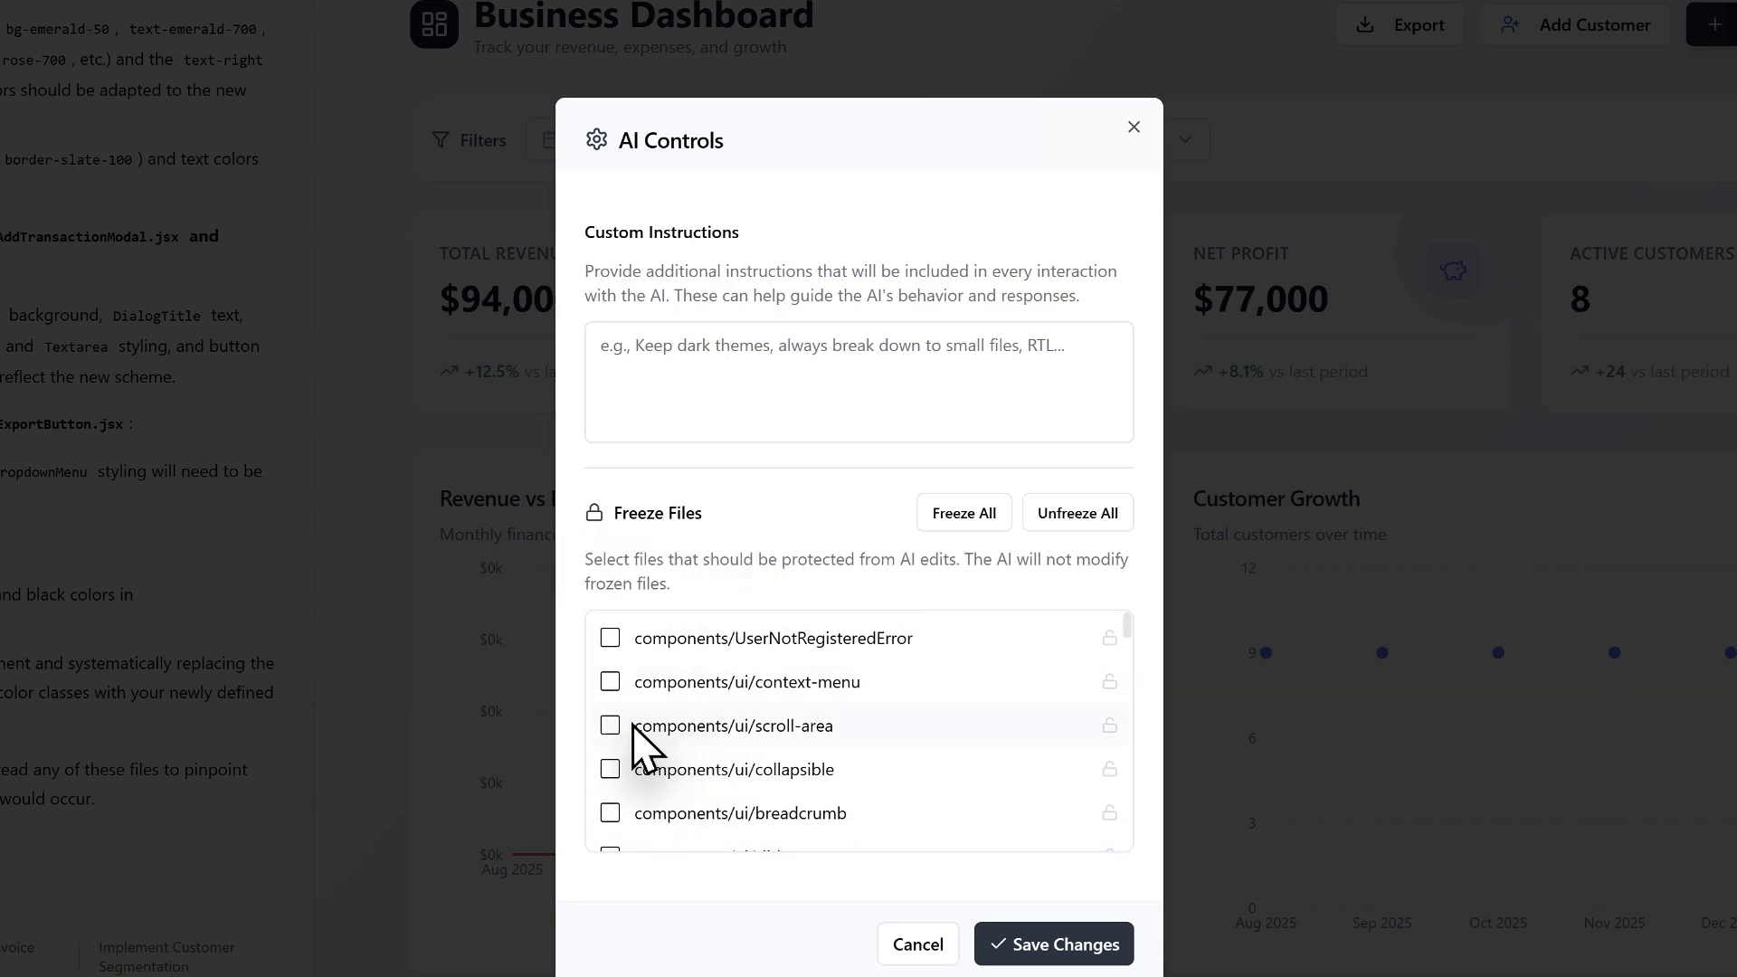
Step: Try freezing the components/ui/slider file, unfreeze it again, and close the AI Controls without saving
scroll(613, 724, "down", 2)
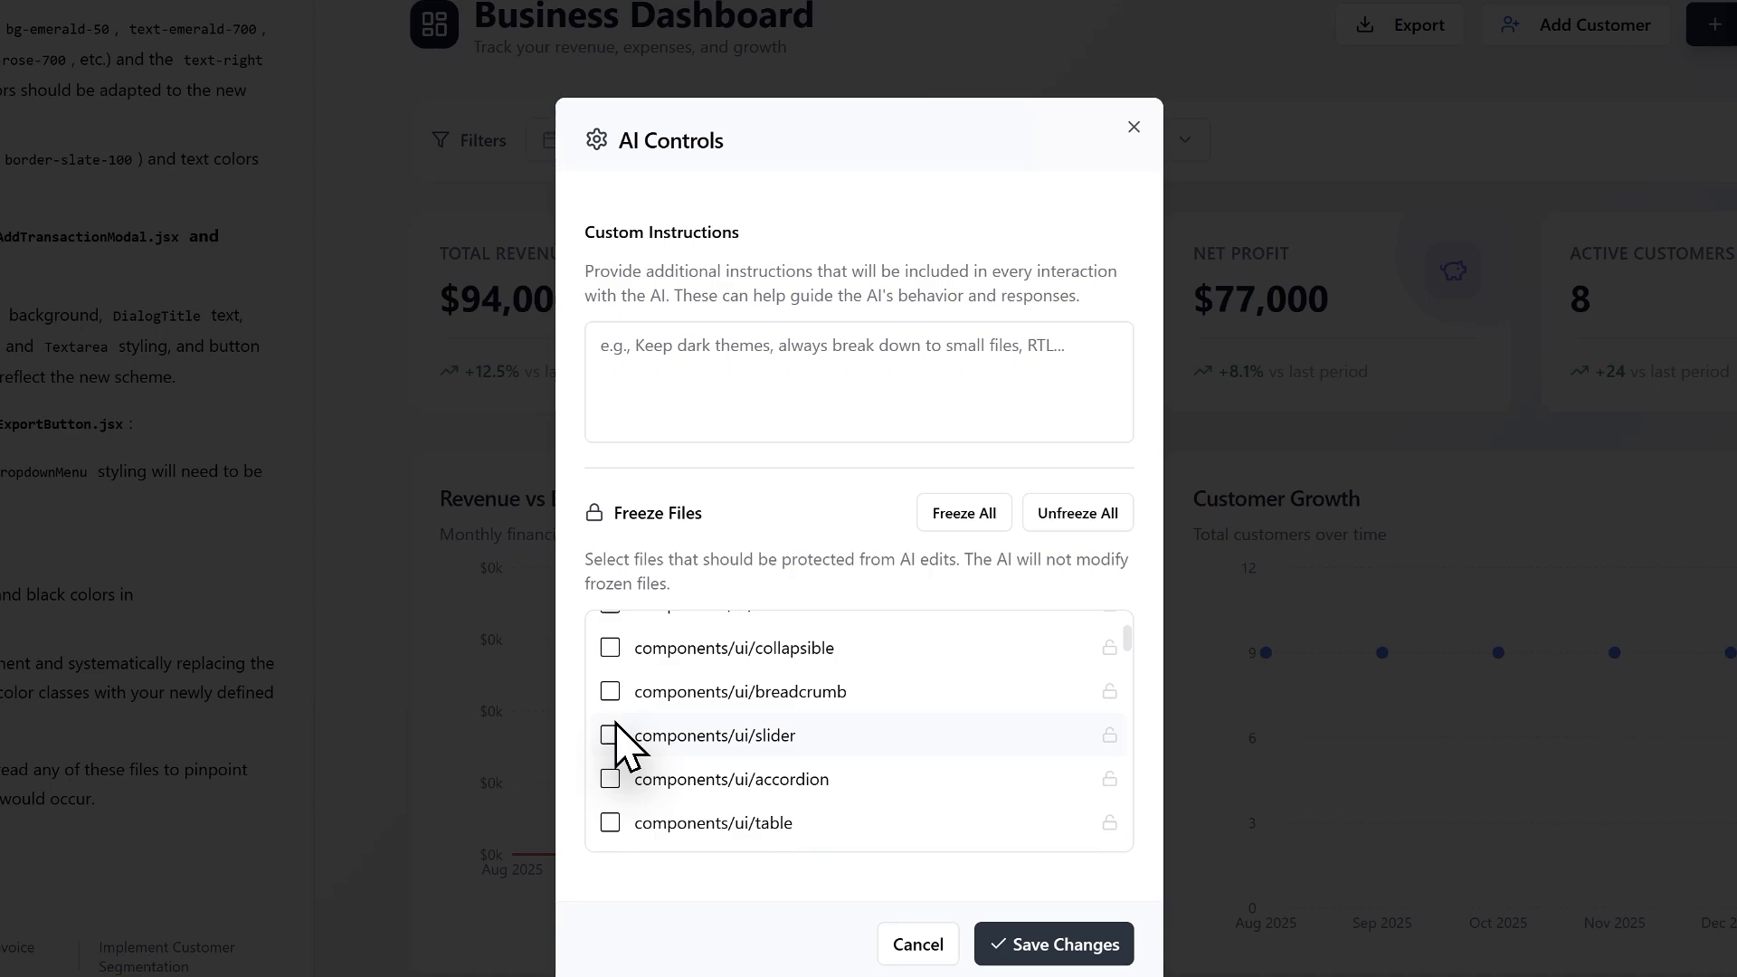
left_click(612, 736)
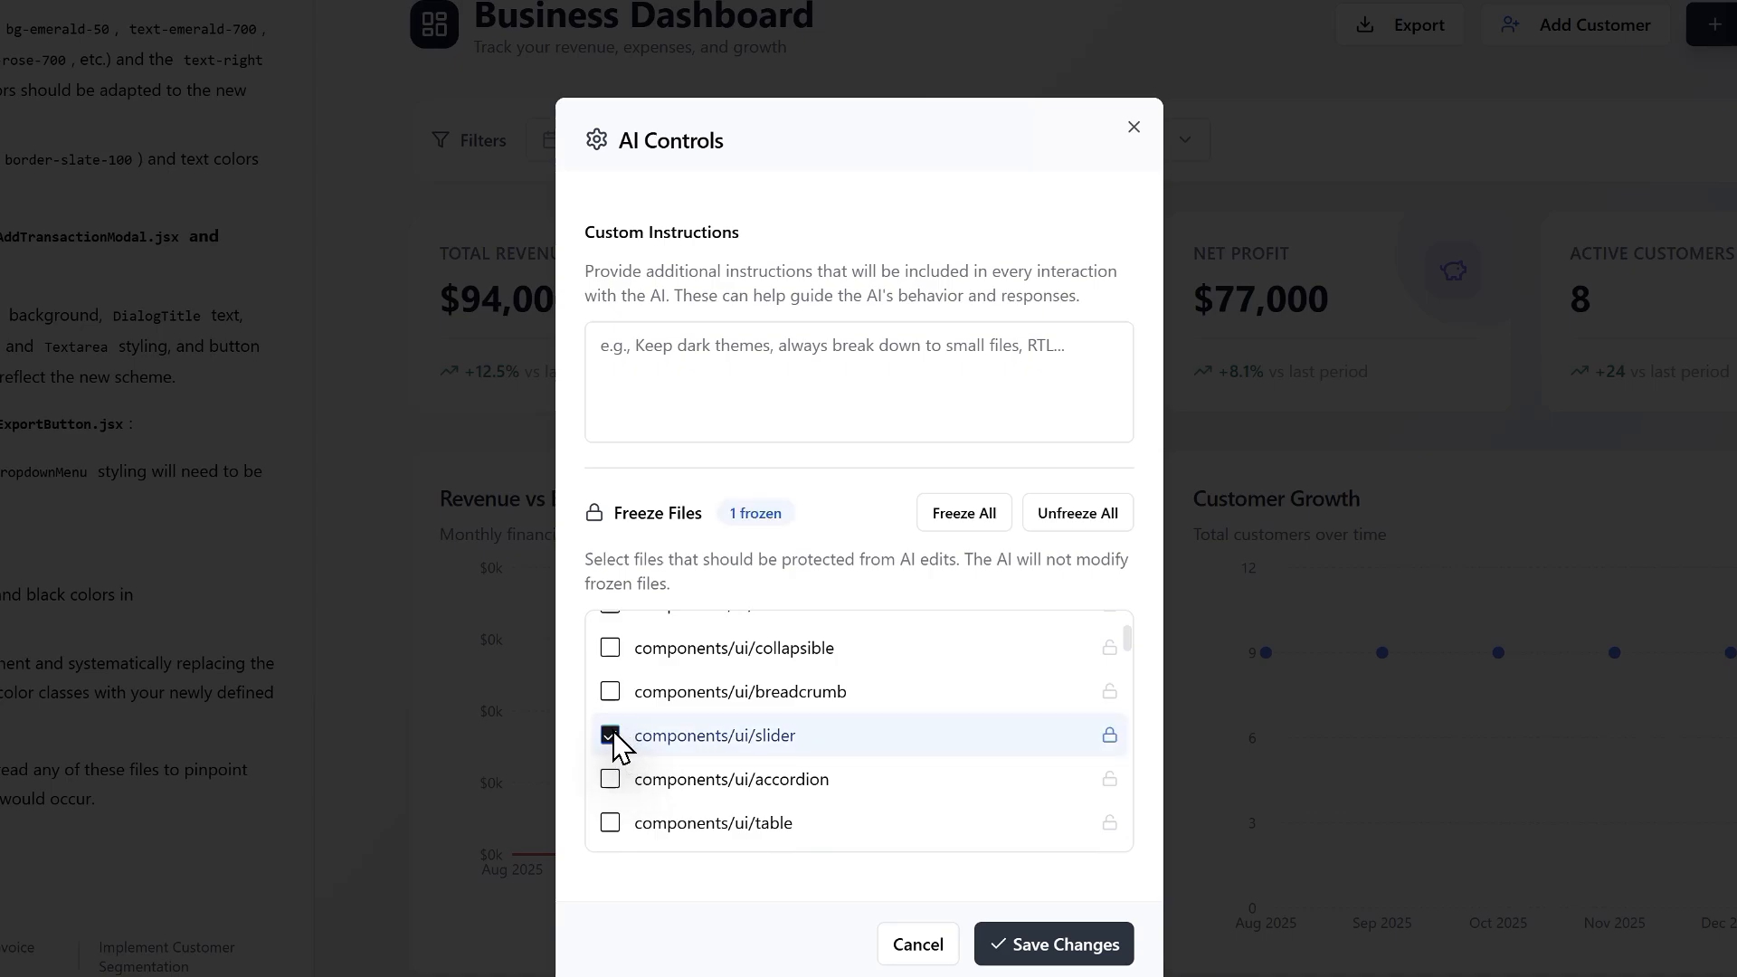
left_click(612, 736)
left_click(1134, 127)
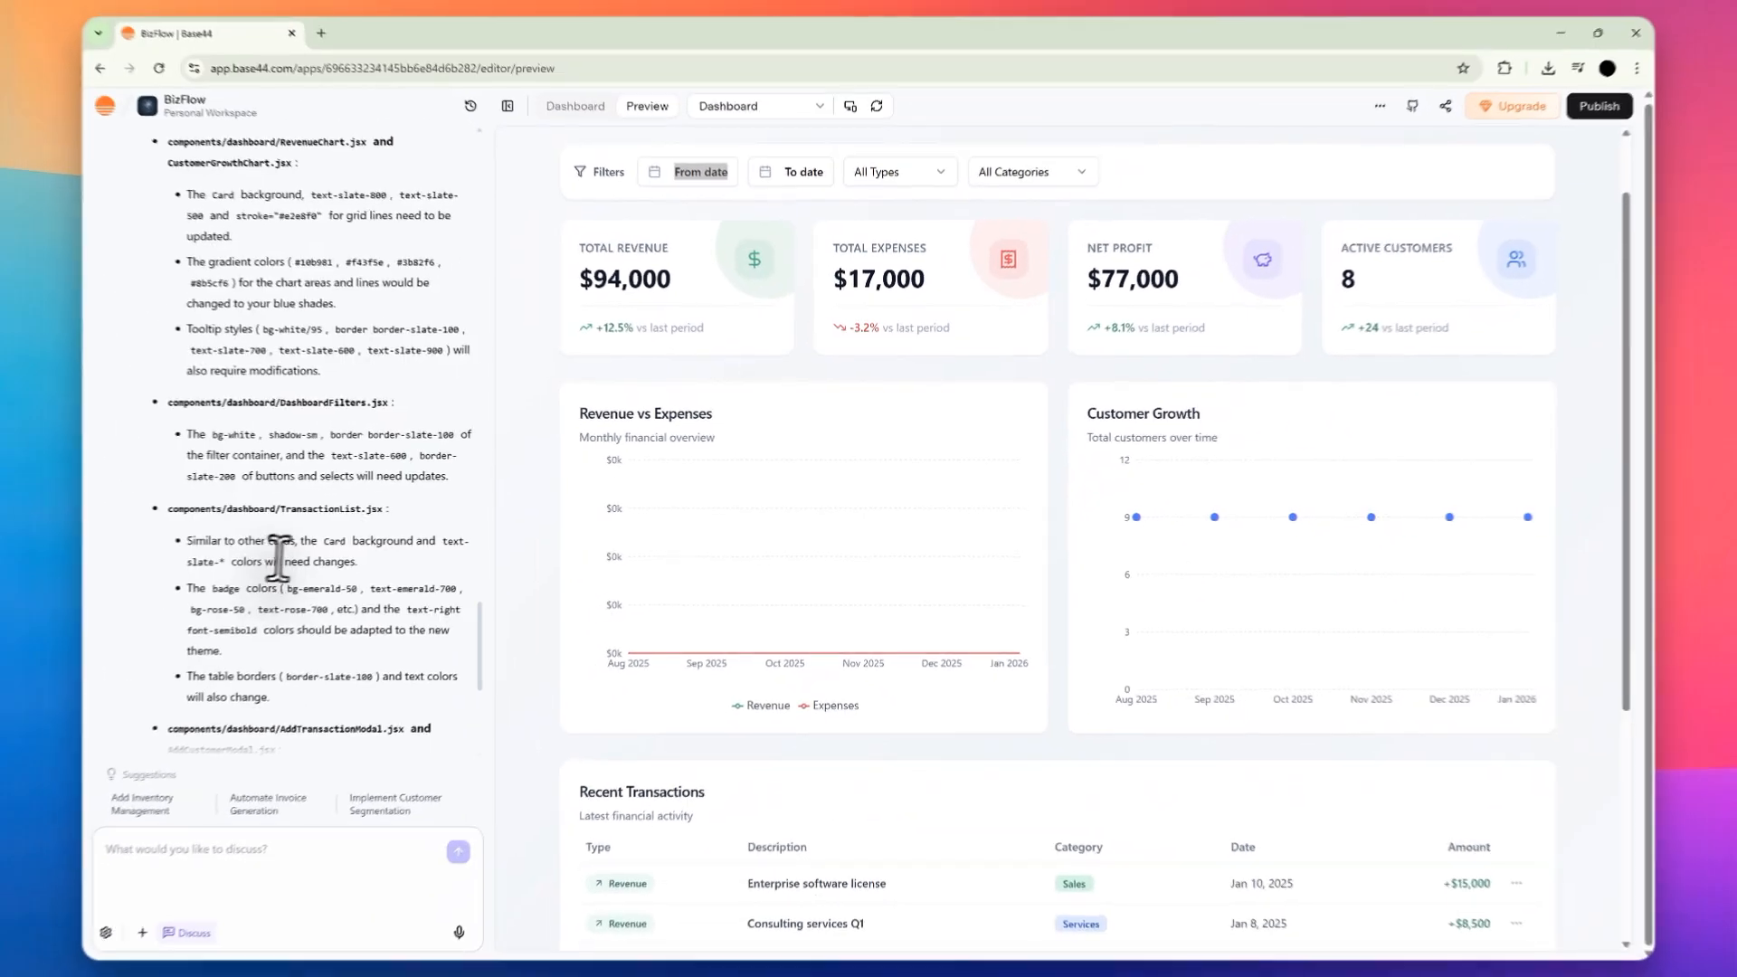
Step: Read the color scheme reply in the chat, focusing on the custom palette instructions and the closing summary
scroll(276, 542, "up", 10)
left_click_drag(149, 440, 289, 440)
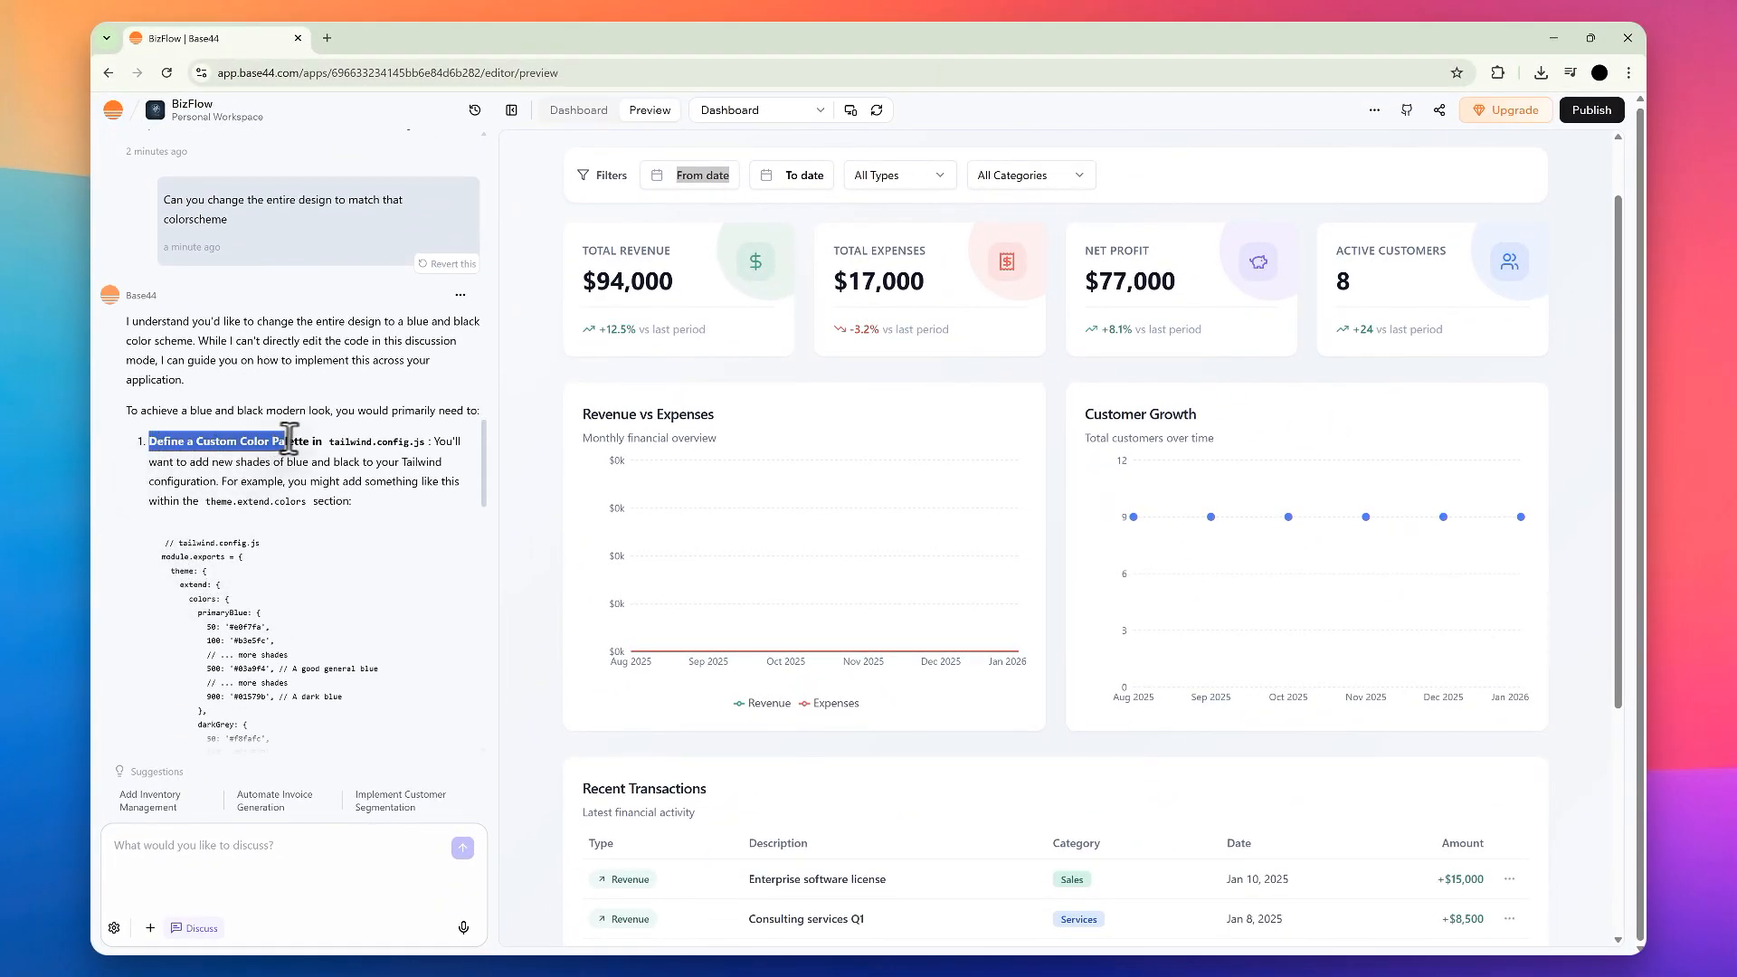
scroll(233, 407, "down", 15)
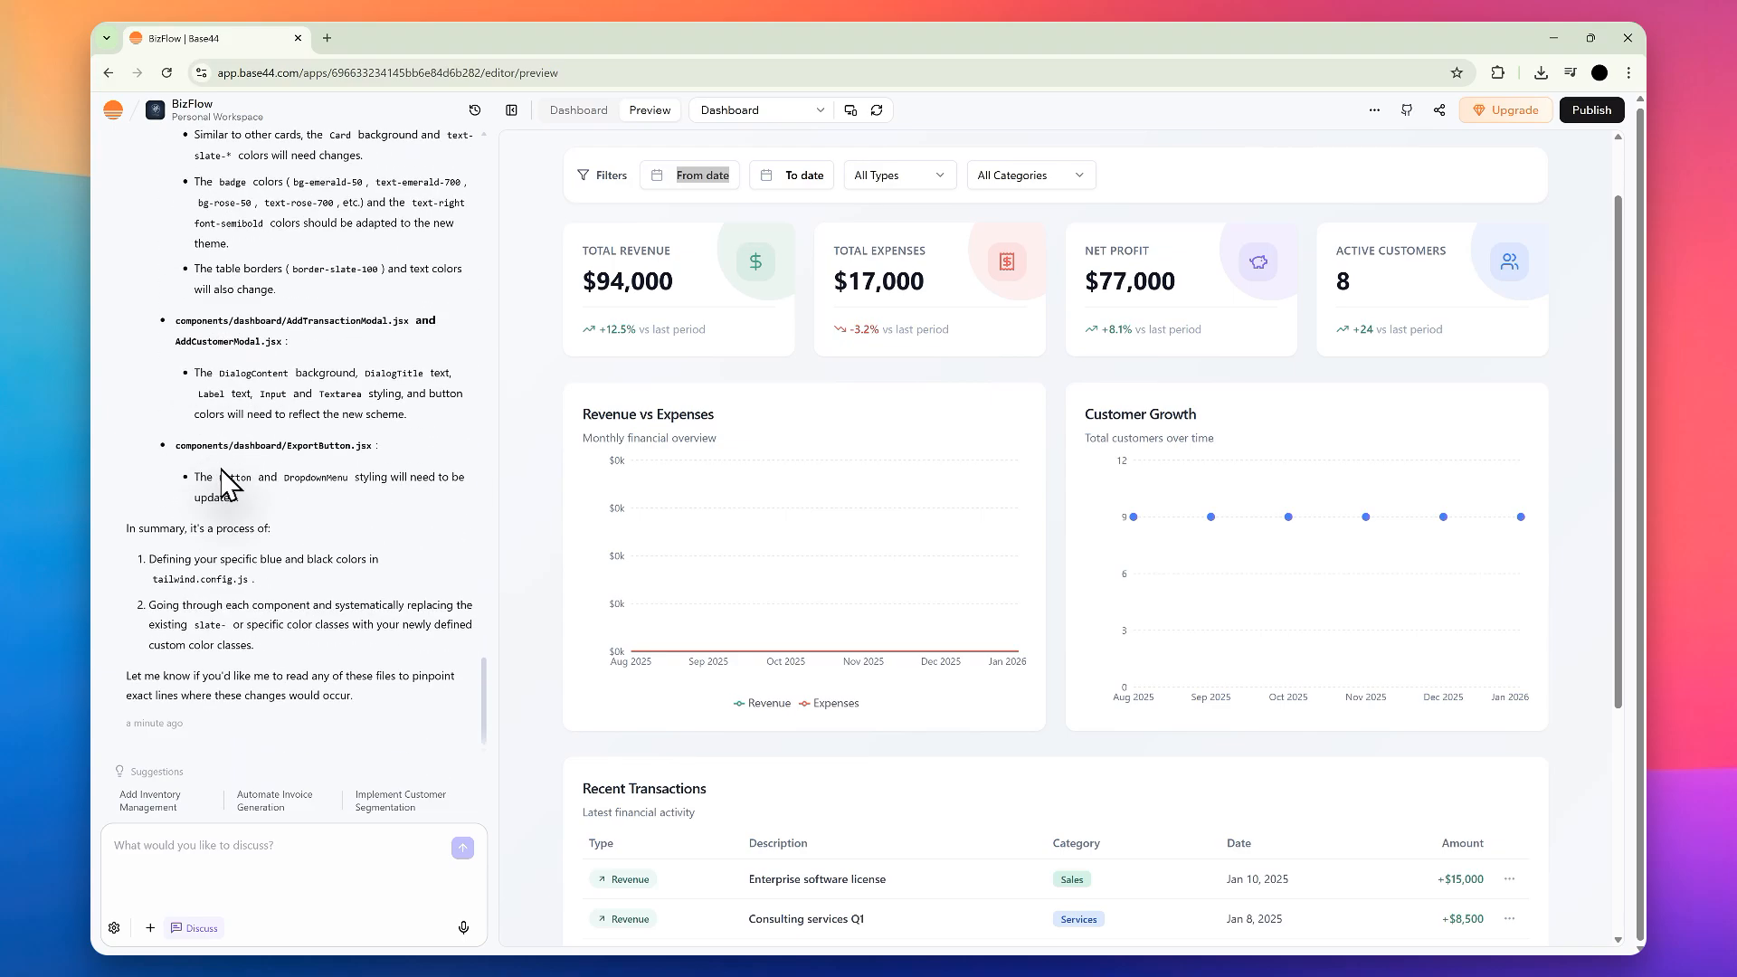
left_click_drag(257, 647, 160, 529)
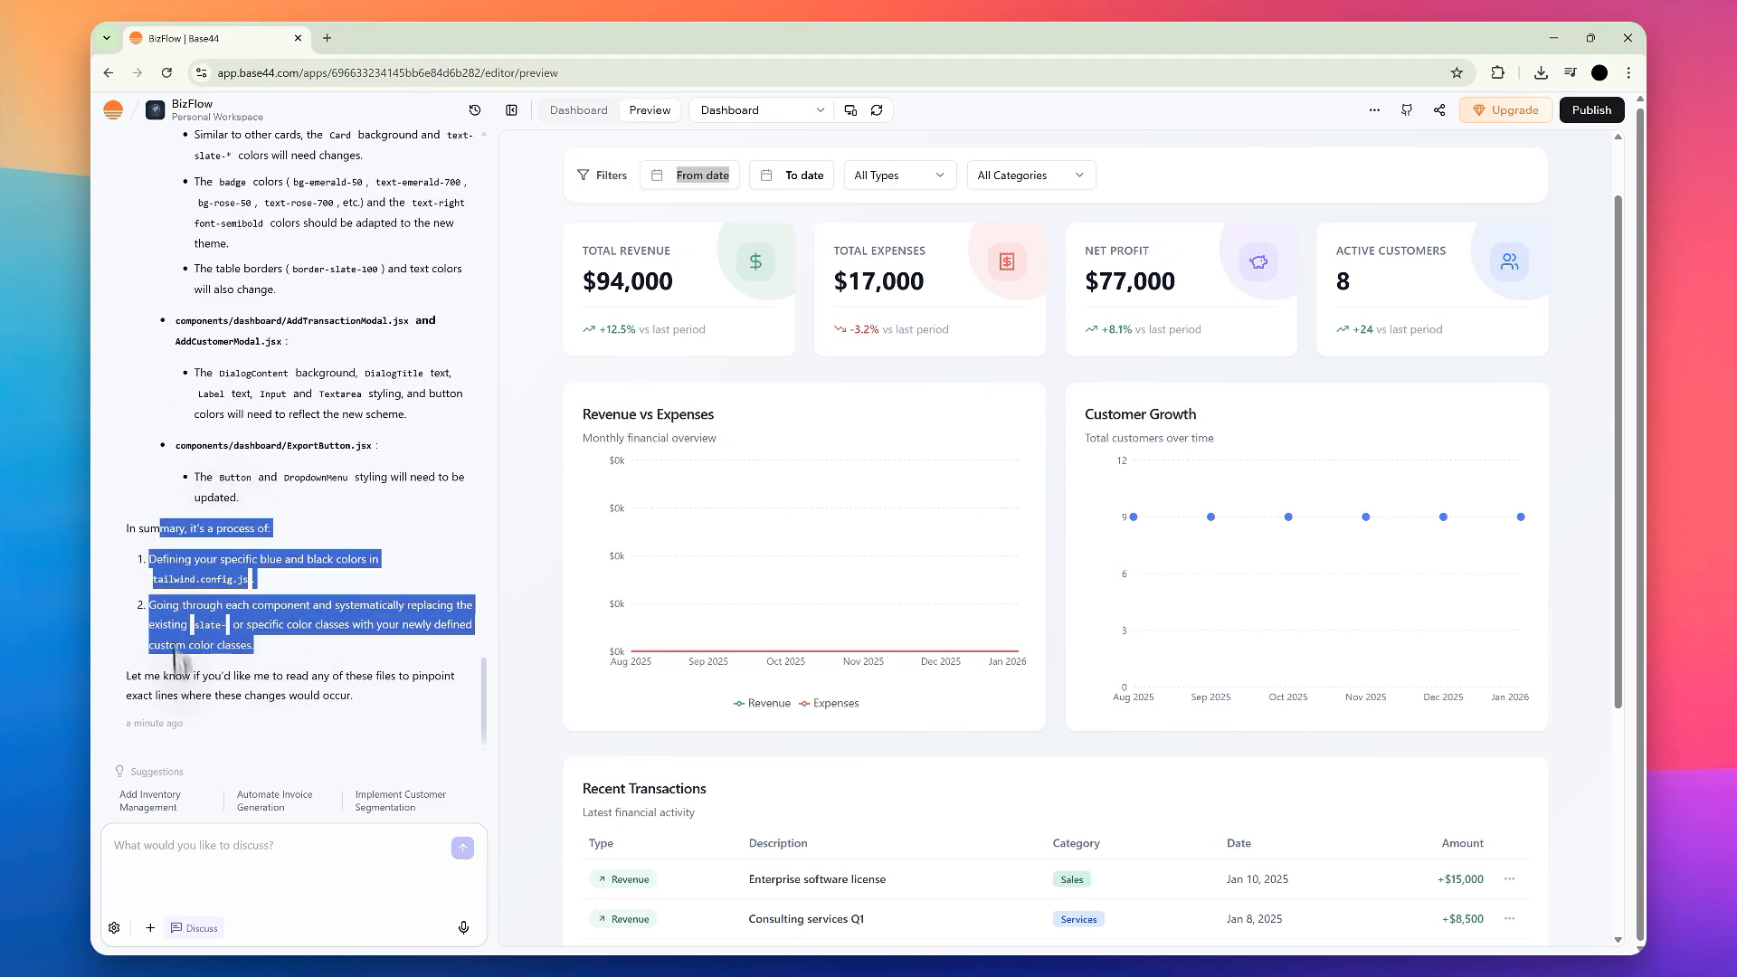
Step: Turn off Discuss mode and submit "Execute plan and change color scheme" to the chat
left_click(193, 928)
left_click(240, 858)
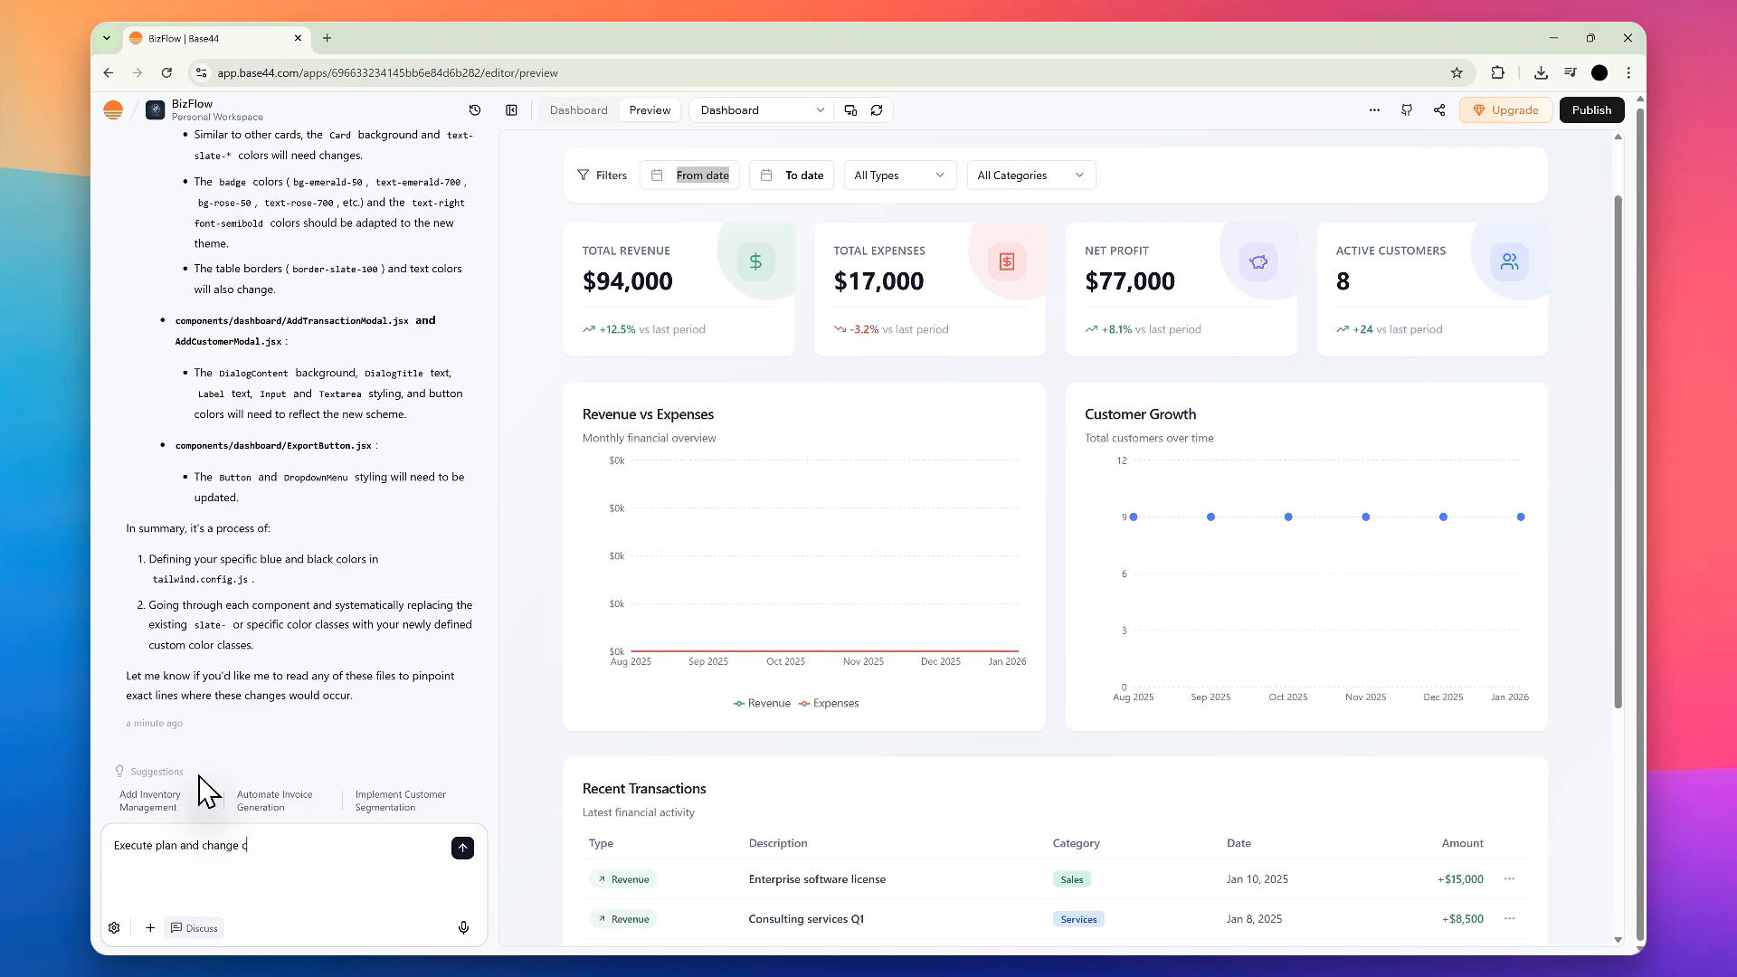
key("Return")
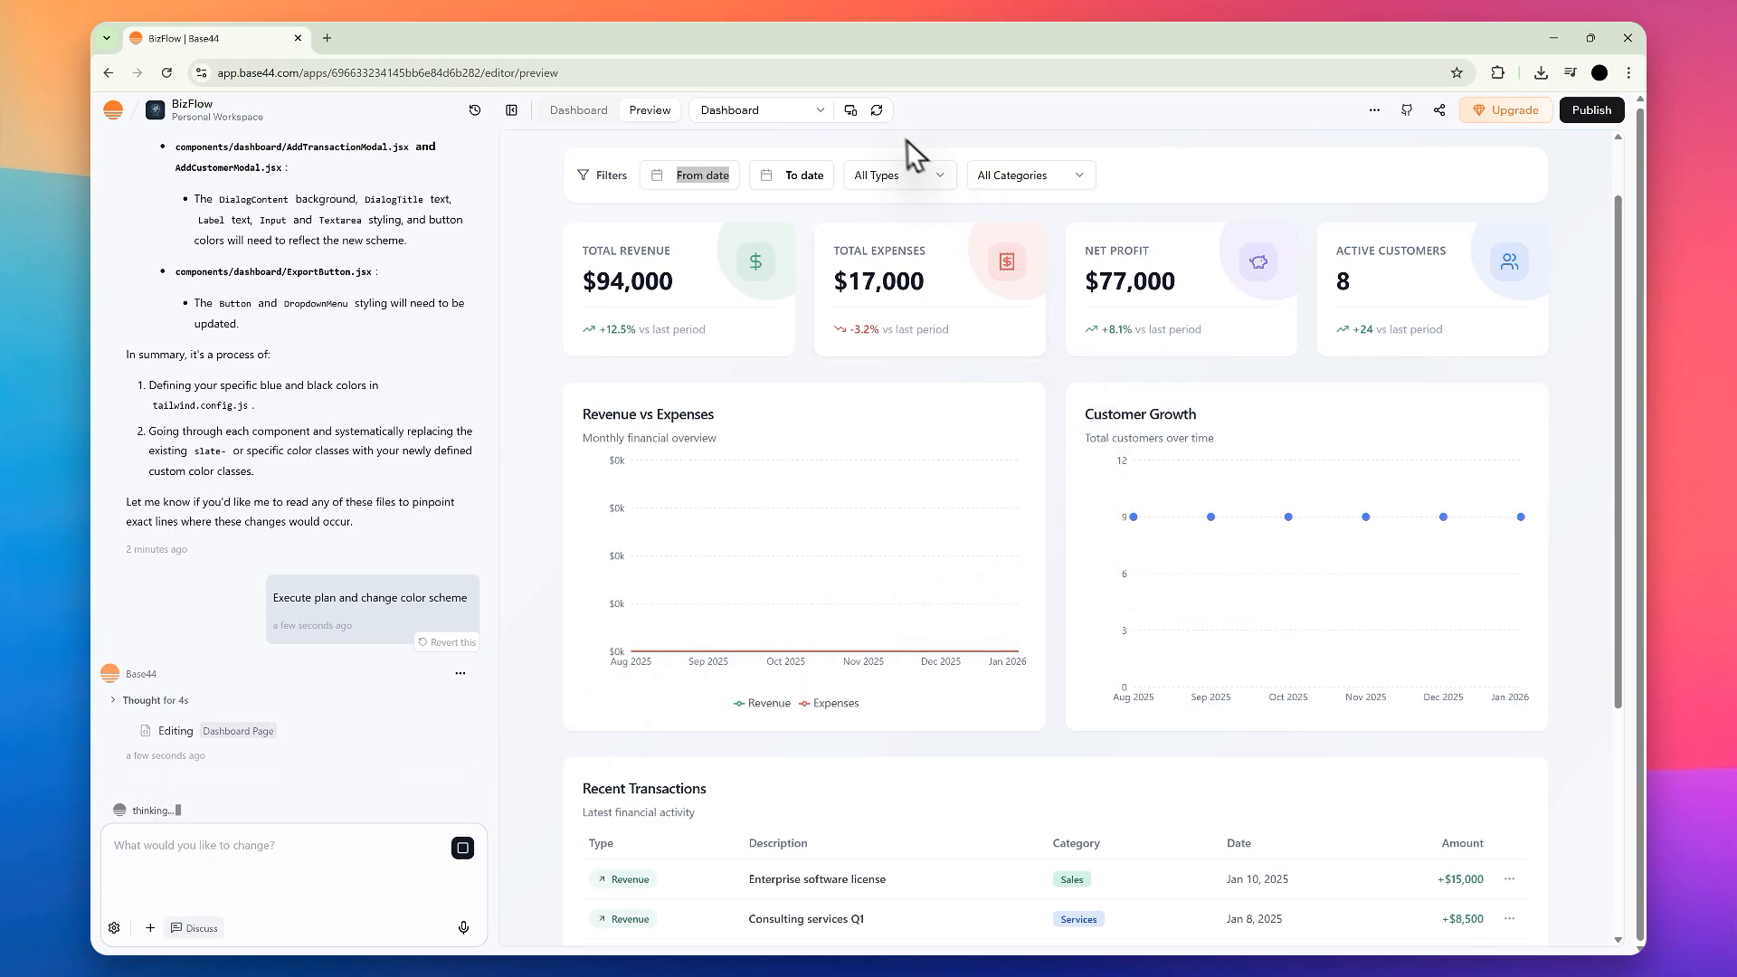
Step: Check the app preview in the mobile layout and return it to the desktop layout
left_click(852, 112)
scroll(1037, 393, "down", 4)
scroll(1022, 389, "up", 5)
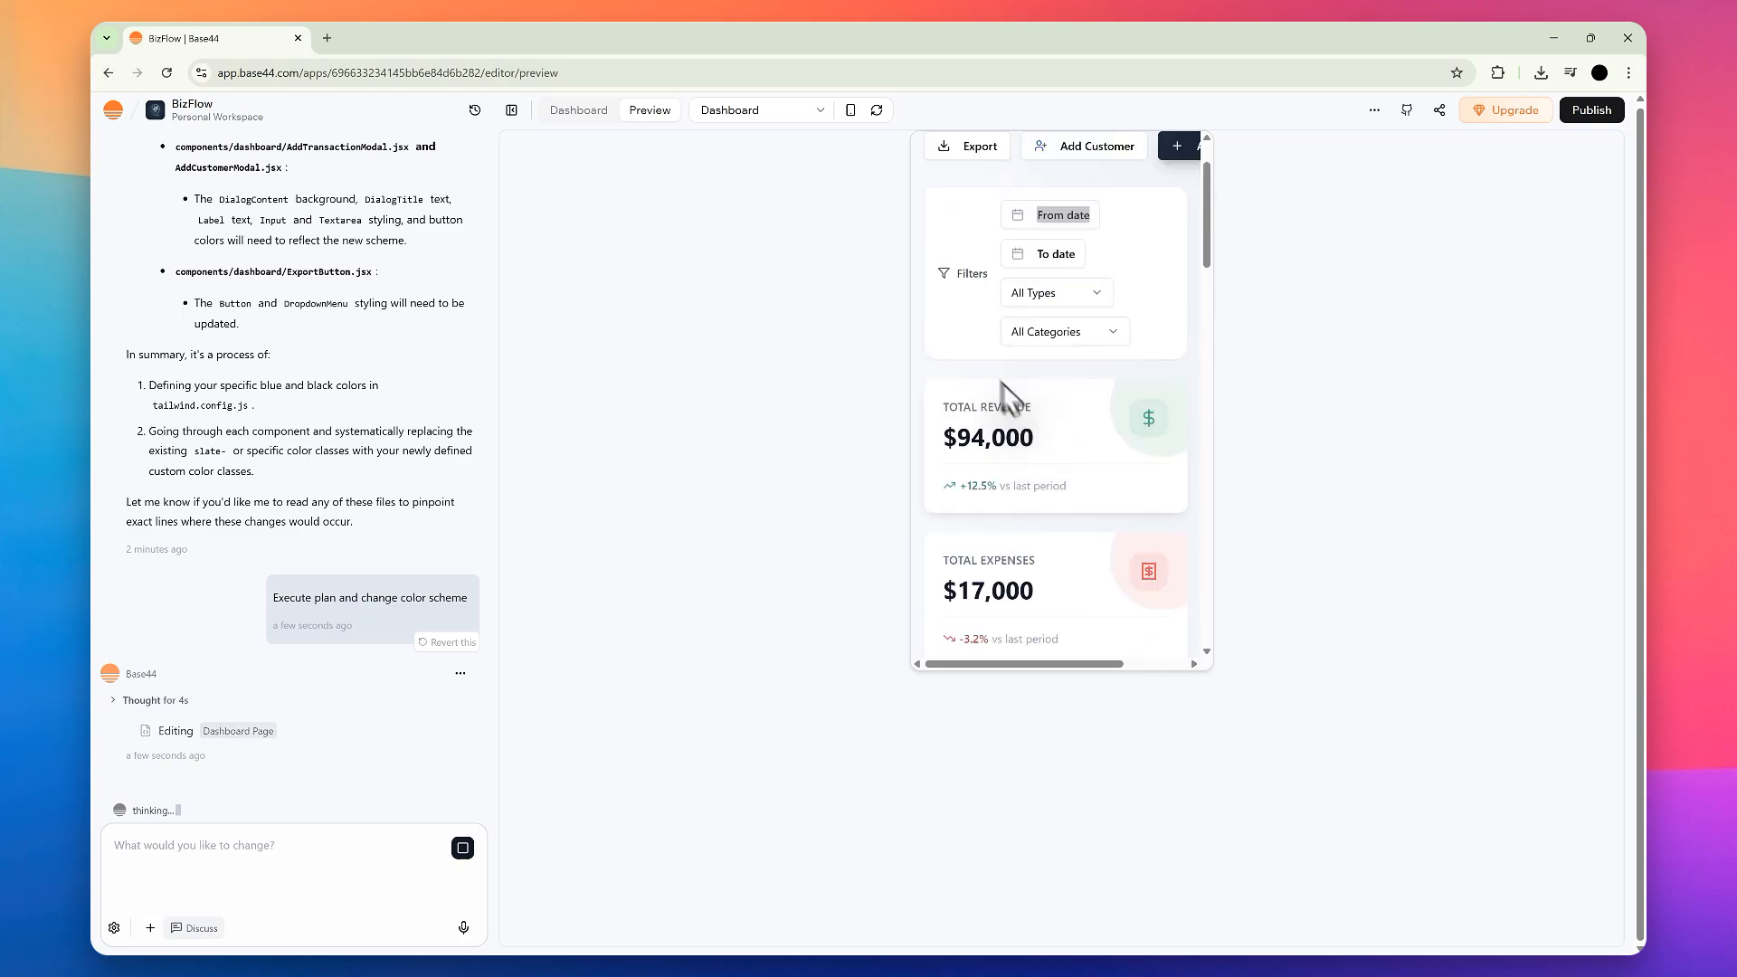
left_click(851, 111)
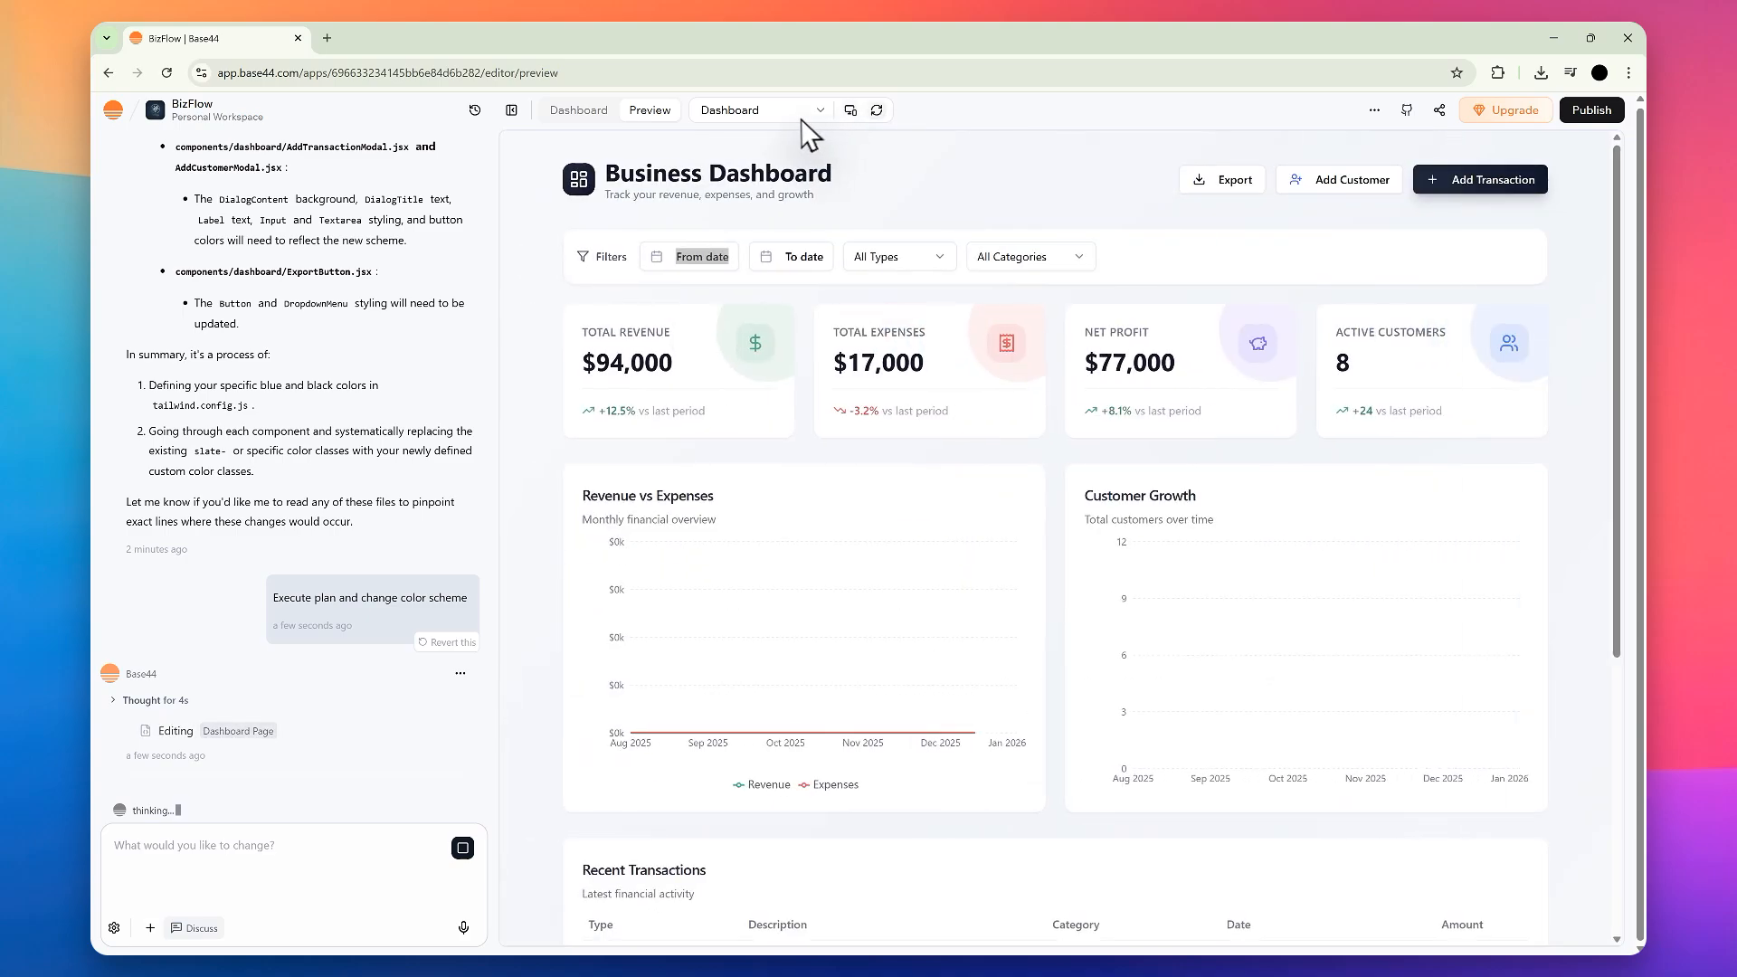
left_click(800, 116)
left_click(800, 119)
Step: Open the BizFlow workspace overview and read the app's name and description
left_click(579, 109)
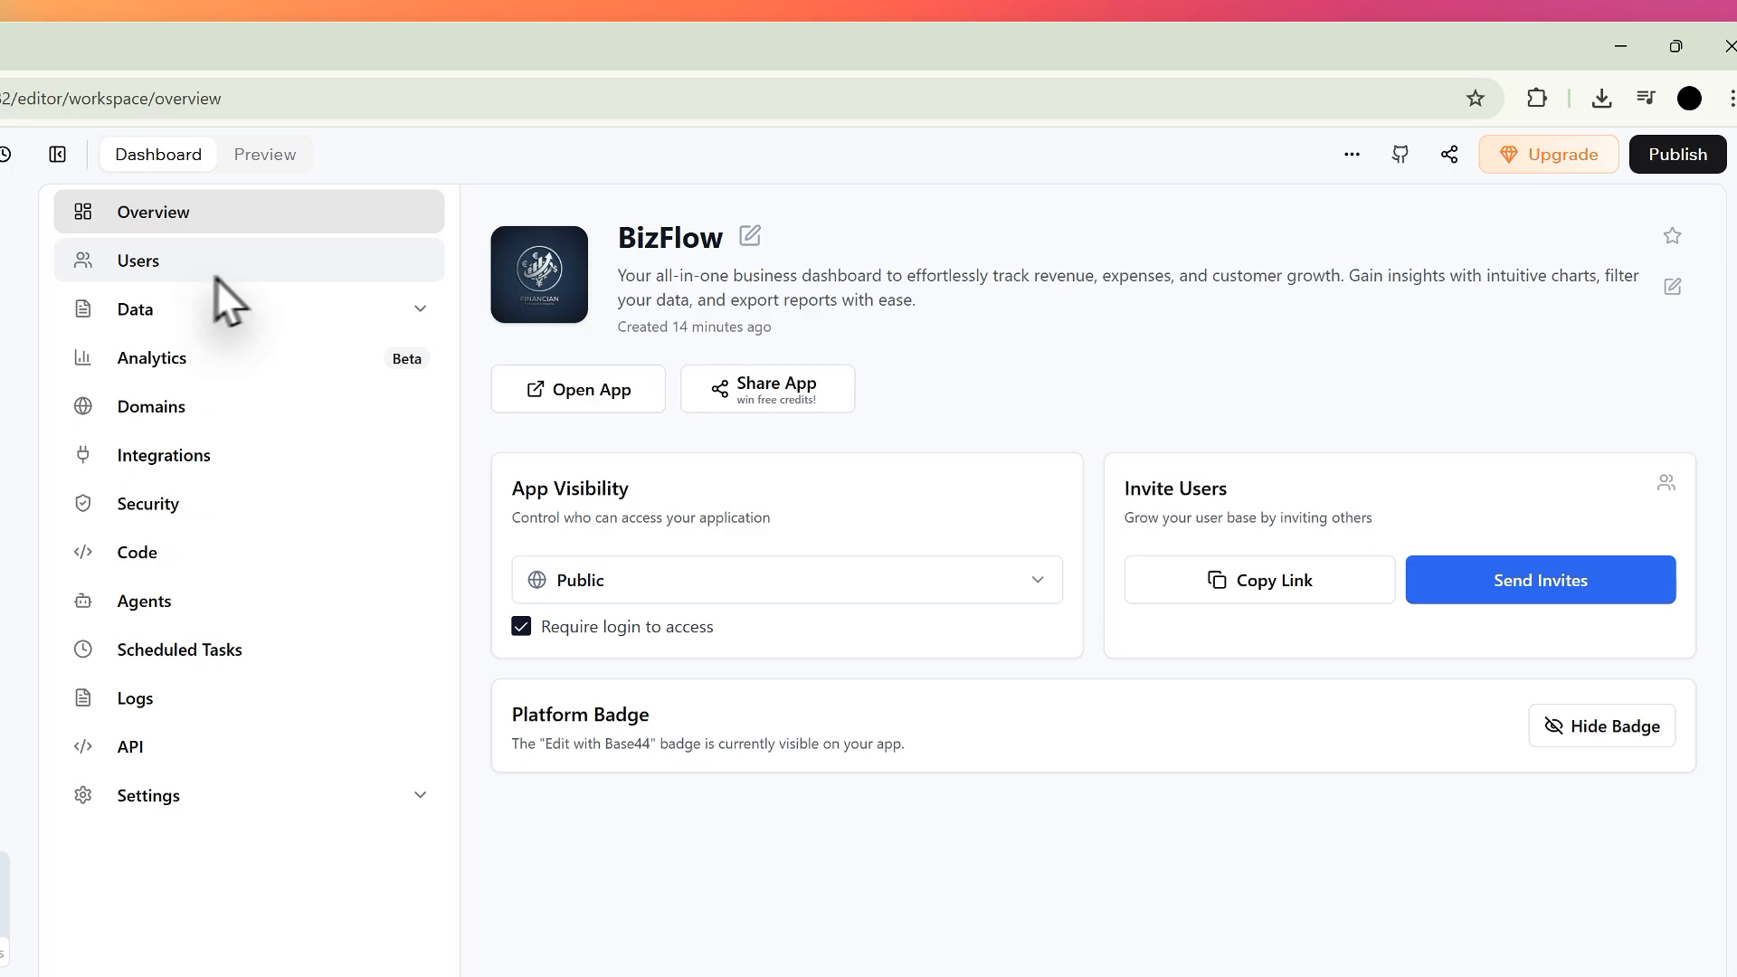
left_click_drag(650, 237, 937, 362)
left_click(935, 356)
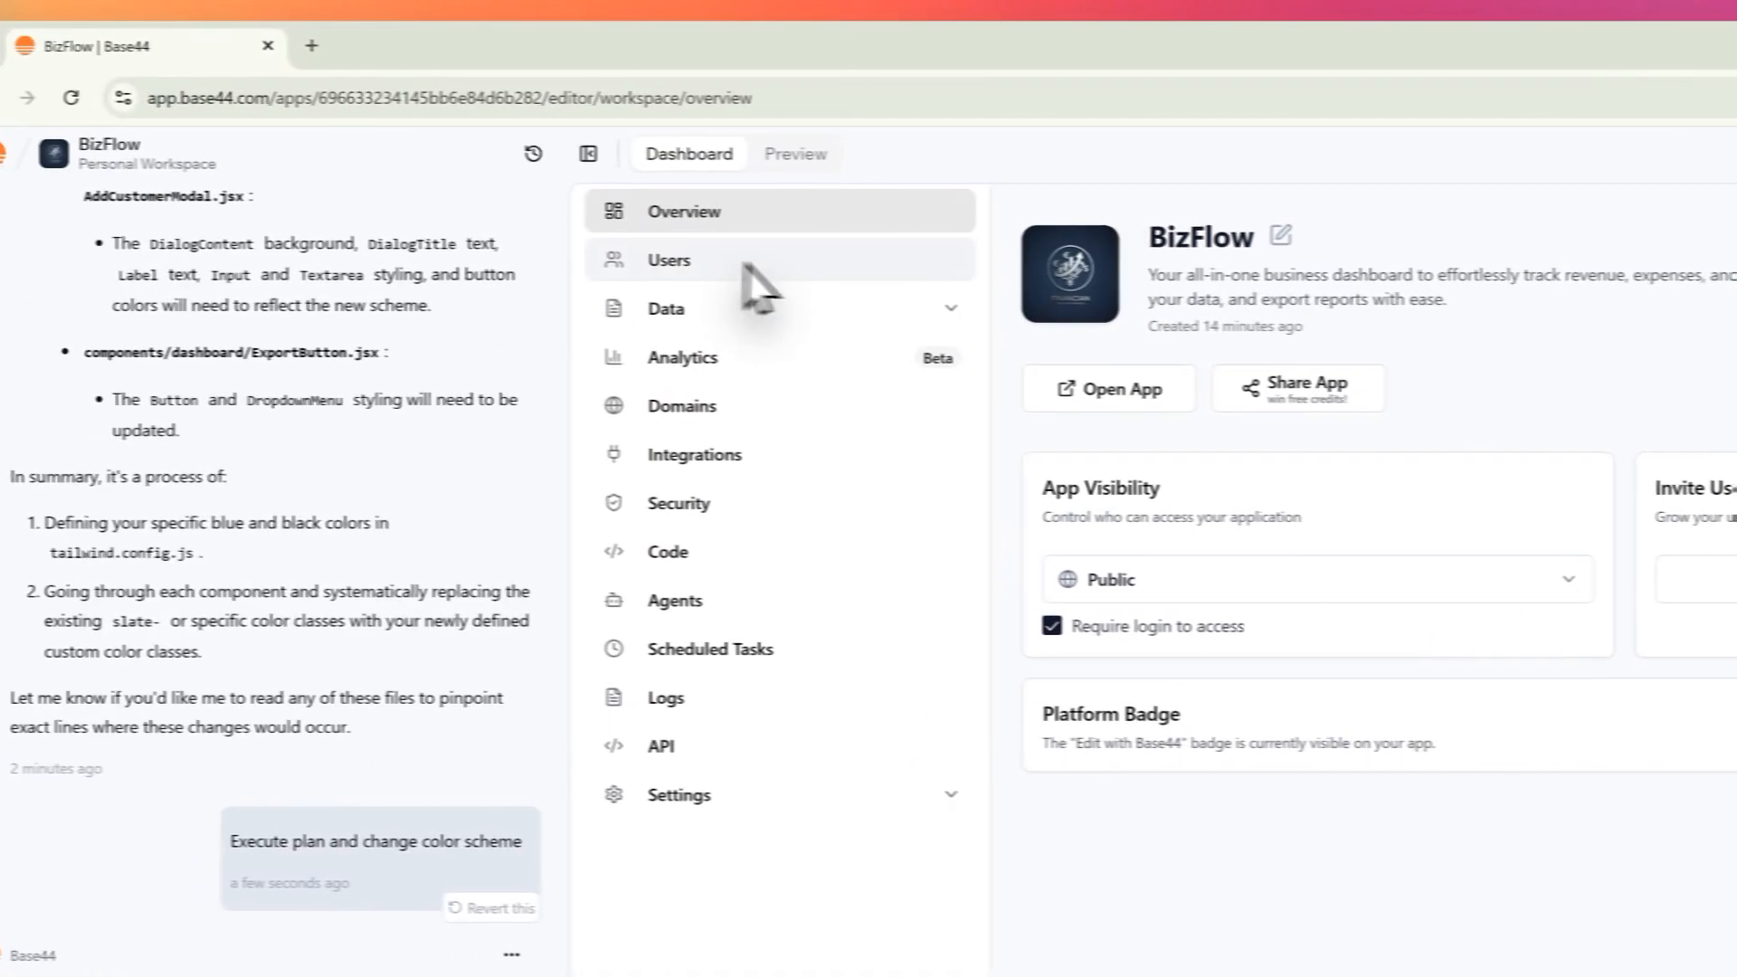
left_click_drag(1144, 237, 1382, 303)
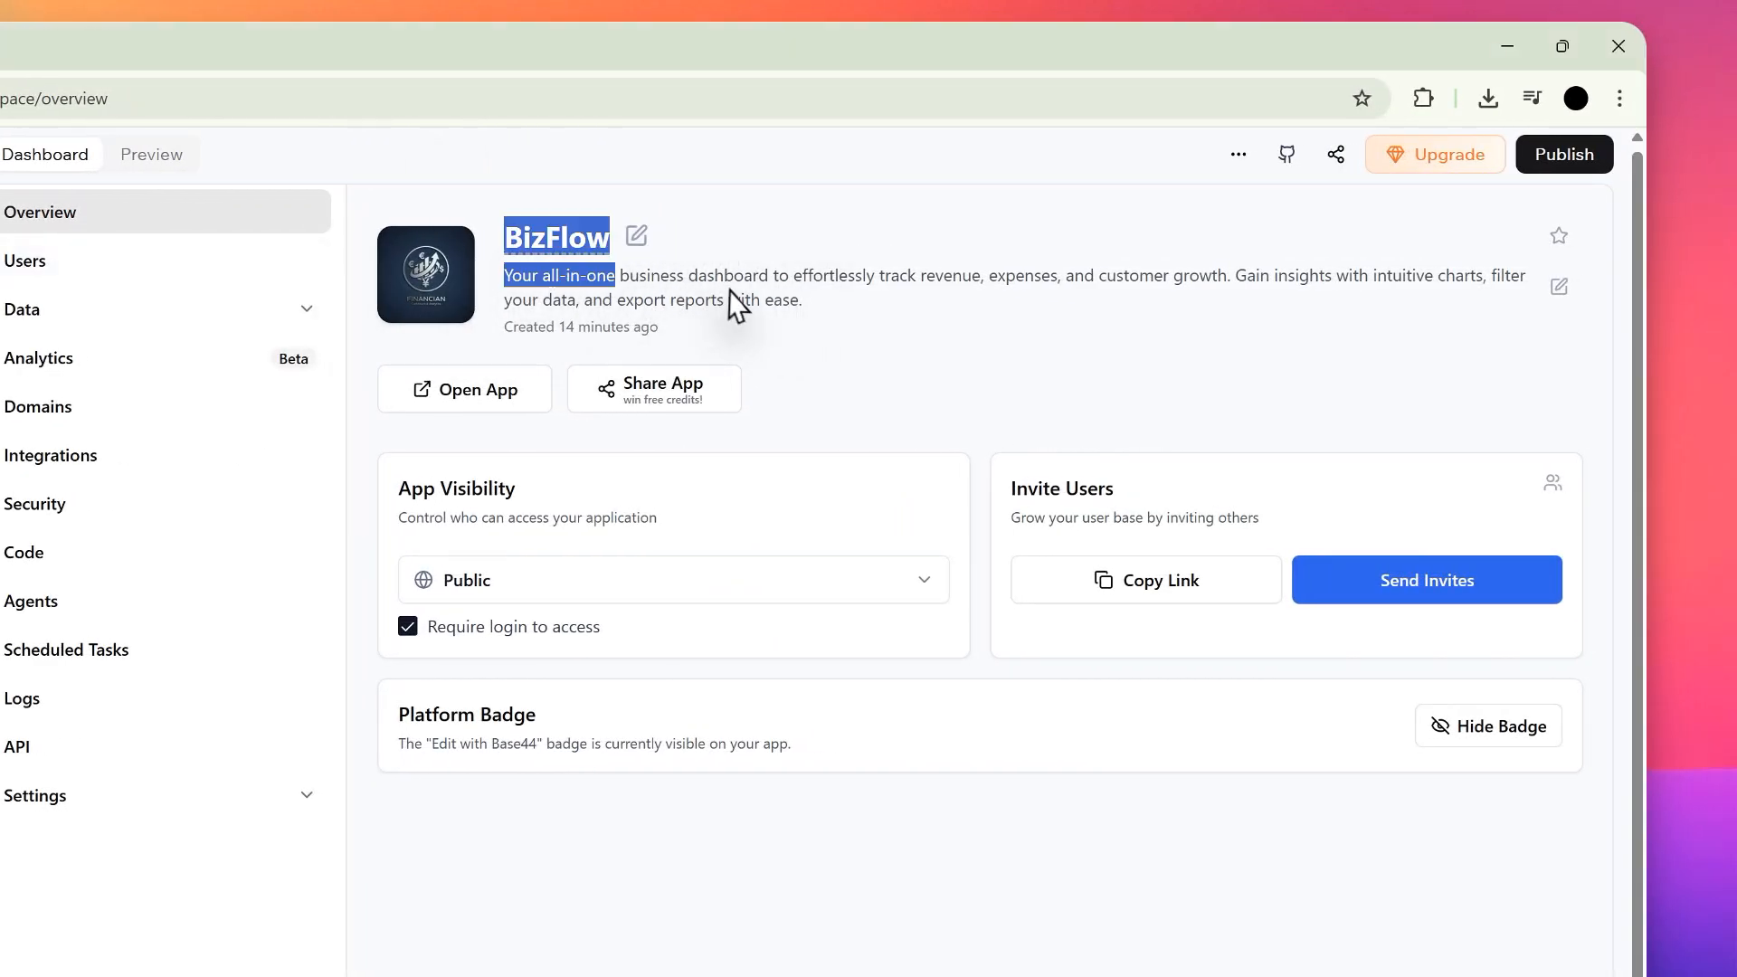
left_click(908, 362)
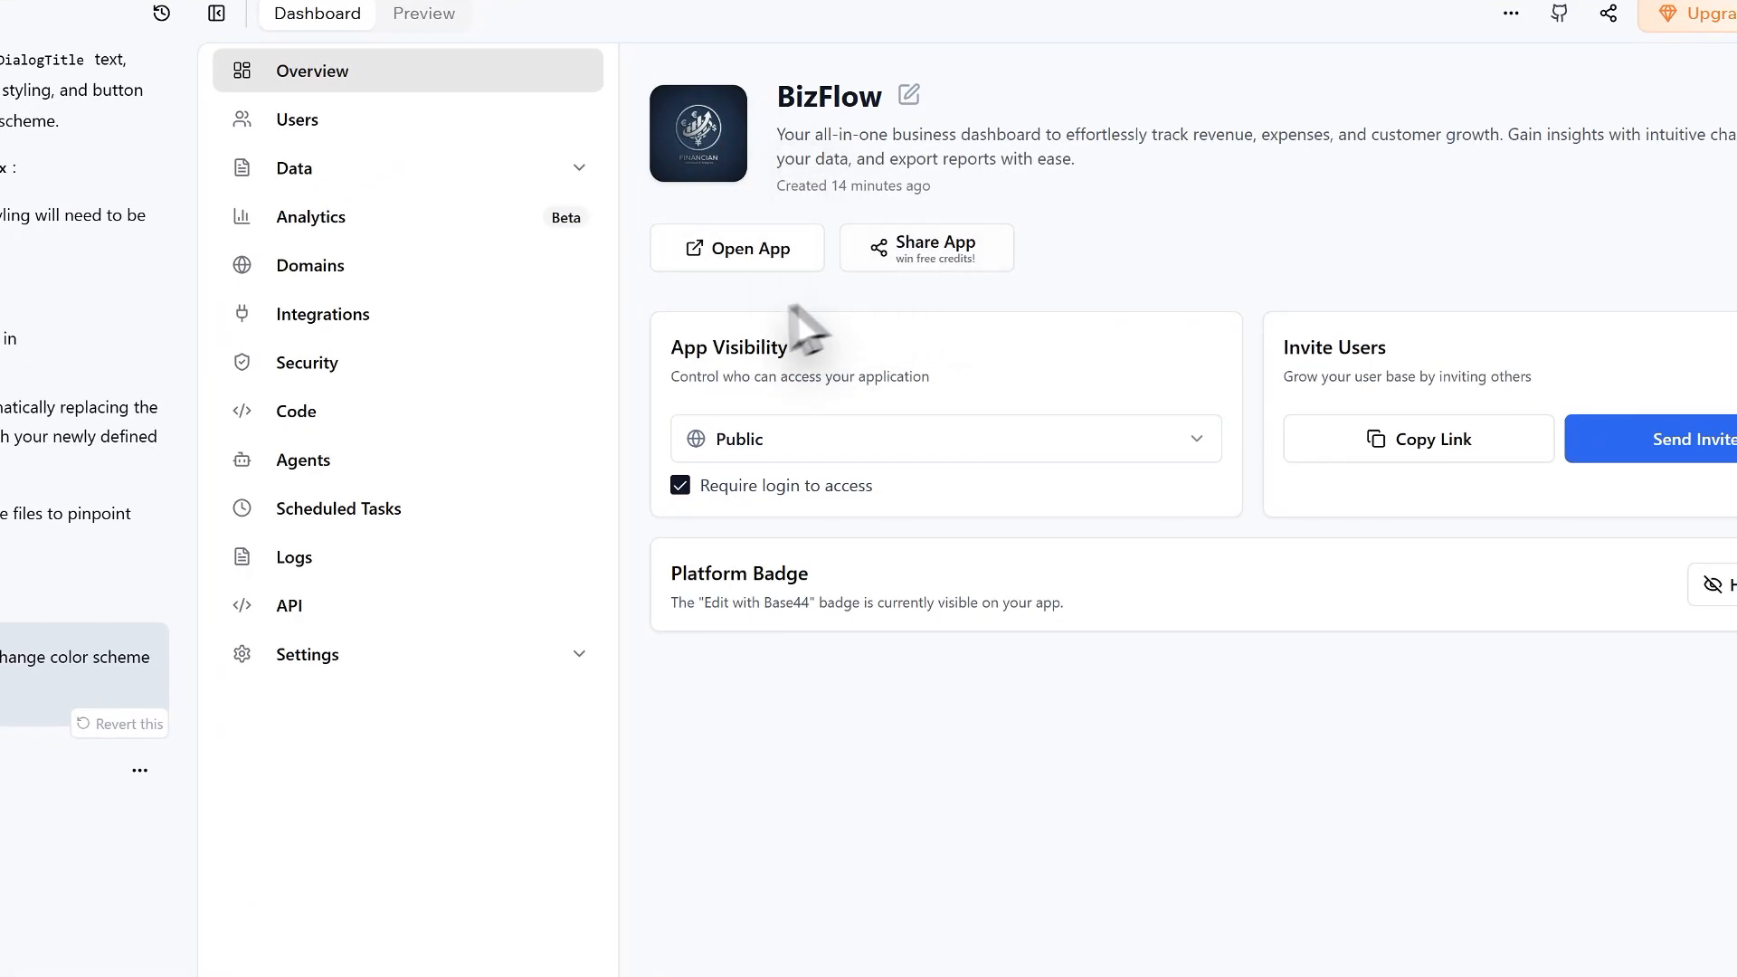
Step: Examine the App Visibility setting on the overview and its access options, keeping Public
left_click_drag(677, 347, 835, 441)
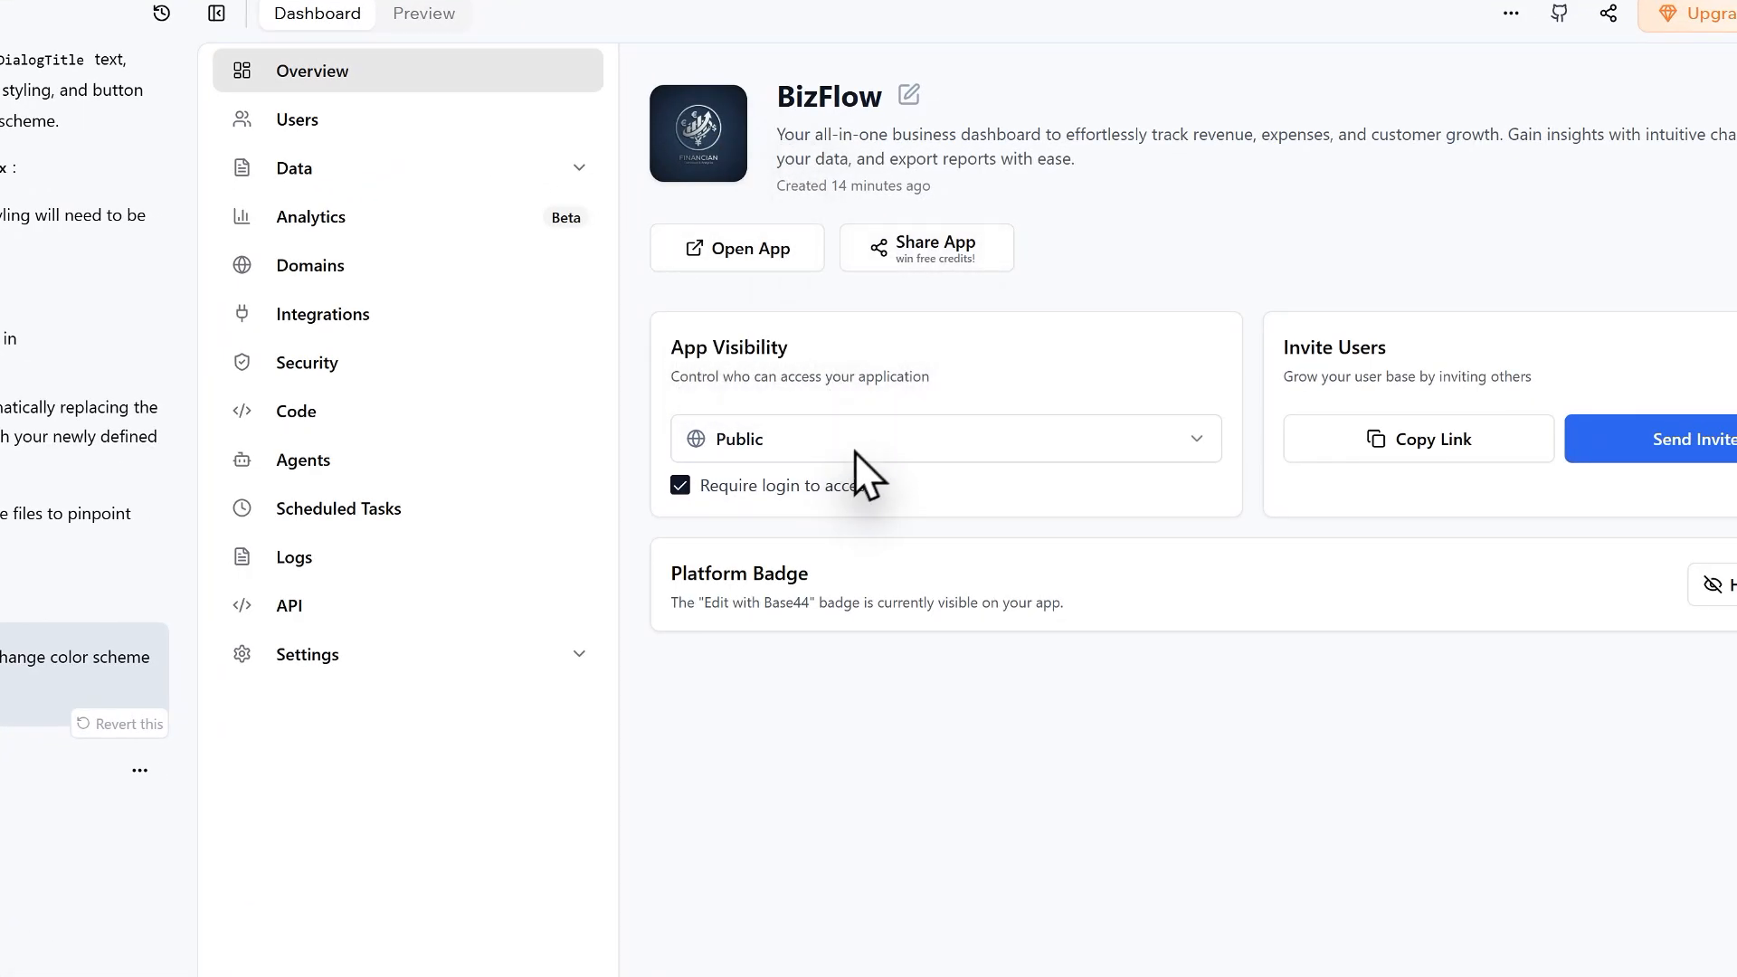
left_click(858, 450)
left_click(864, 442)
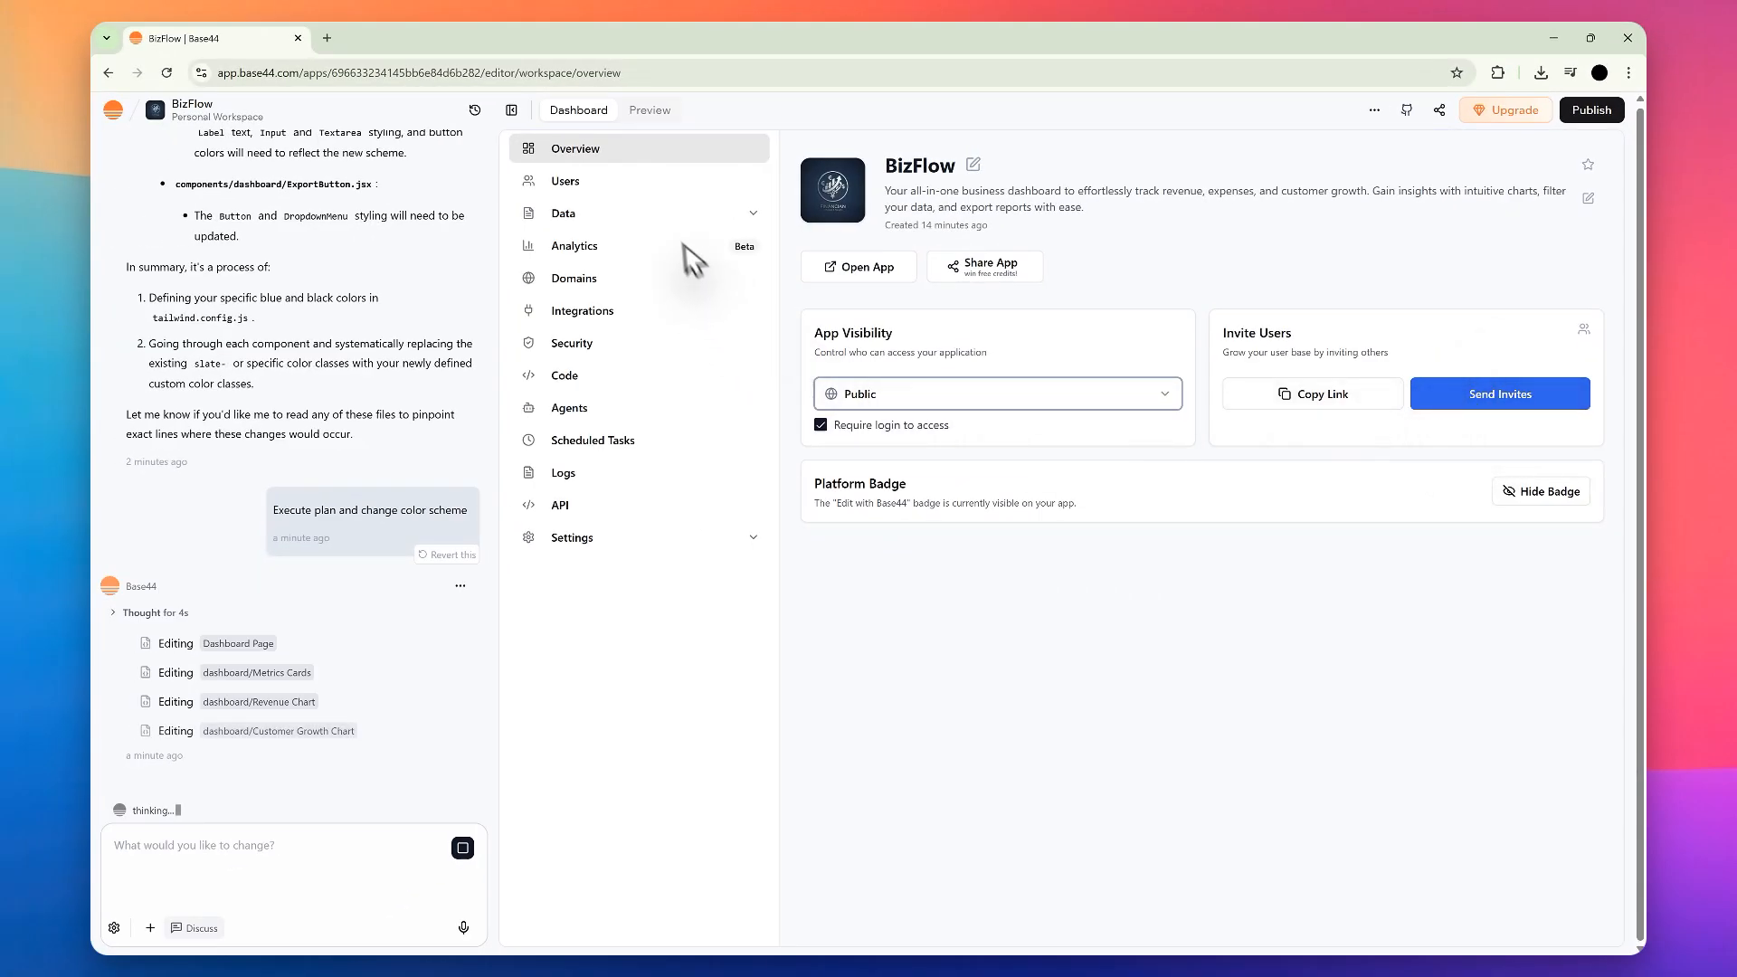
Step: View the app's Users and Analytics pages and its Transaction and Customer data tables
left_click(641, 184)
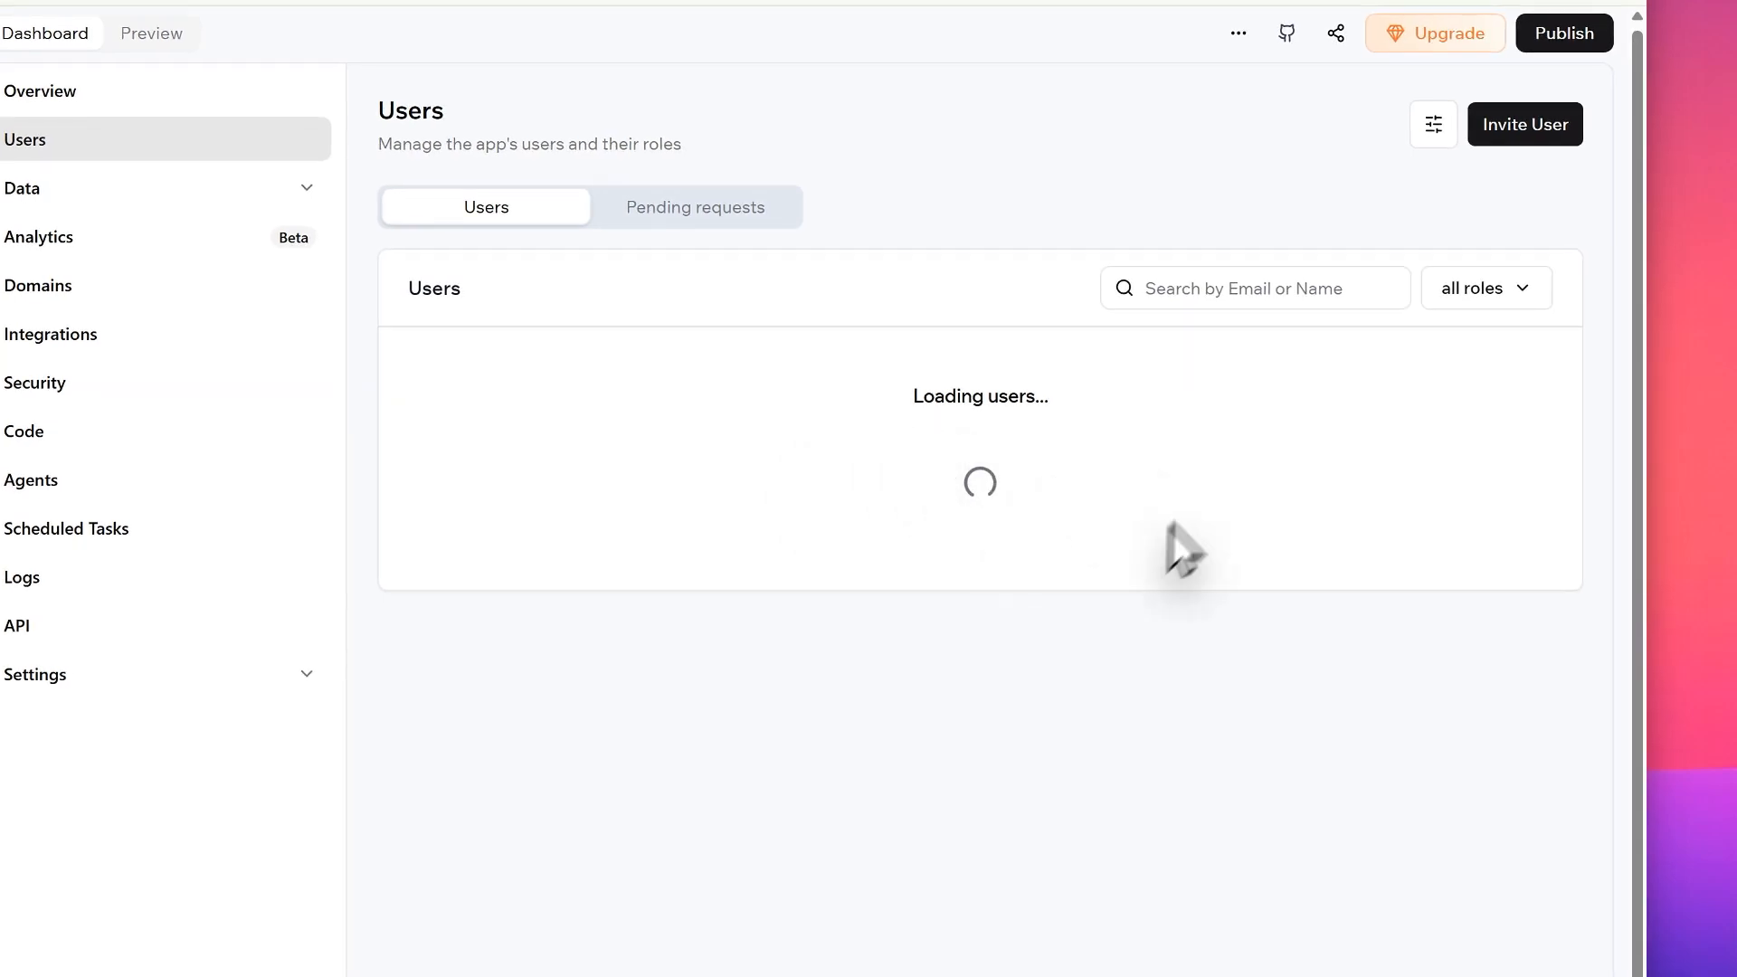
left_click(237, 288)
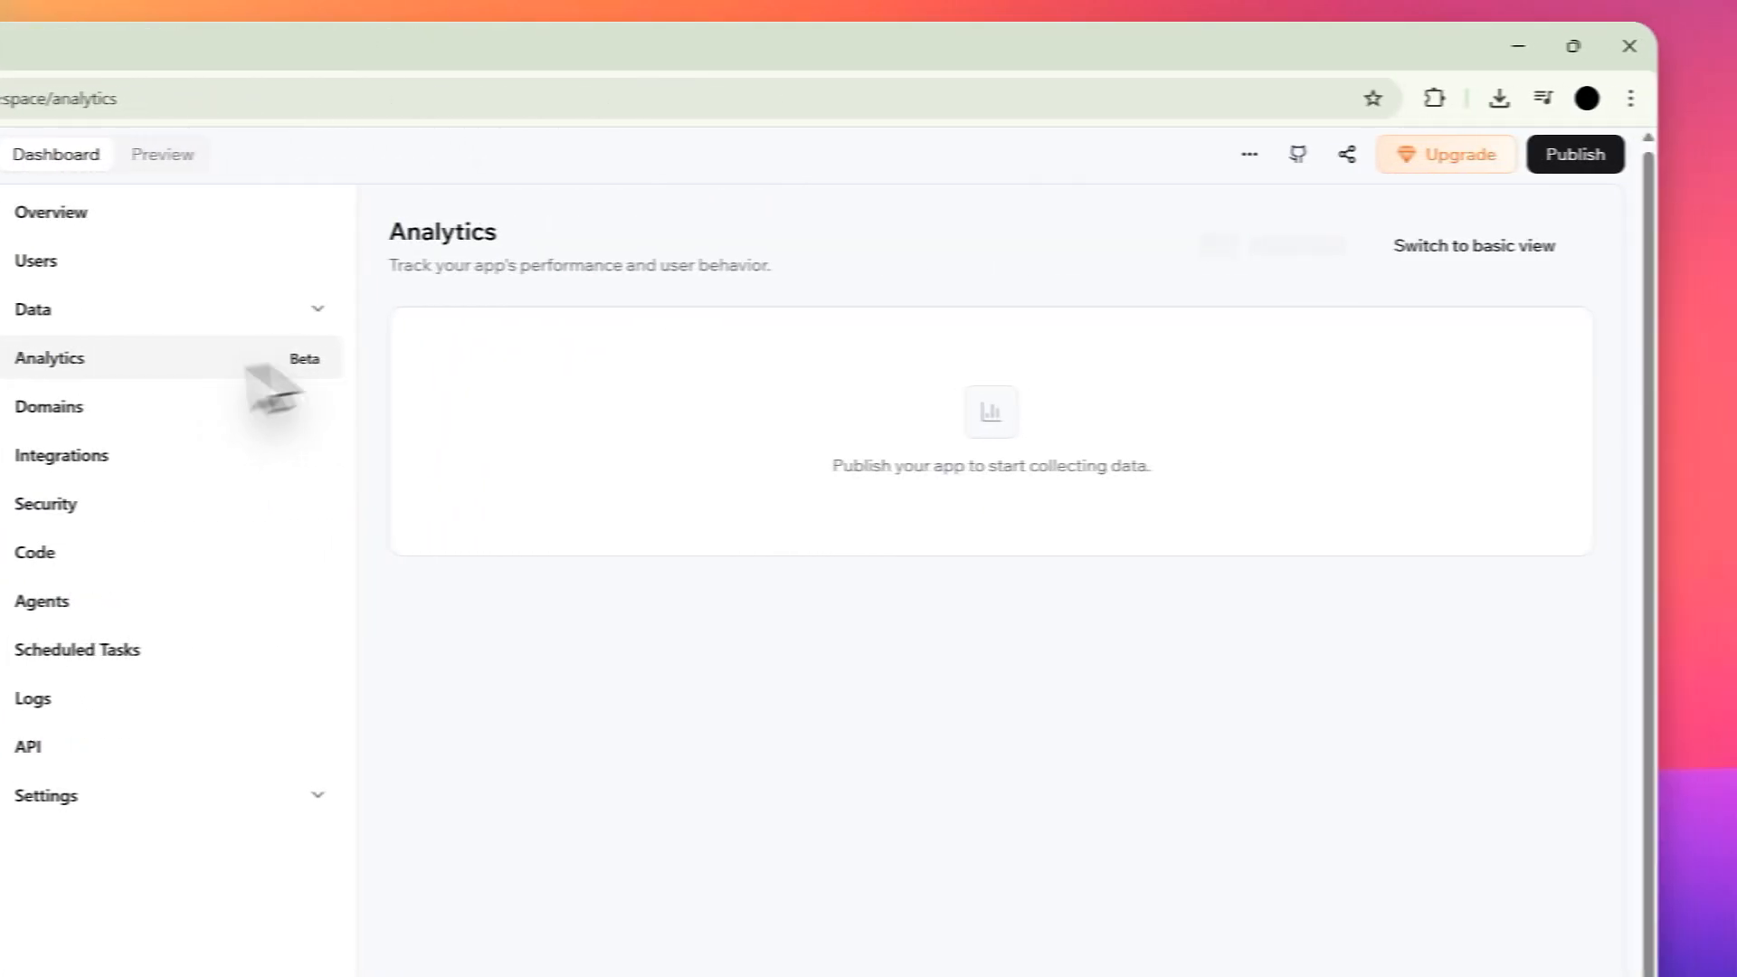
left_click(137, 321)
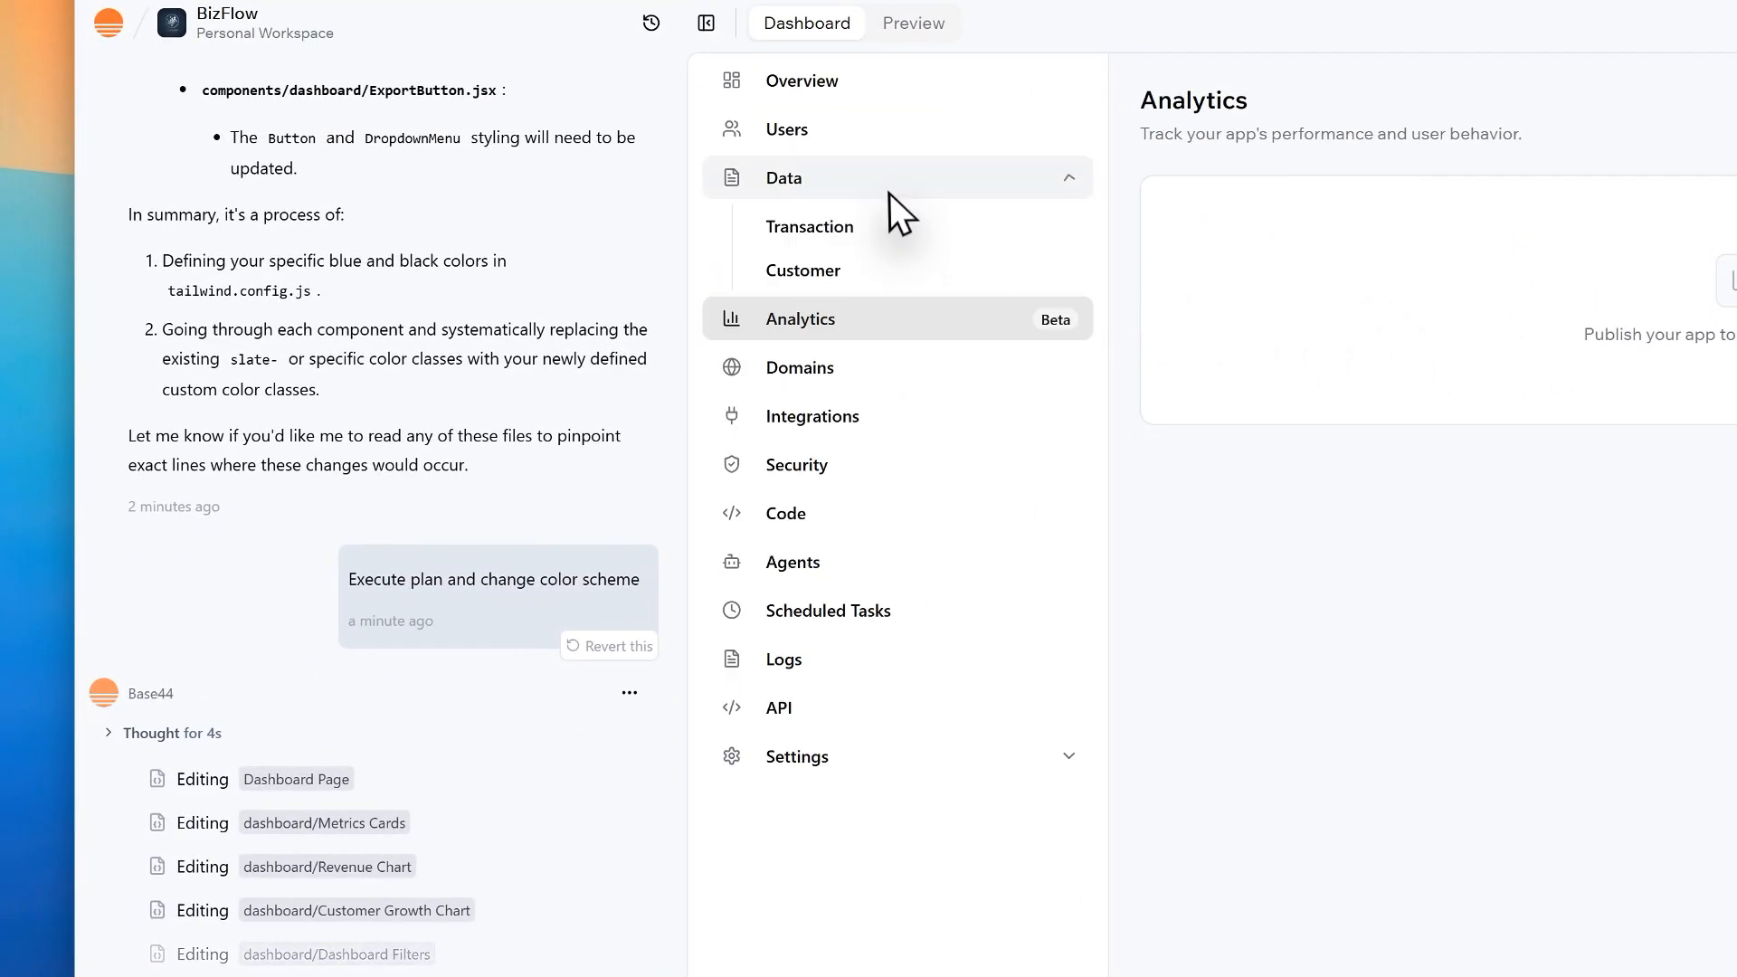
left_click(855, 232)
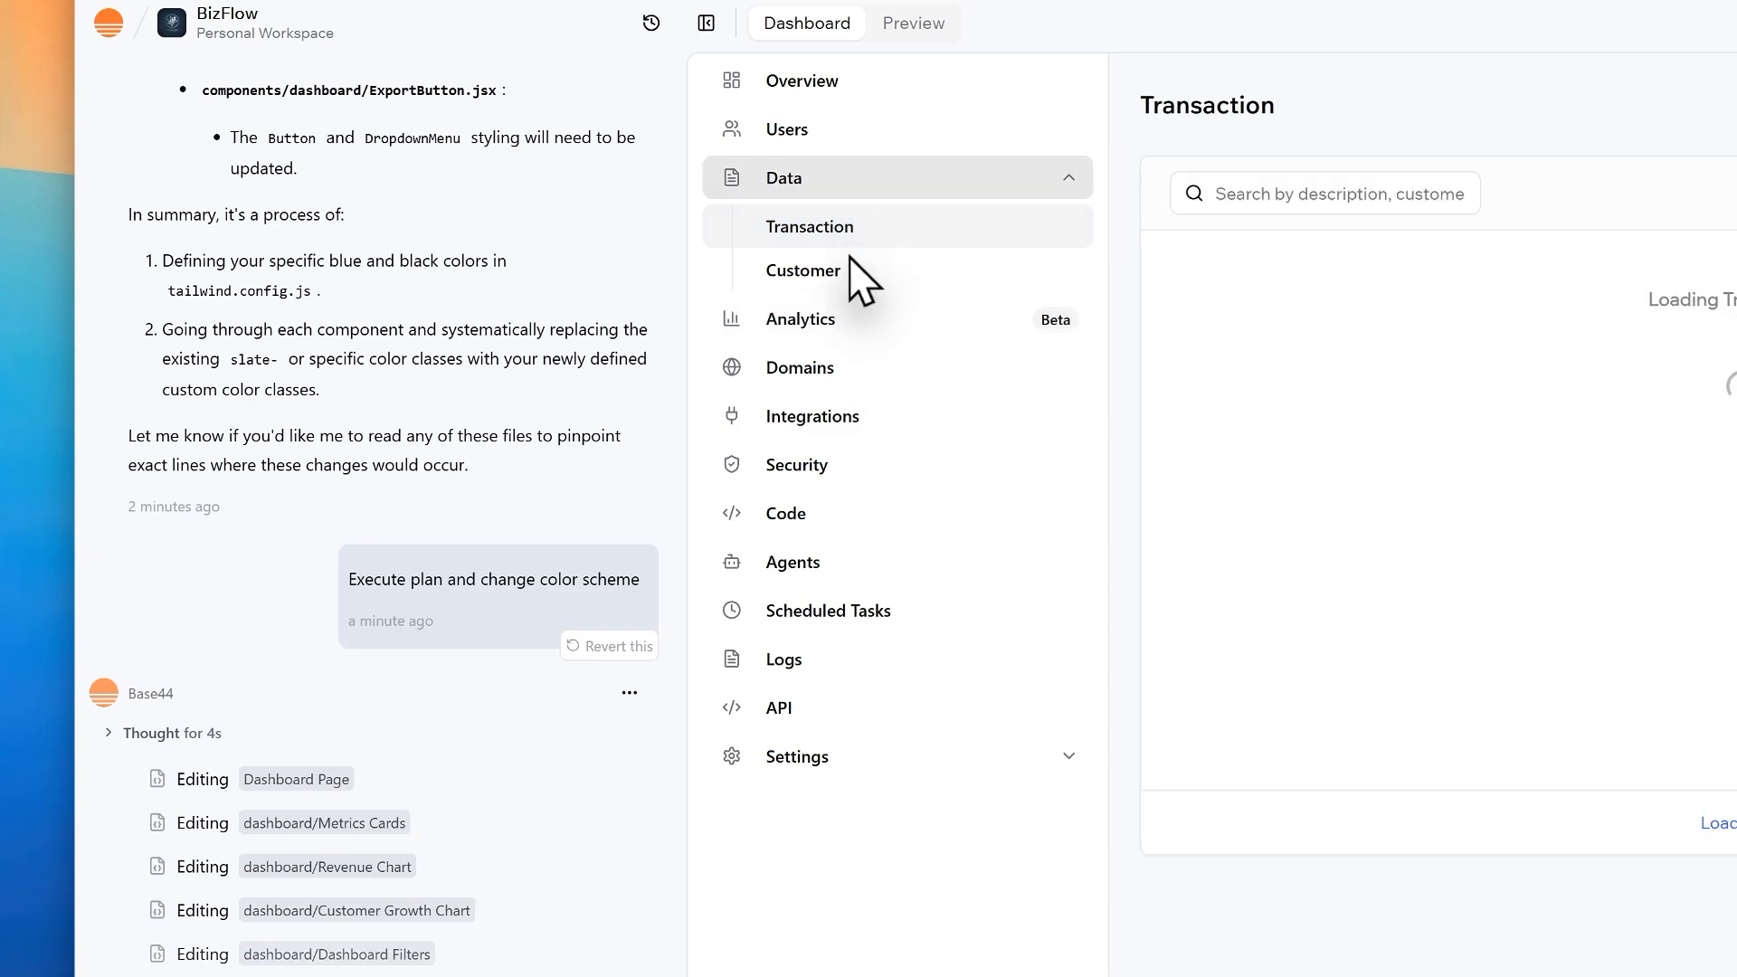
left_click(848, 266)
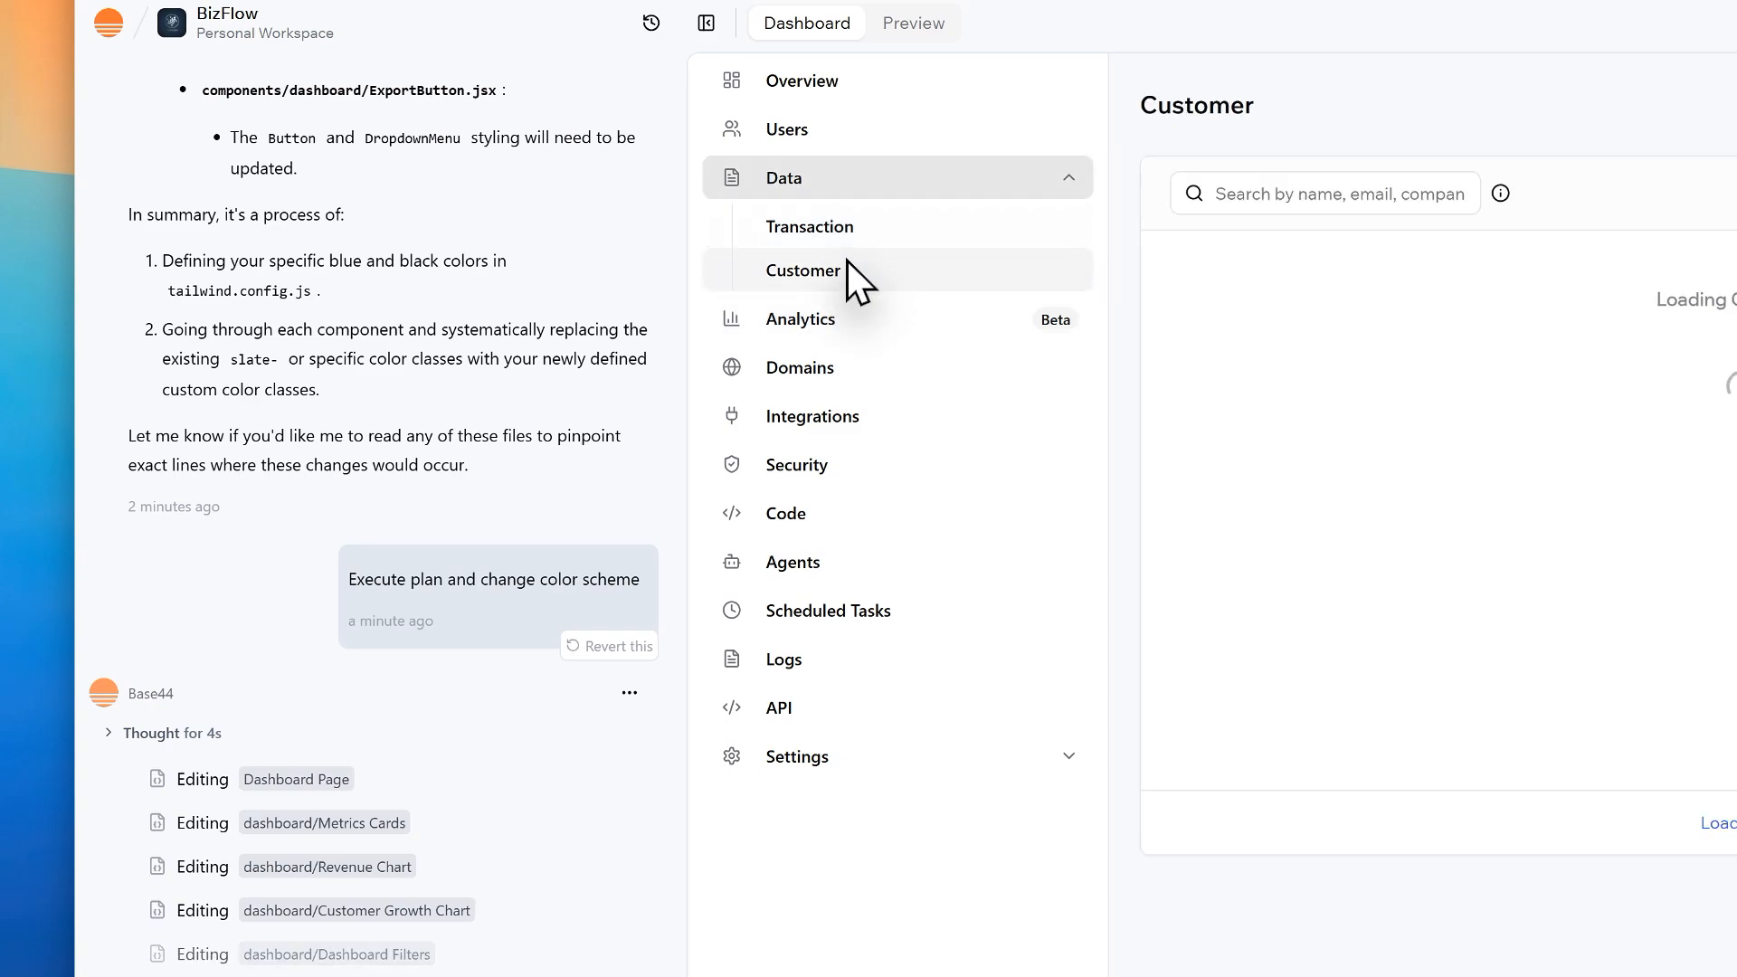
Step: View the Domains and Integrations pages and examine the data entity access rules on the Security page
left_click(870, 369)
left_click(861, 431)
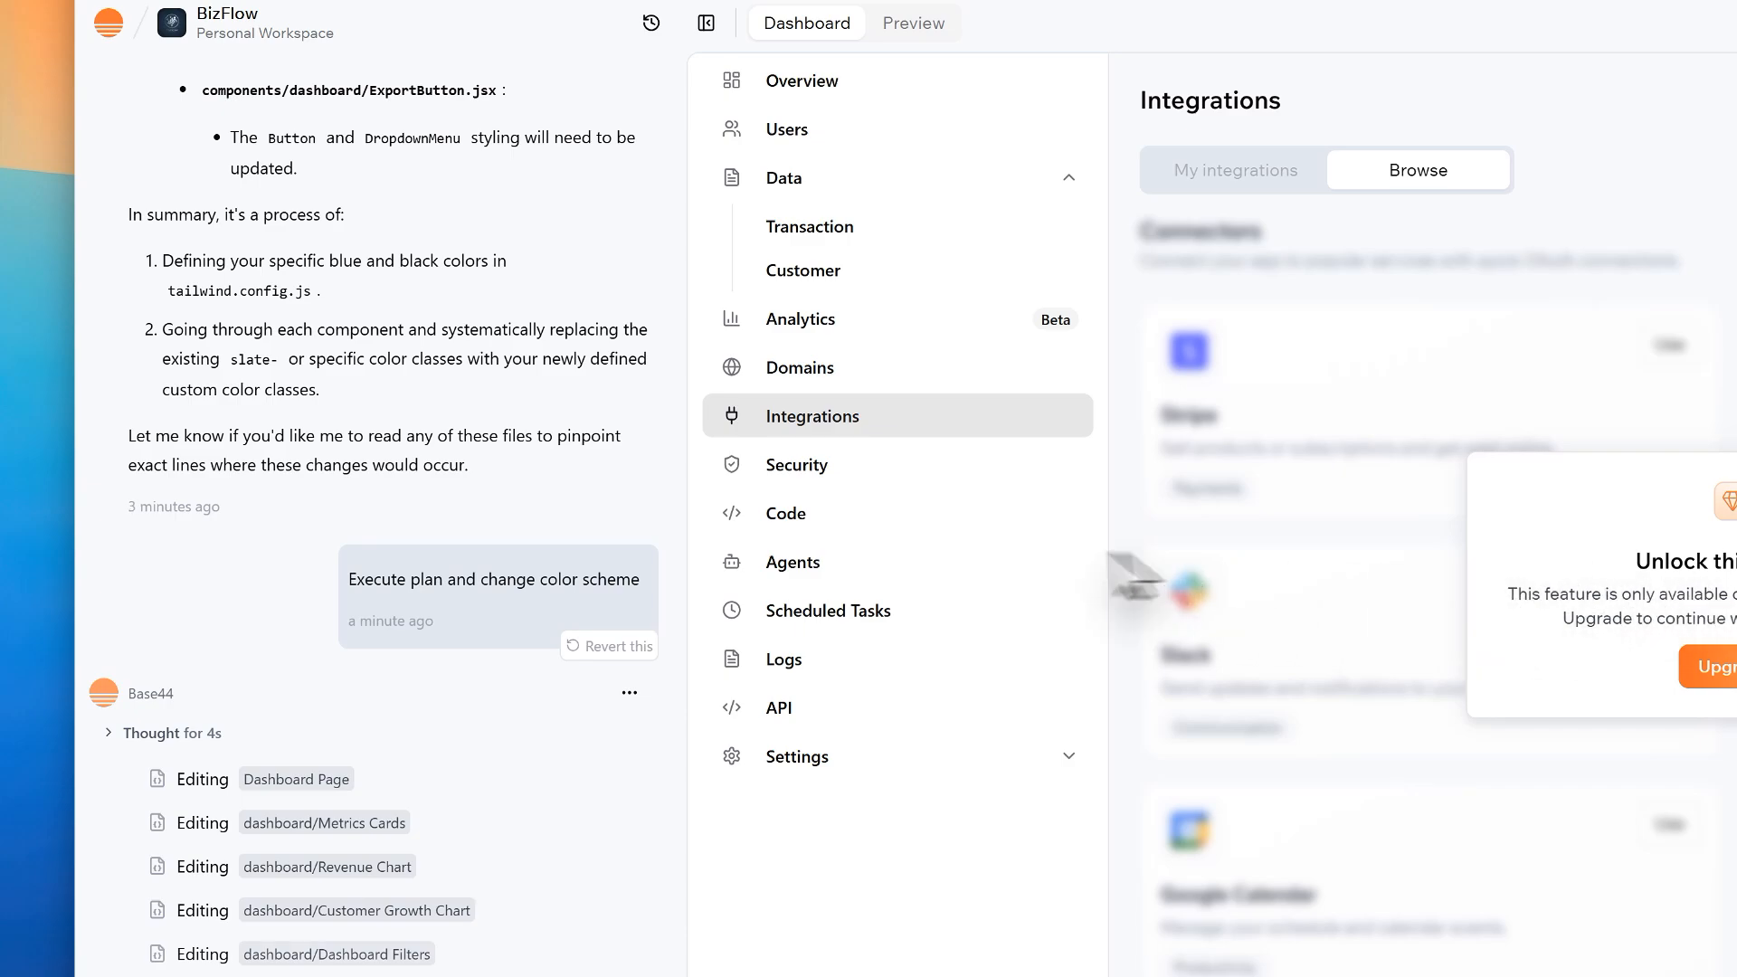
left_click(880, 477)
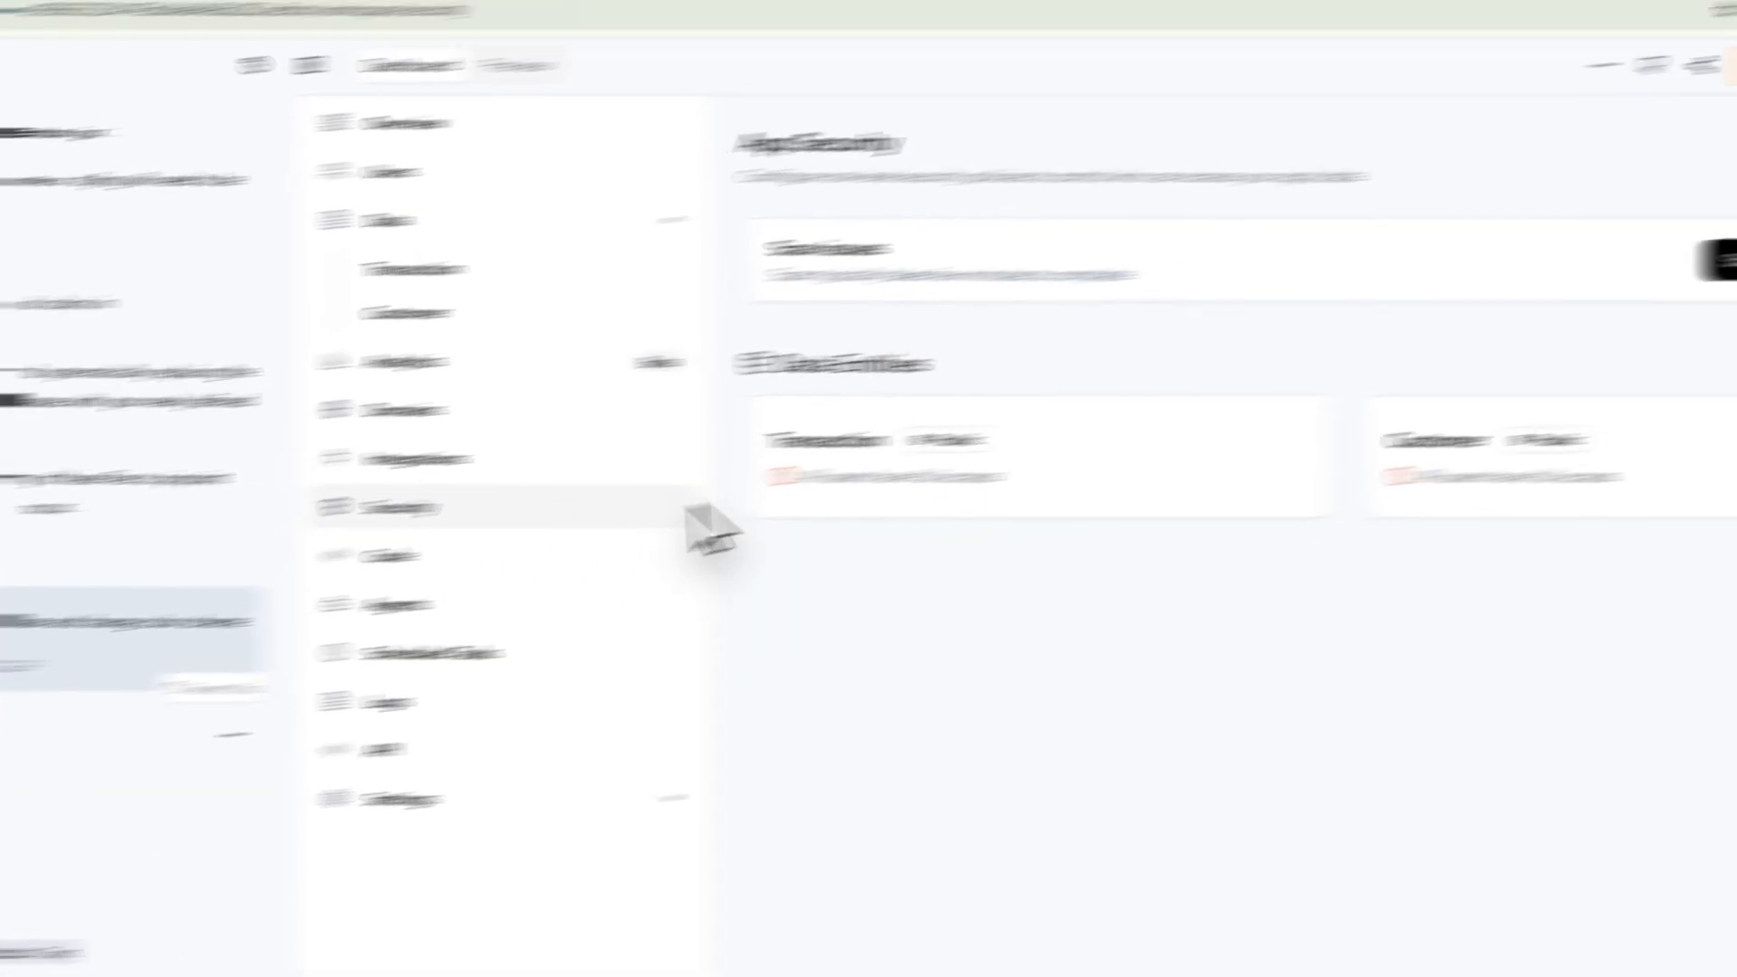
left_click_drag(1089, 601, 682, 376)
left_click(1101, 418)
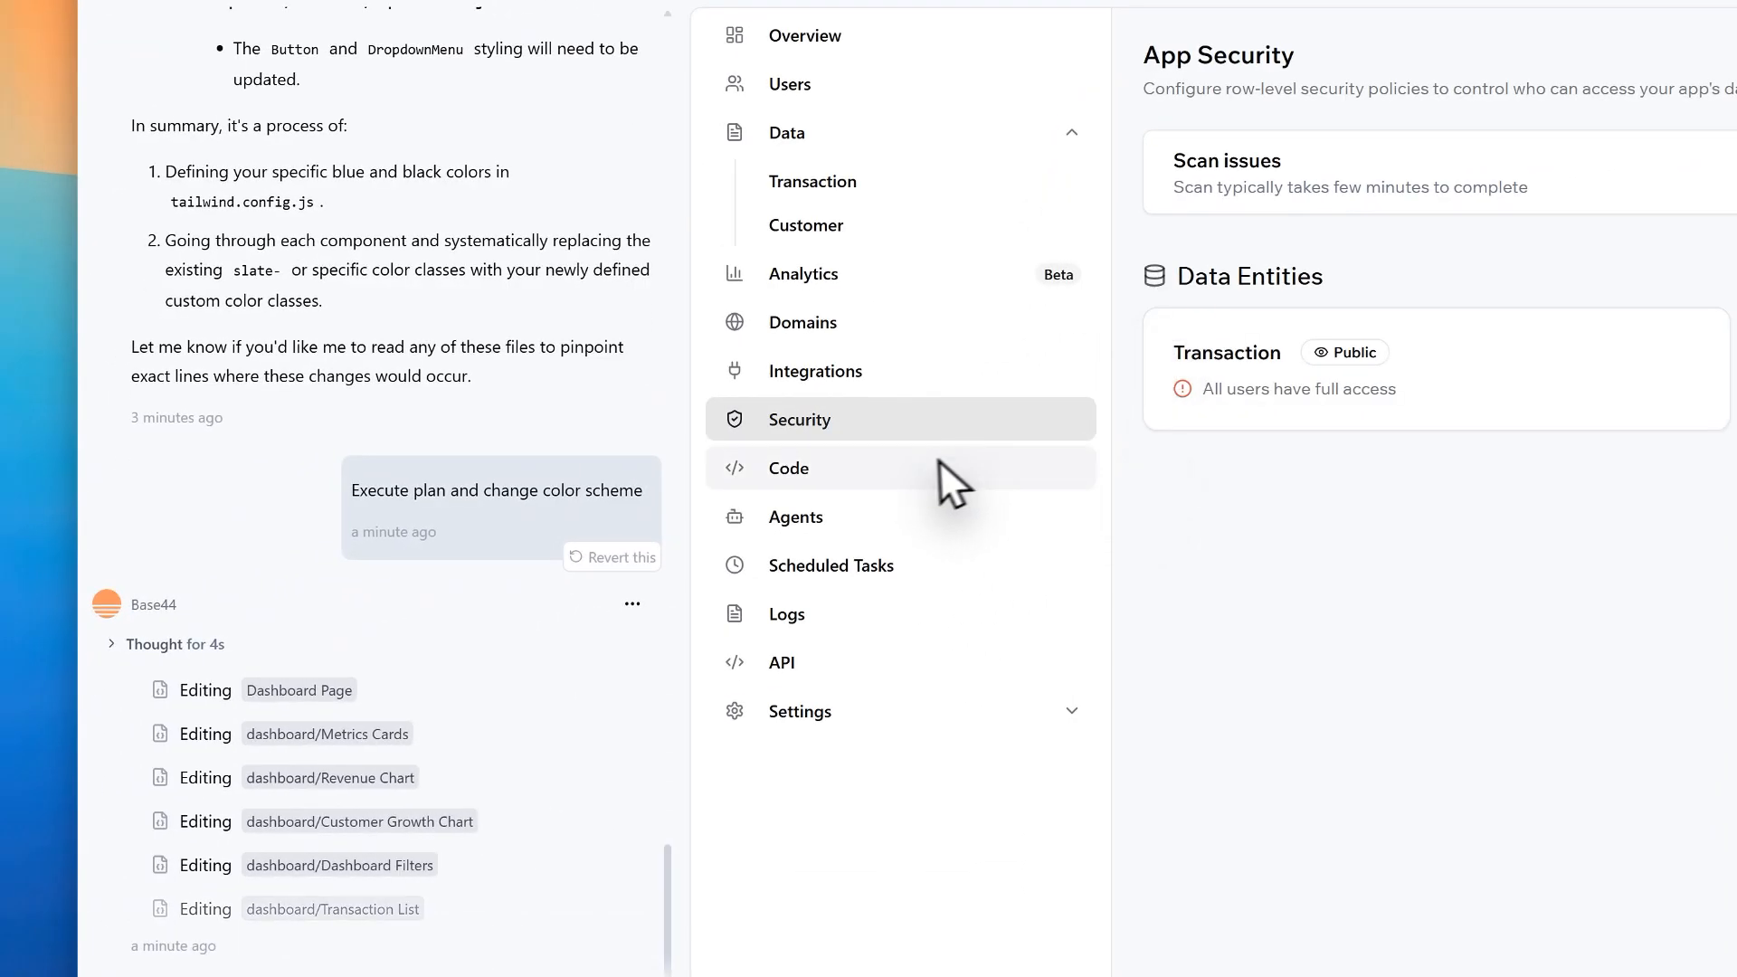
Step: View the app's code files, API integration examples, scheduled tasks and system logs
left_click(859, 475)
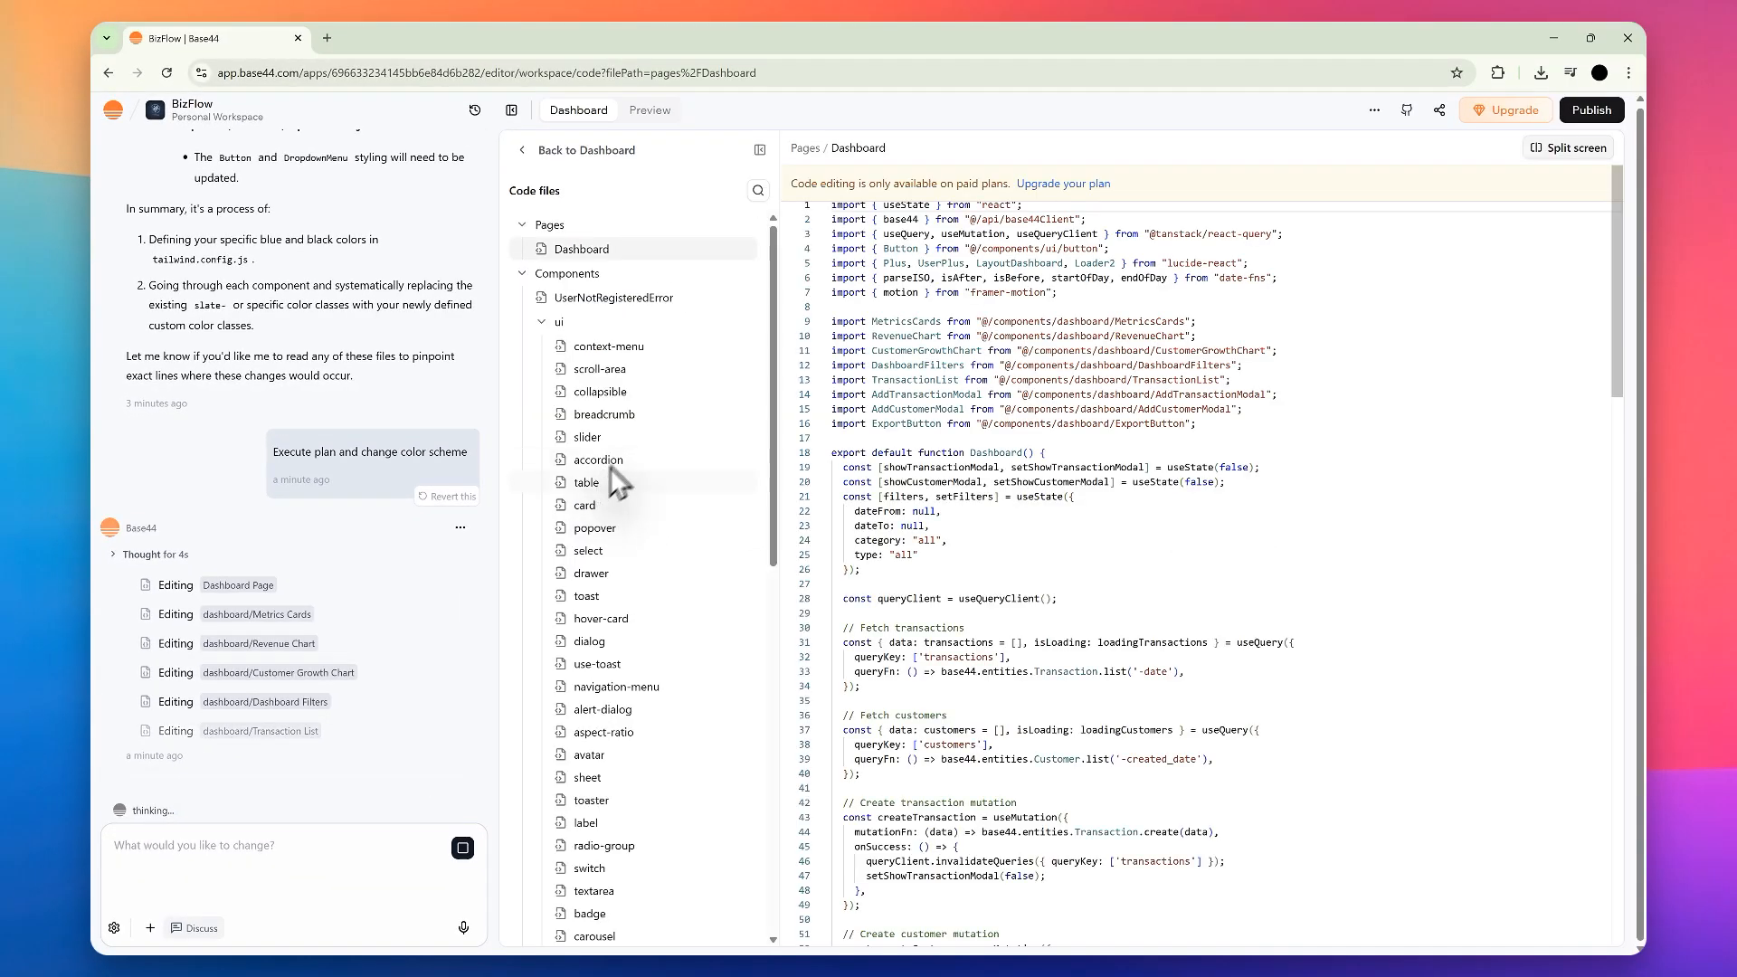
left_click(543, 151)
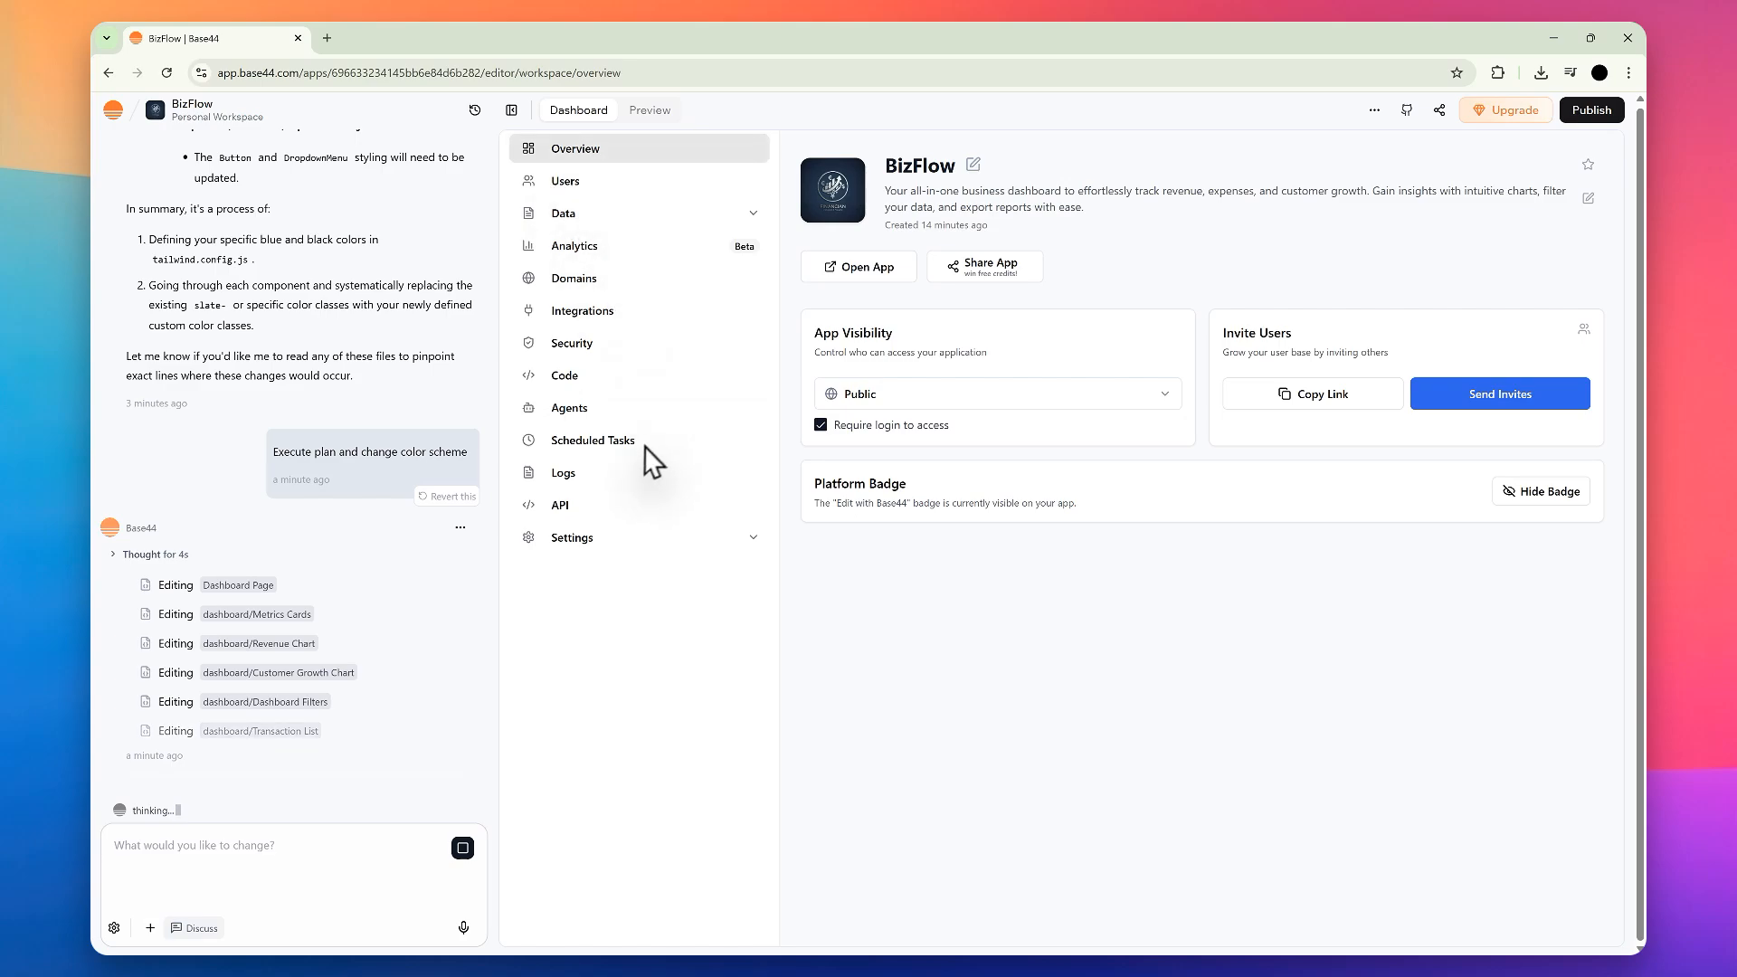
left_click(570, 505)
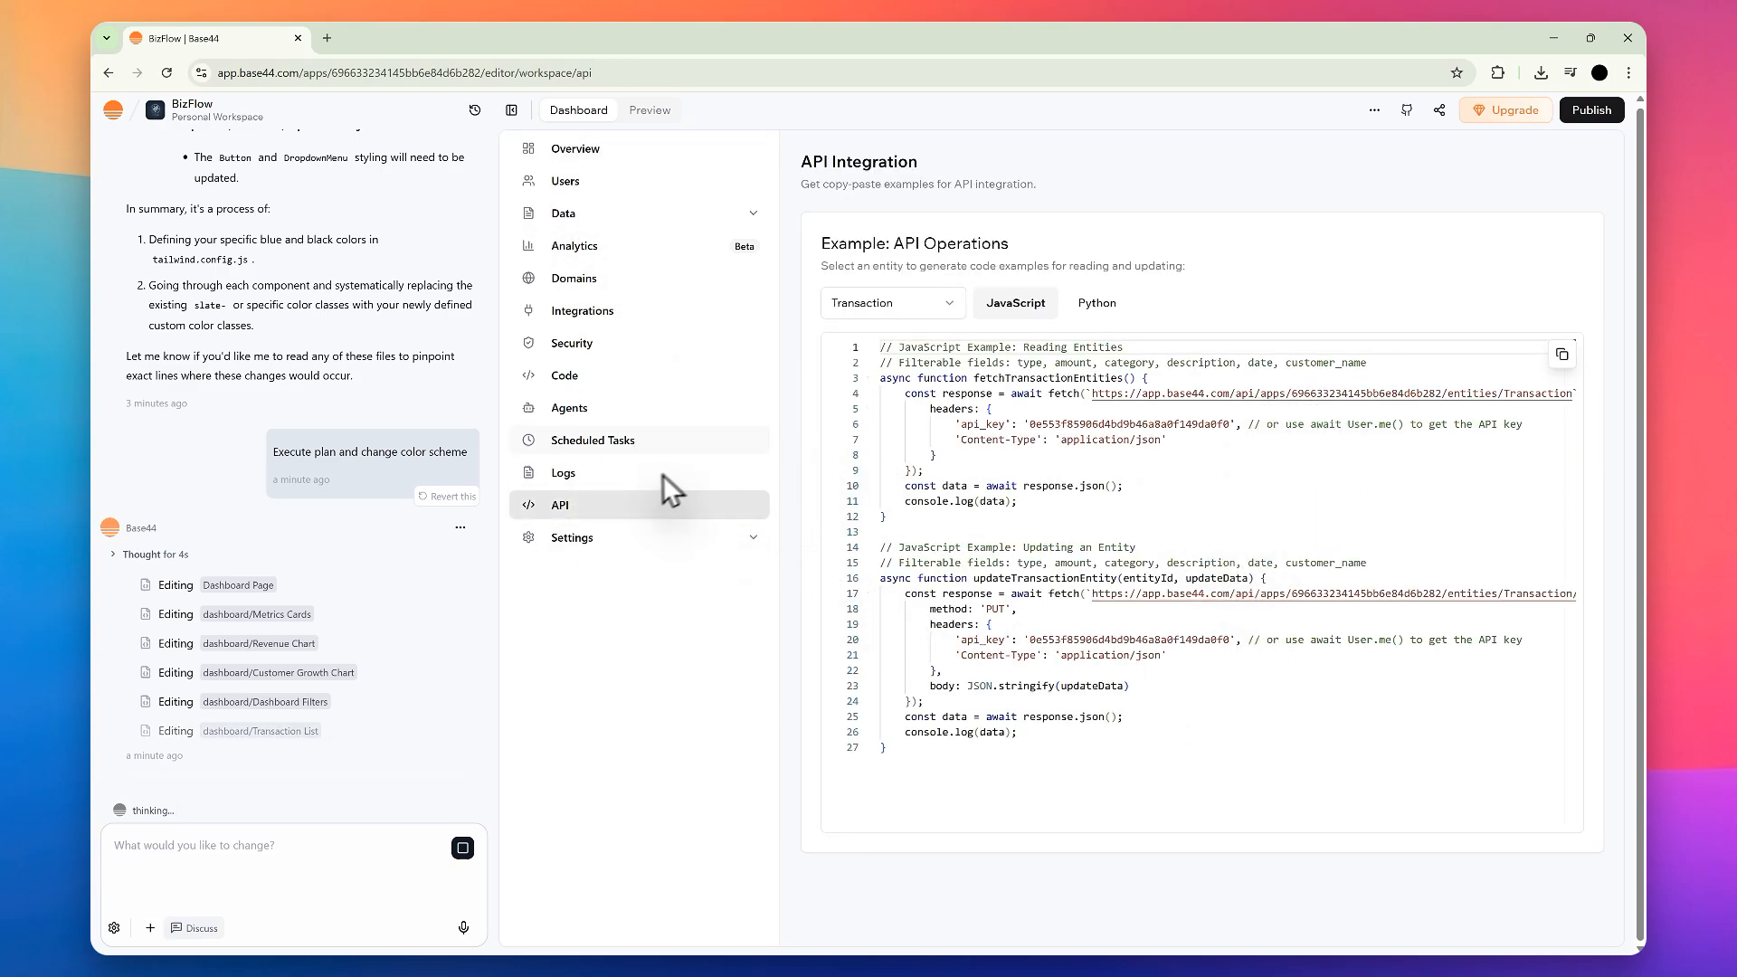
left_click(634, 443)
left_click(596, 480)
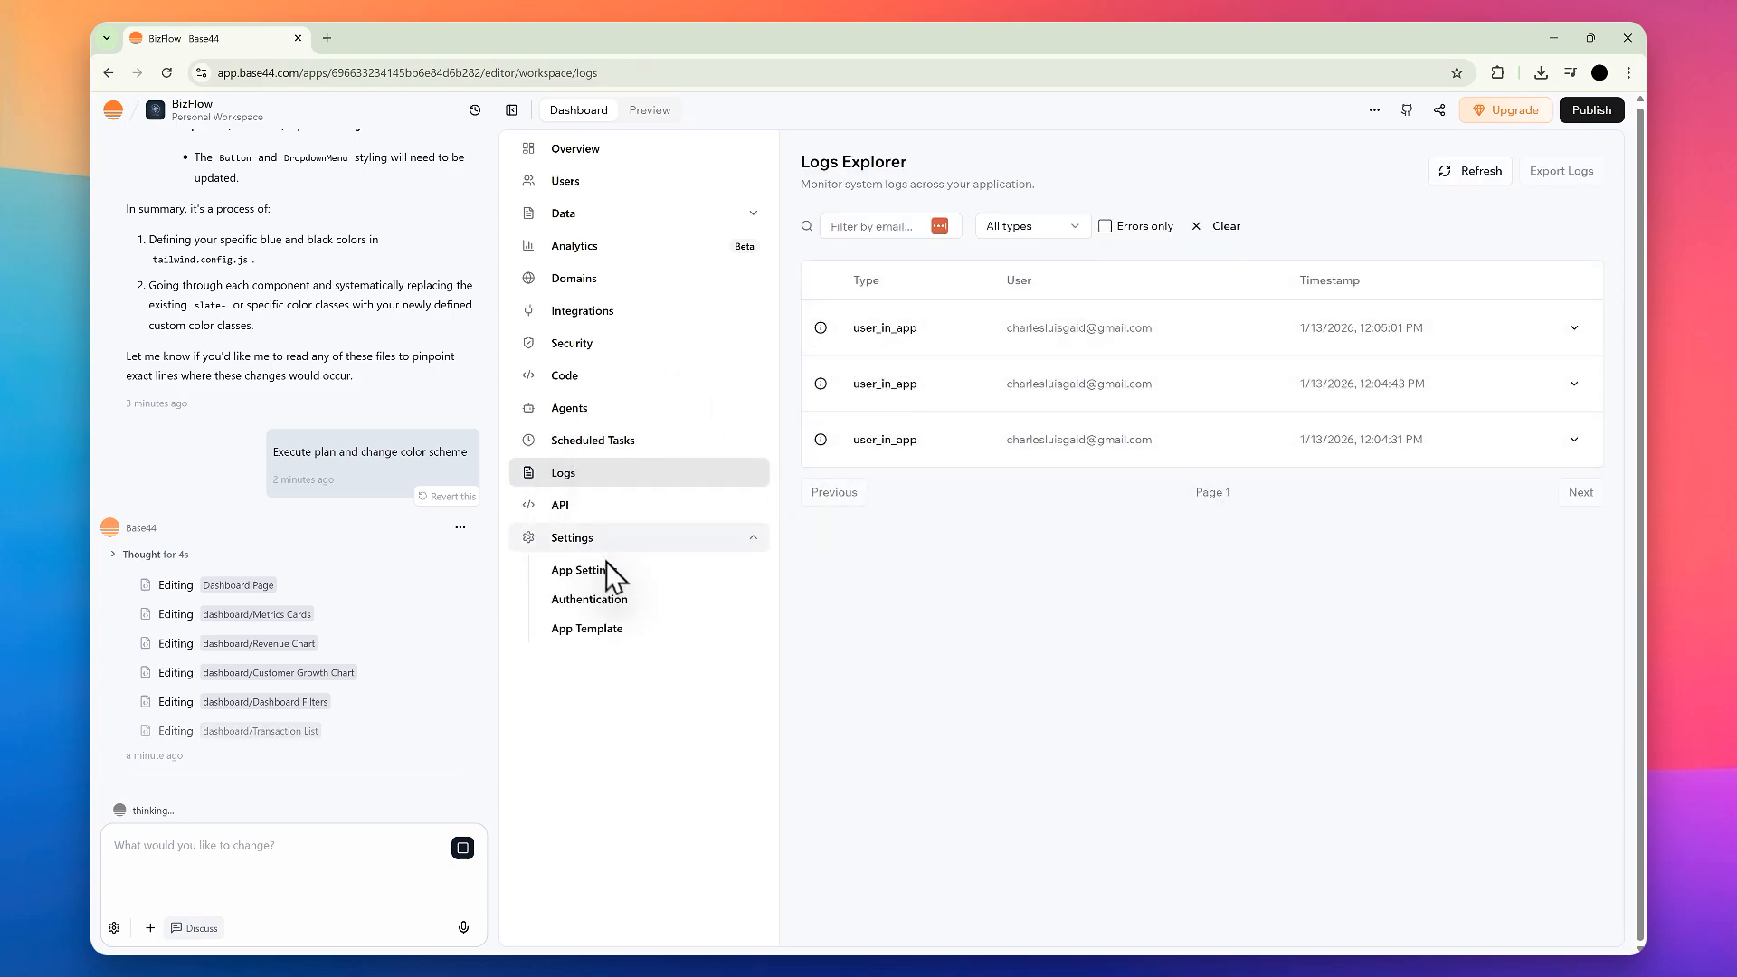
Step: View the app's Authentication, App Settings and App Template pages
left_click(608, 602)
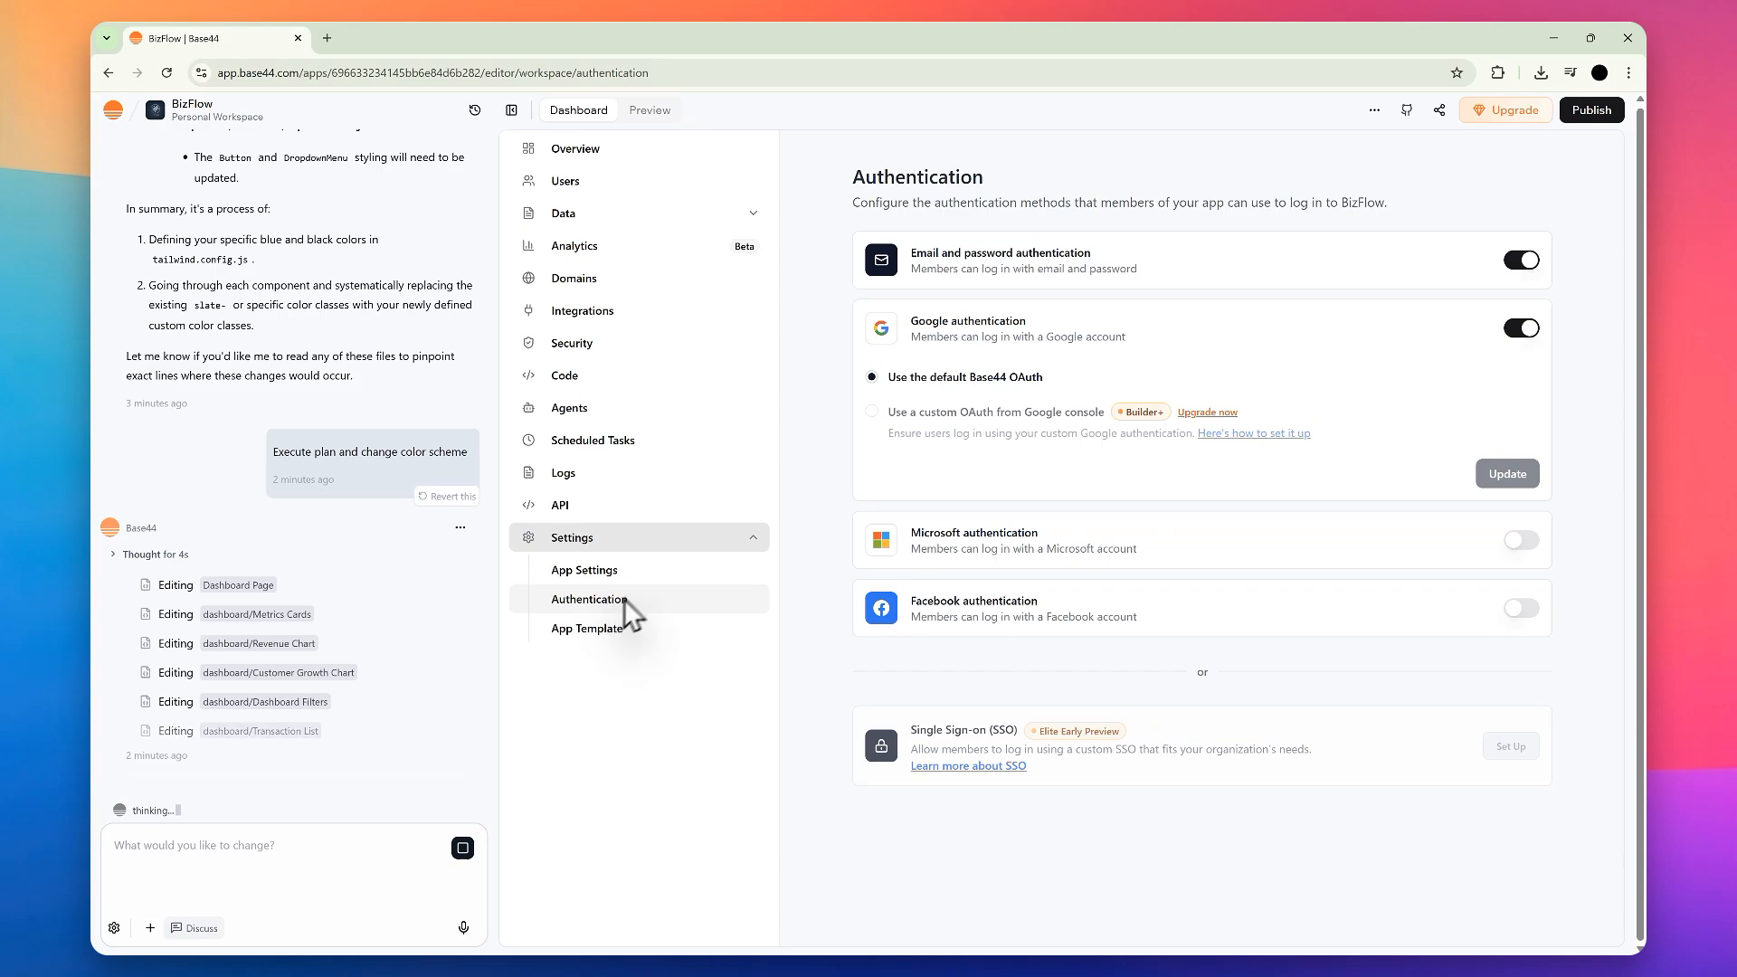
left_click(686, 570)
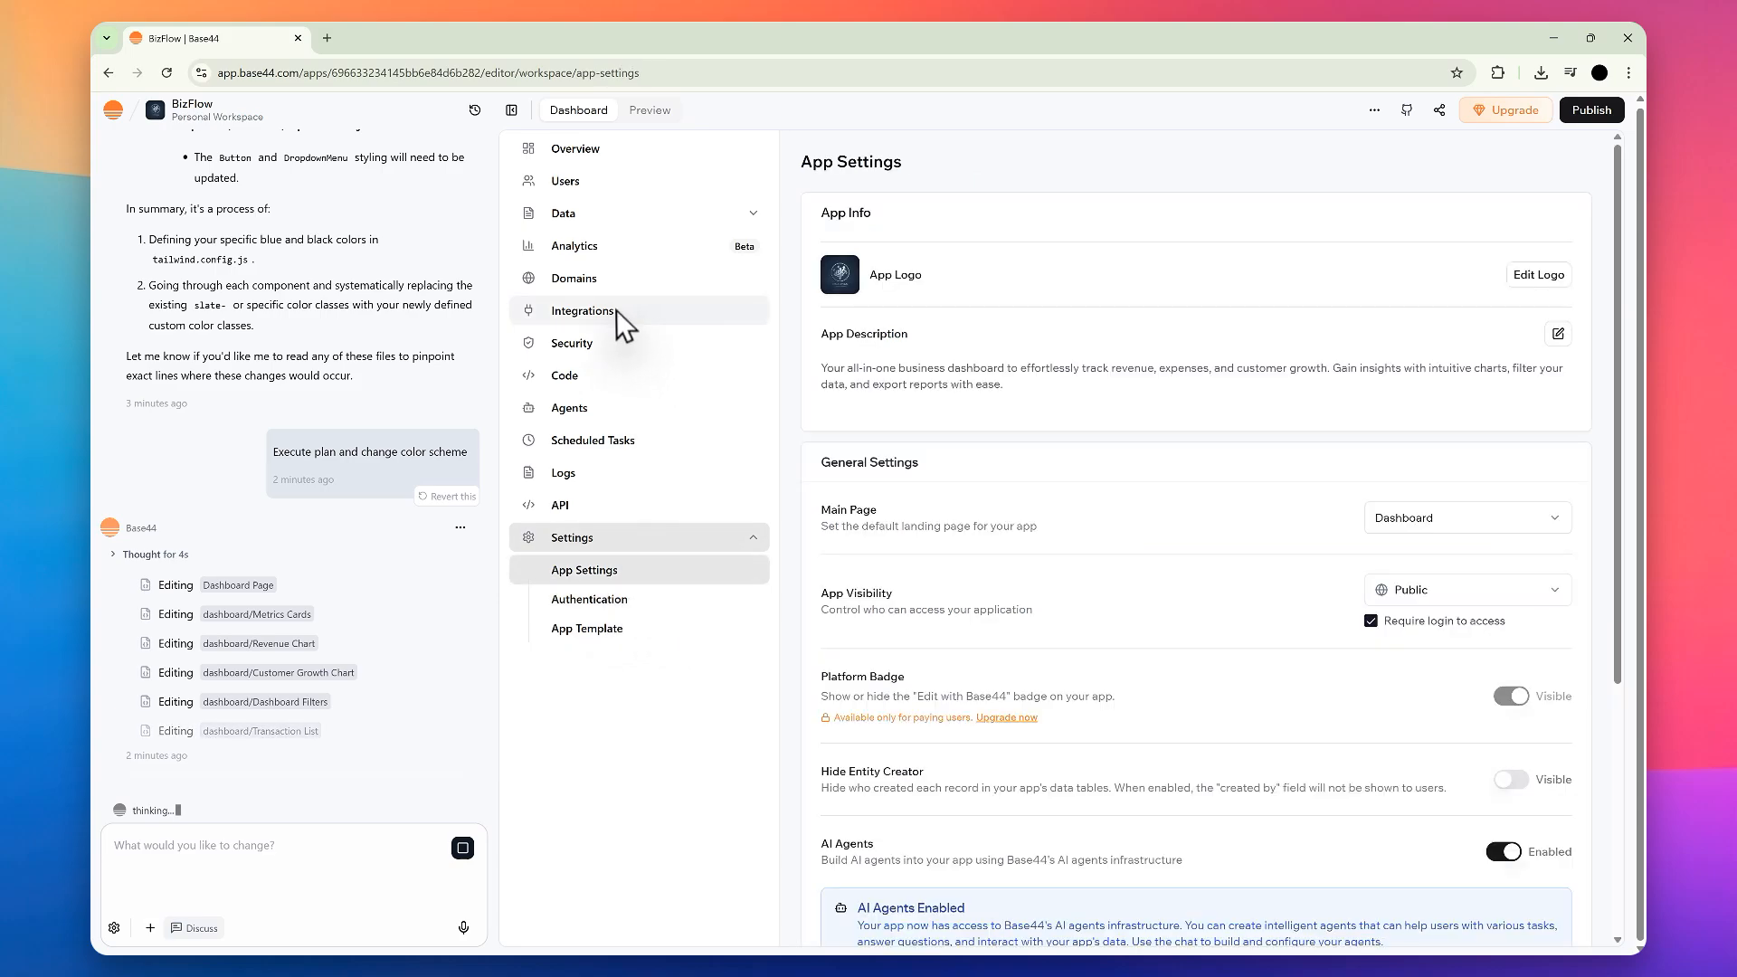
left_click(621, 634)
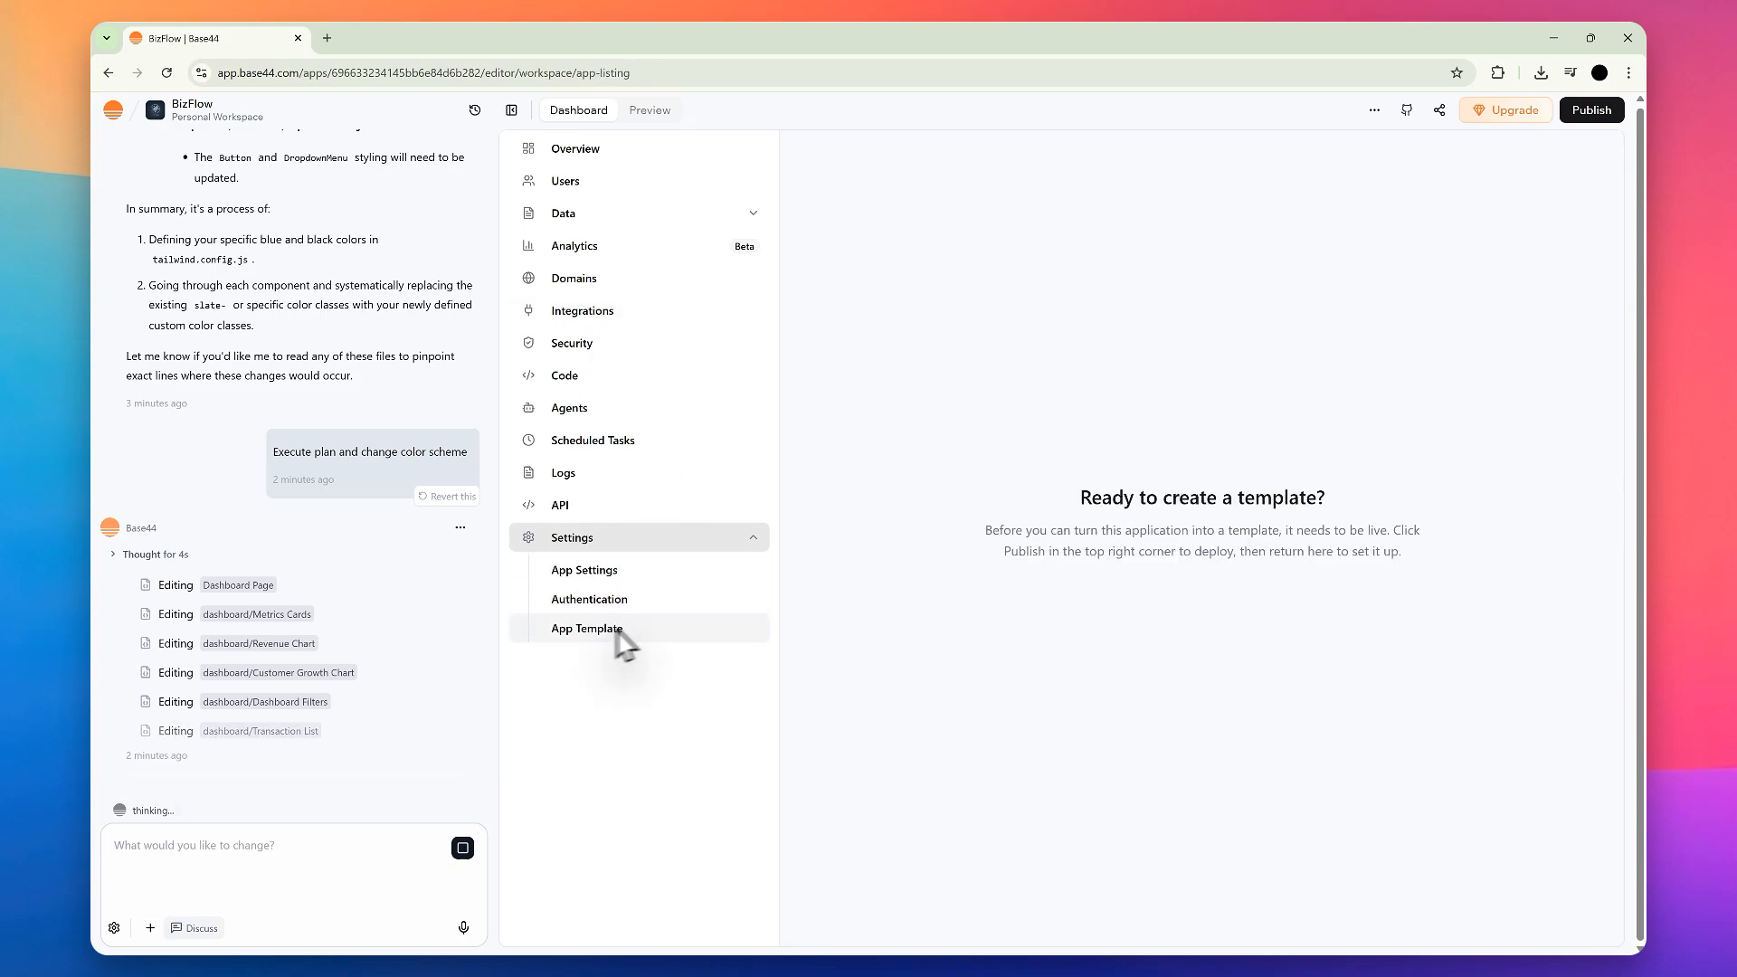
Step: Preview the recolored dashboard and examine the list of edited files in the chat
left_click(660, 112)
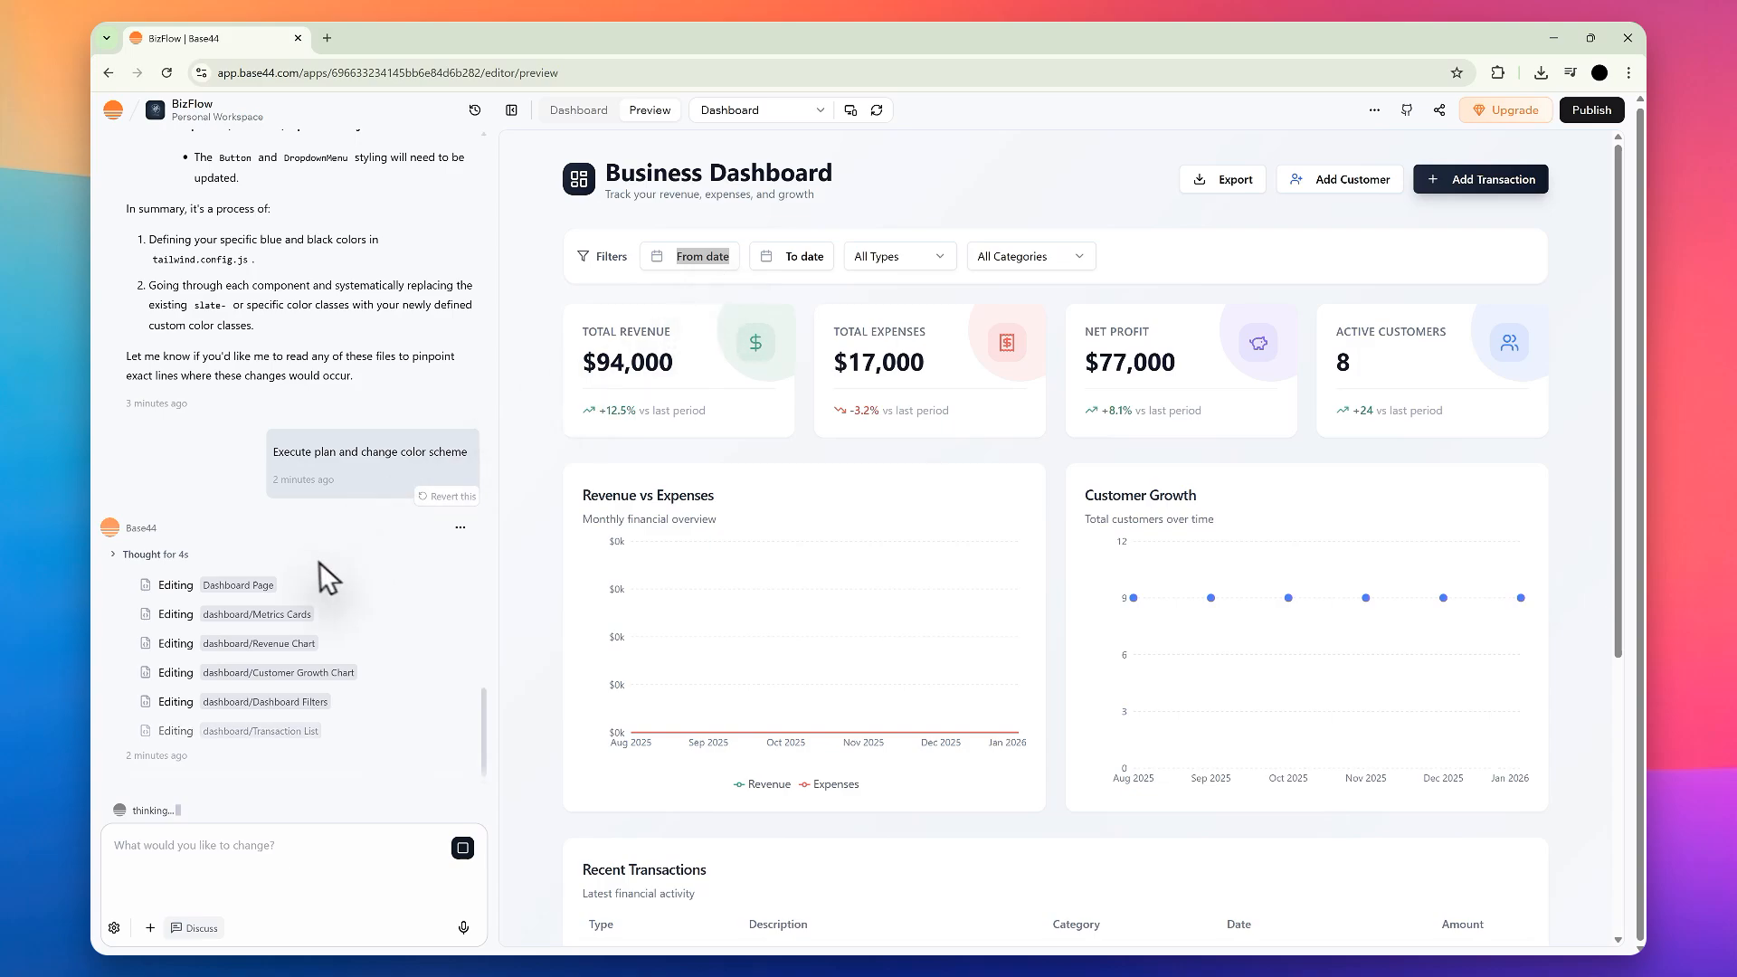
scroll(807, 652, "down", 2)
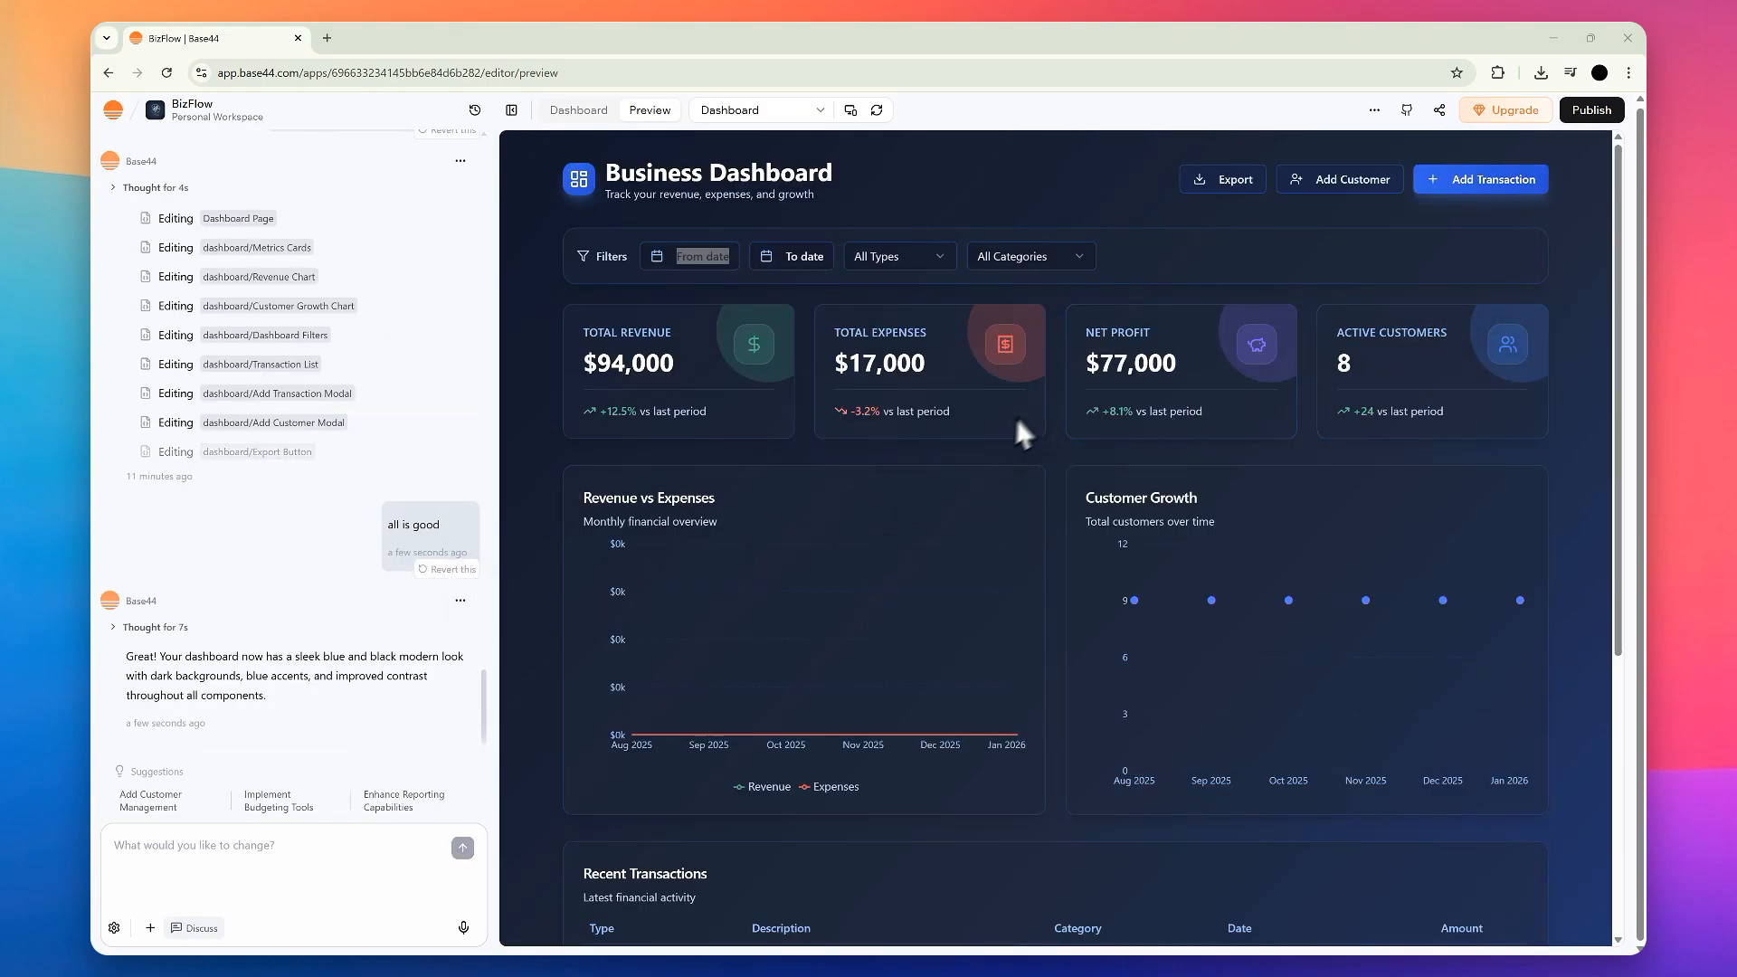
scroll(1009, 435, "down", 3)
scroll(1008, 516, "down", 2)
scroll(1176, 624, "up", 5)
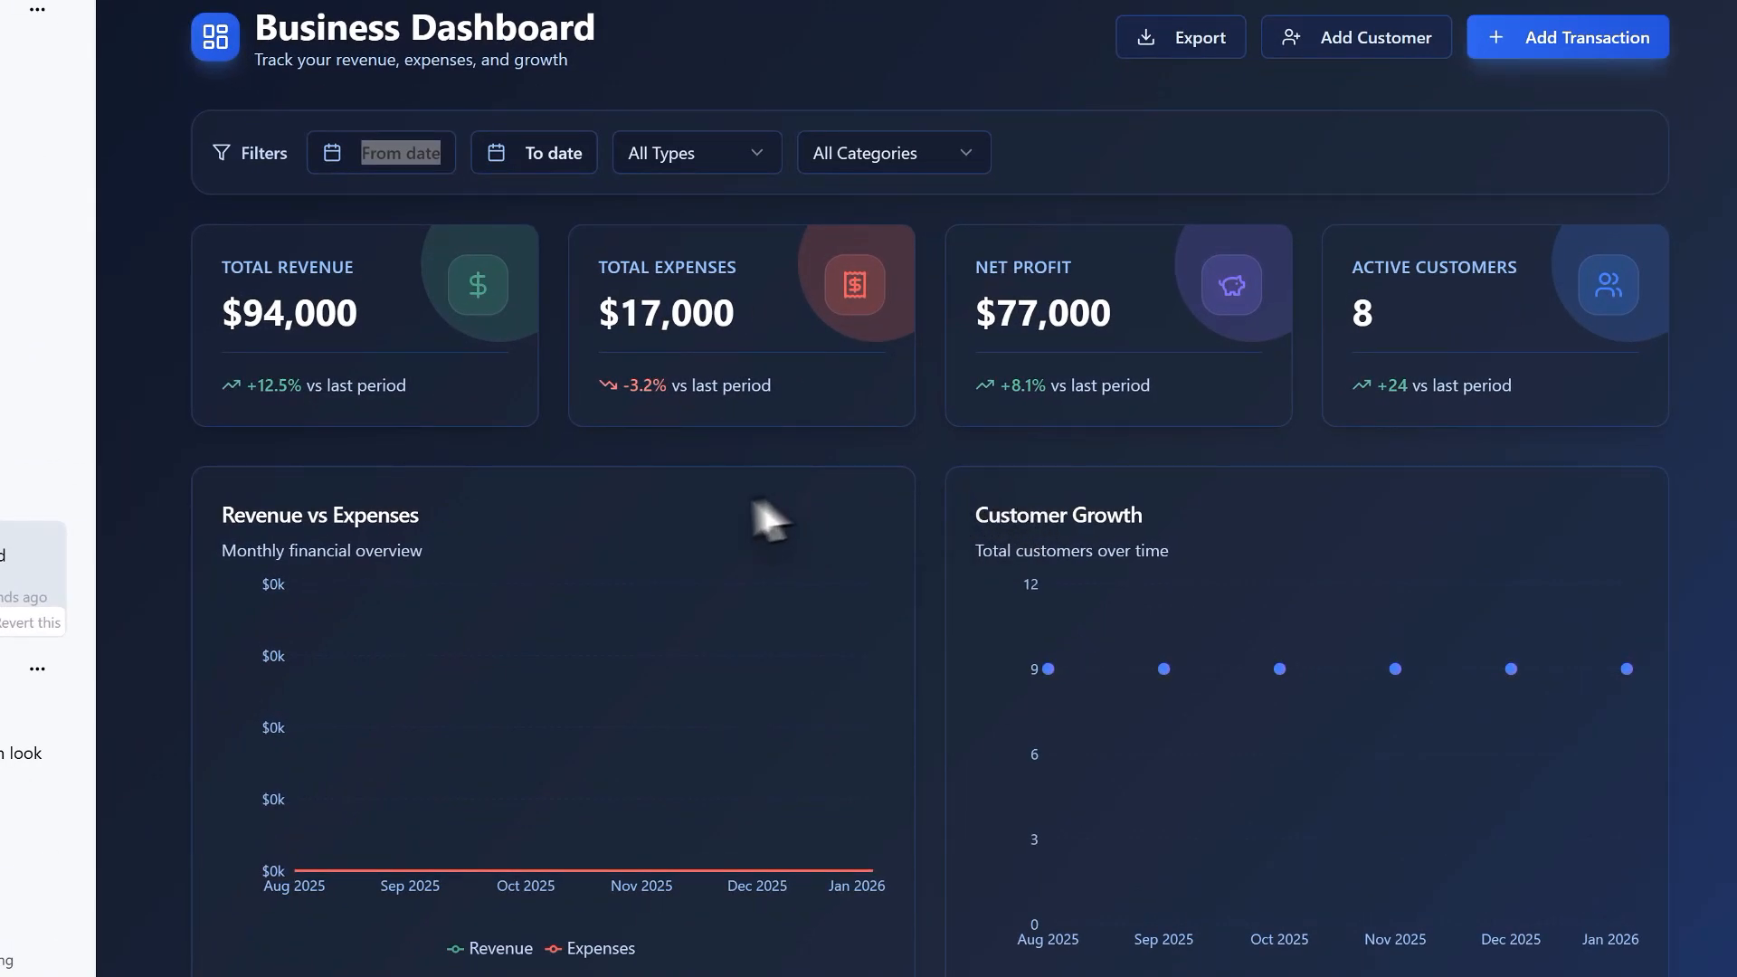
scroll(181, 597, "up", 4)
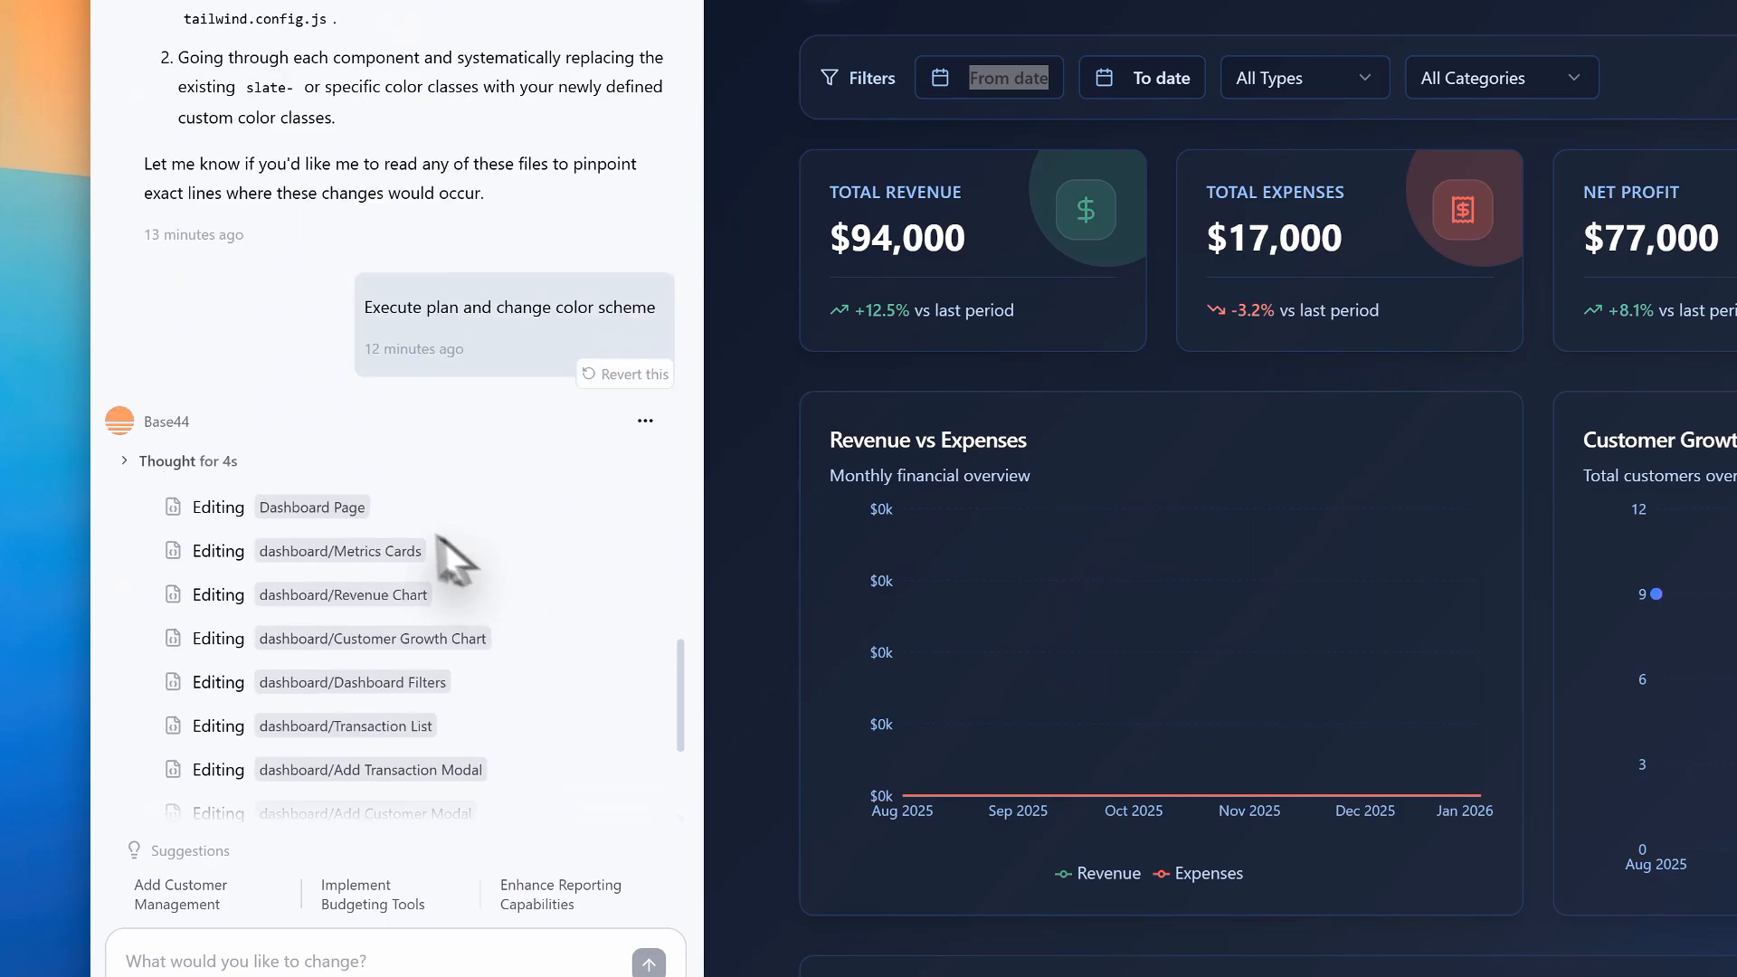
scroll(190, 493, "down", 3)
scroll(190, 497, "down", 3)
scroll(333, 199, "up", 6)
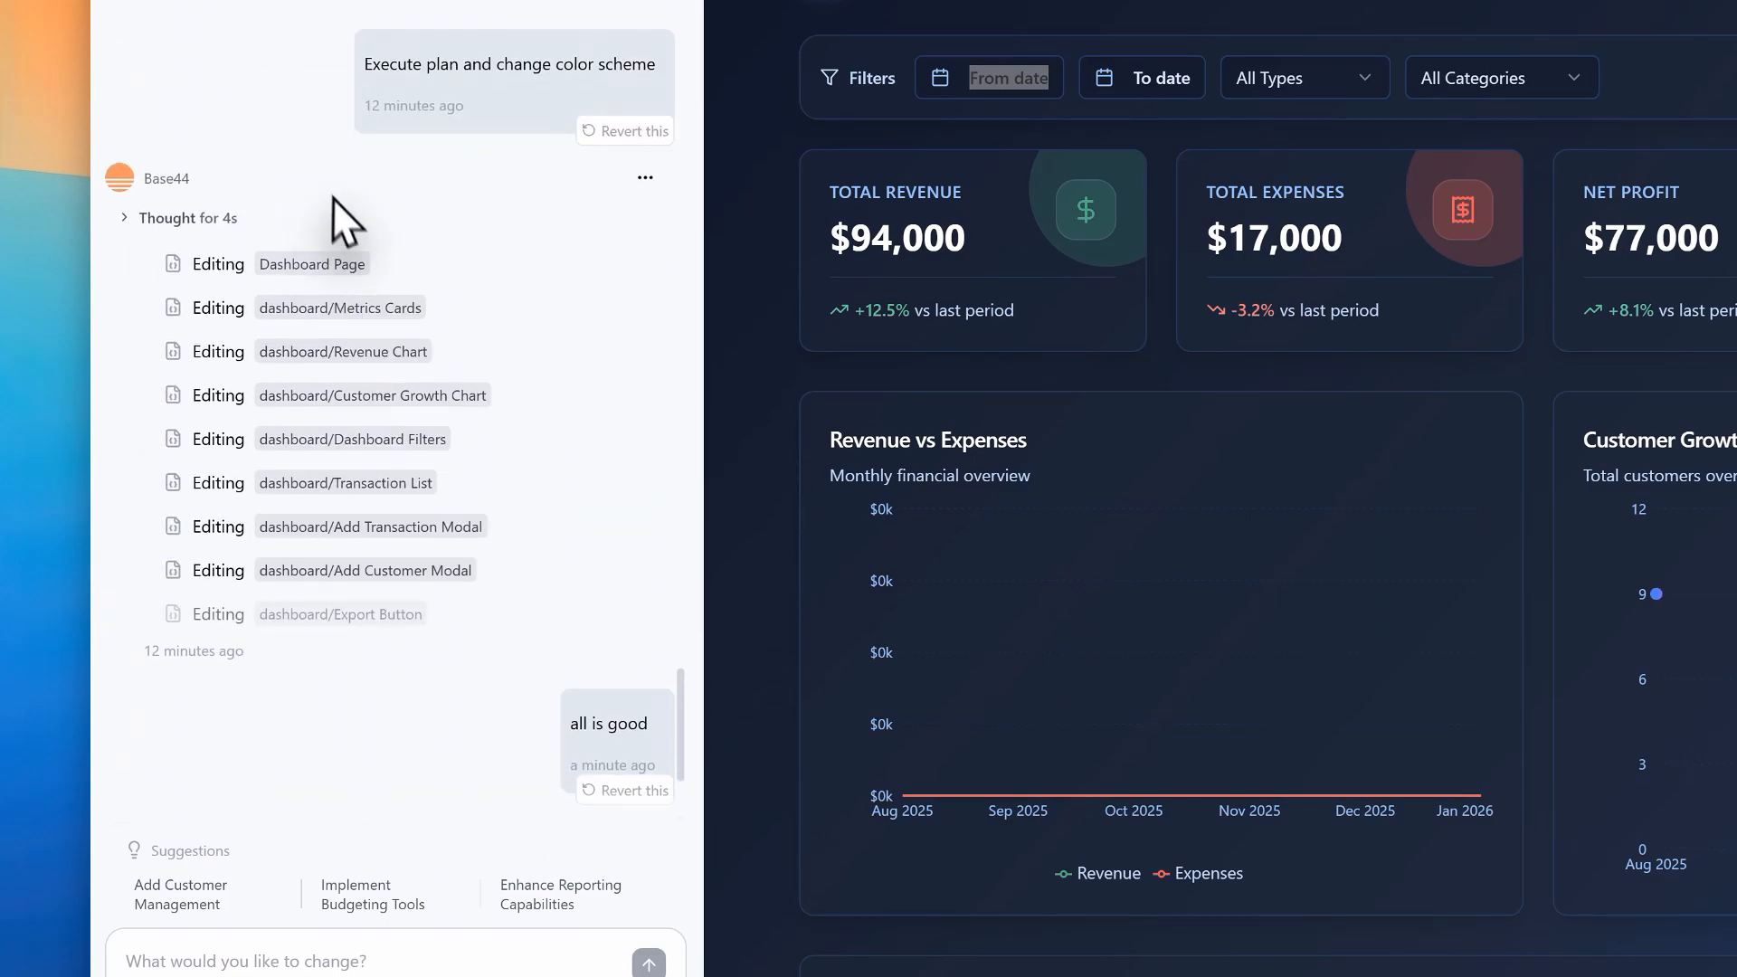
scroll(317, 362, "down", 3)
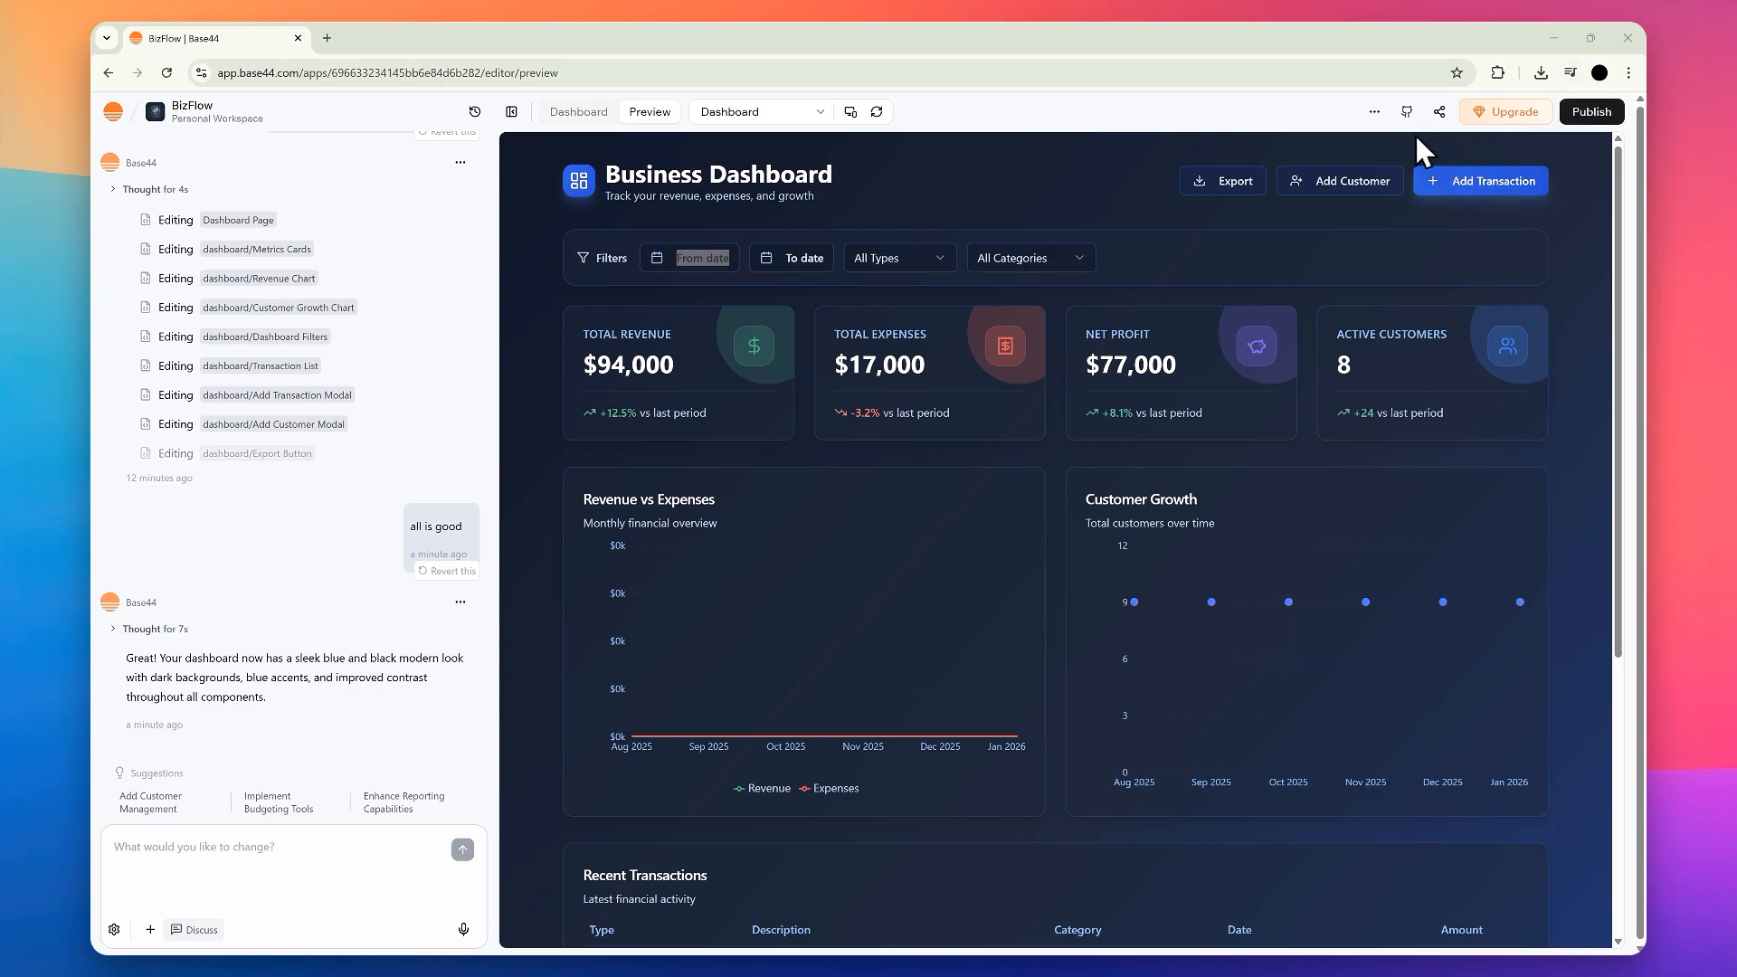
Step: View the GitHub connection options and the Share Your App dialog, closing it without sending an invitation
left_click(1404, 114)
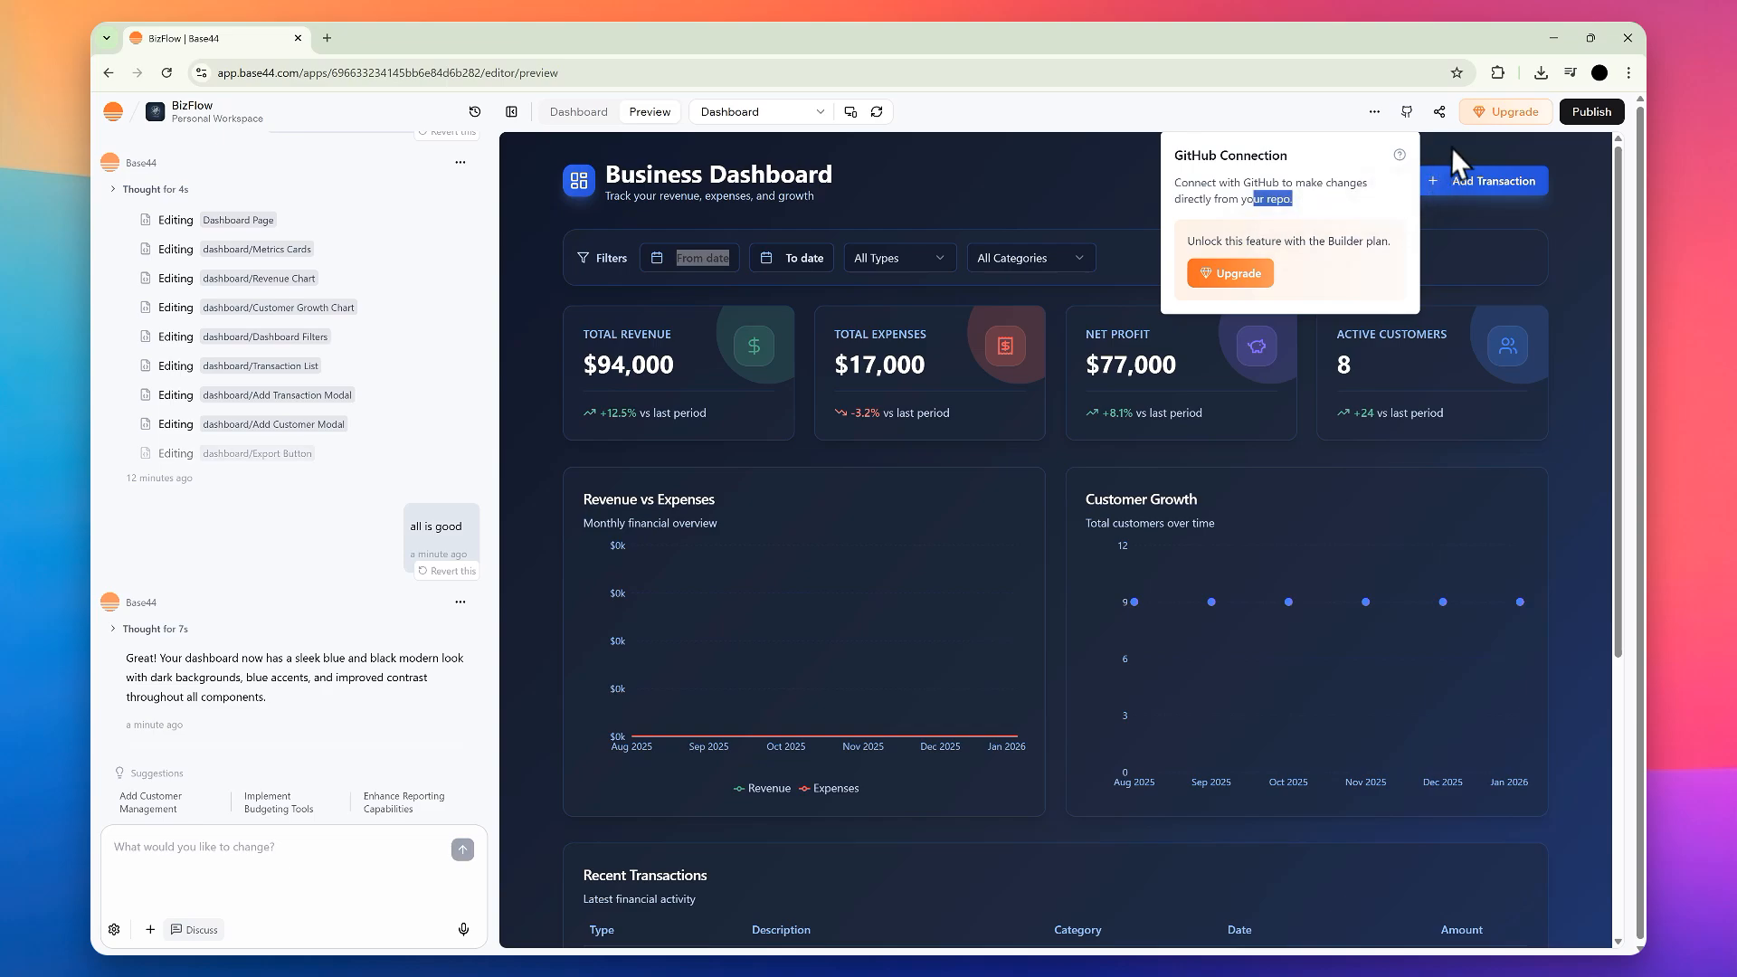
left_click(1440, 115)
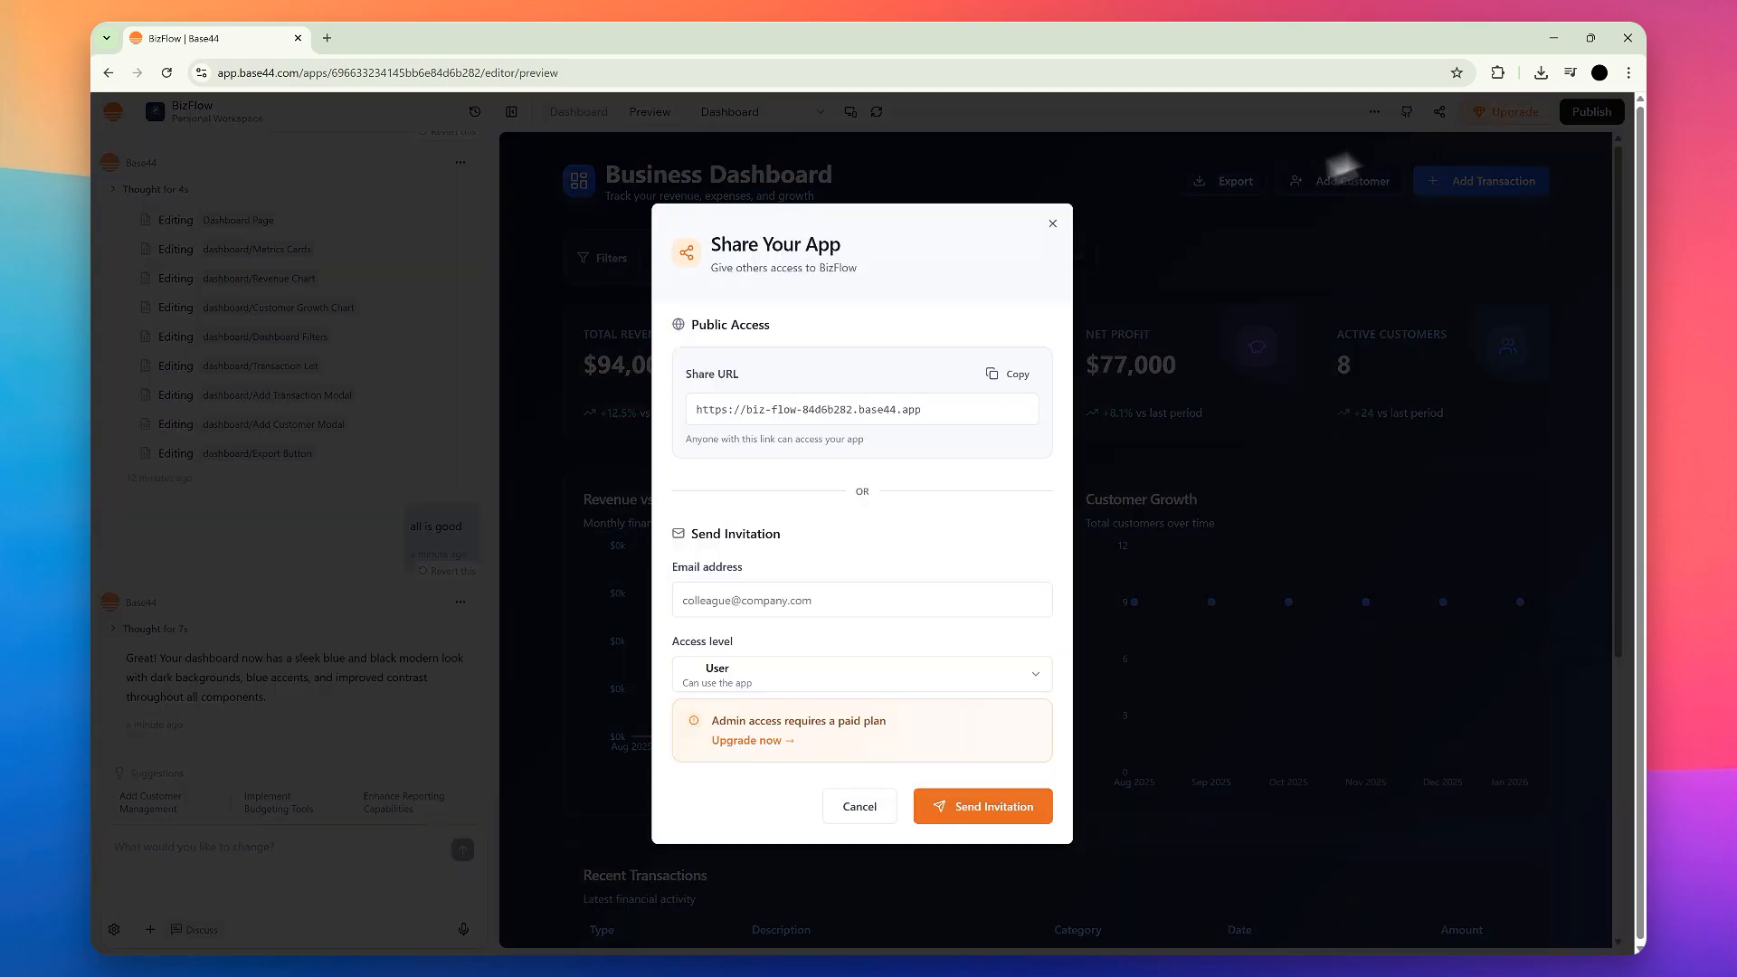
left_click(1052, 223)
Step: Preview the dashboard in act-as-user mode, view its Add Customer form without adding anyone, and exit the mode
left_click(1376, 113)
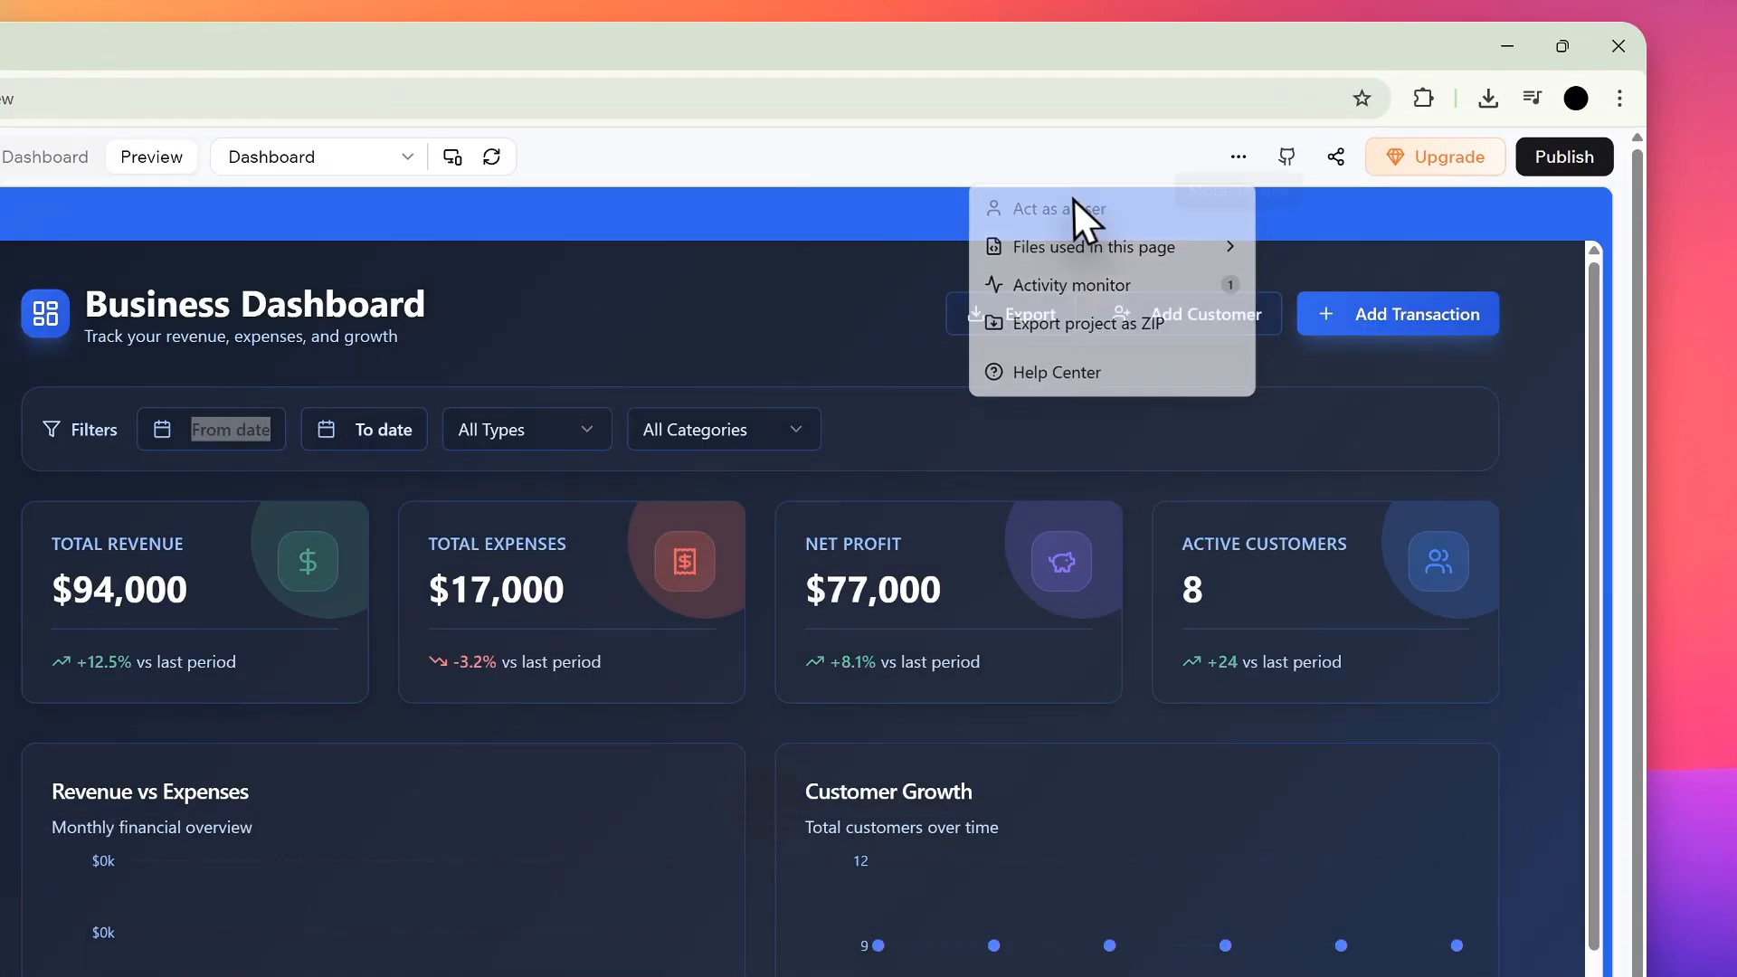
left_click(1267, 145)
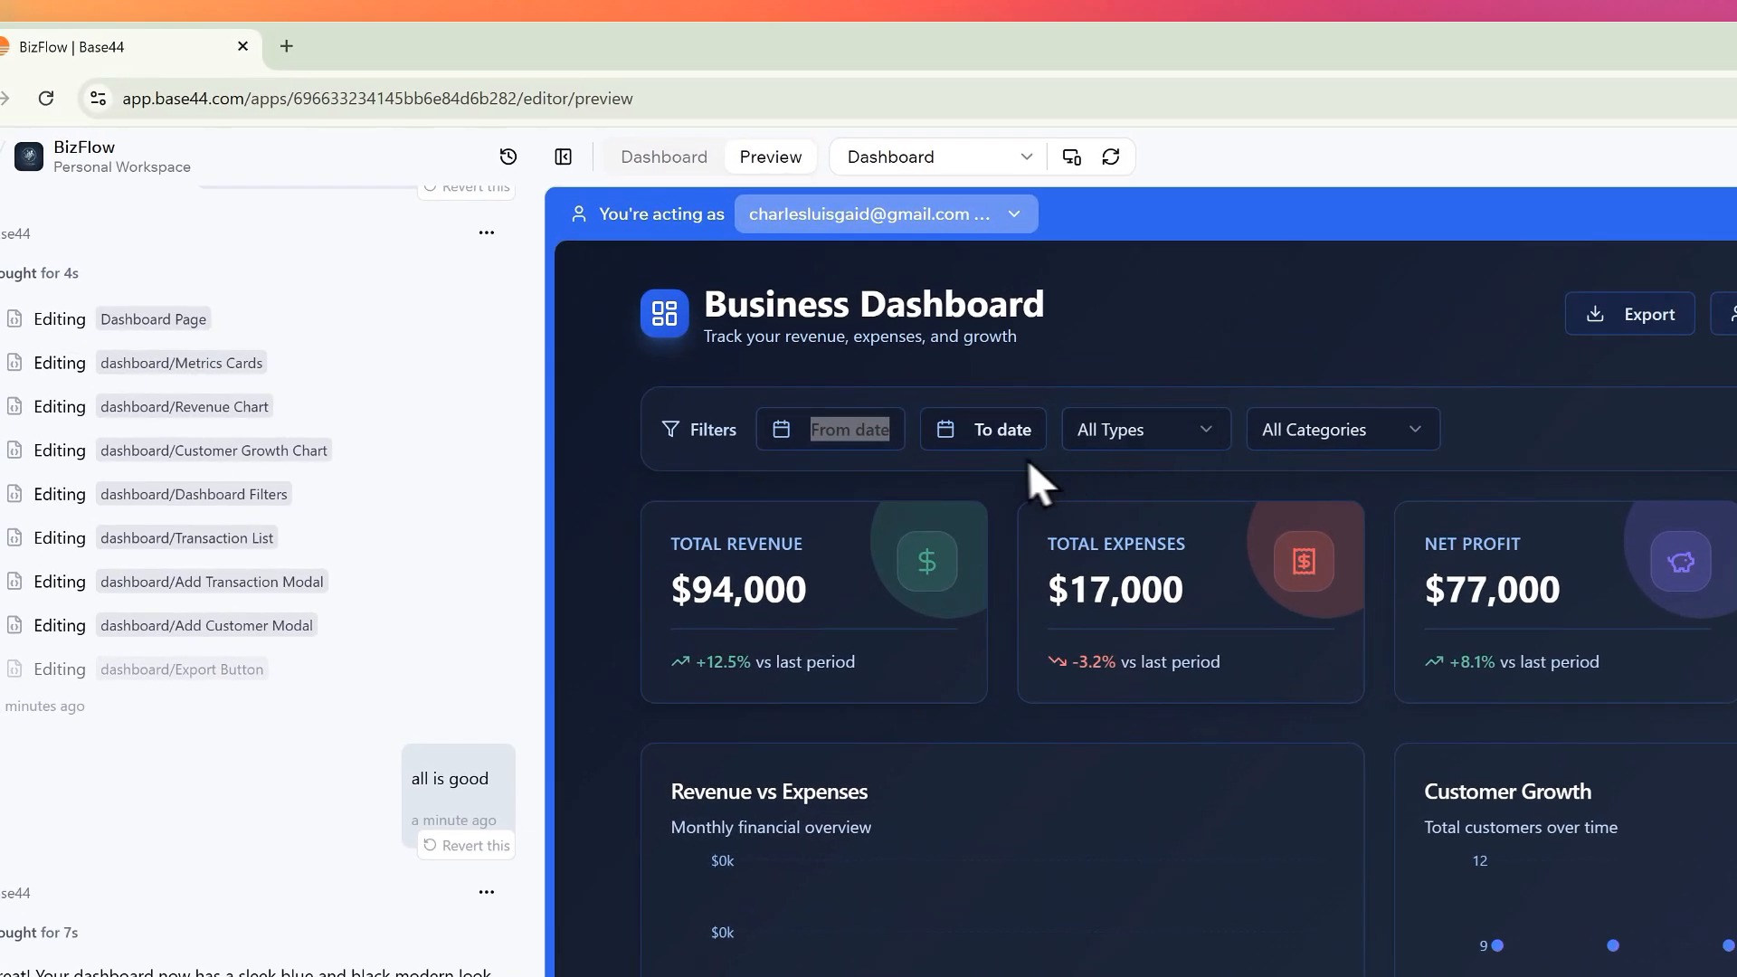
left_click(893, 409)
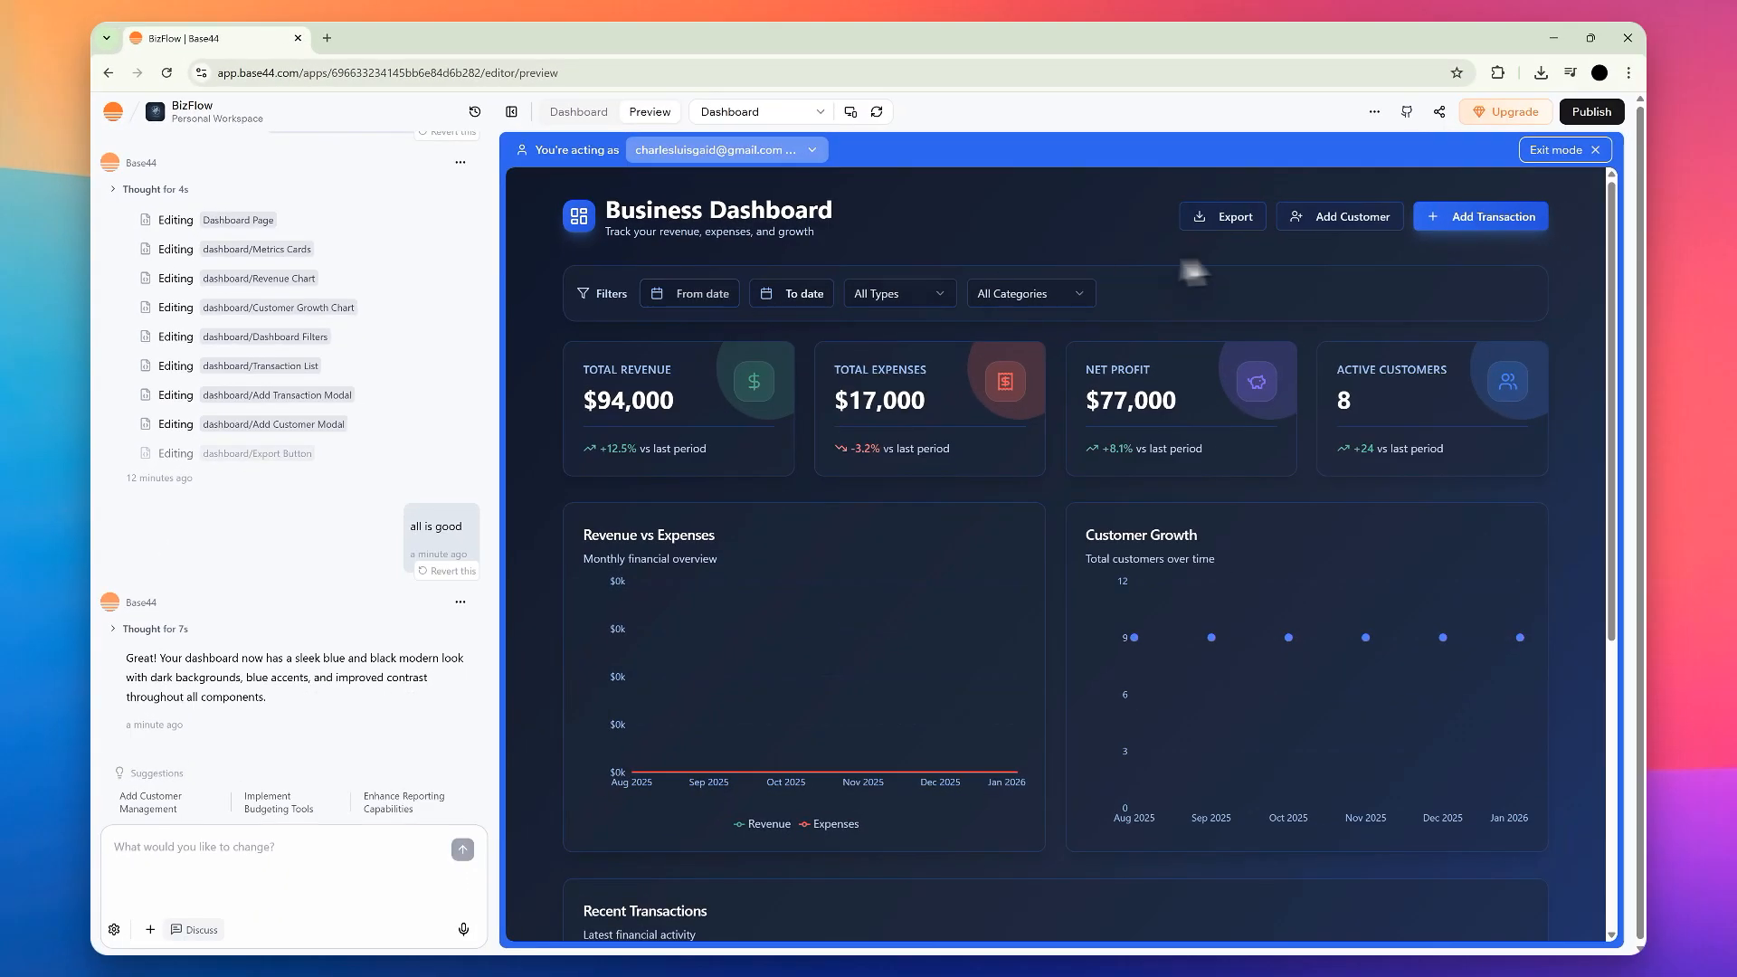
scroll(930, 549, "down", 5)
scroll(1097, 631, "up", 5)
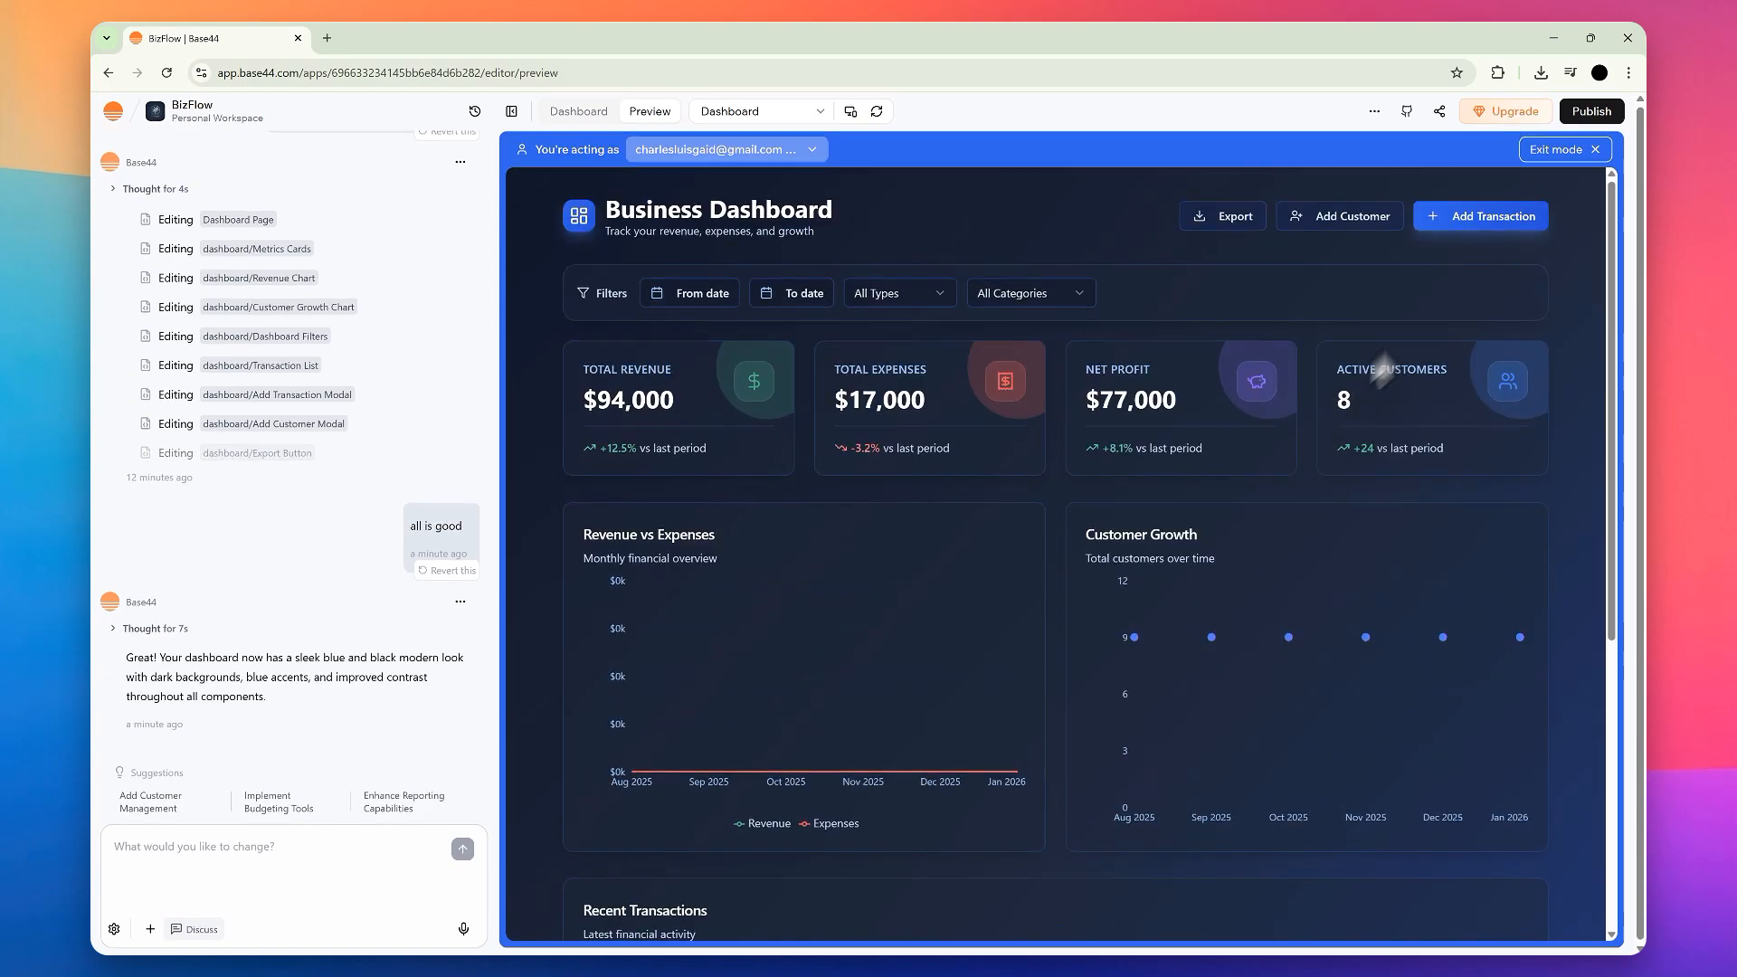
left_click(1353, 217)
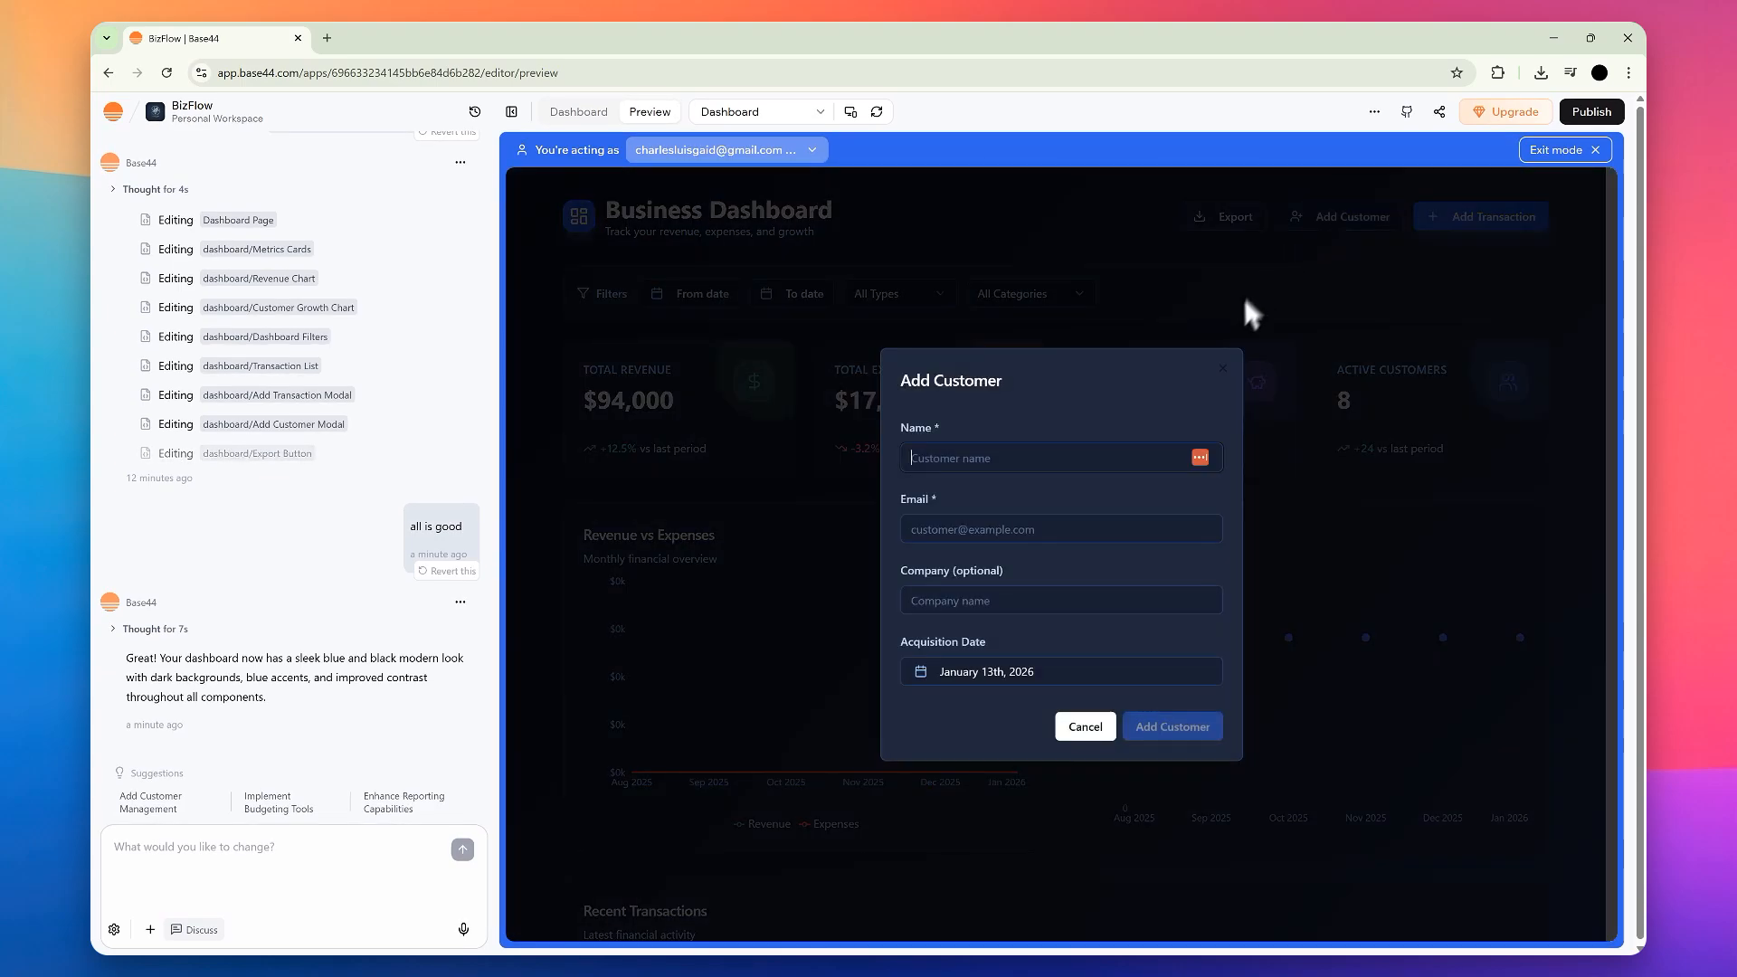
left_click(1223, 369)
left_click(1557, 158)
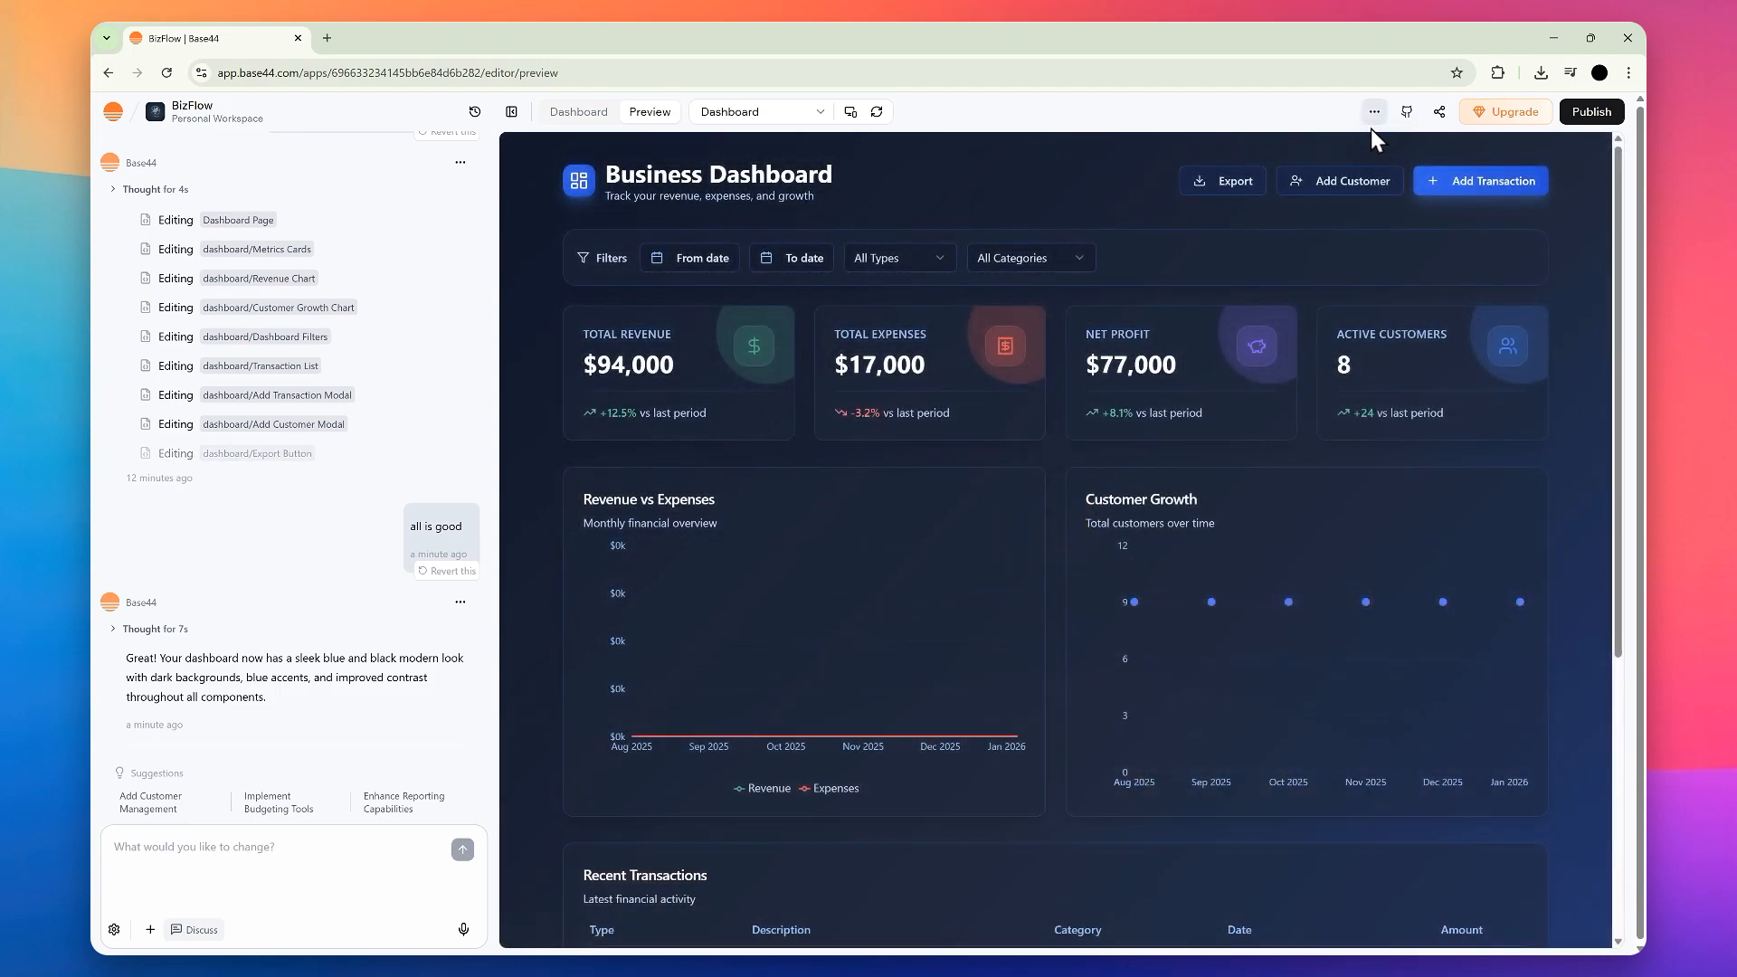
Step: Examine the request entries in the app's Activity Monitor, closing it when done
left_click(1373, 113)
left_click(1283, 199)
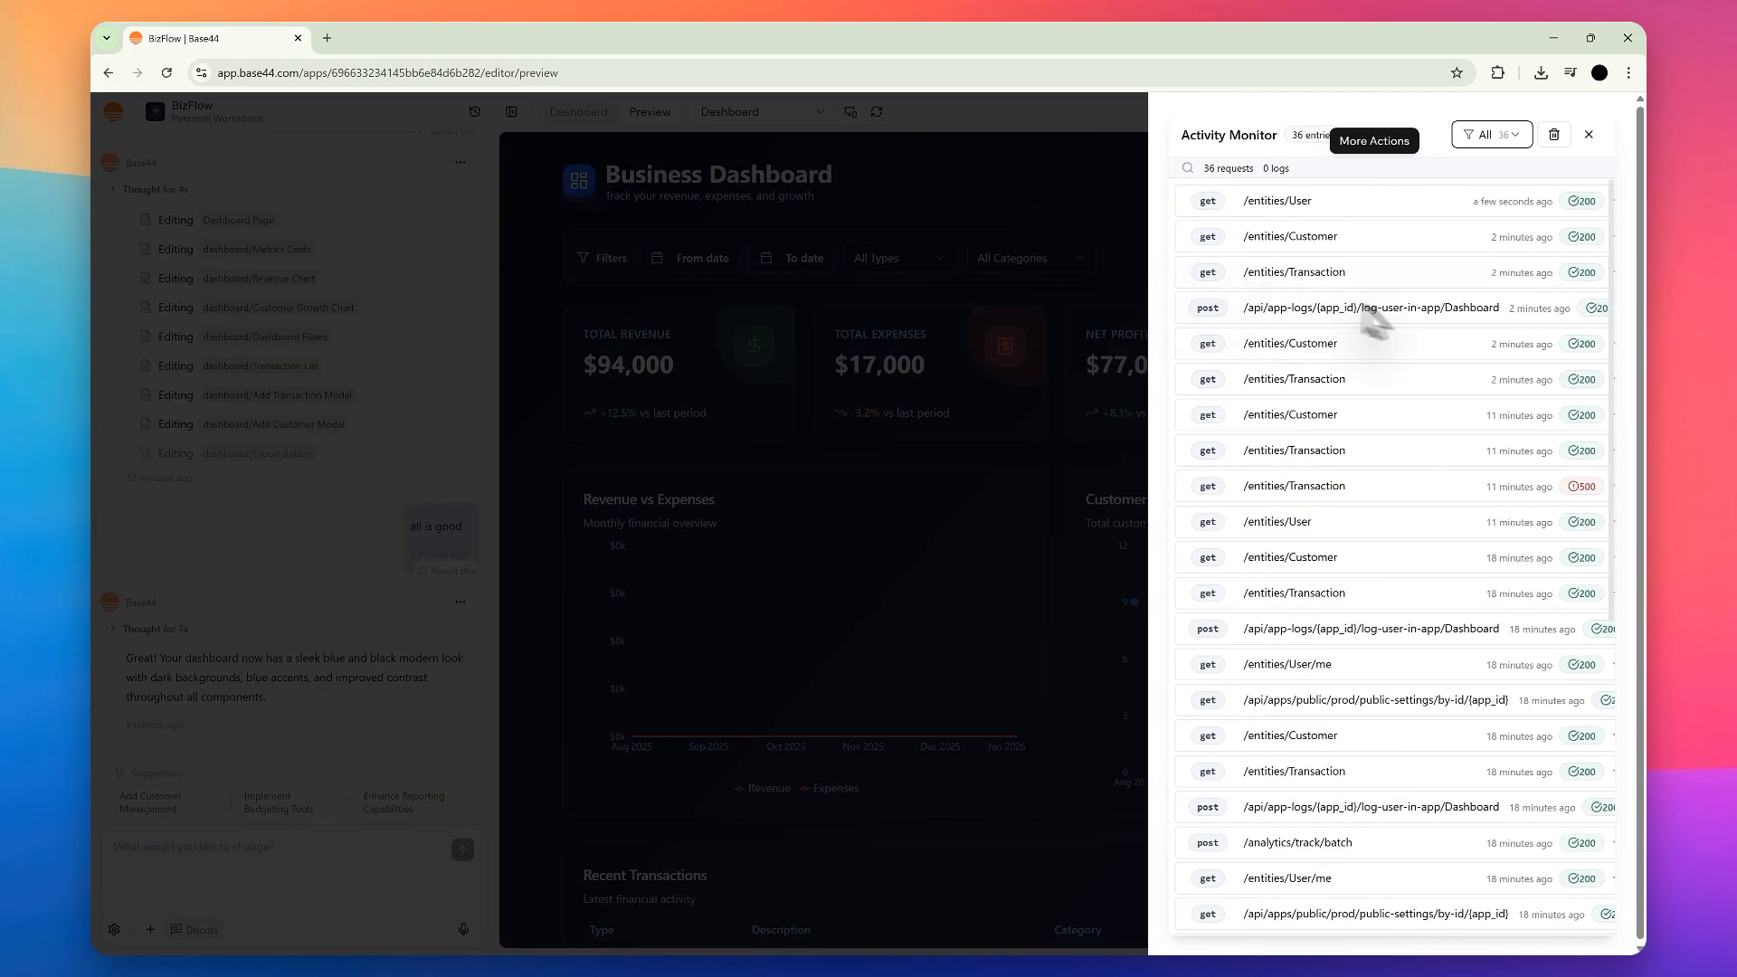
scroll(1452, 479, "down", 5)
scroll(1427, 434, "up", 5)
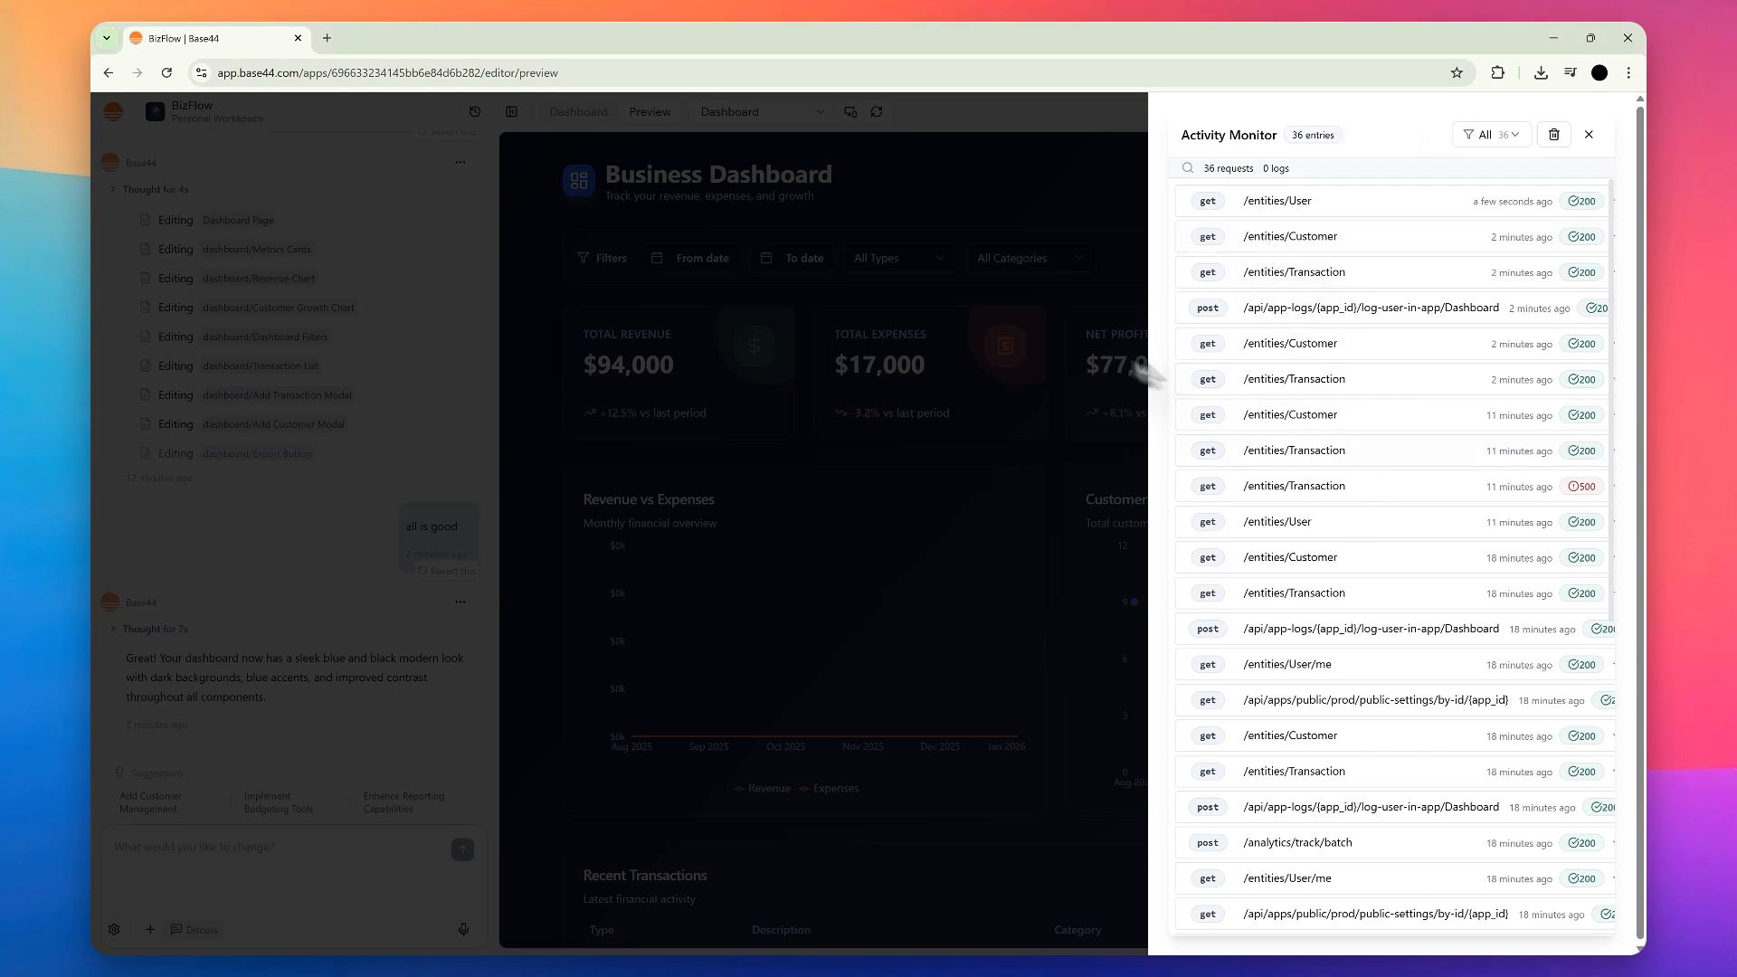
left_click(1589, 135)
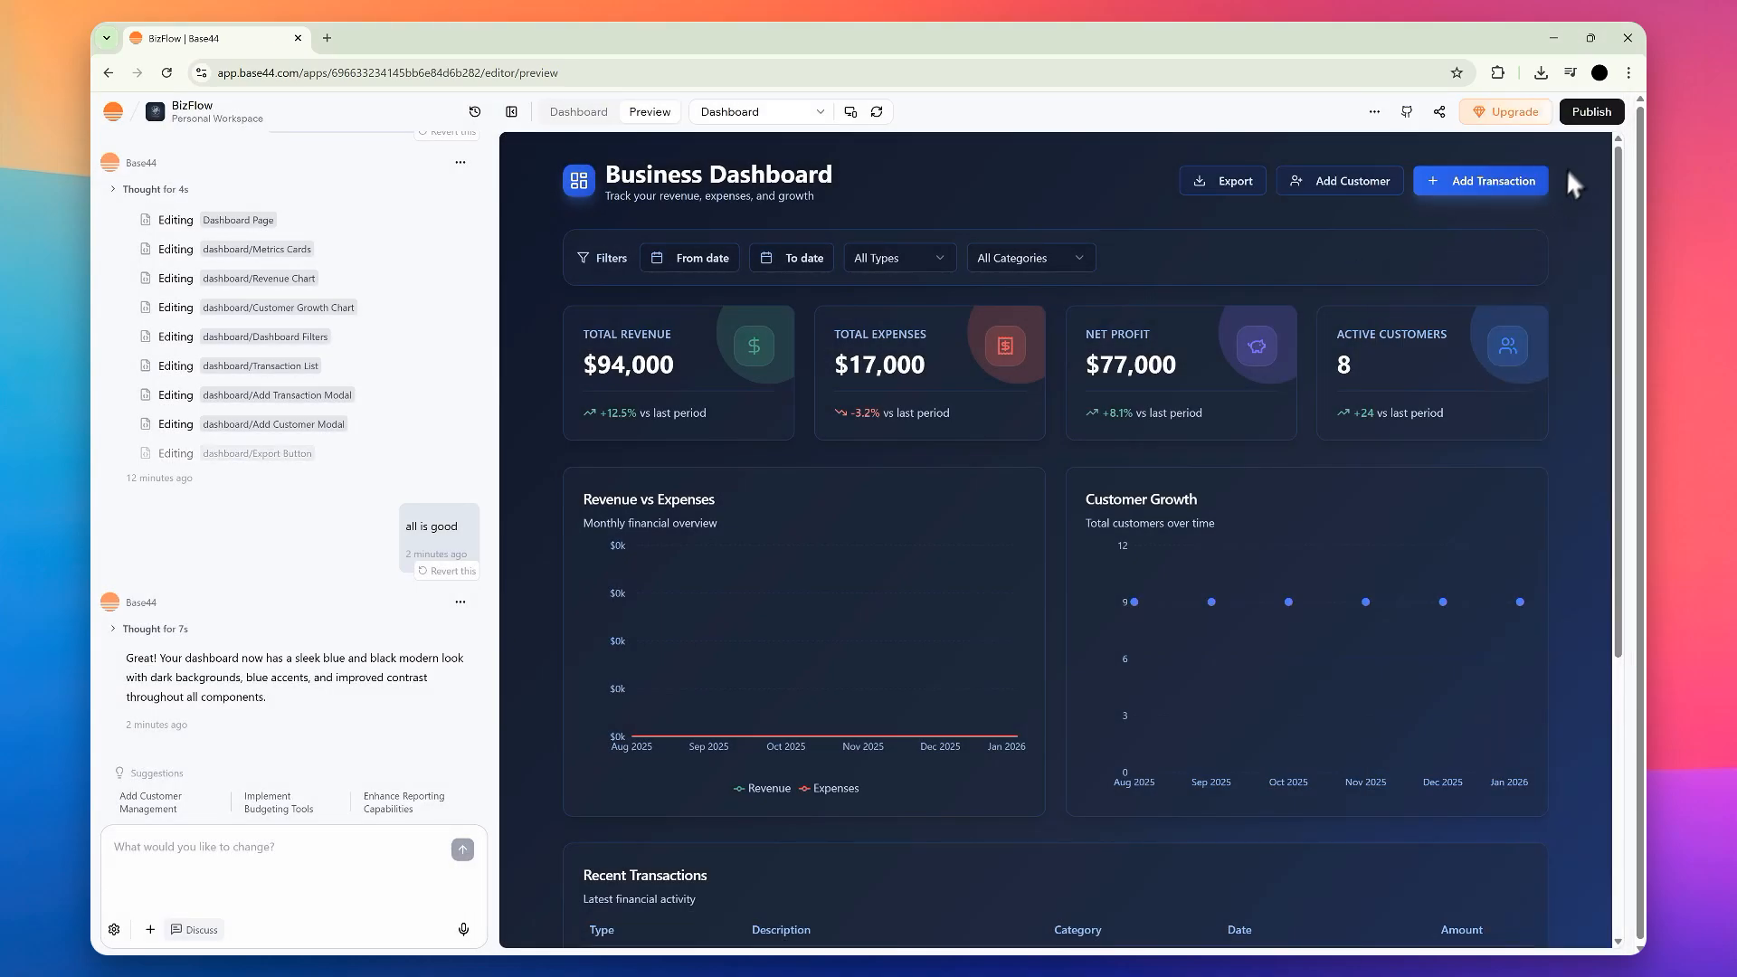
Step: View the app's publishing options and its domain management page, returning to the preview
left_click(1590, 113)
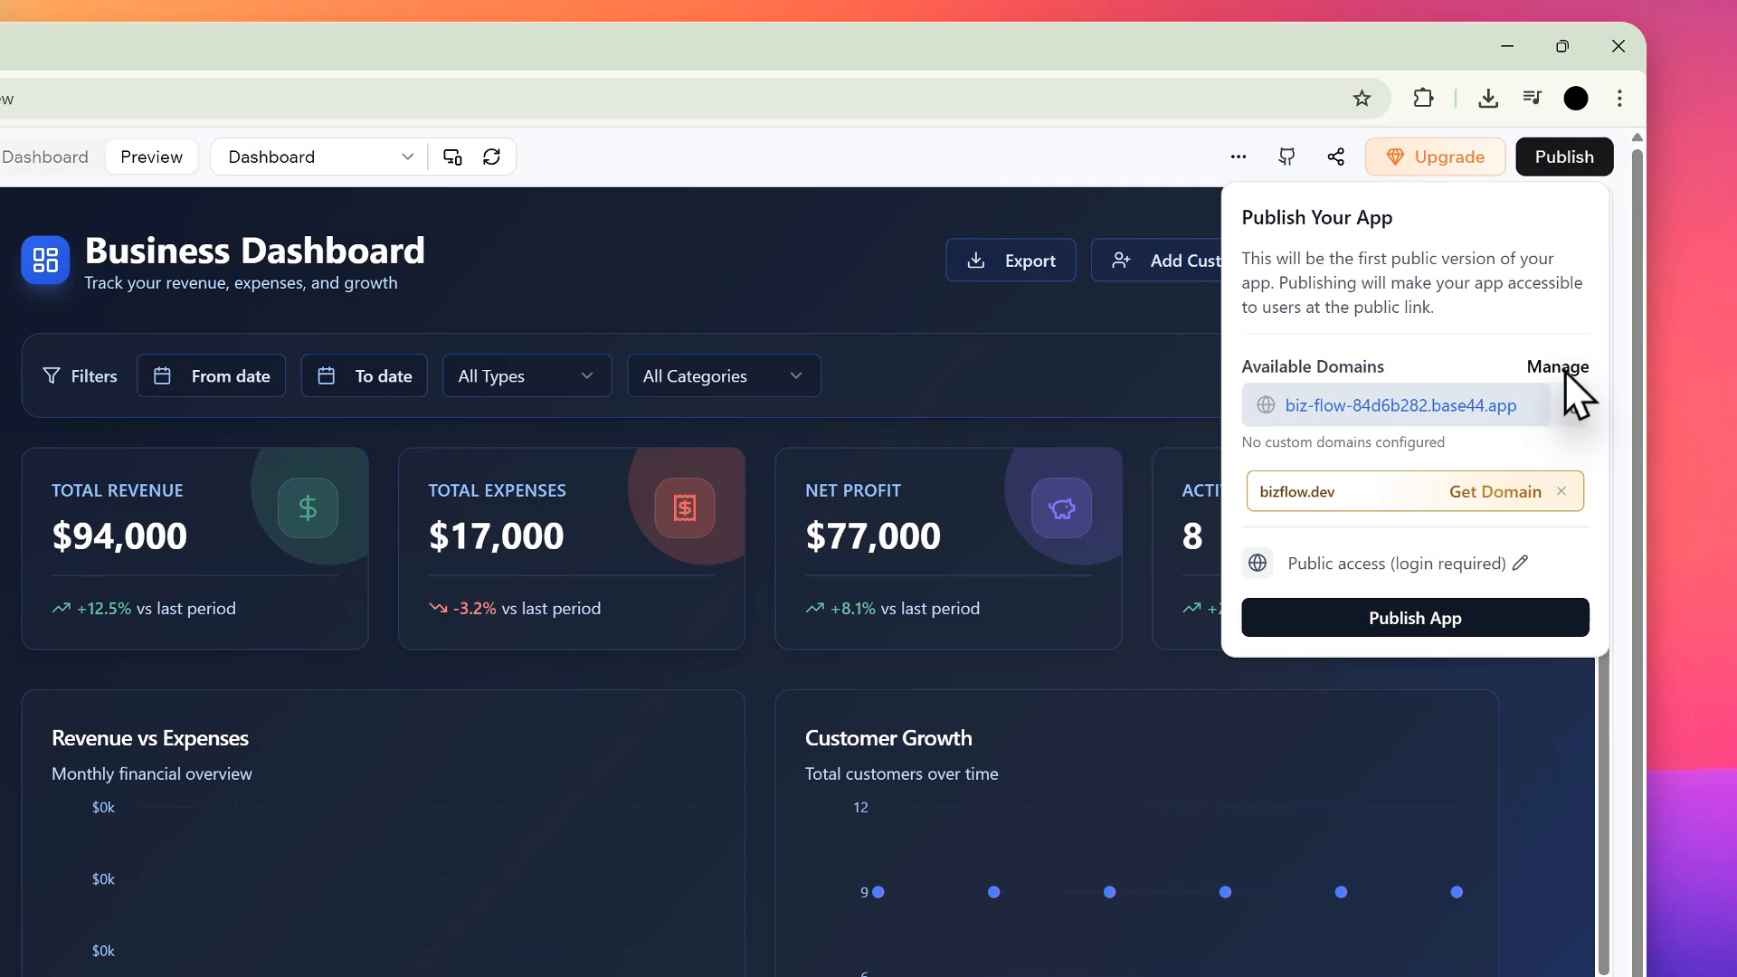
left_click(1558, 366)
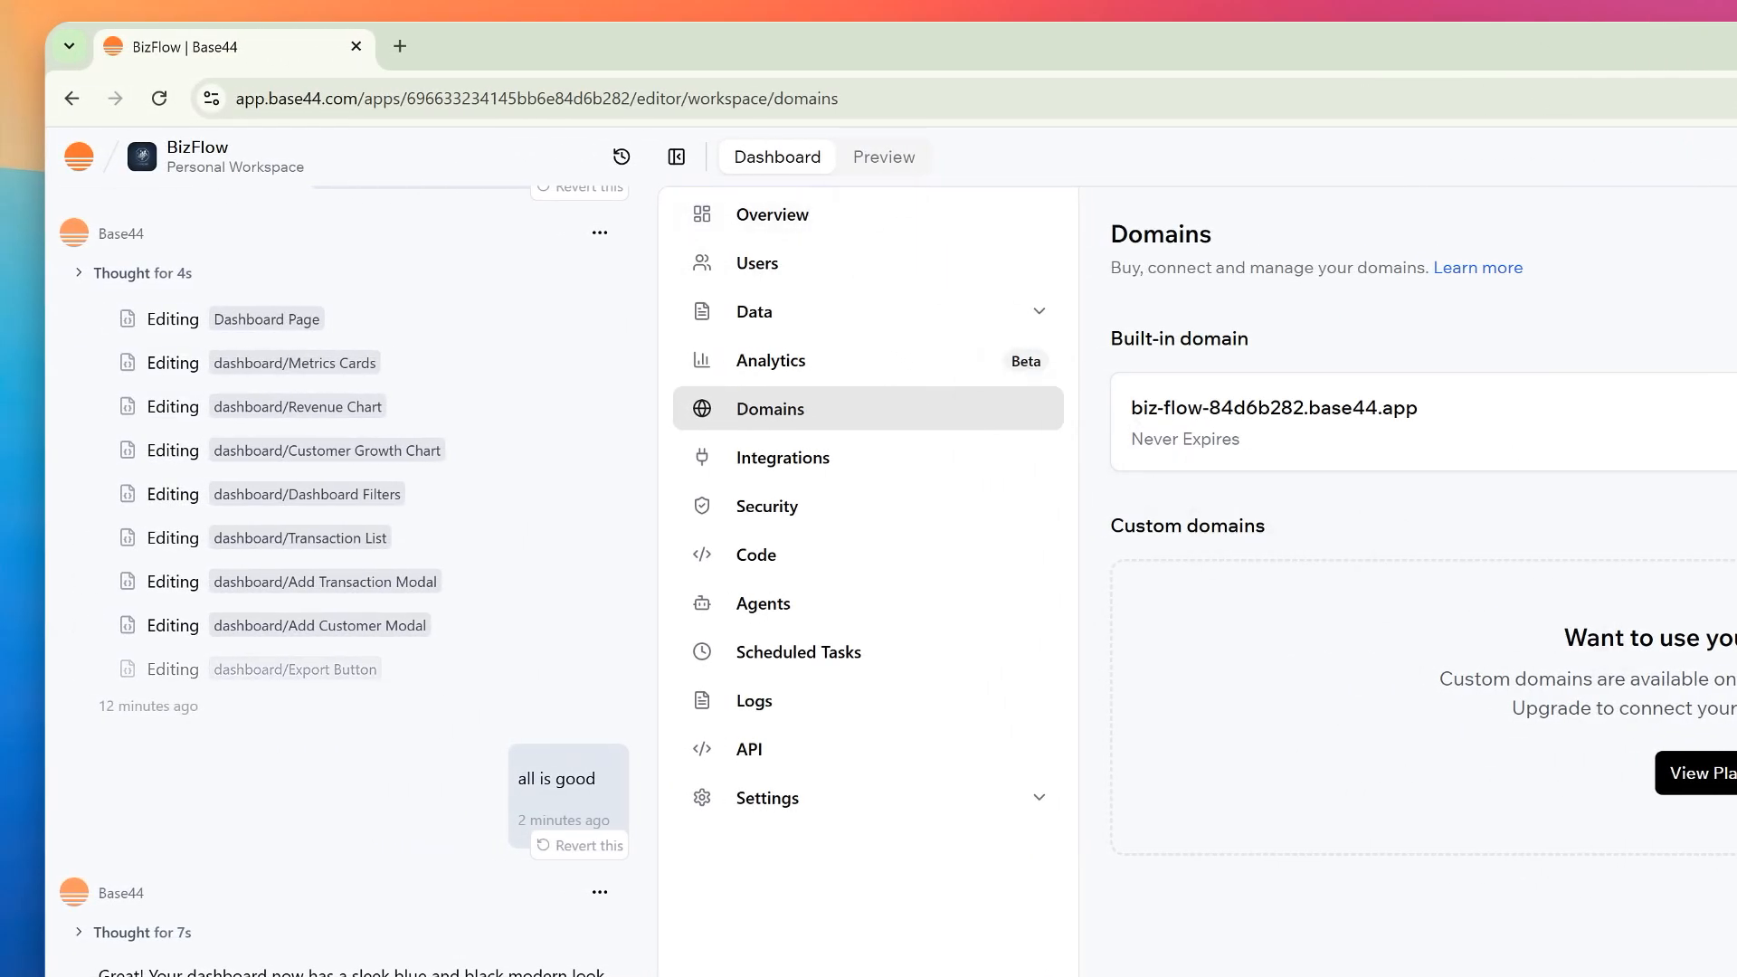
left_click(884, 157)
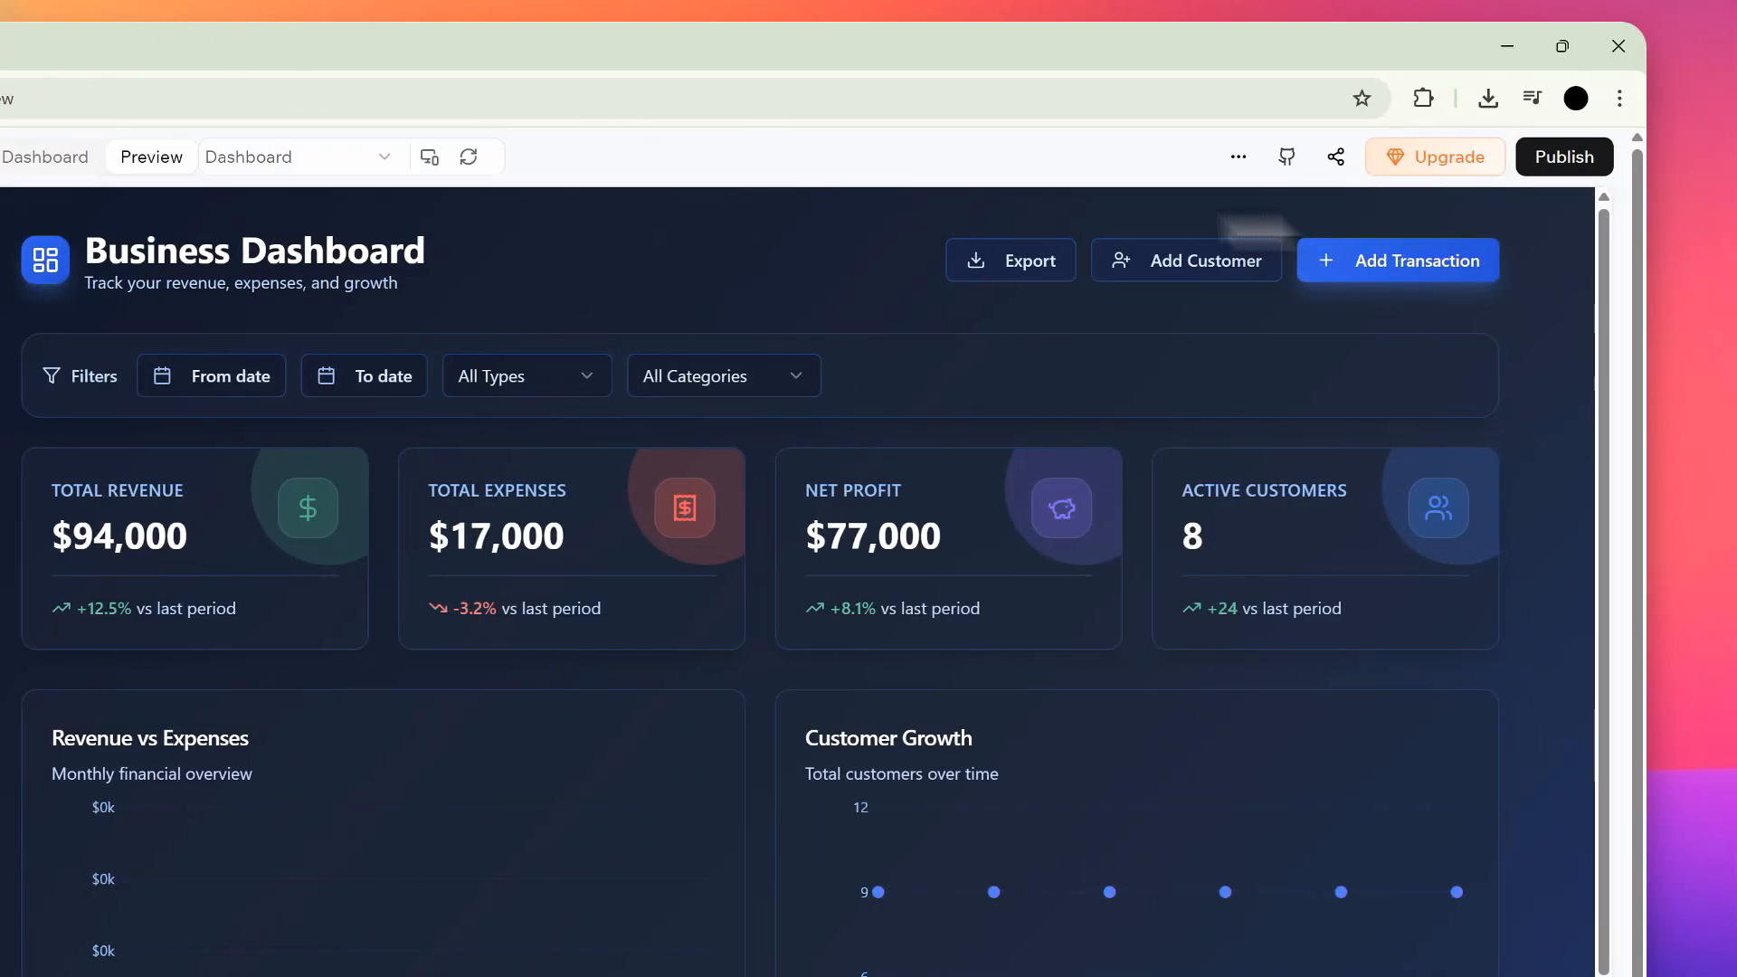
Step: Publish the app on its built-in base44.app domain and sign in to the live site with Google
left_click(1563, 161)
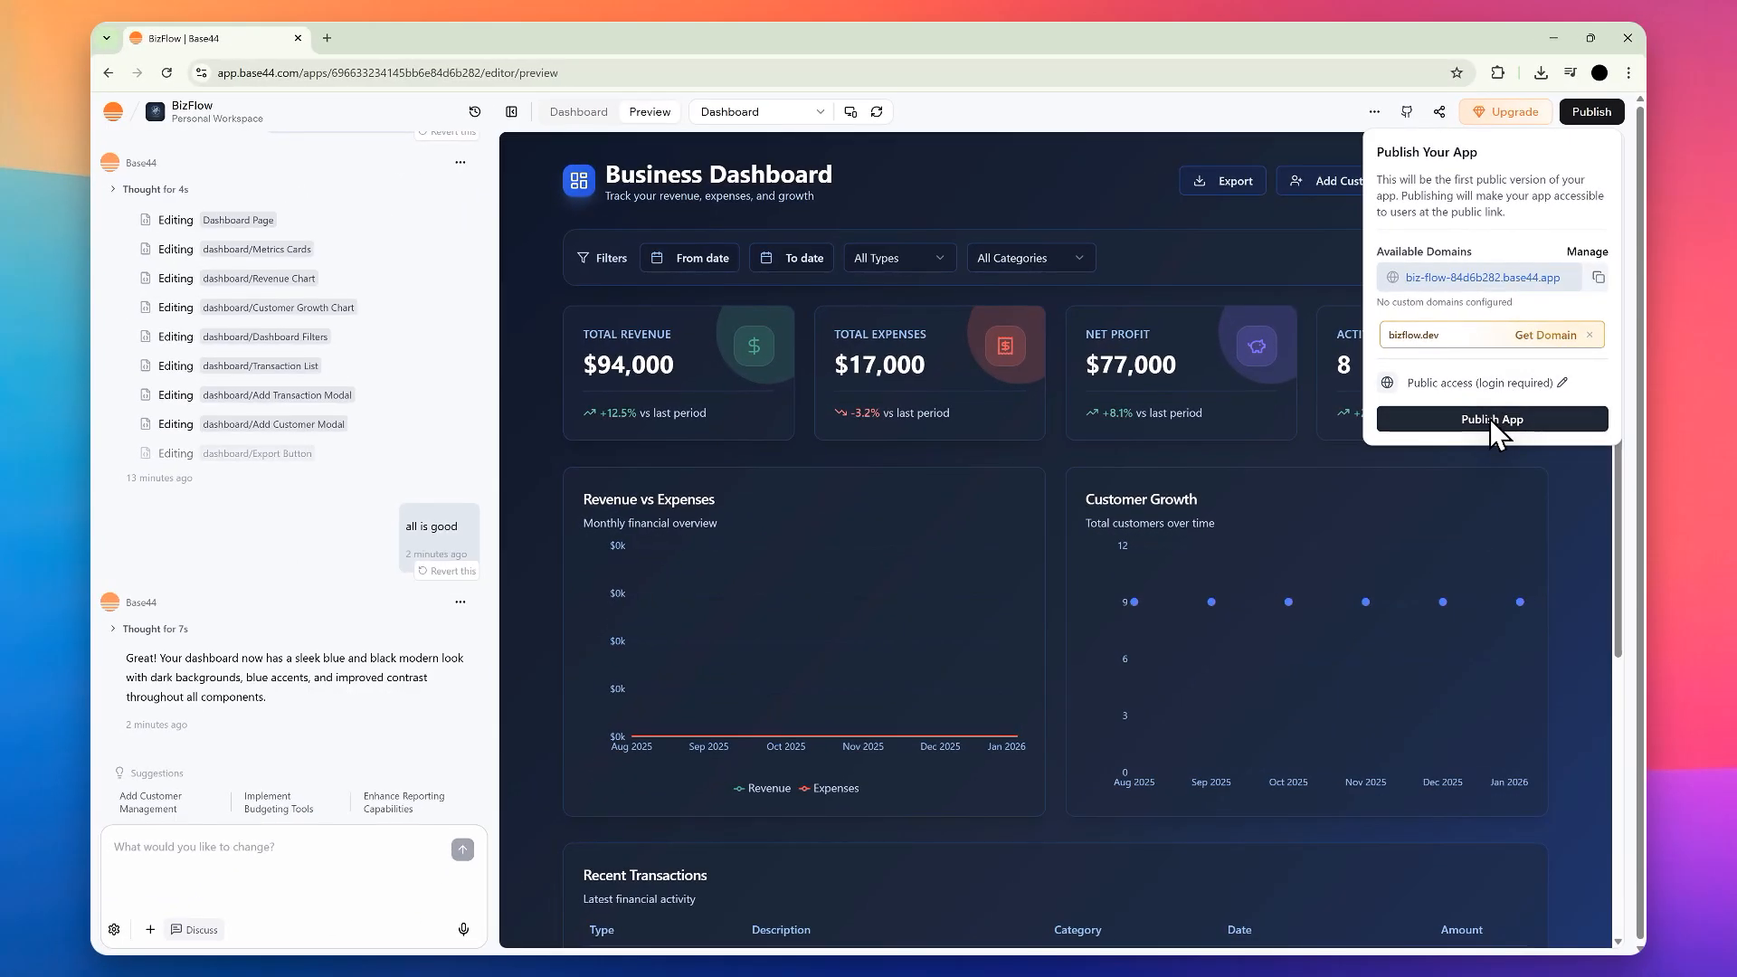
left_click(1493, 425)
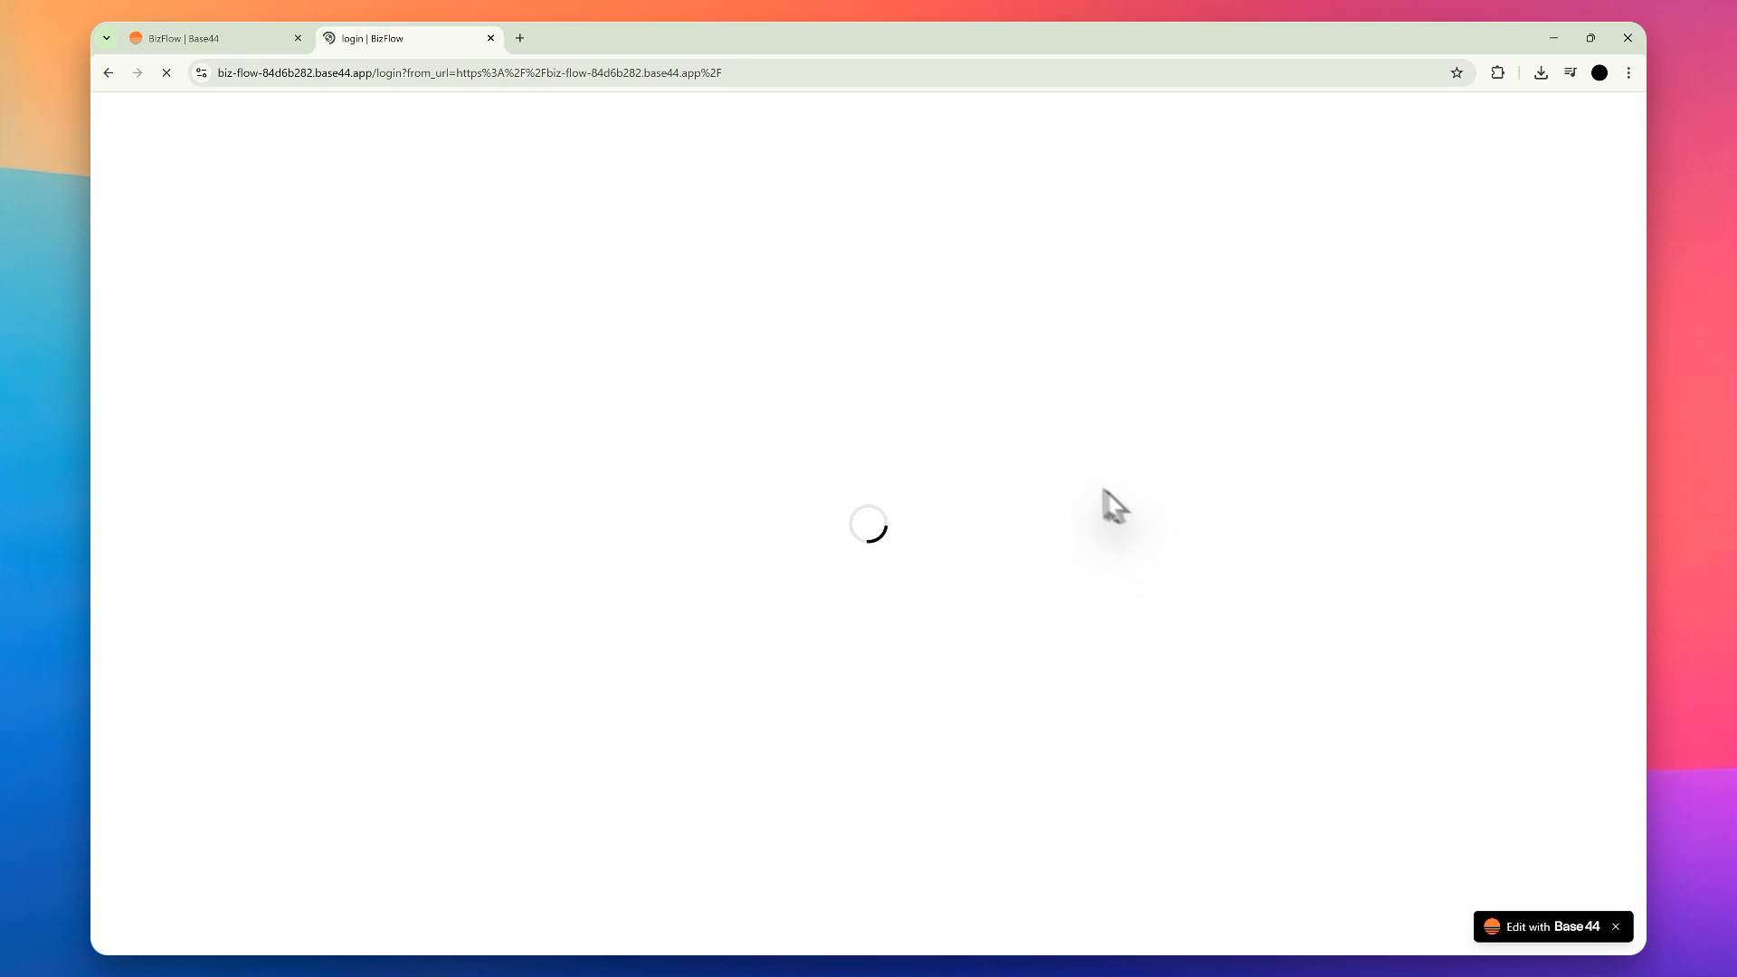
left_click(1611, 925)
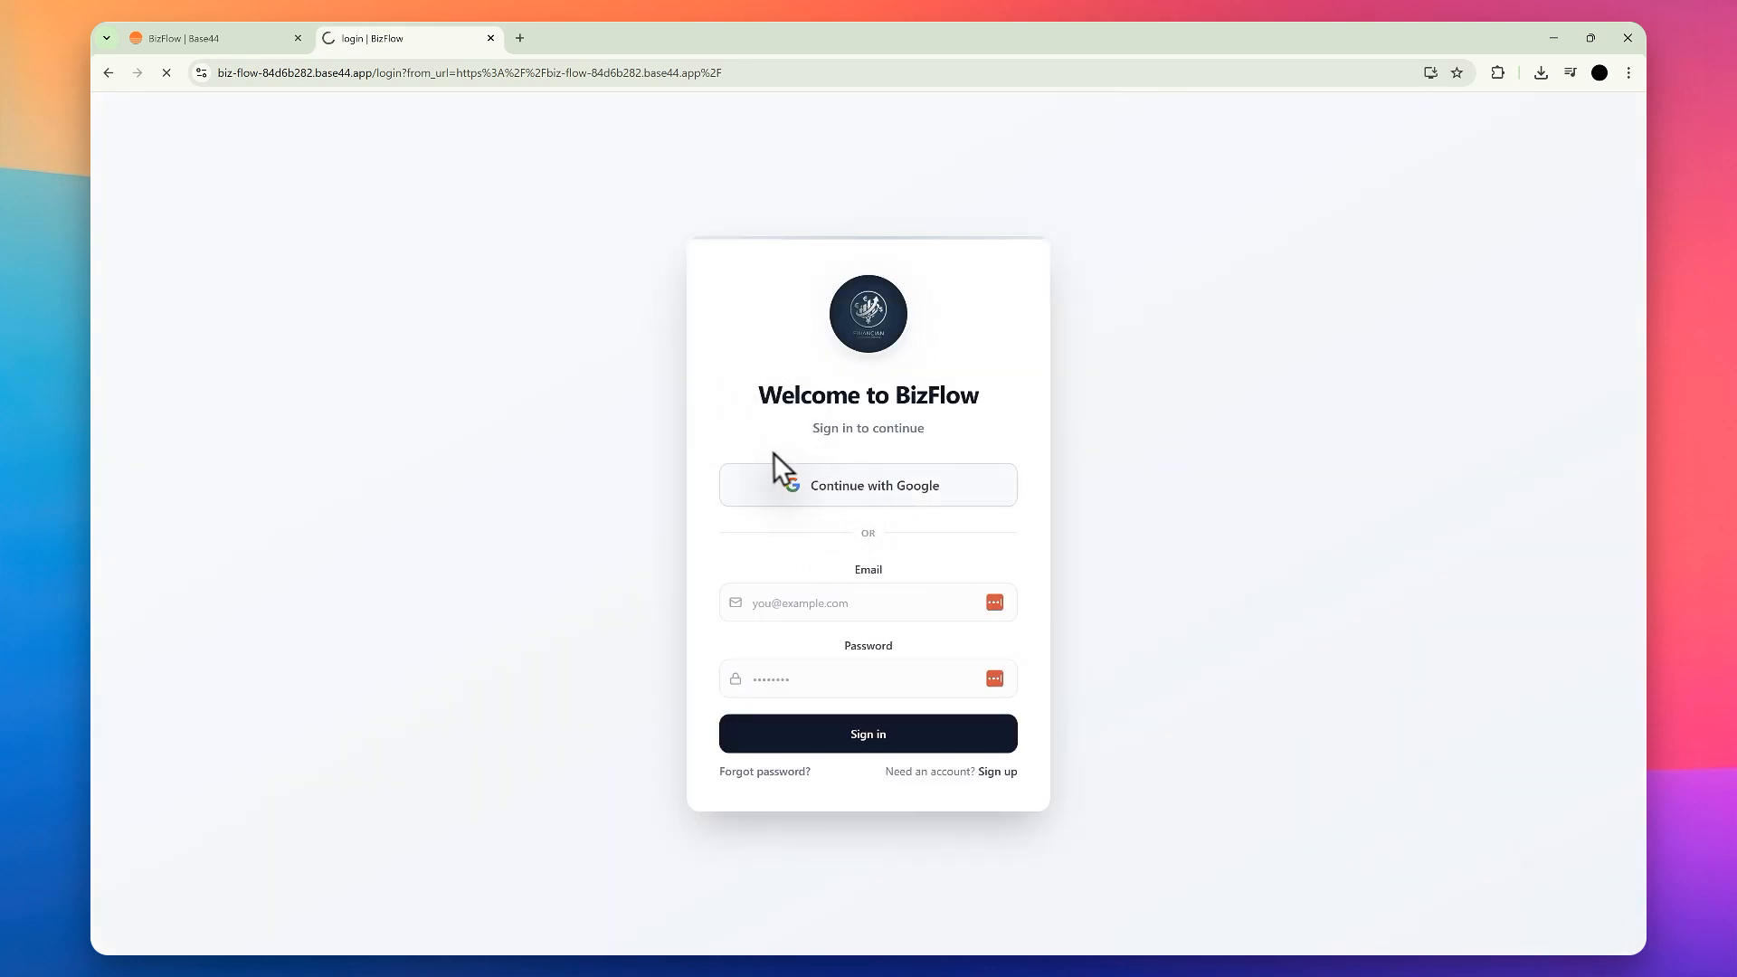
left_click(878, 456)
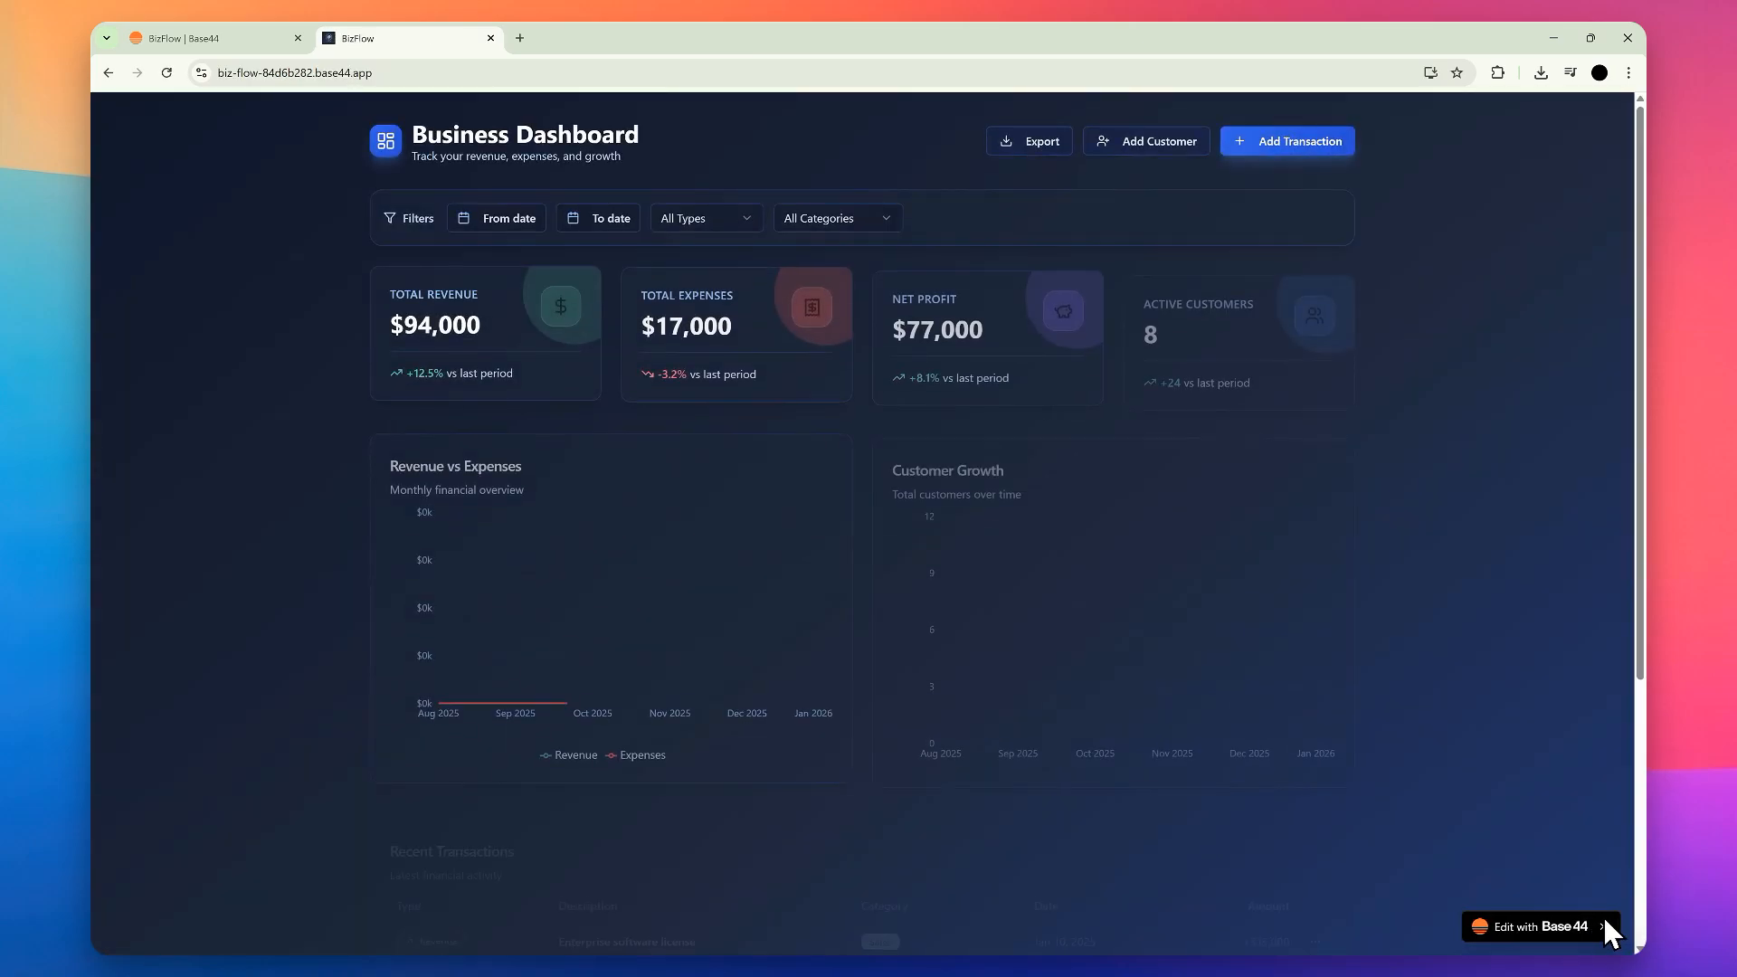
Step: Examine the published dashboard, its Add Customer form and its live web address
scroll(670, 489, "down", 5)
scroll(860, 499, "up", 5)
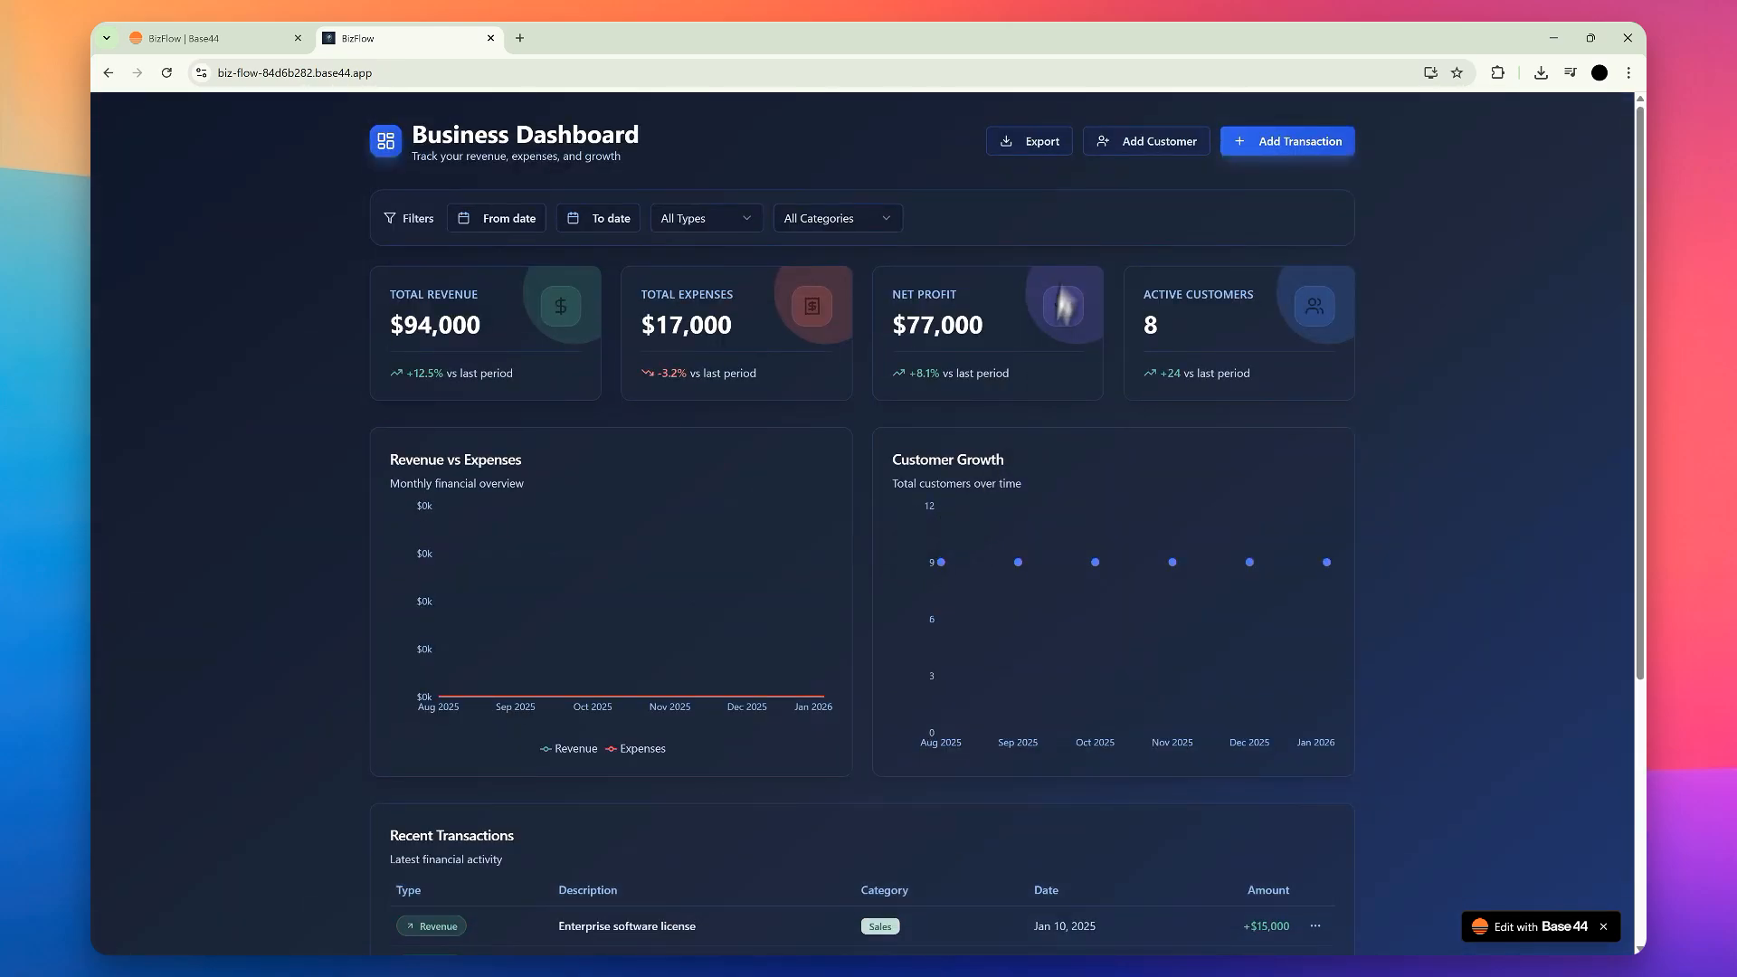
scroll(1013, 190, "down", 2)
scroll(1109, 176, "up", 2)
left_click(1116, 145)
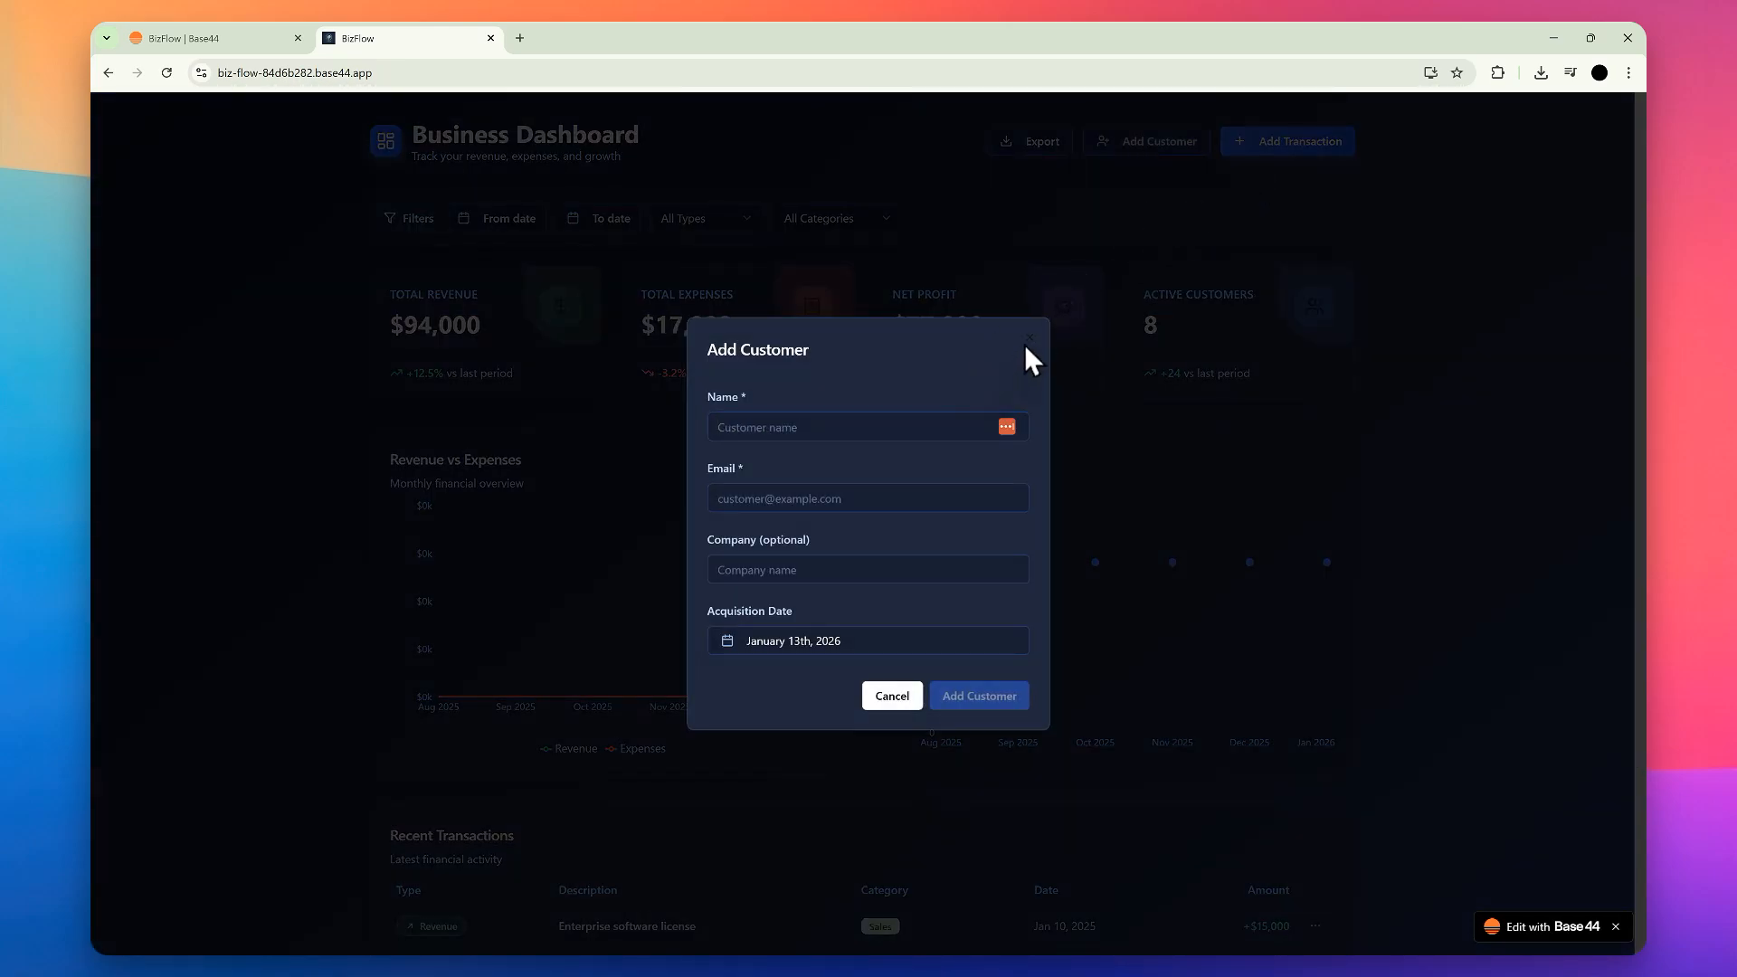
left_click(1029, 339)
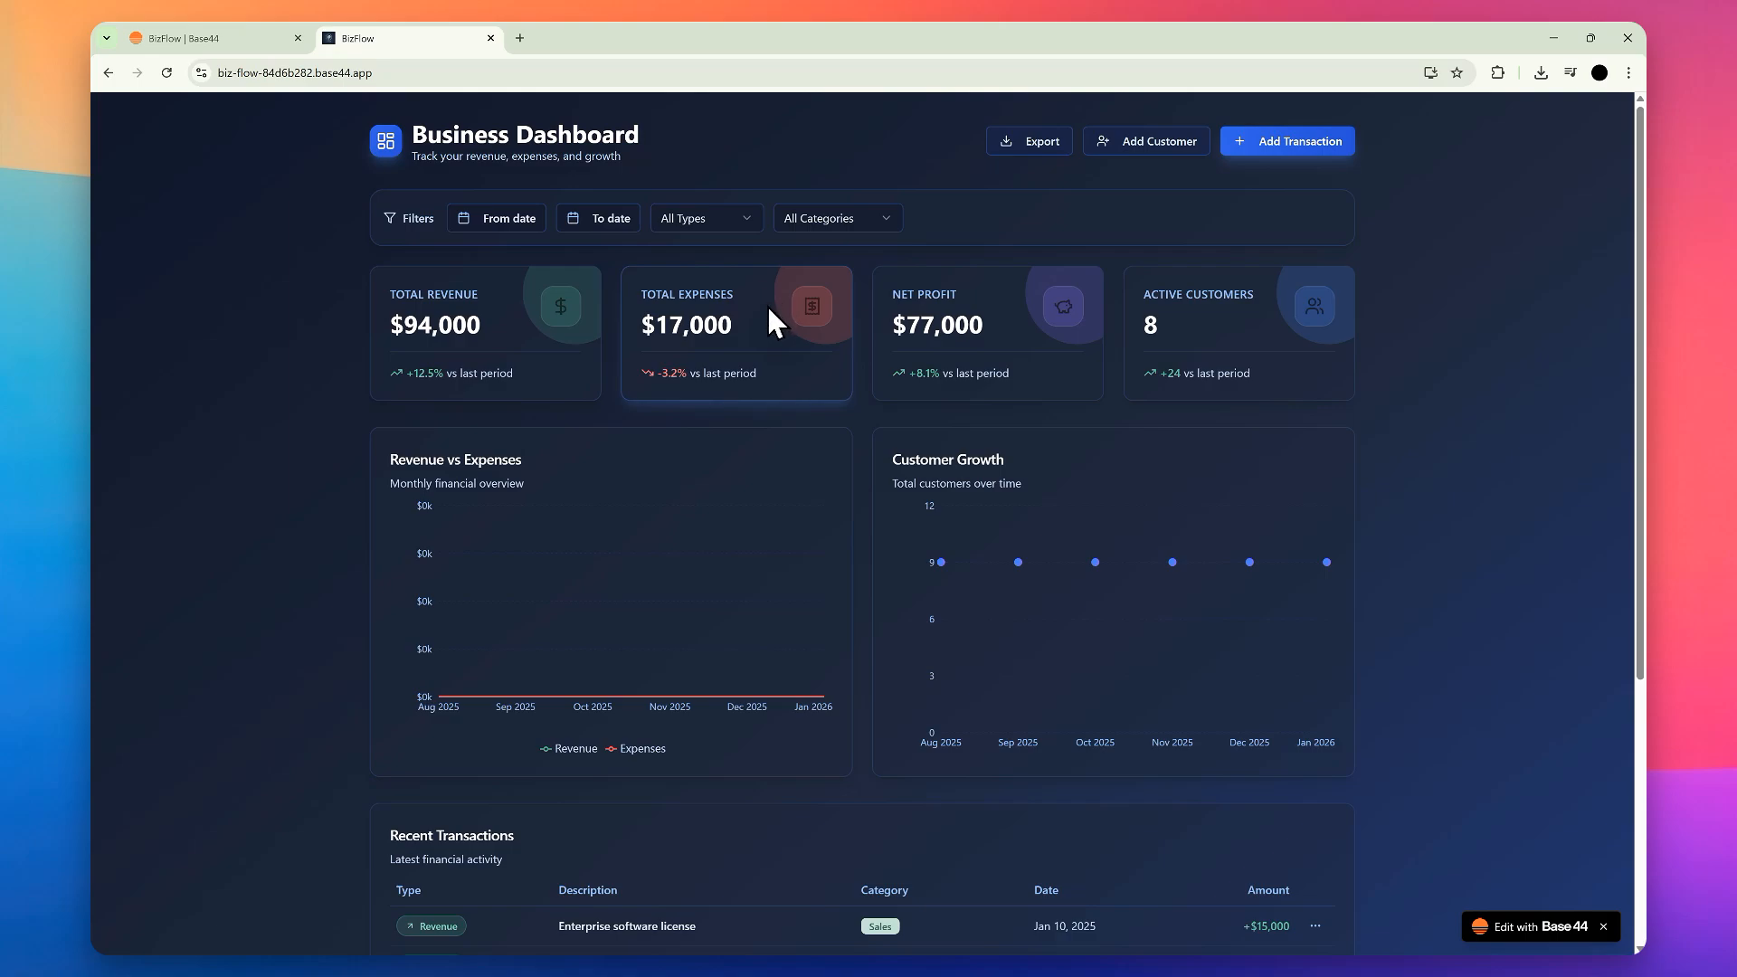
left_click(430, 76)
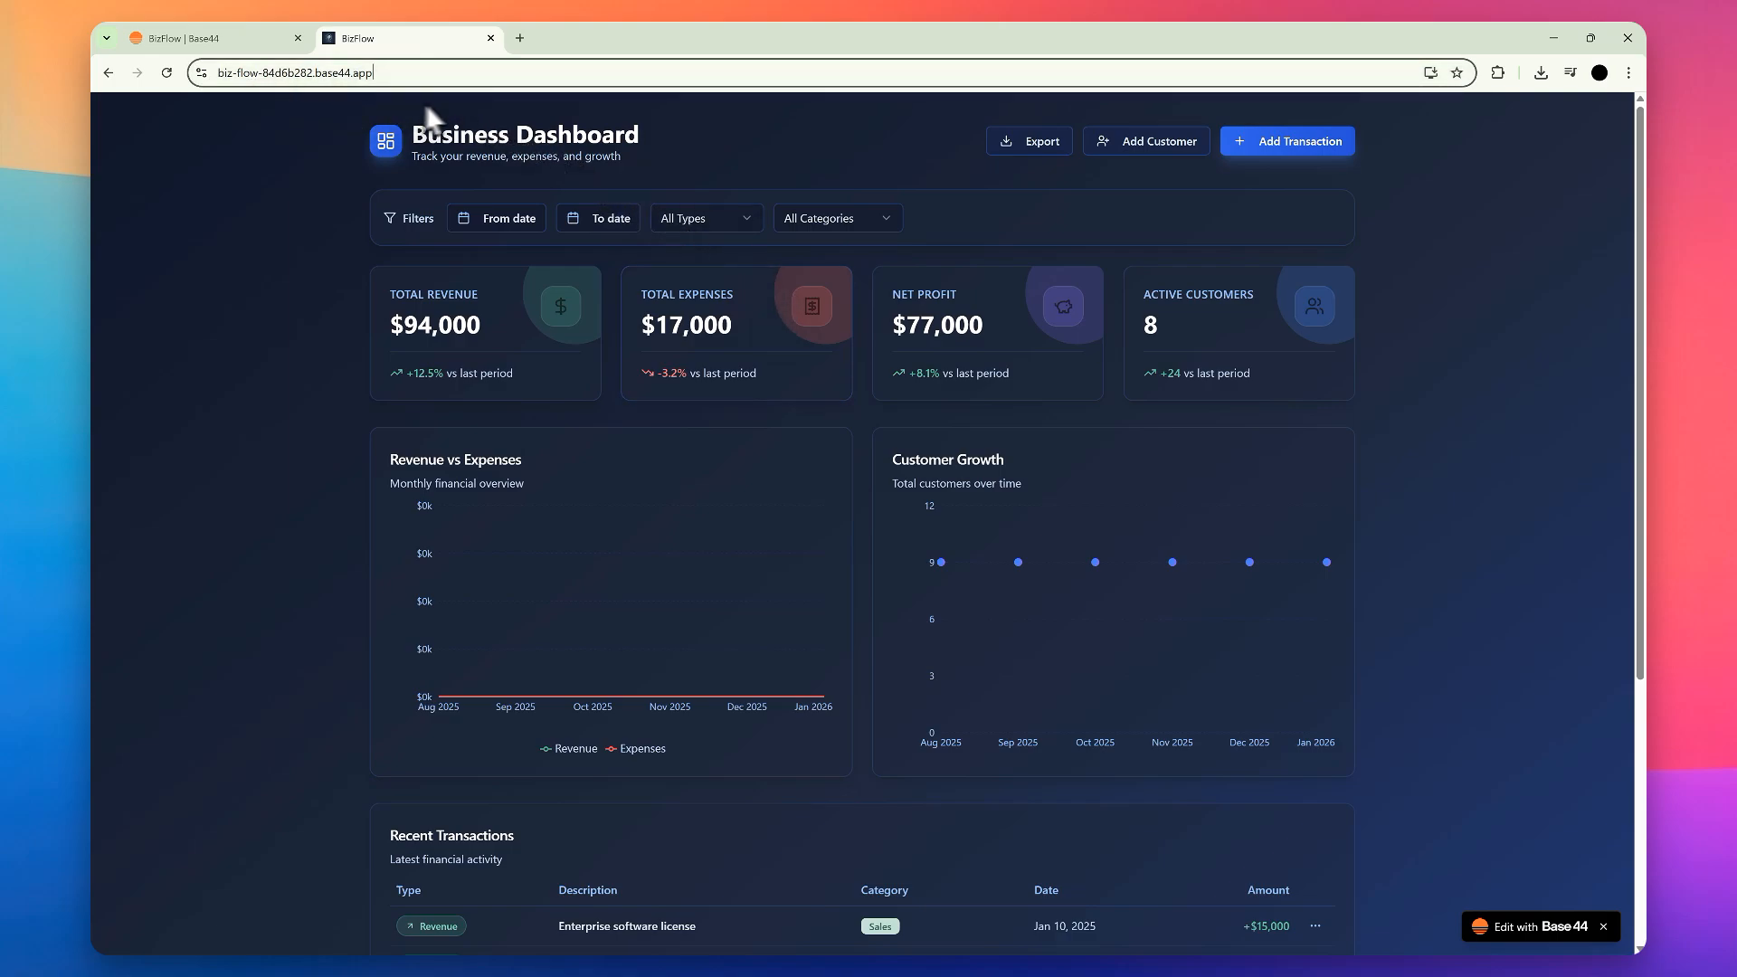
left_click(434, 106)
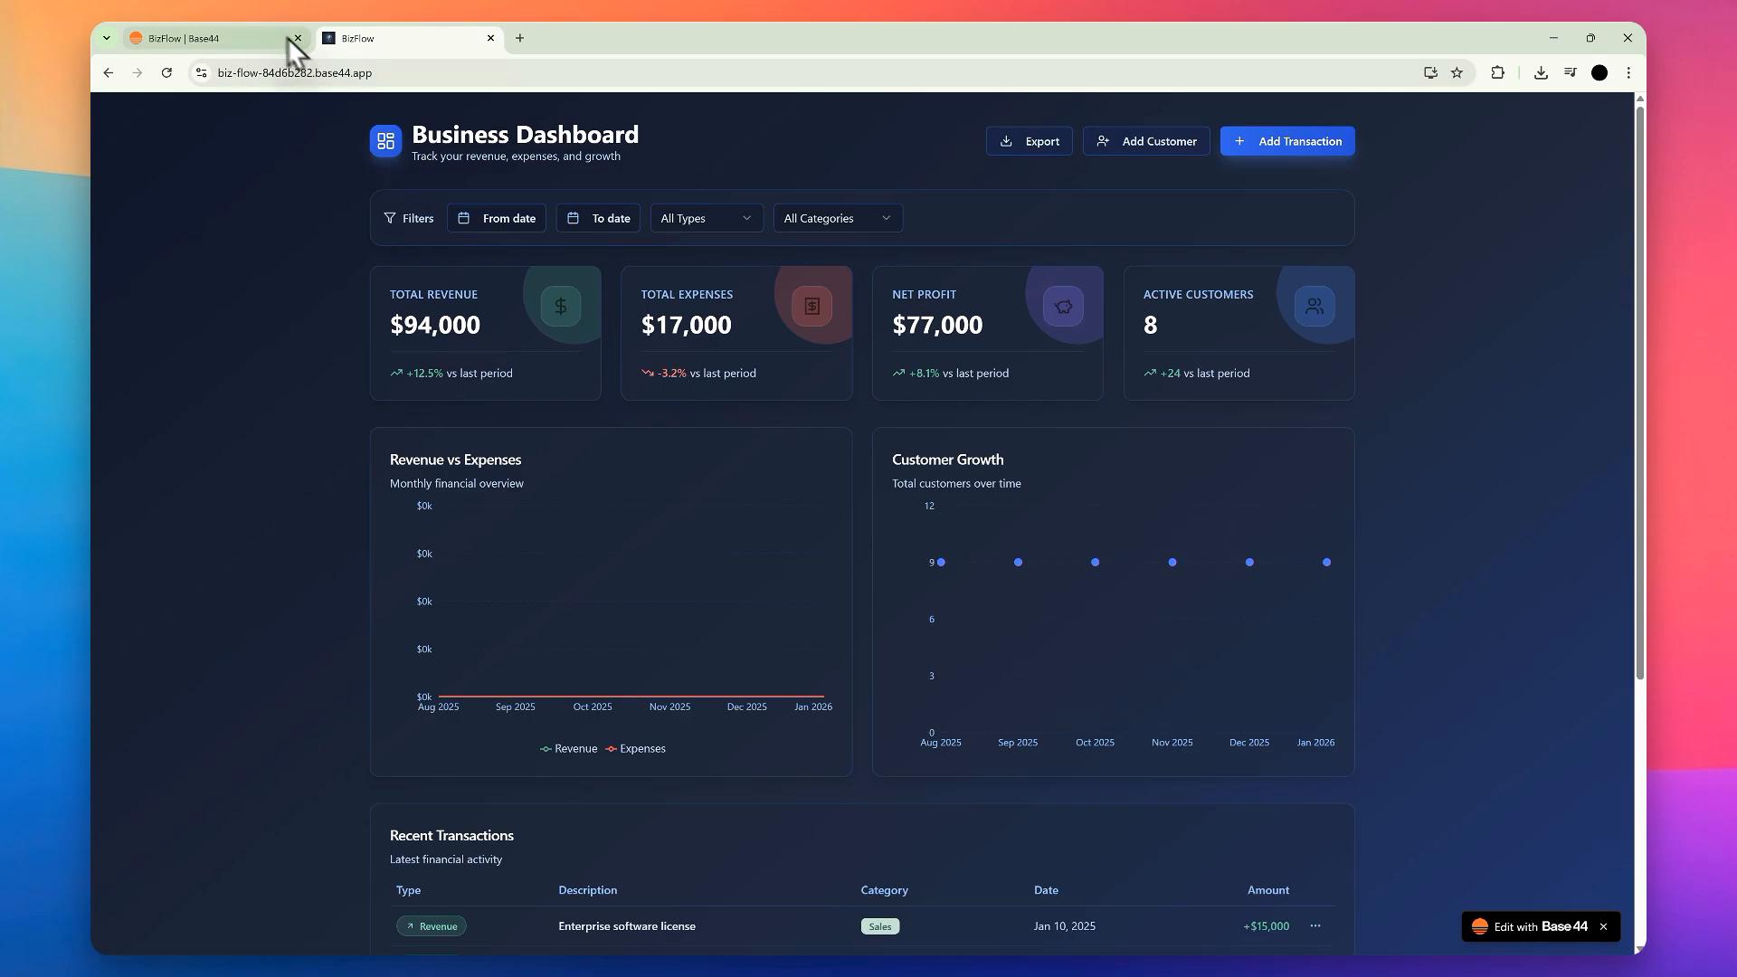
Step: Return to the app editor, view the account's credit usage and open the Base44 documentation
left_click(259, 27)
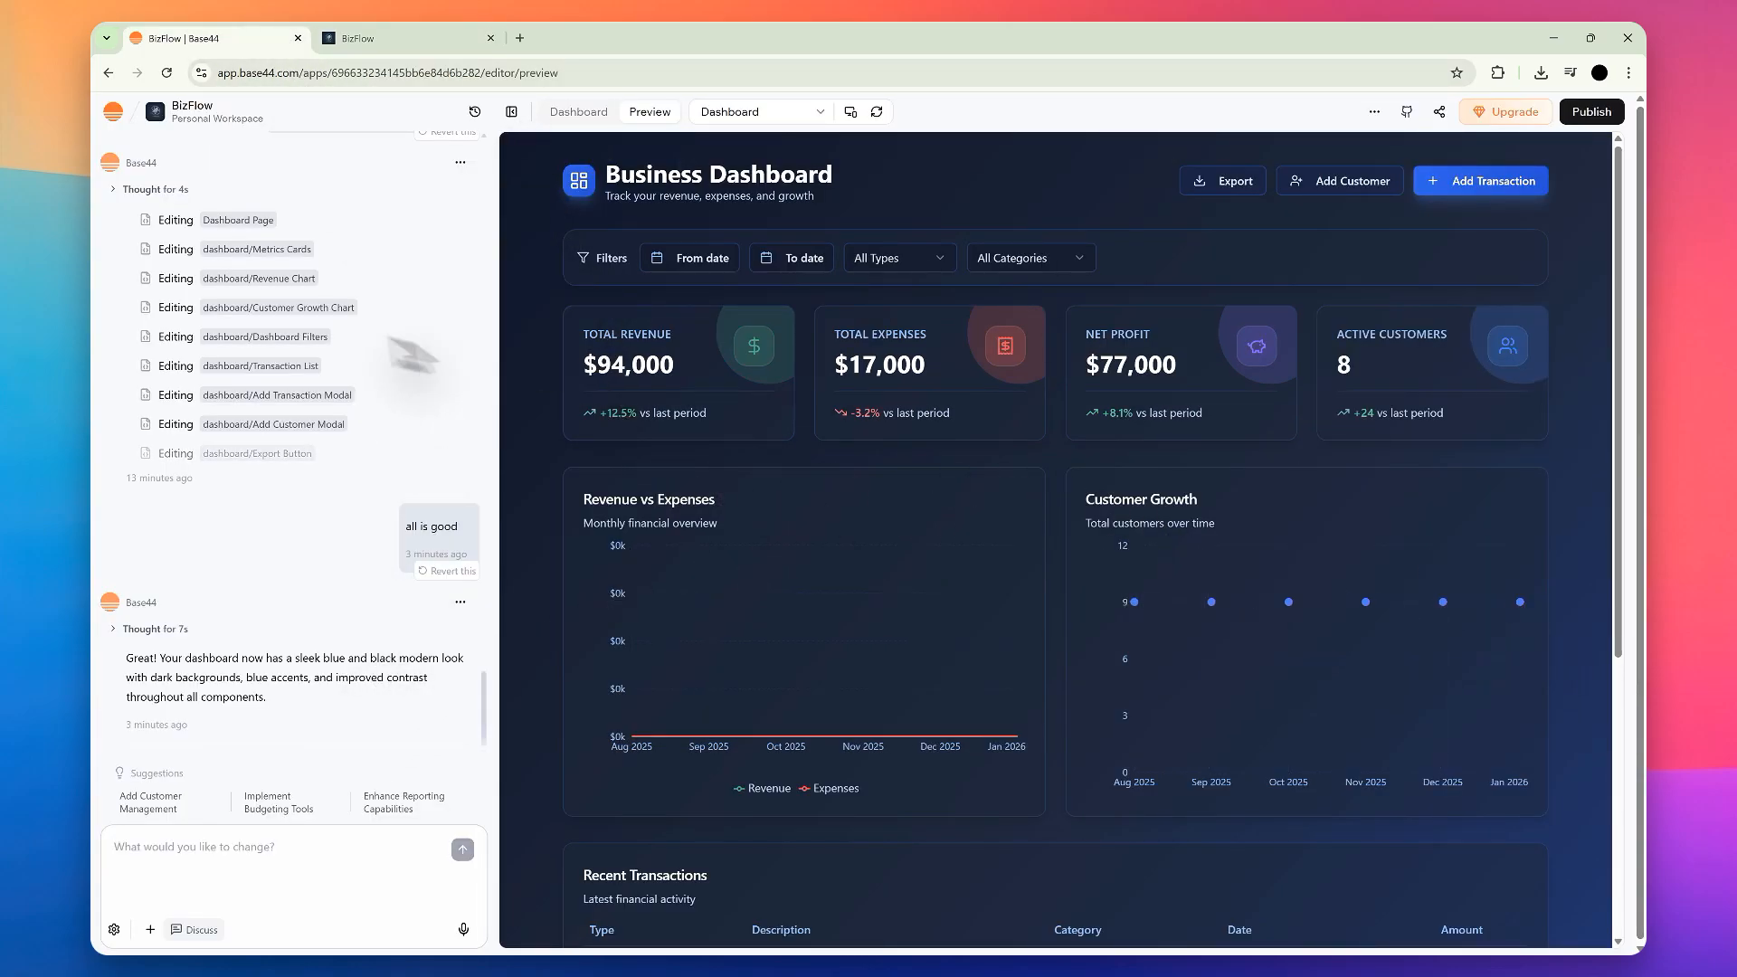
left_click(115, 112)
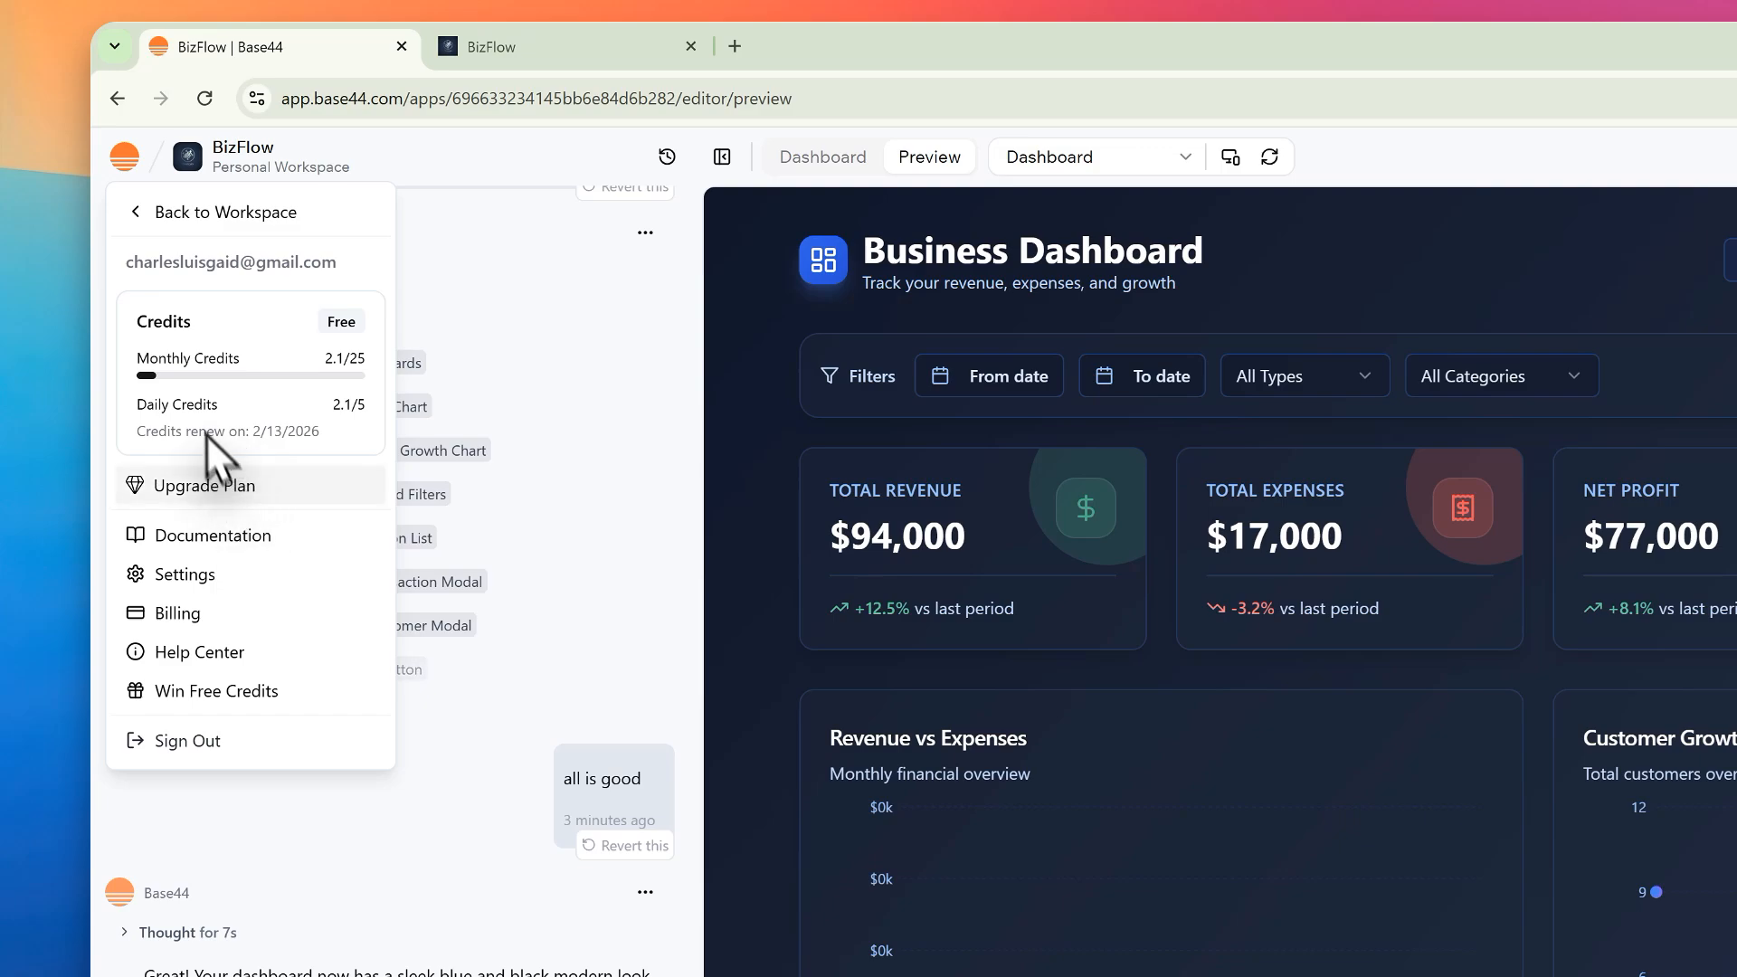
left_click(208, 535)
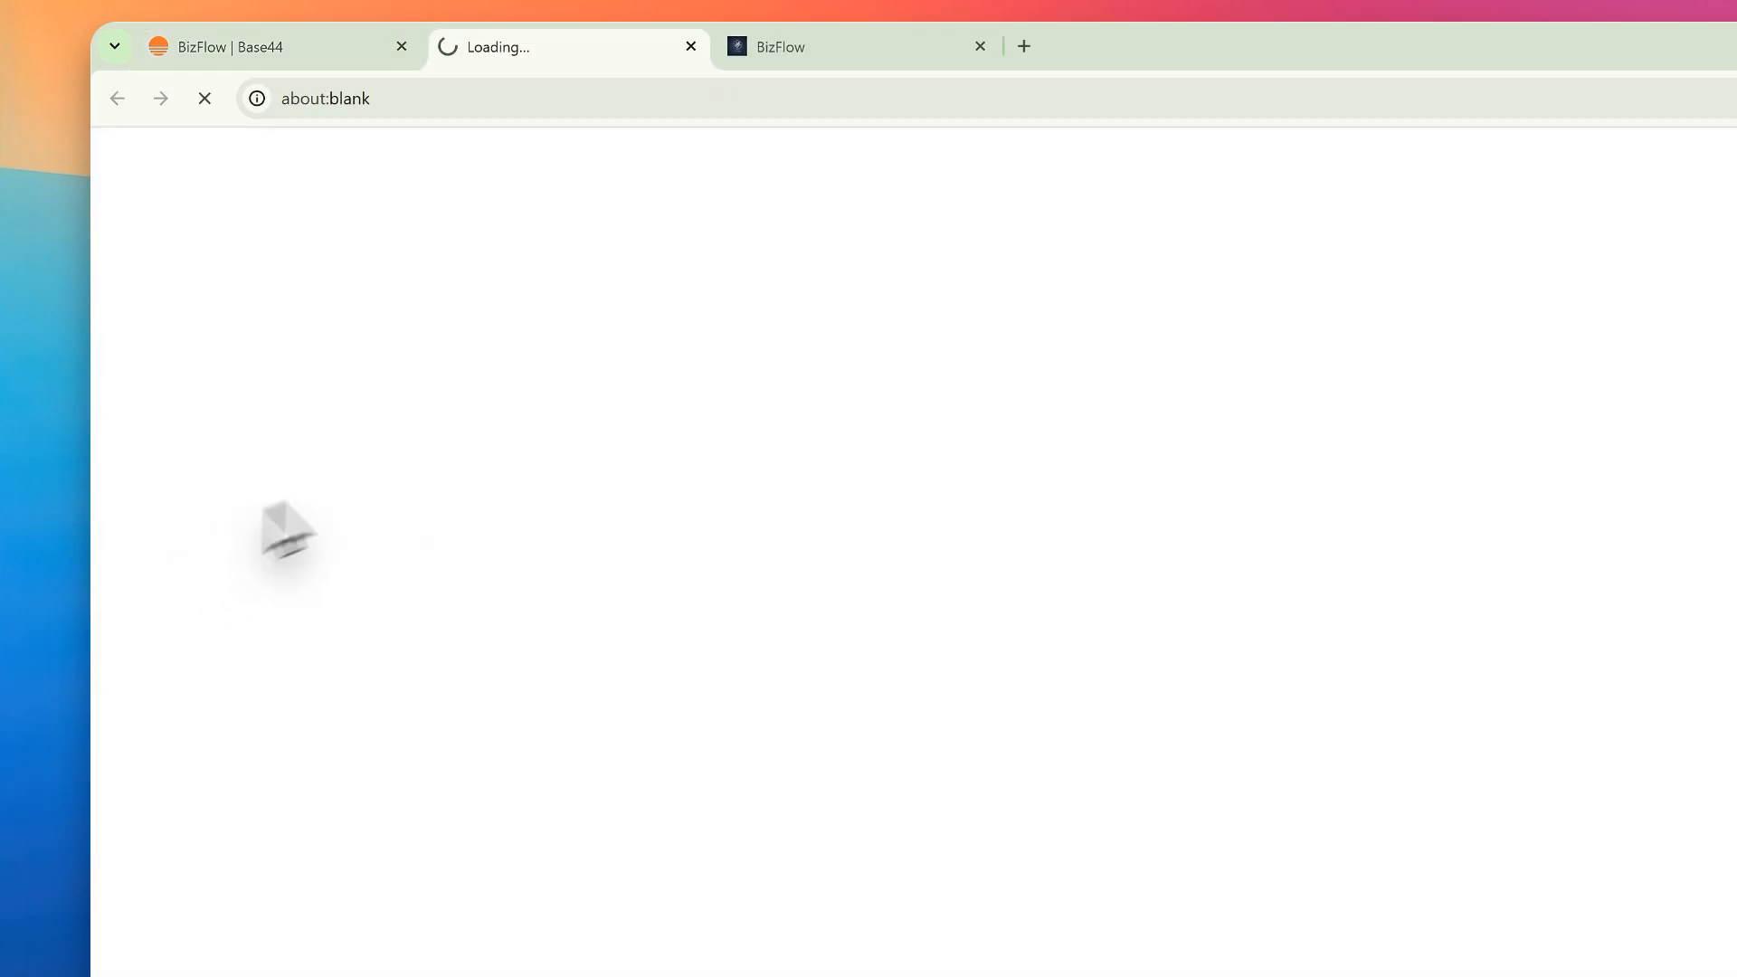
Step: Close the published BizFlow site and look through the topic list of the Base44 documentation
left_click(980, 46)
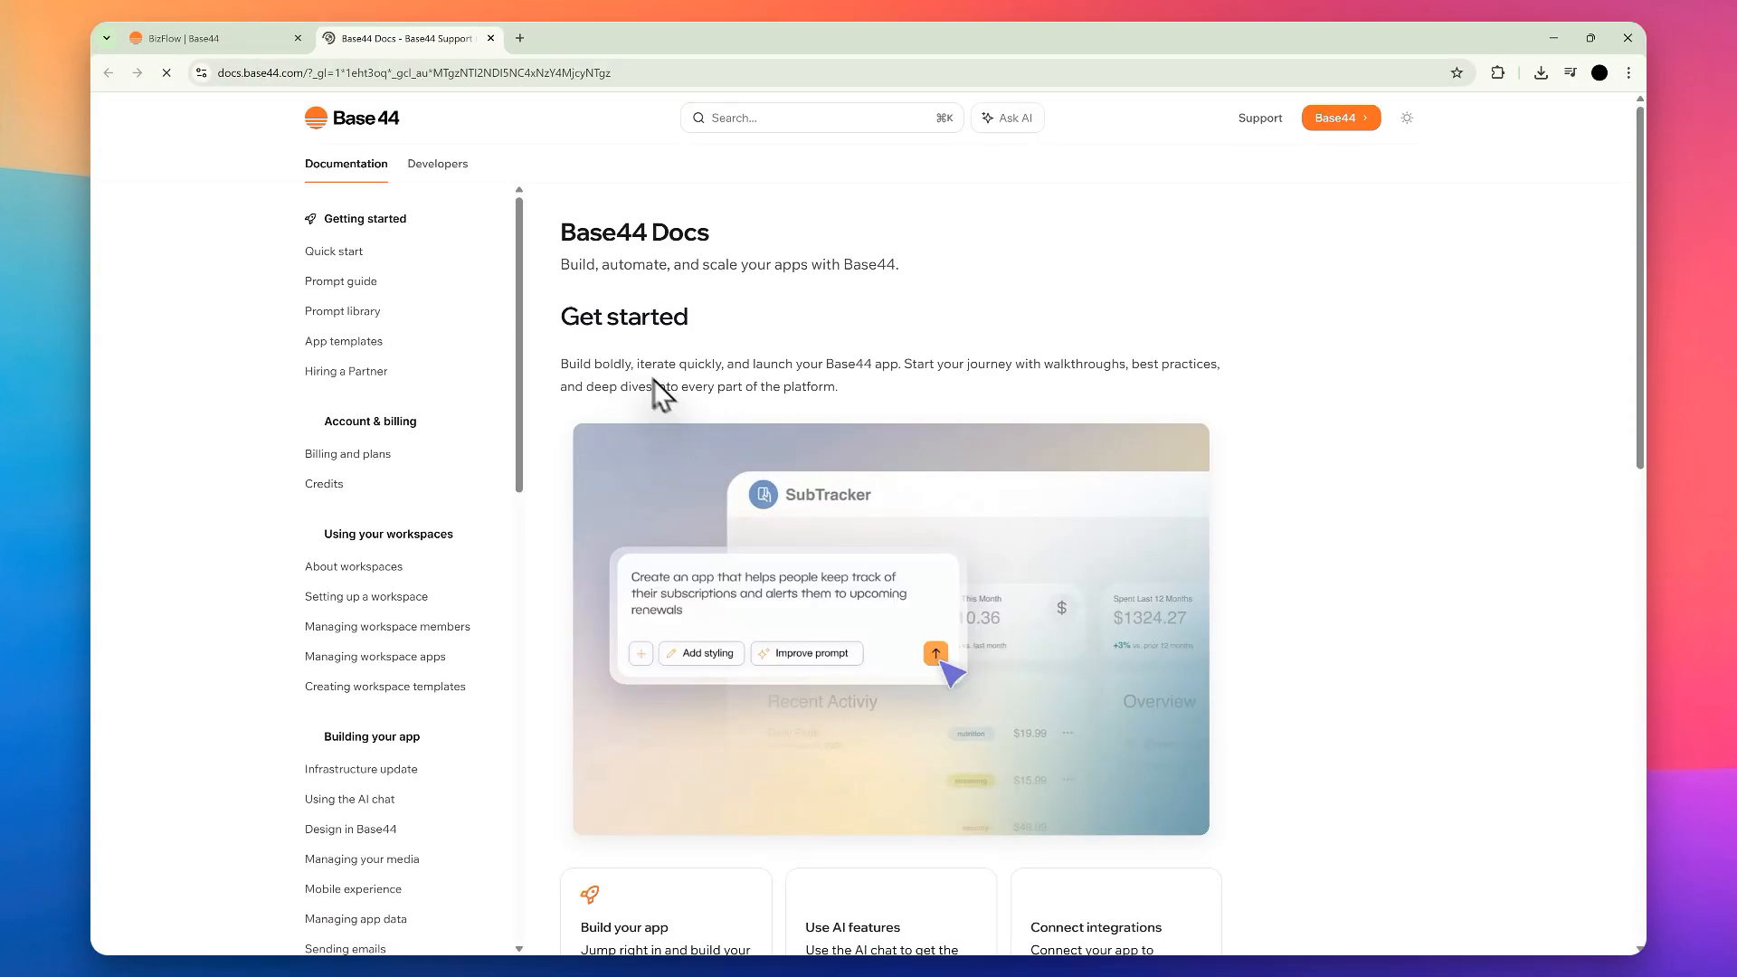
scroll(502, 377, "down", 10)
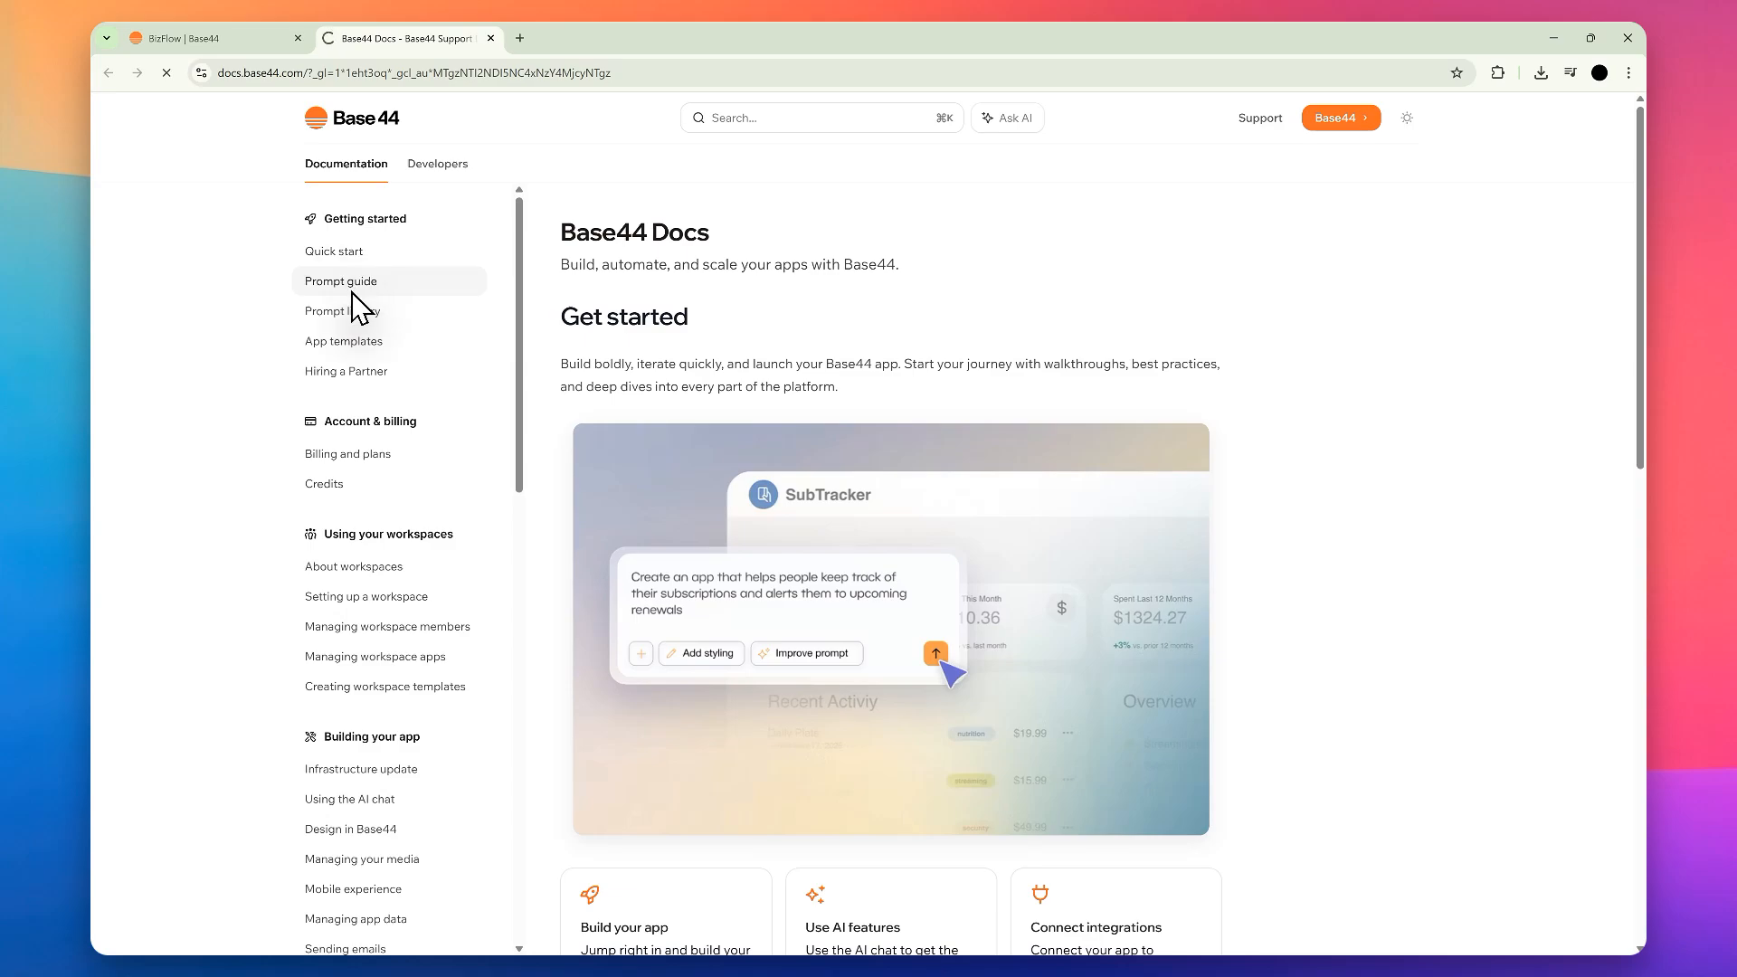
scroll(371, 417, "down", 7)
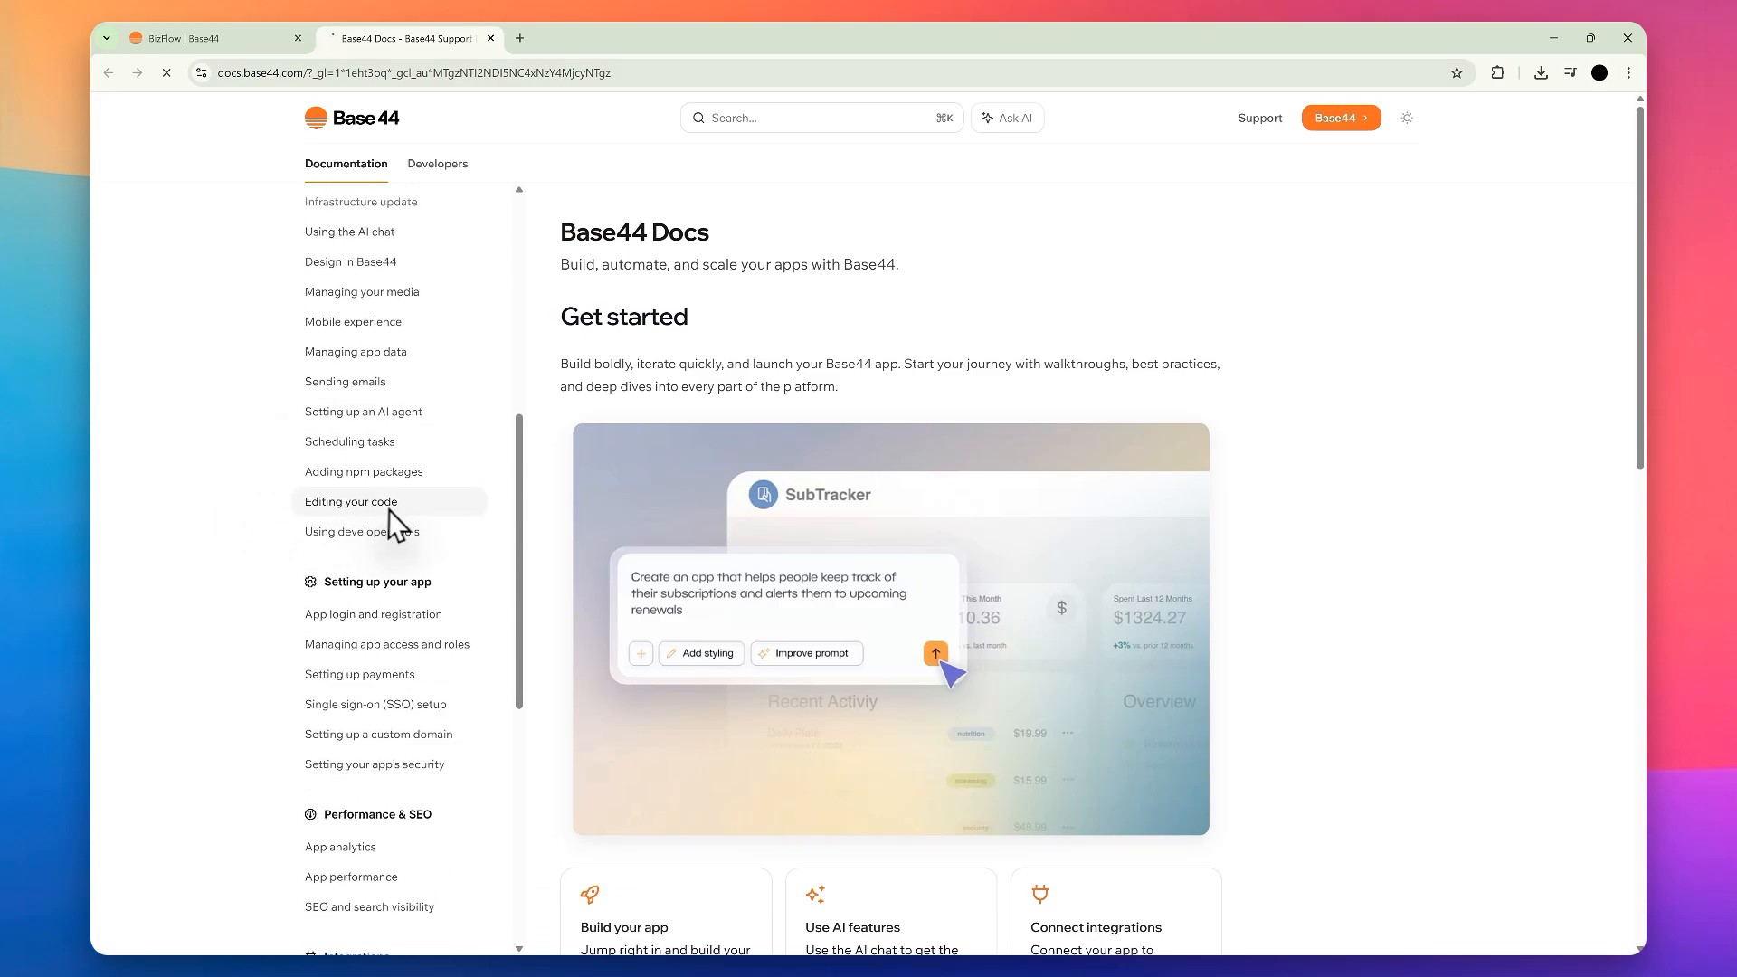
scroll(389, 511, "down", 6)
scroll(425, 513, "up", 4)
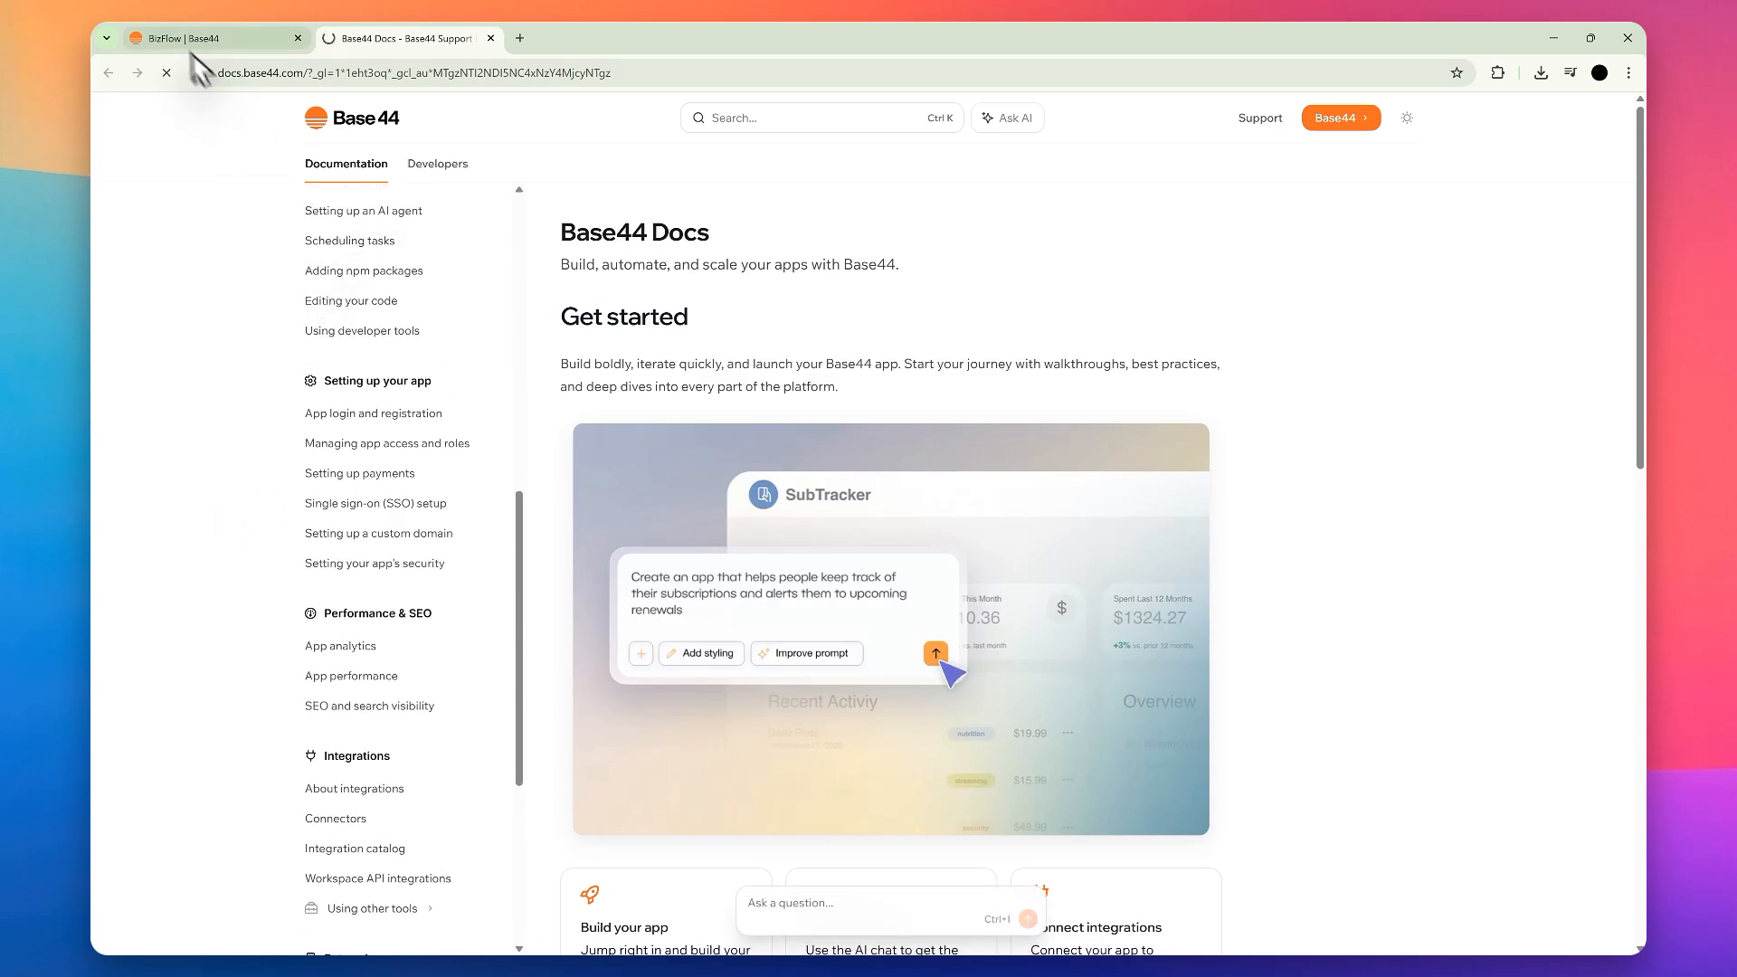
Step: Return from the BizFlow editor to the workspace home page and close the documentation
left_click(243, 40)
left_click(114, 112)
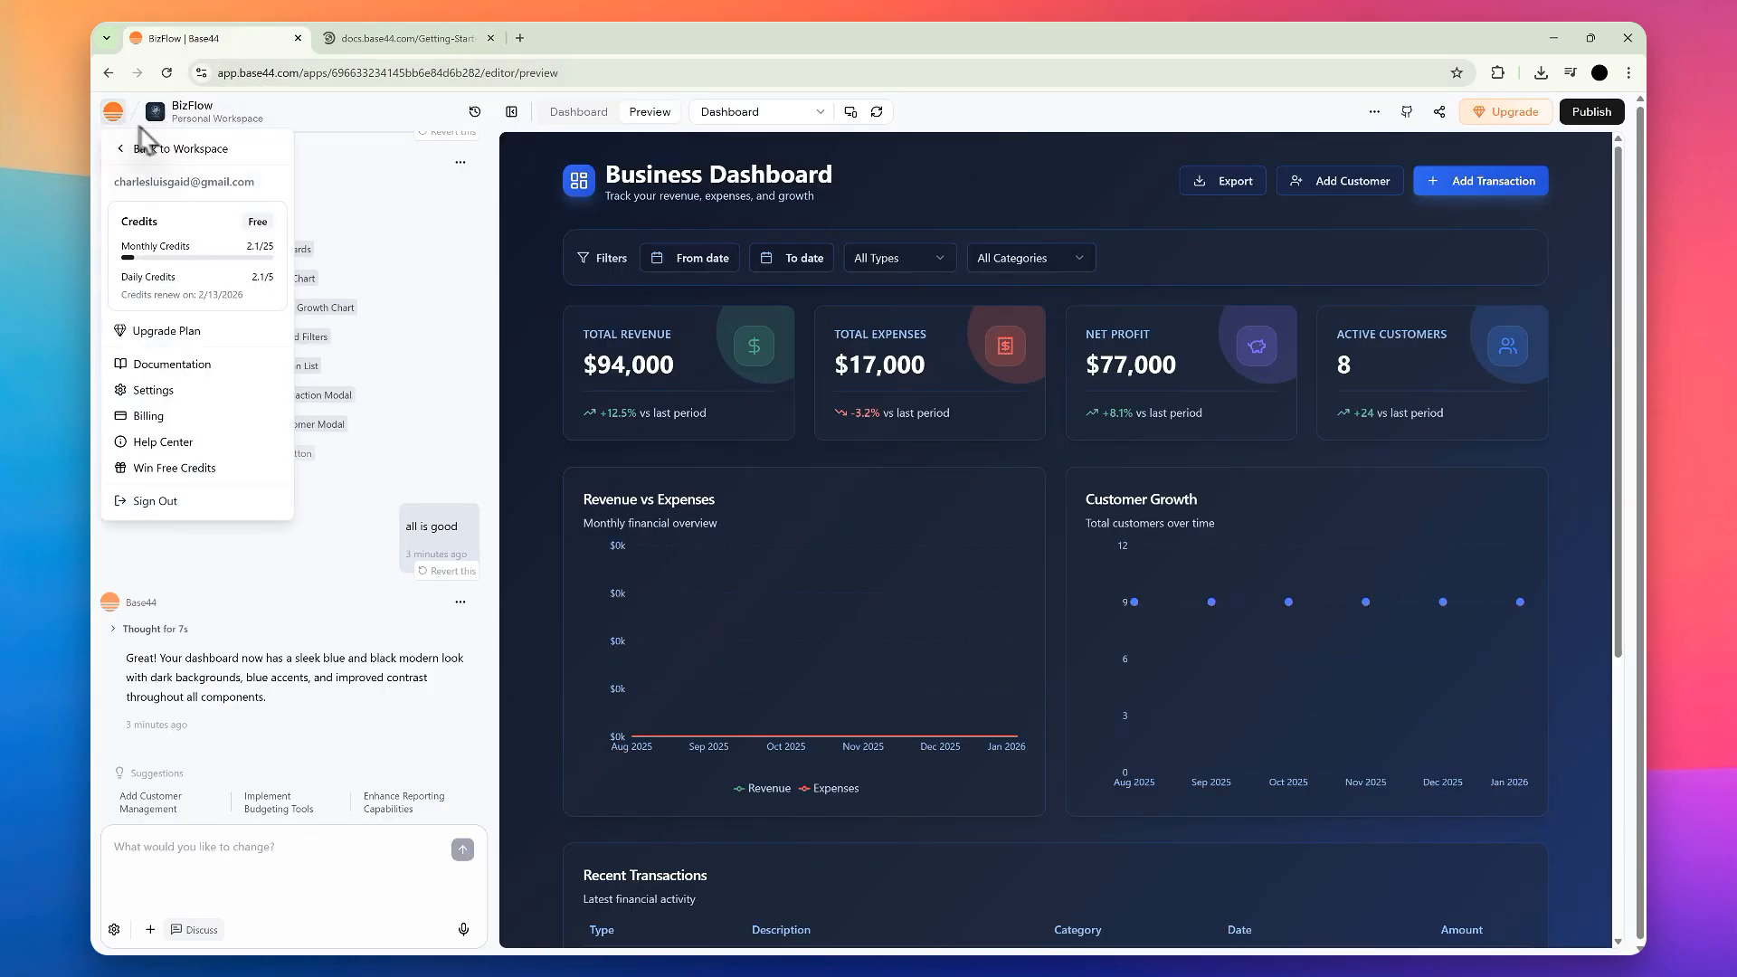
left_click(201, 156)
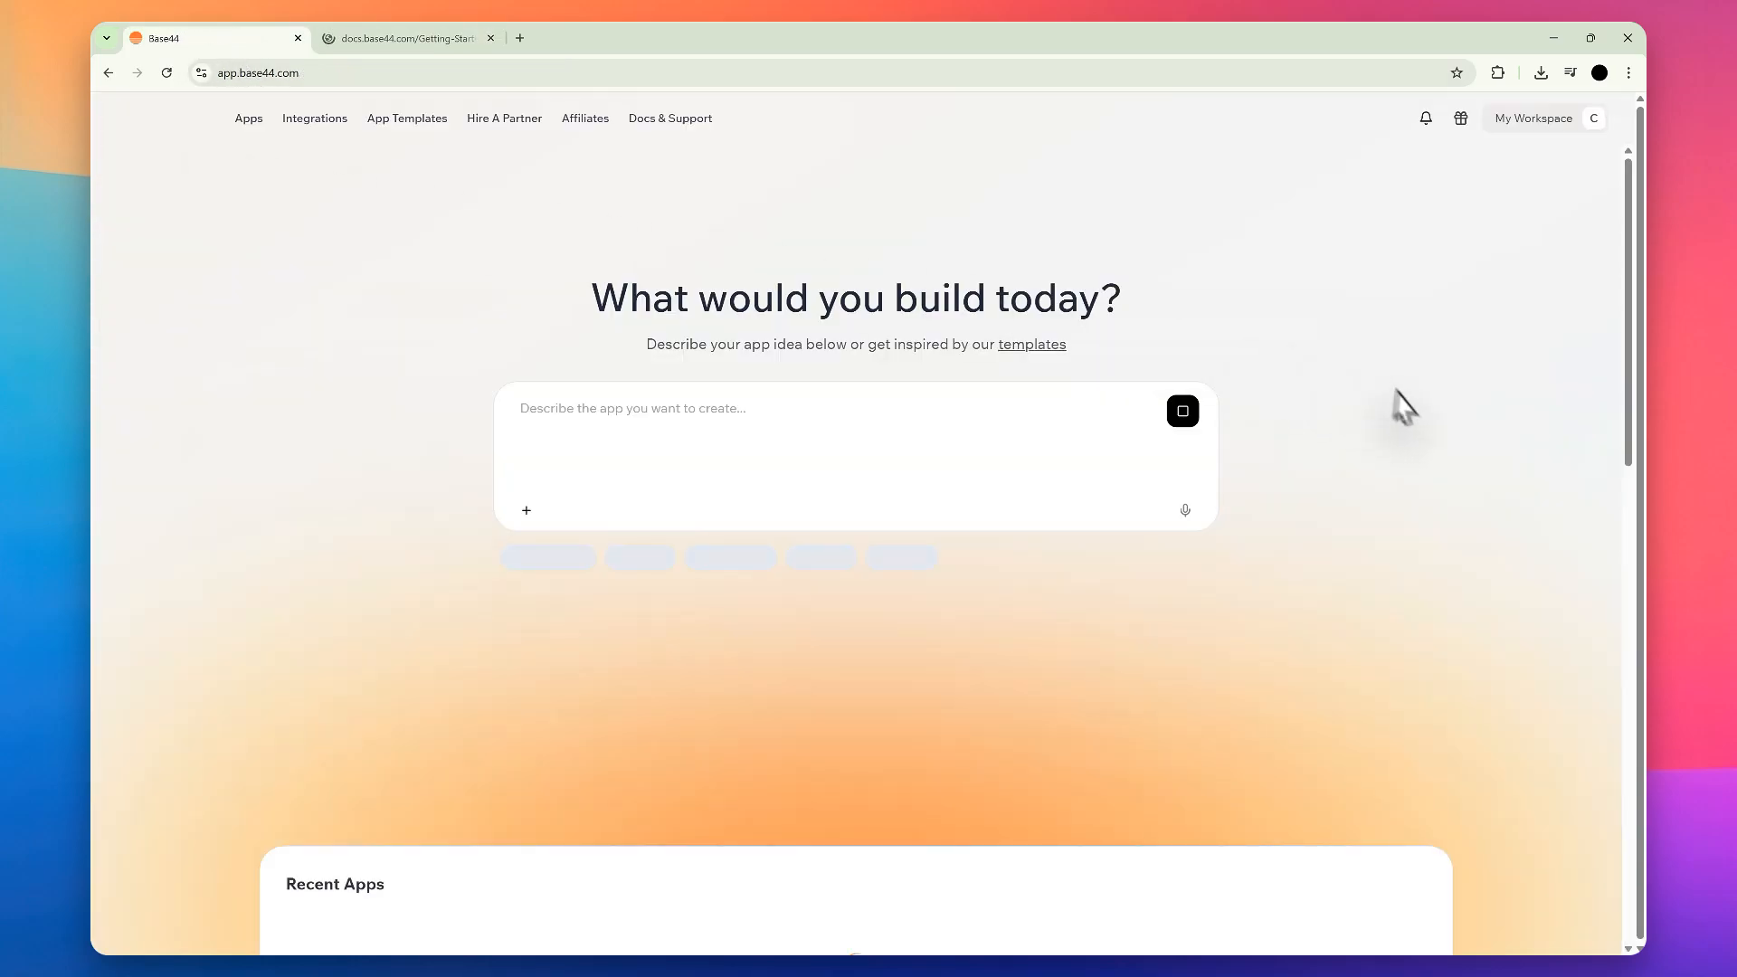
left_click(490, 38)
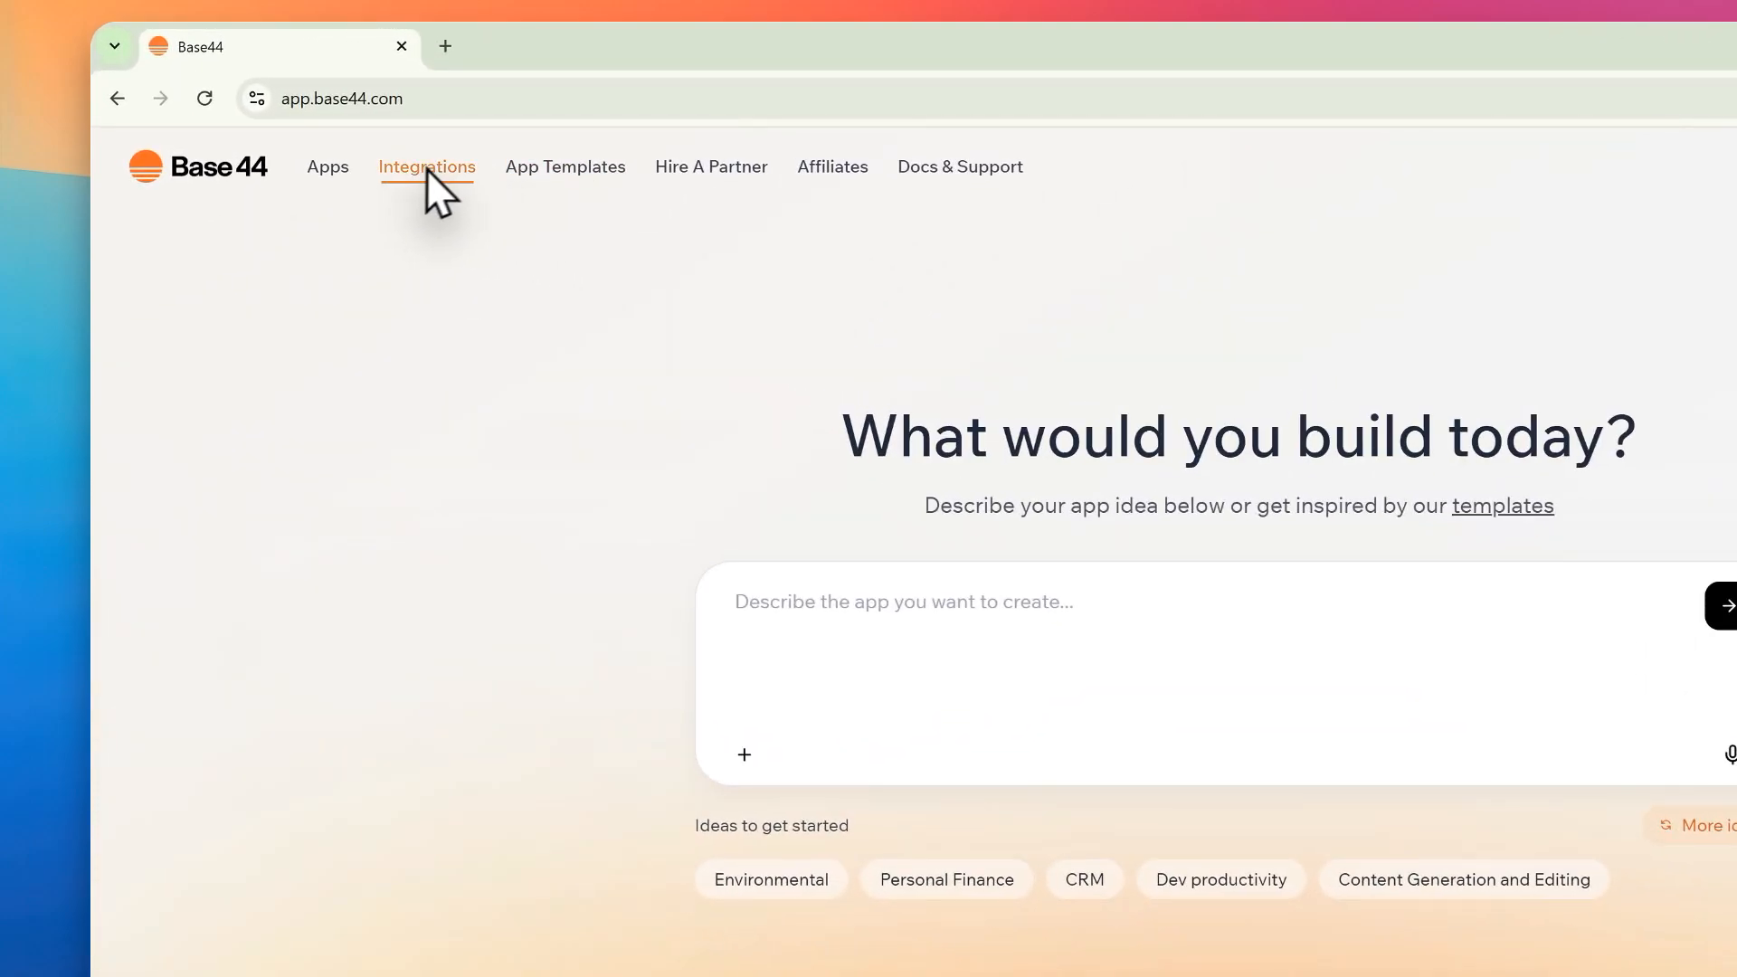
Step: Examine the connectors and community integrations in the Integrations catalog
scroll(1040, 429, "down", 5)
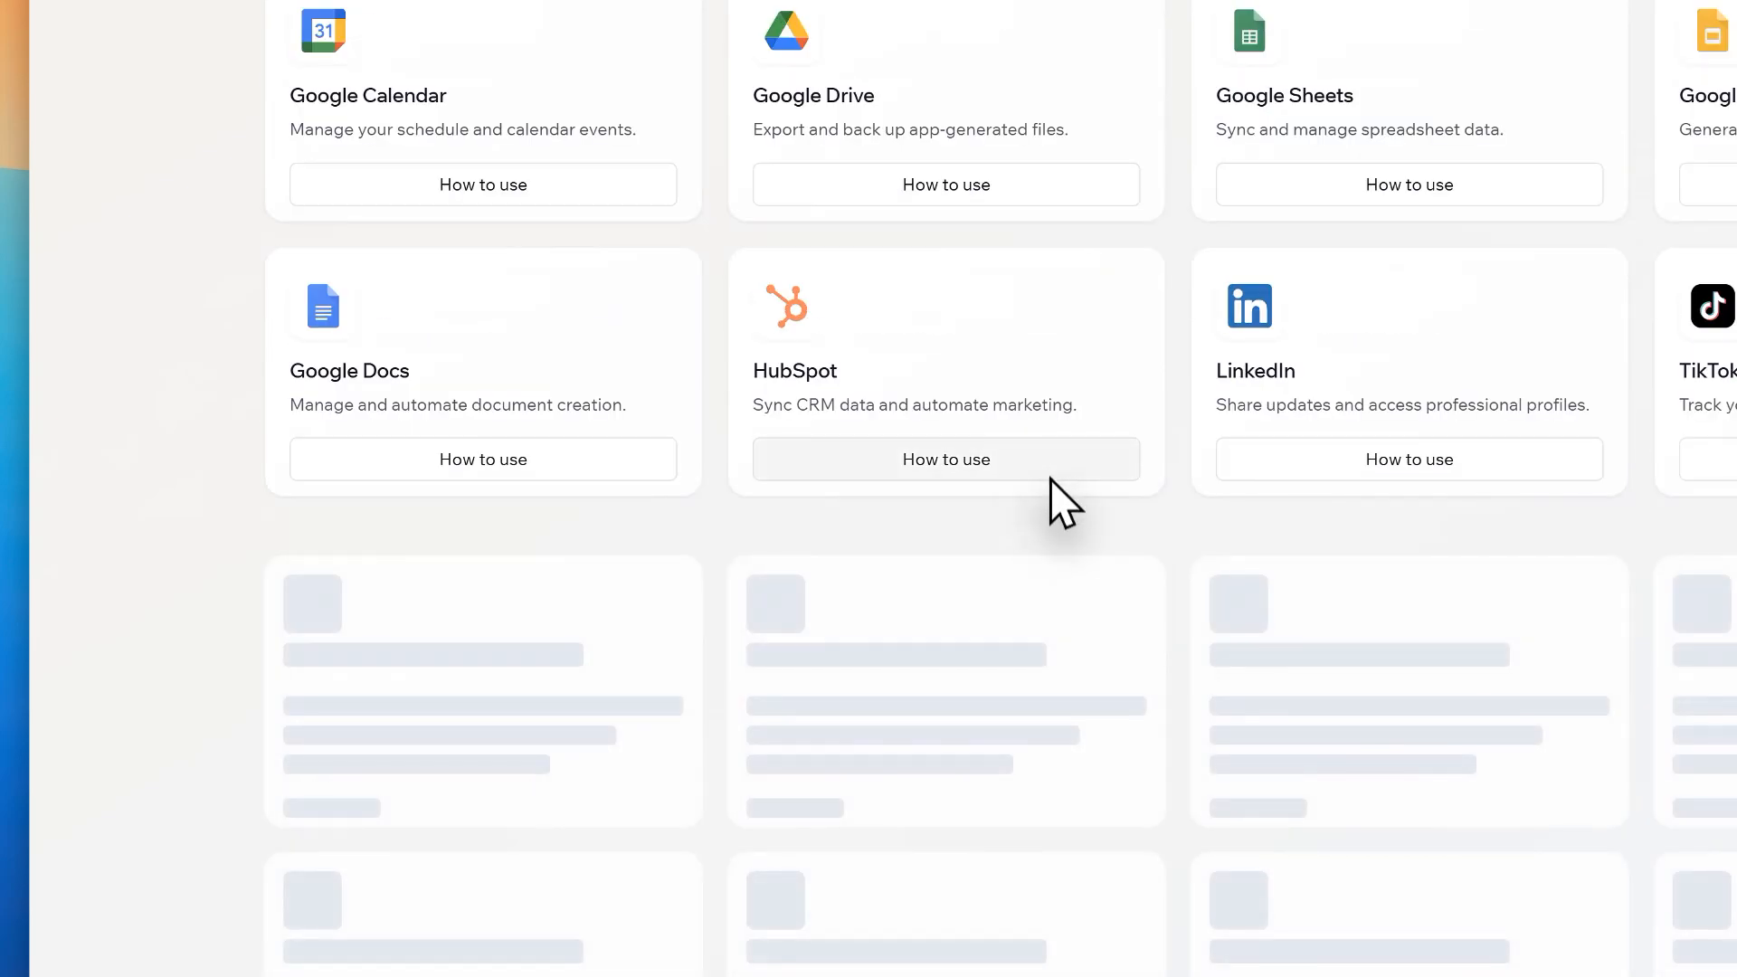
scroll(1031, 488, "up", 3)
scroll(905, 525, "up", 3)
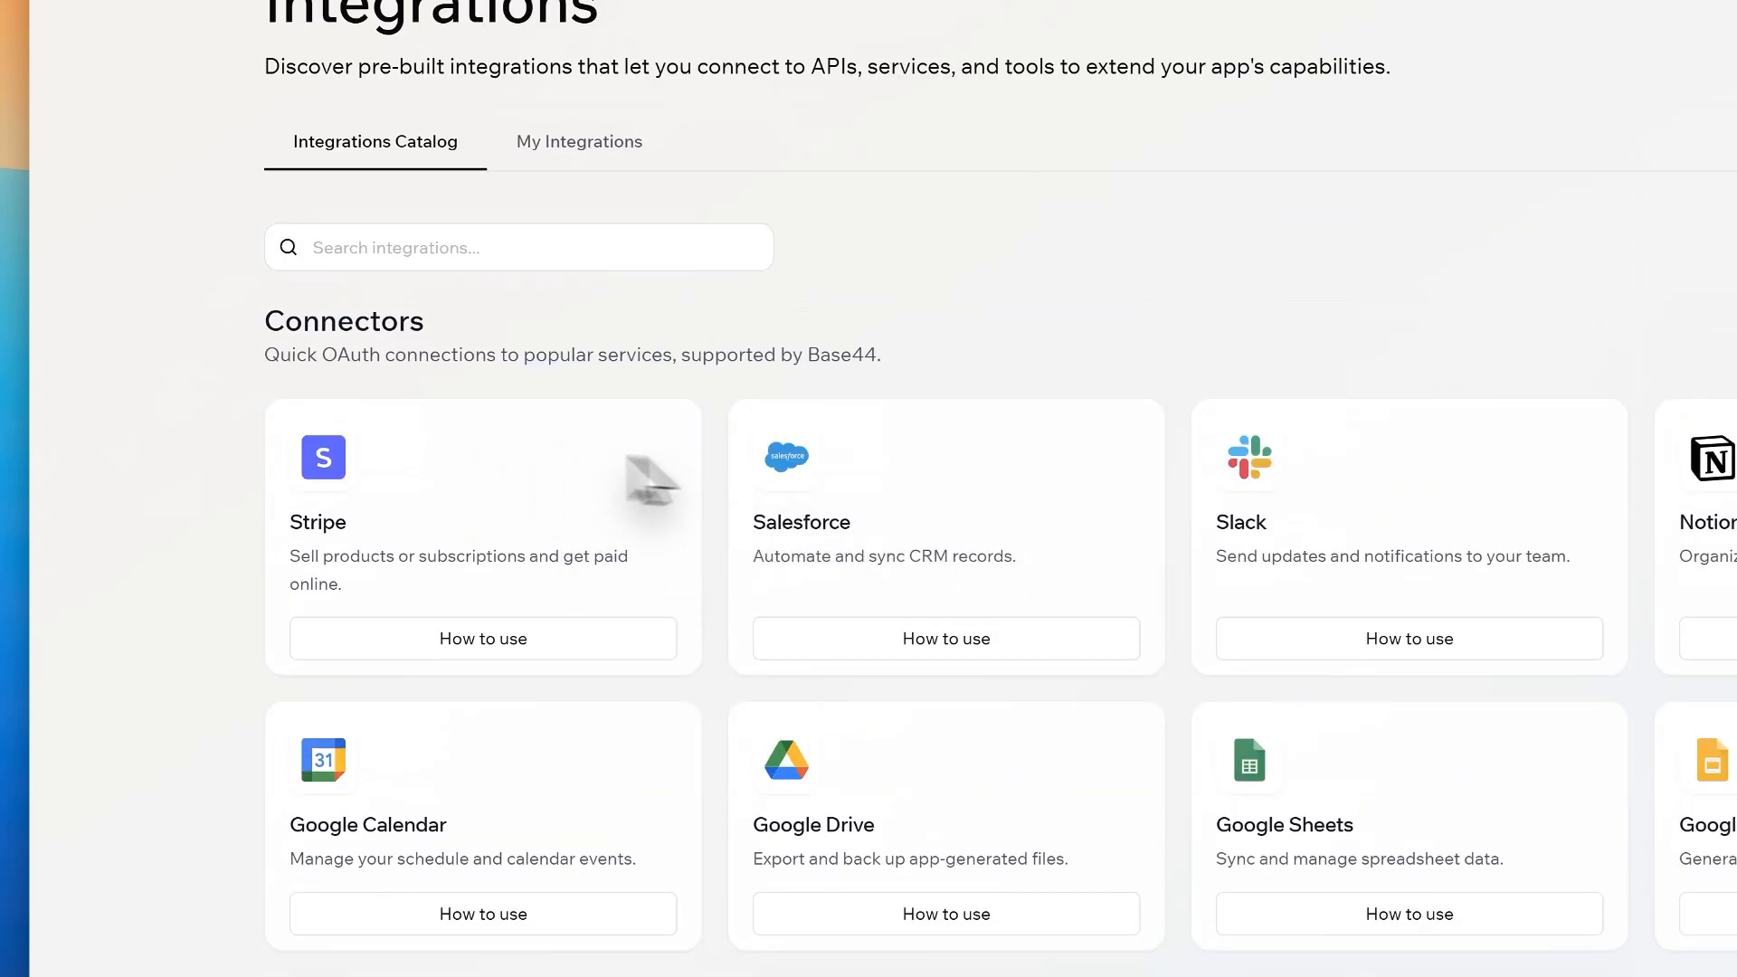
scroll(1338, 698, "down", 20)
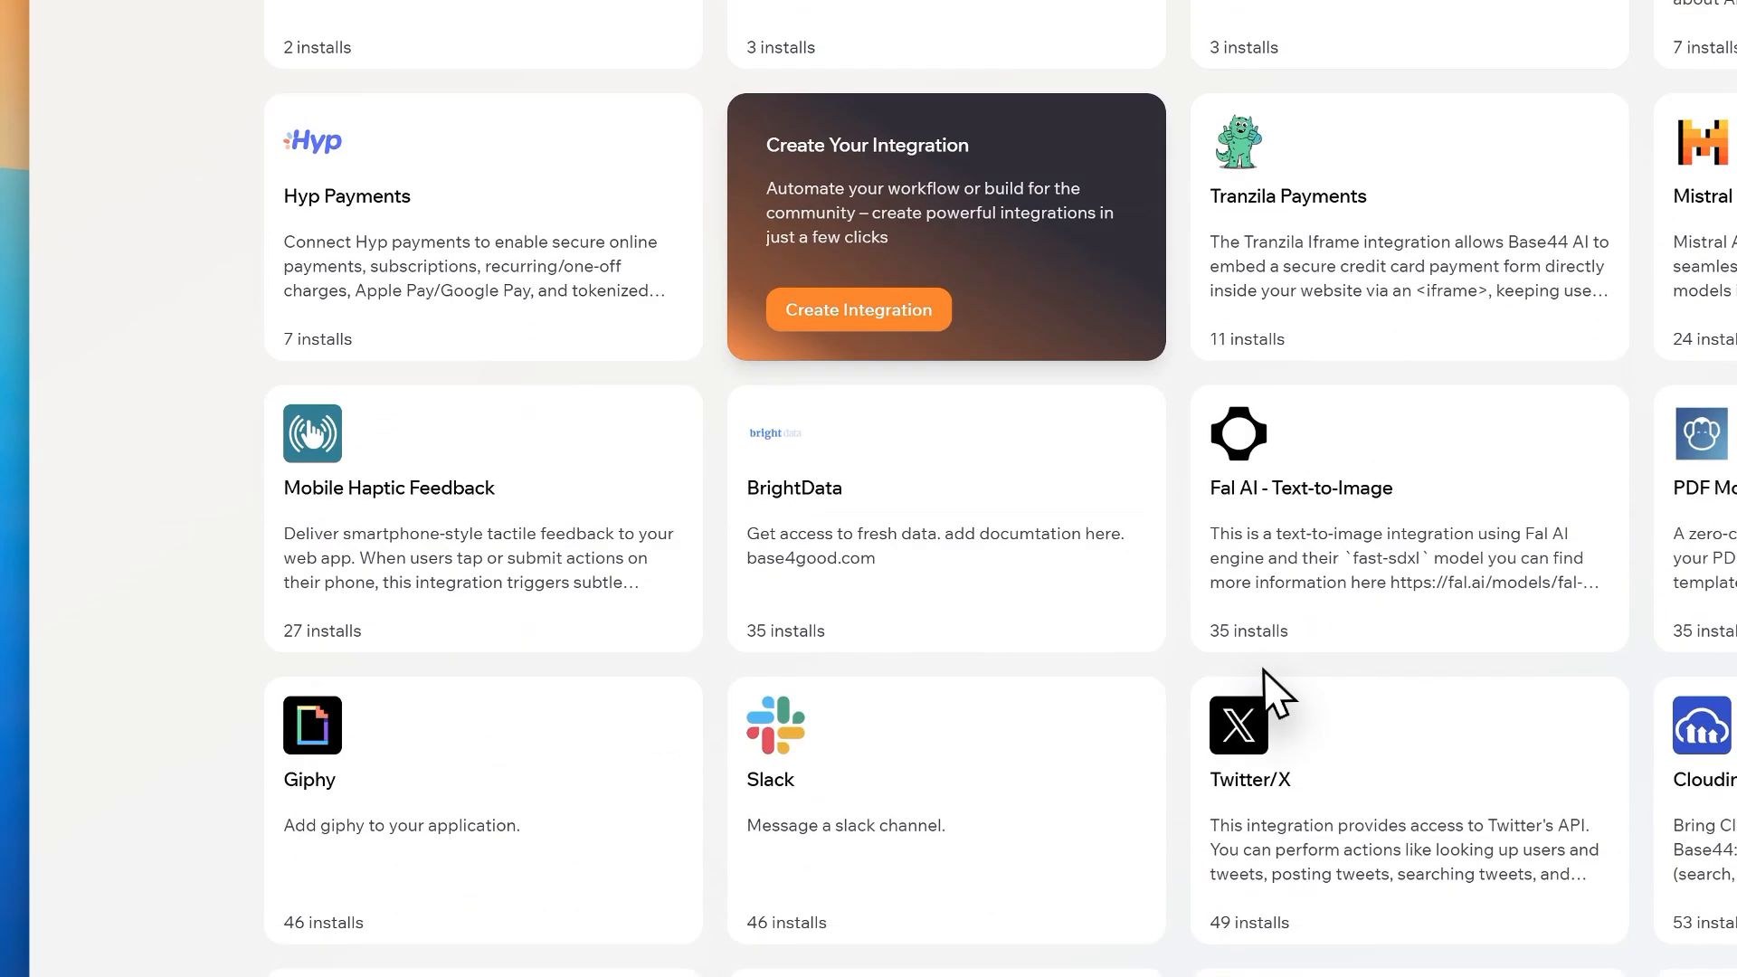
scroll(1321, 688, "up", 20)
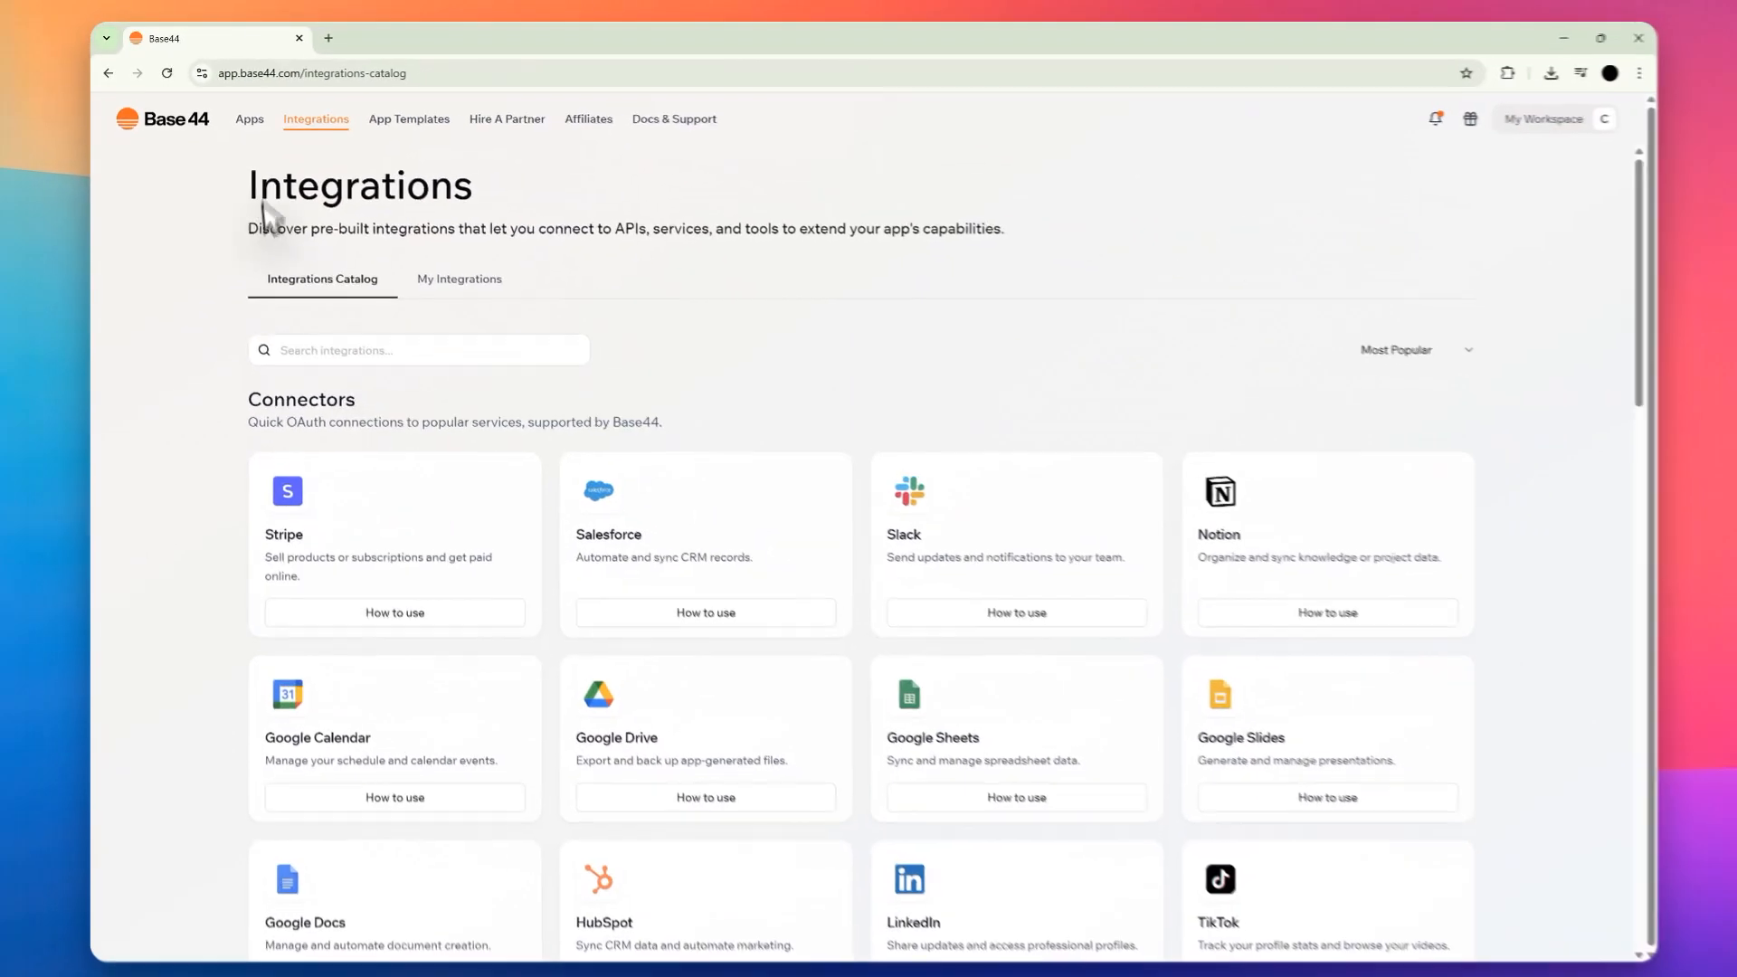
Step: View the App Templates gallery and browse the agencies listed in the Hire A Partner directory
left_click(409, 120)
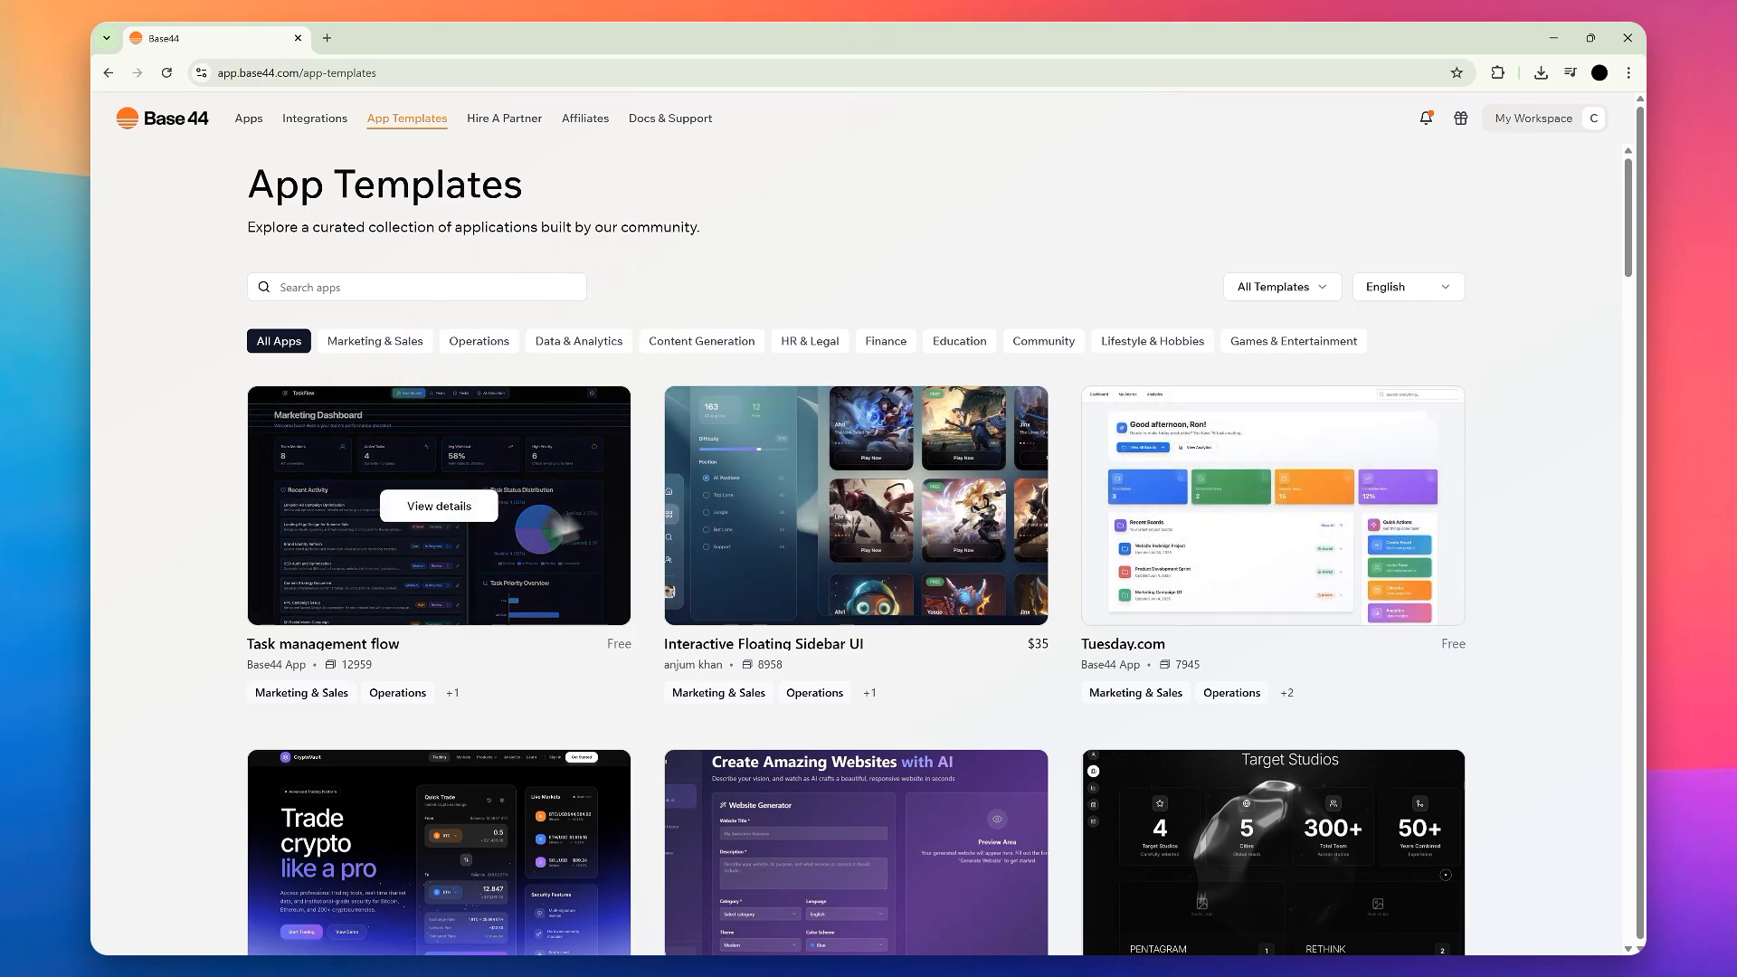
left_click(497, 127)
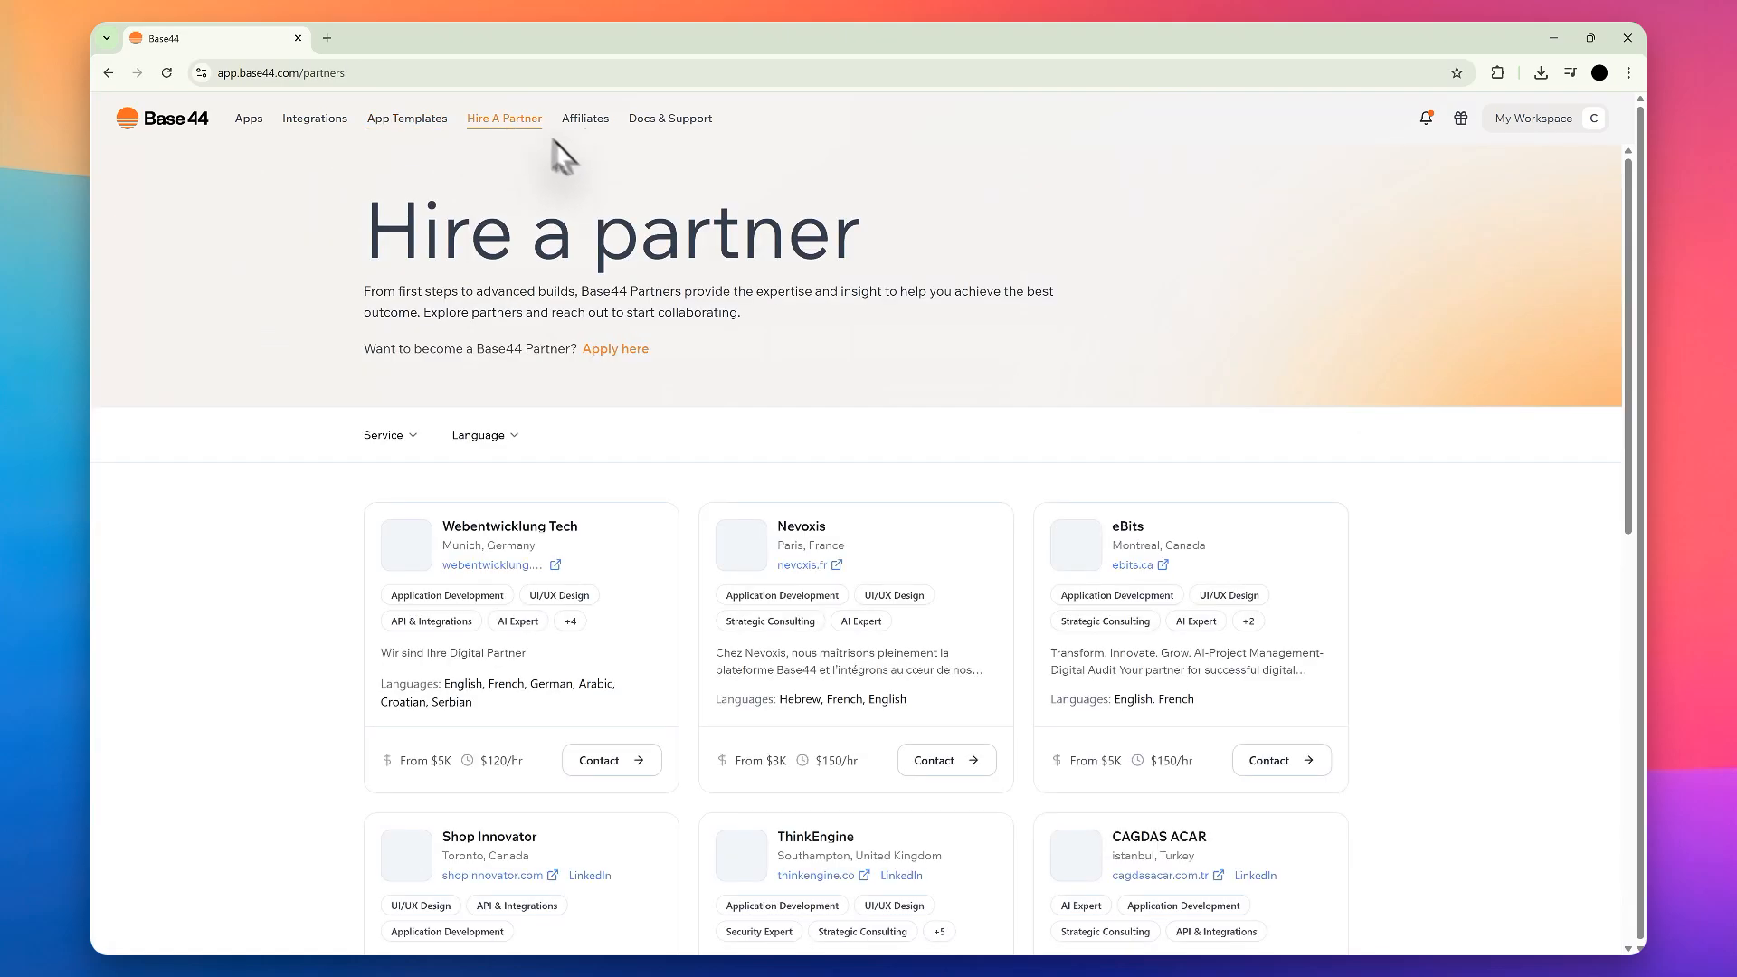
scroll(887, 344, "down", 5)
scroll(896, 384, "up", 4)
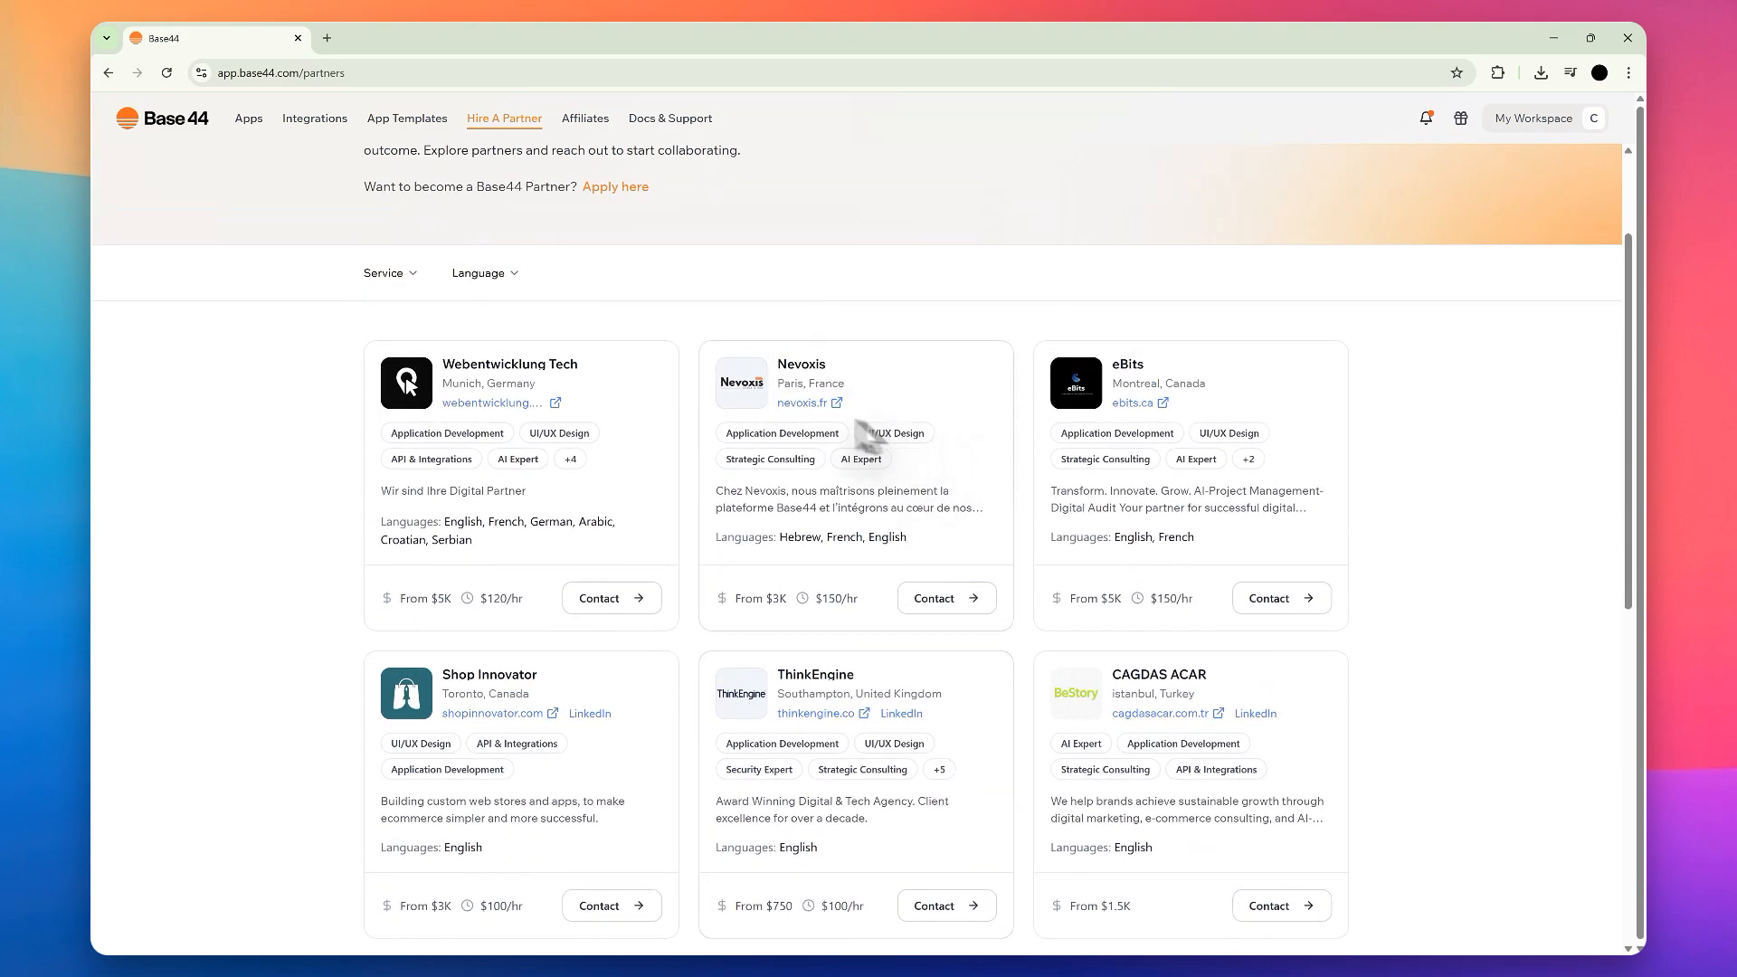
scroll(1008, 341, "down", 2)
scroll(729, 399, "up", 3)
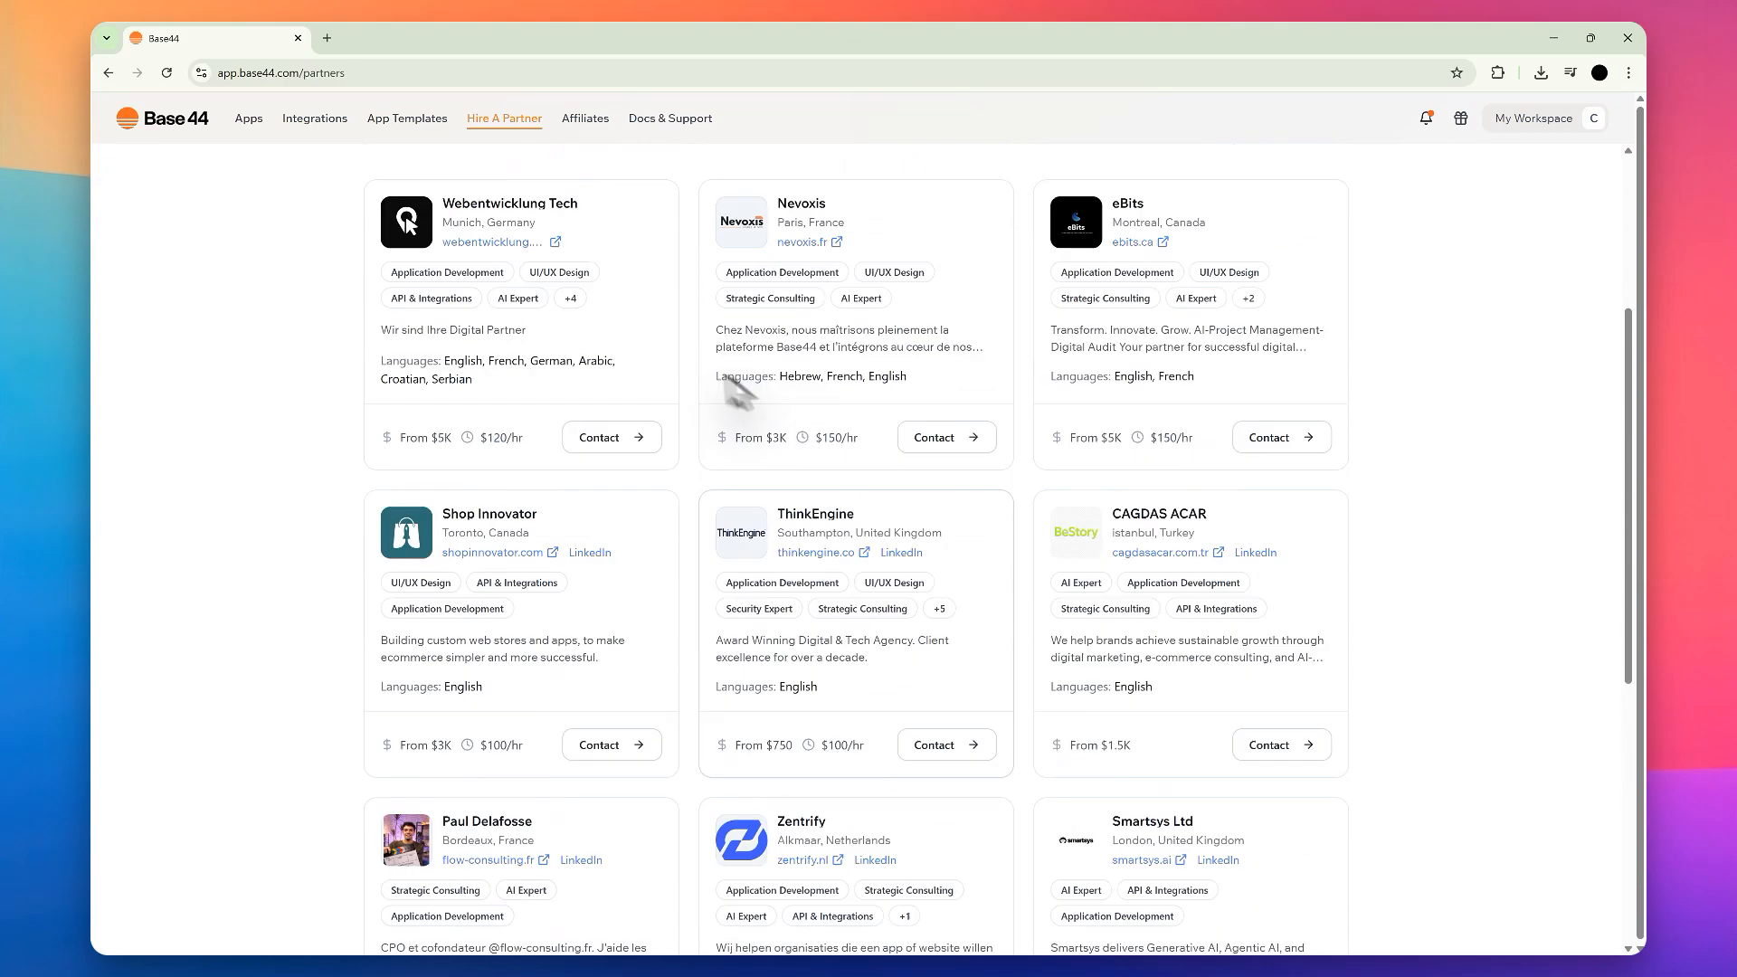
scroll(730, 404, "down", 3)
scroll(730, 404, "up", 3)
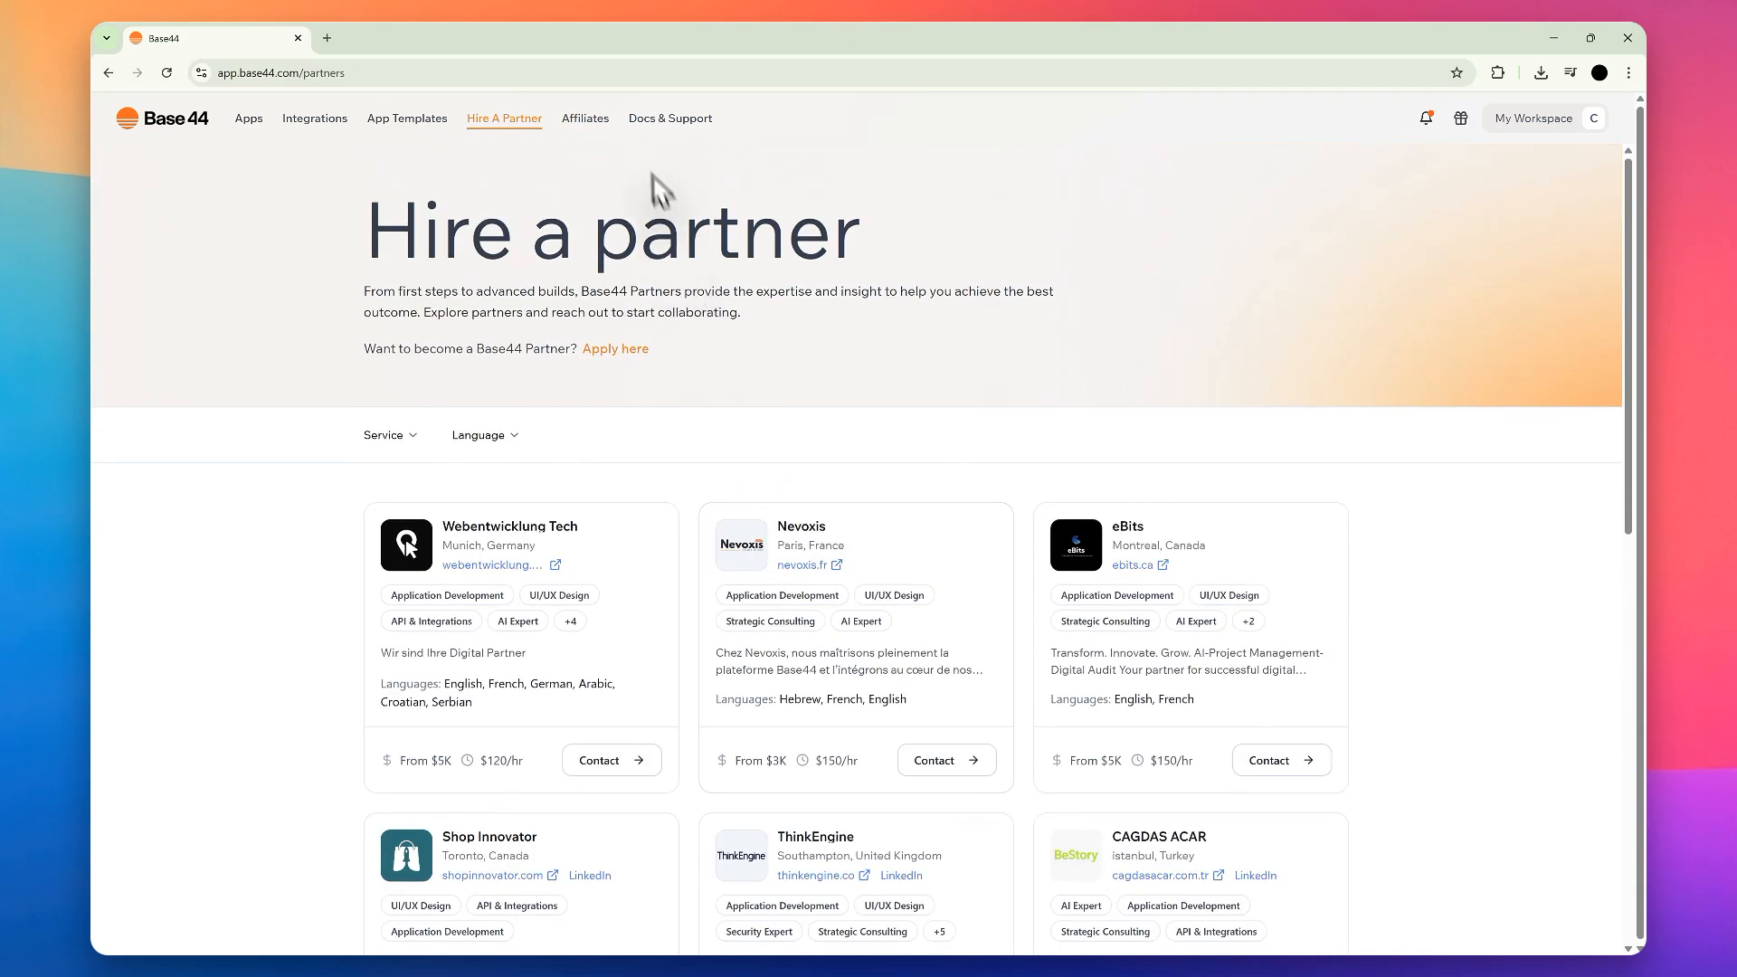
Step: Open the Affiliates and the Docs & Support pages, closing each to return to the partner directory
left_click(602, 118)
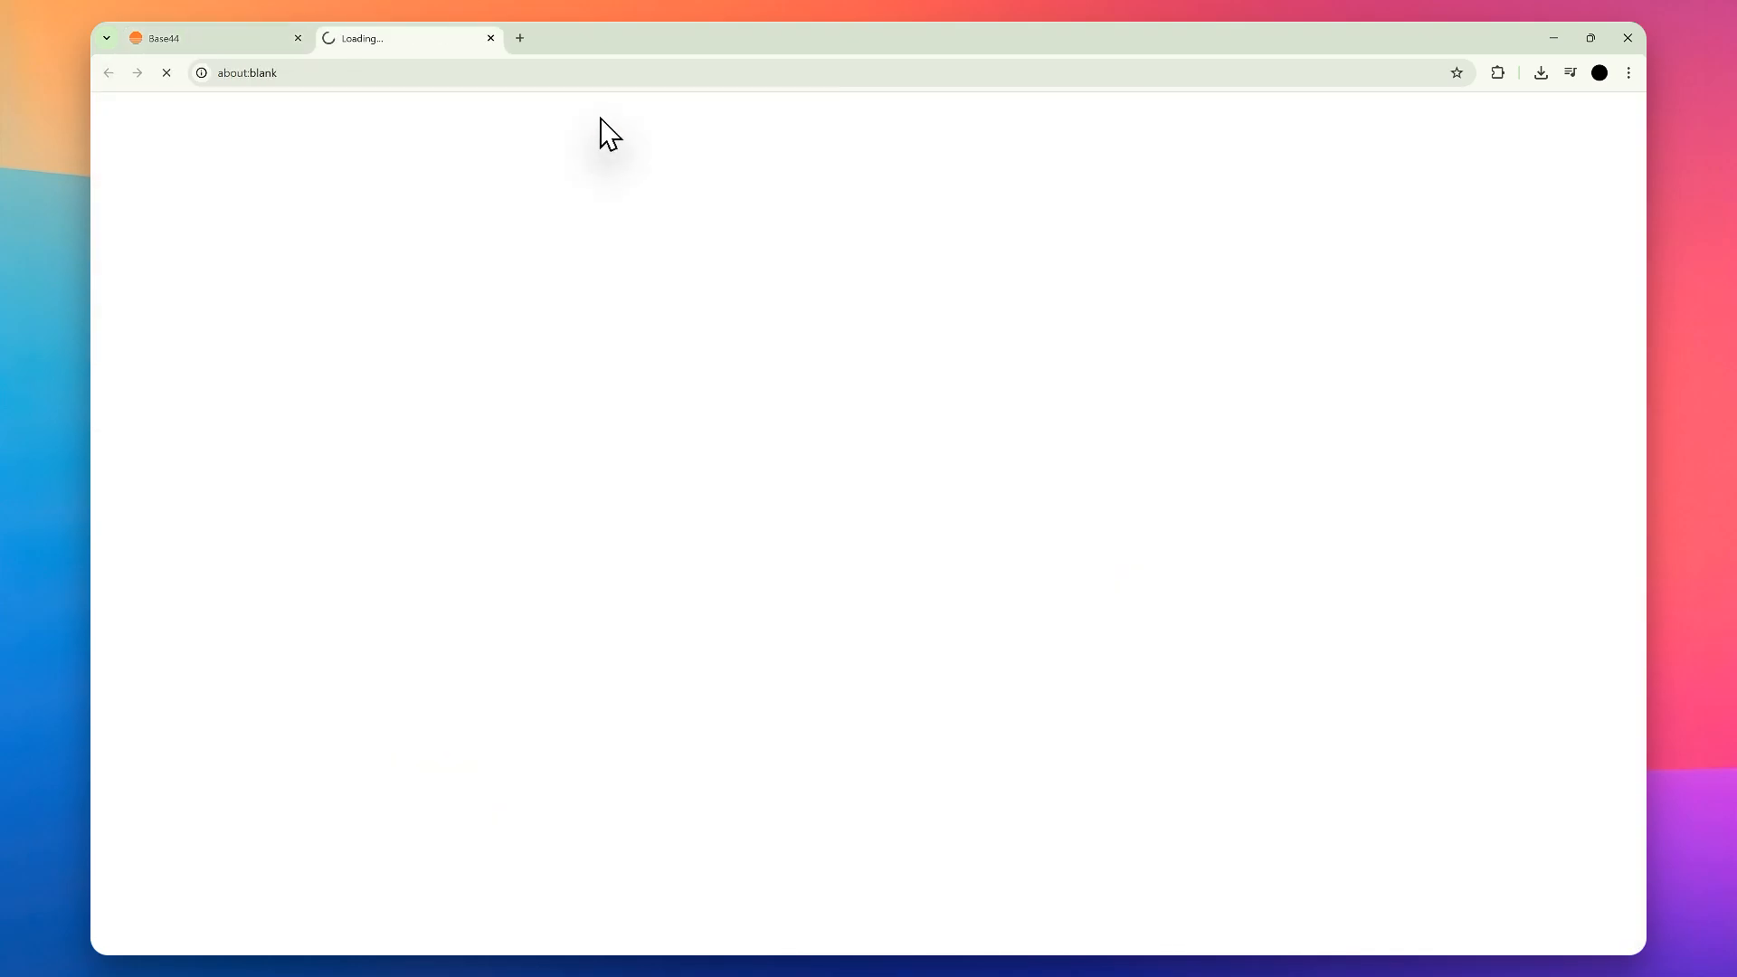
left_click(490, 38)
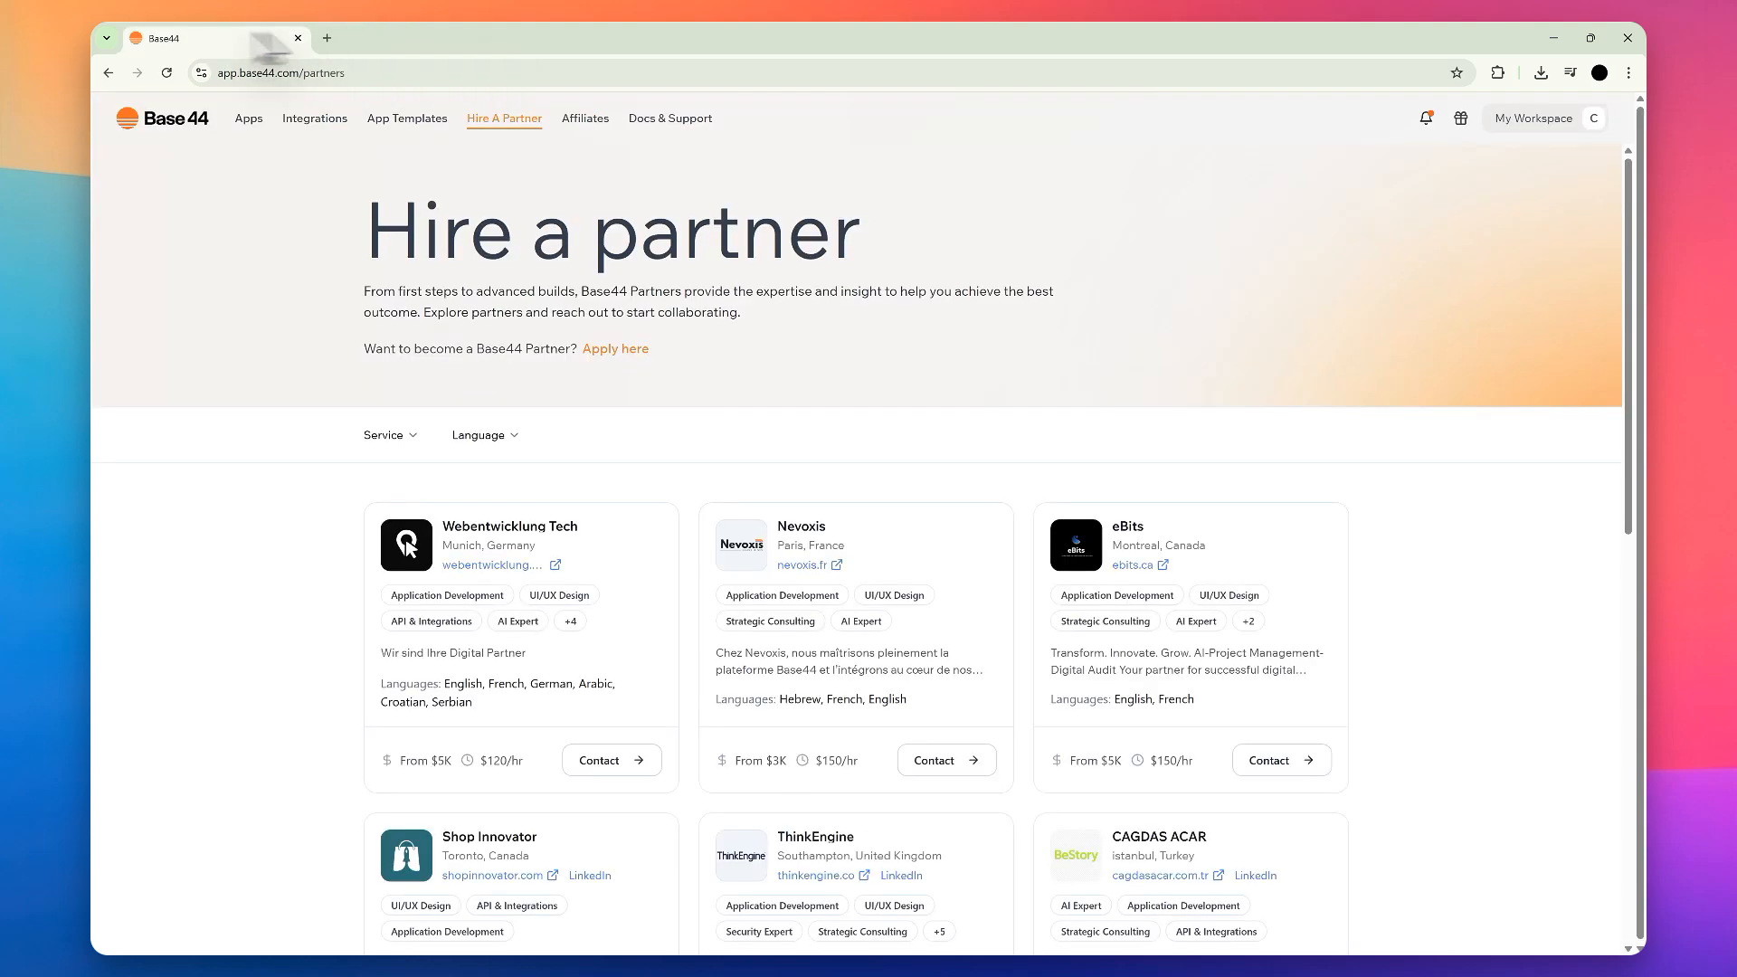
left_click(691, 127)
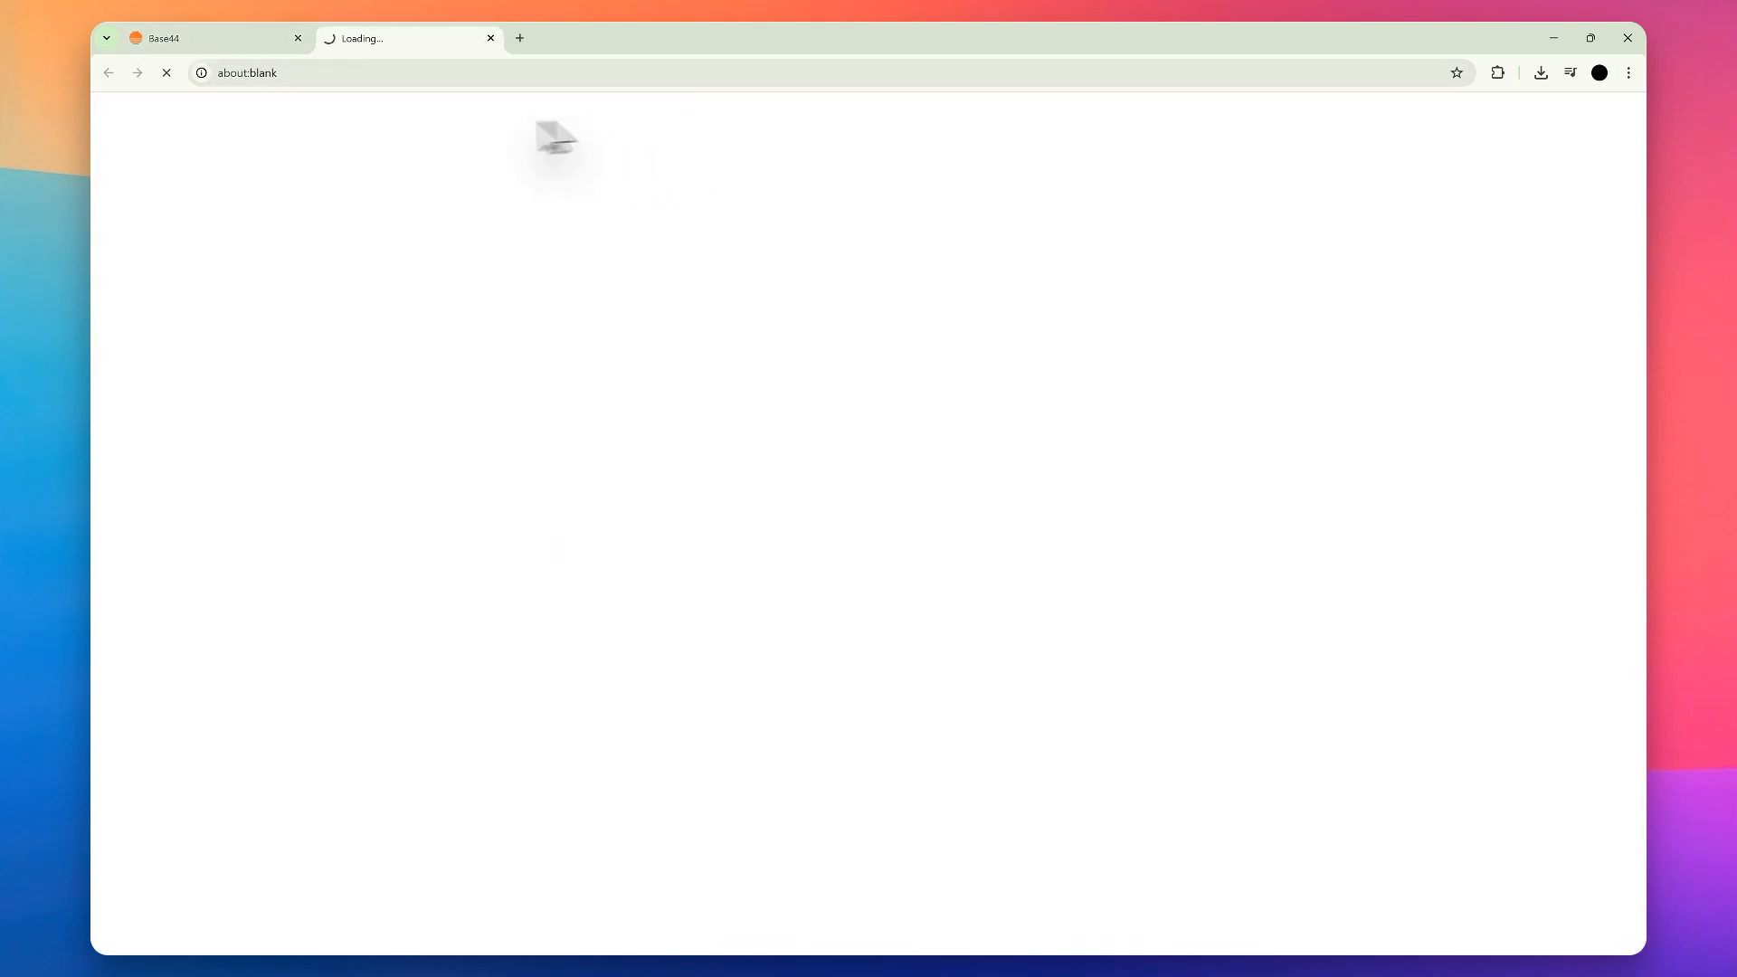
left_click(489, 38)
Step: View the personal workspace's app list and open the BizFlow app in its editor
left_click(247, 119)
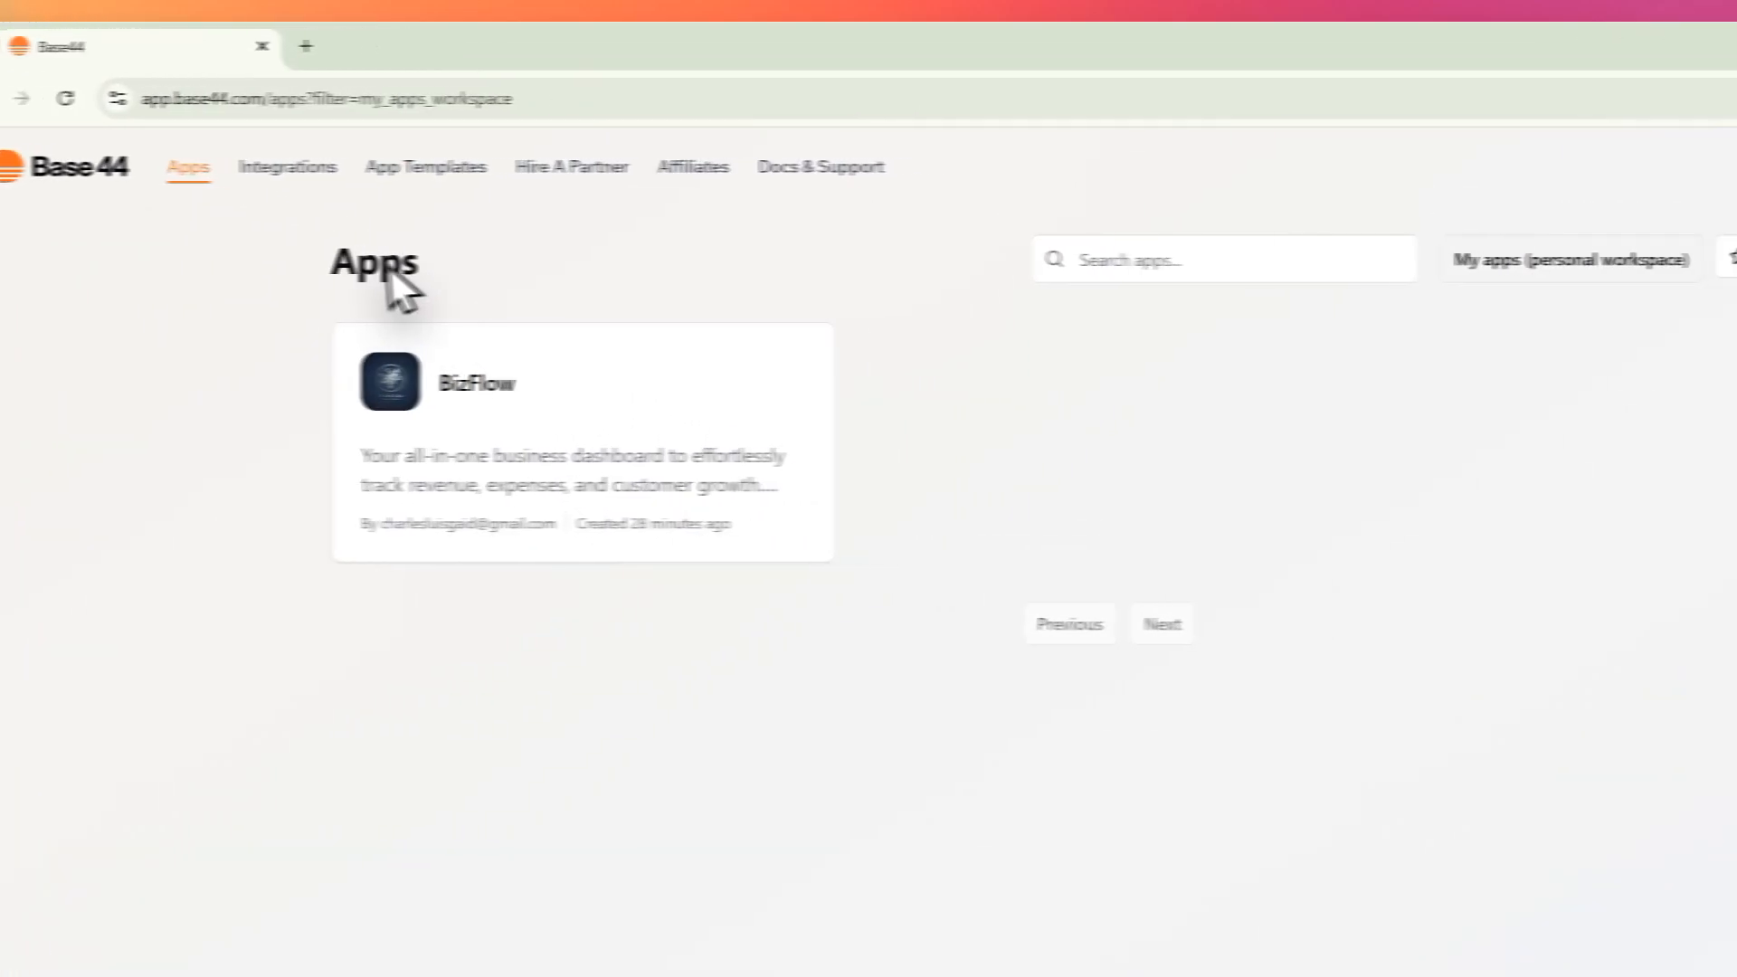
double_click(523, 265)
left_click(1079, 459)
left_click_drag(395, 302, 705, 338)
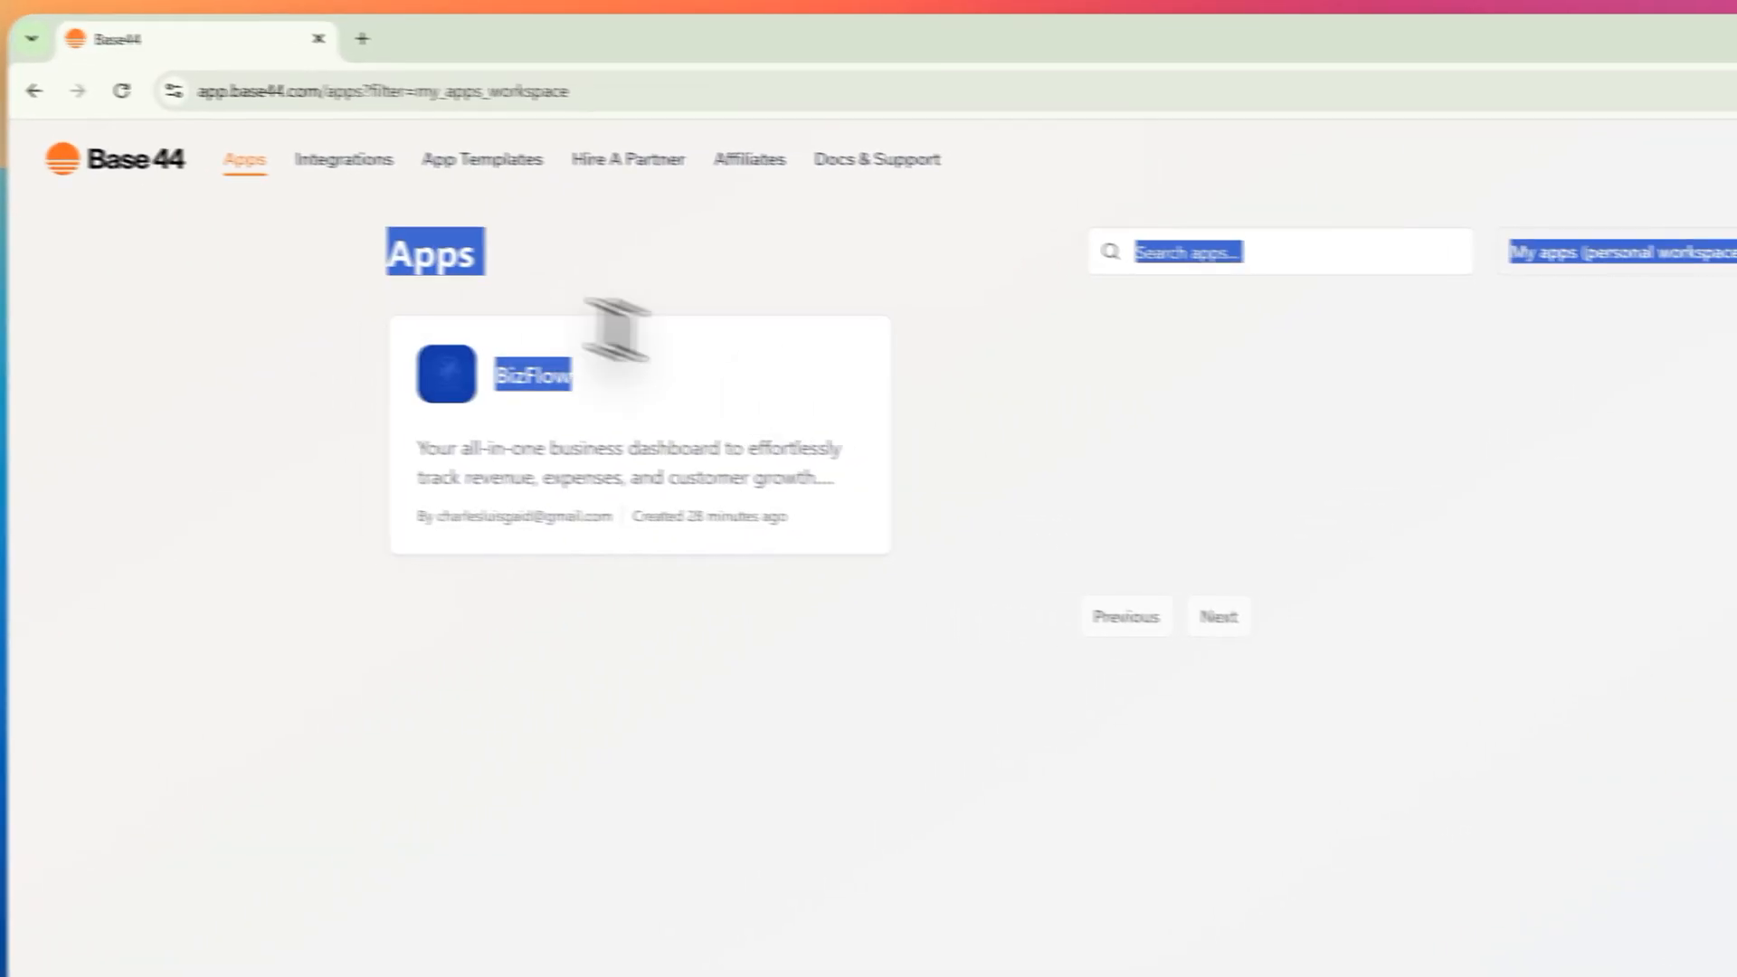
left_click(950, 518)
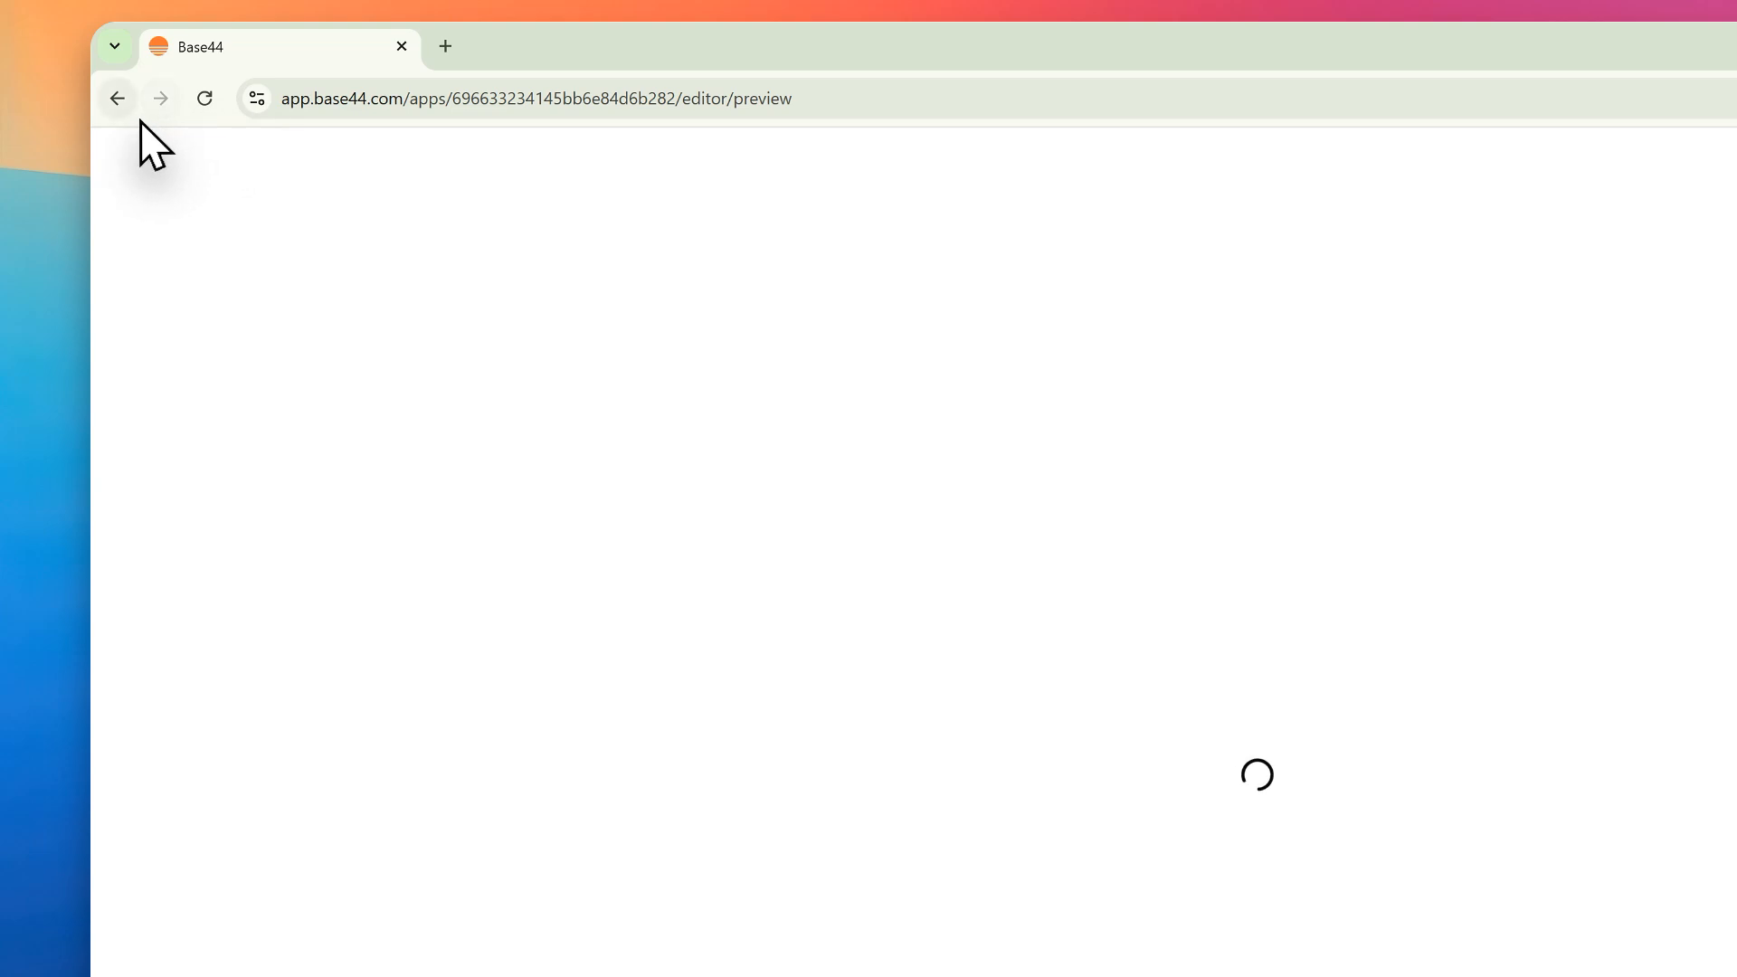
left_click(118, 98)
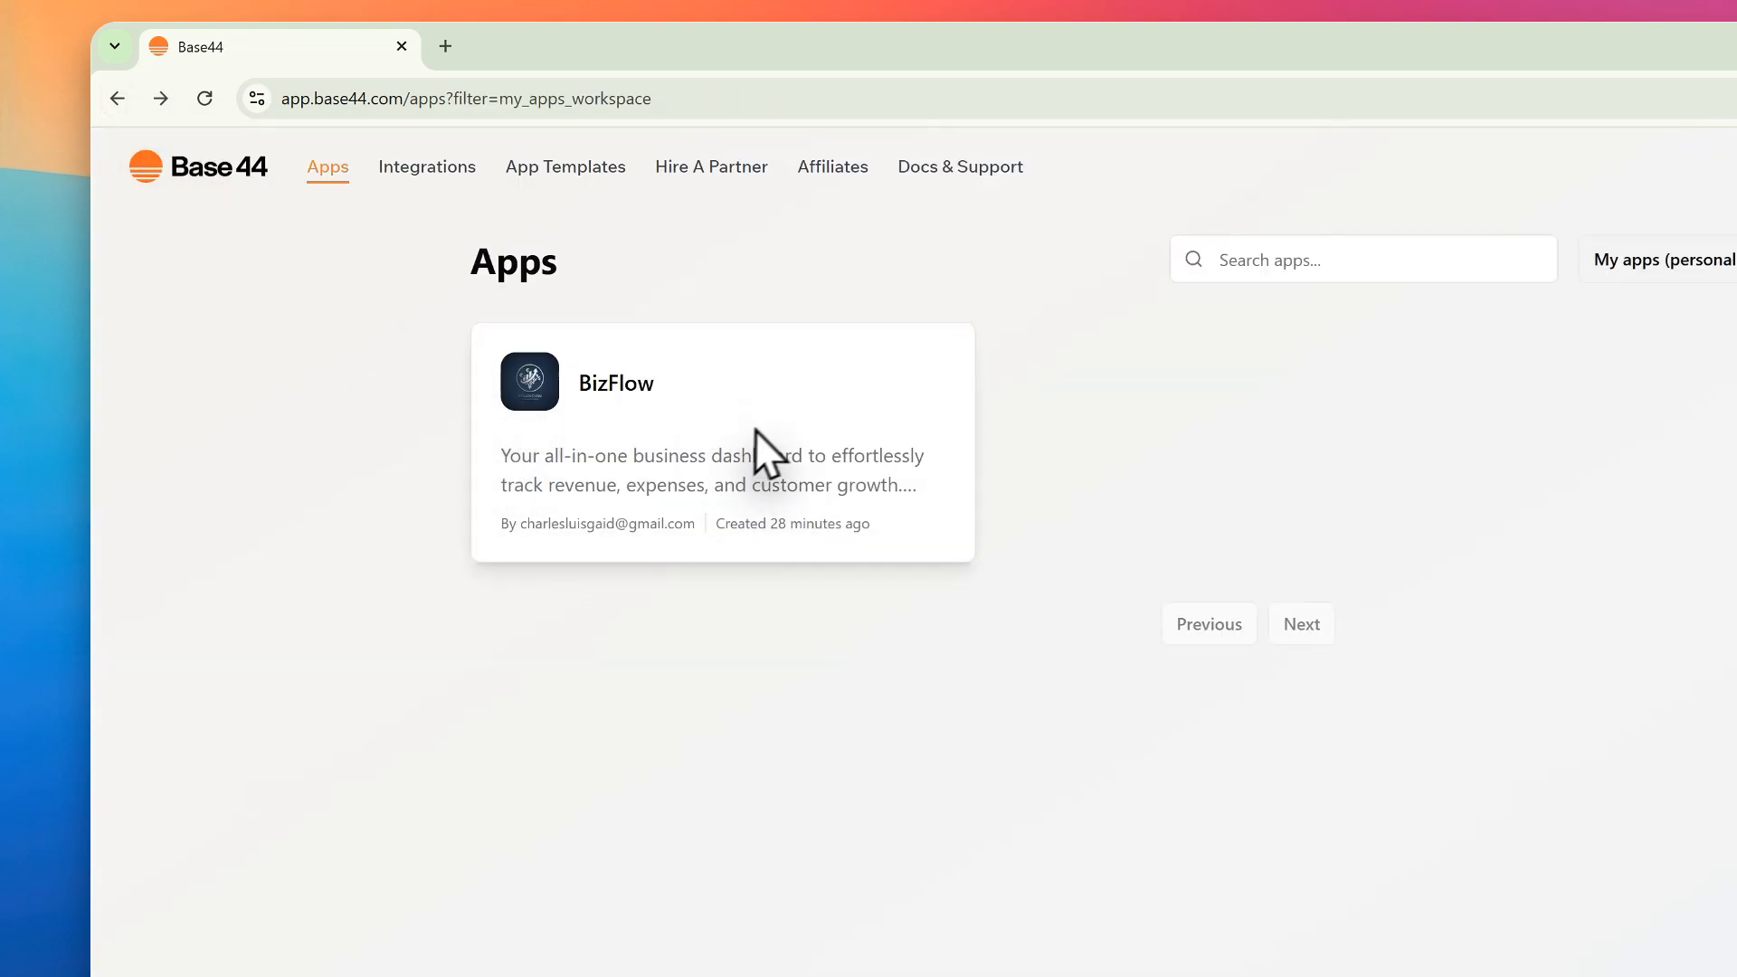
left_click(756, 431)
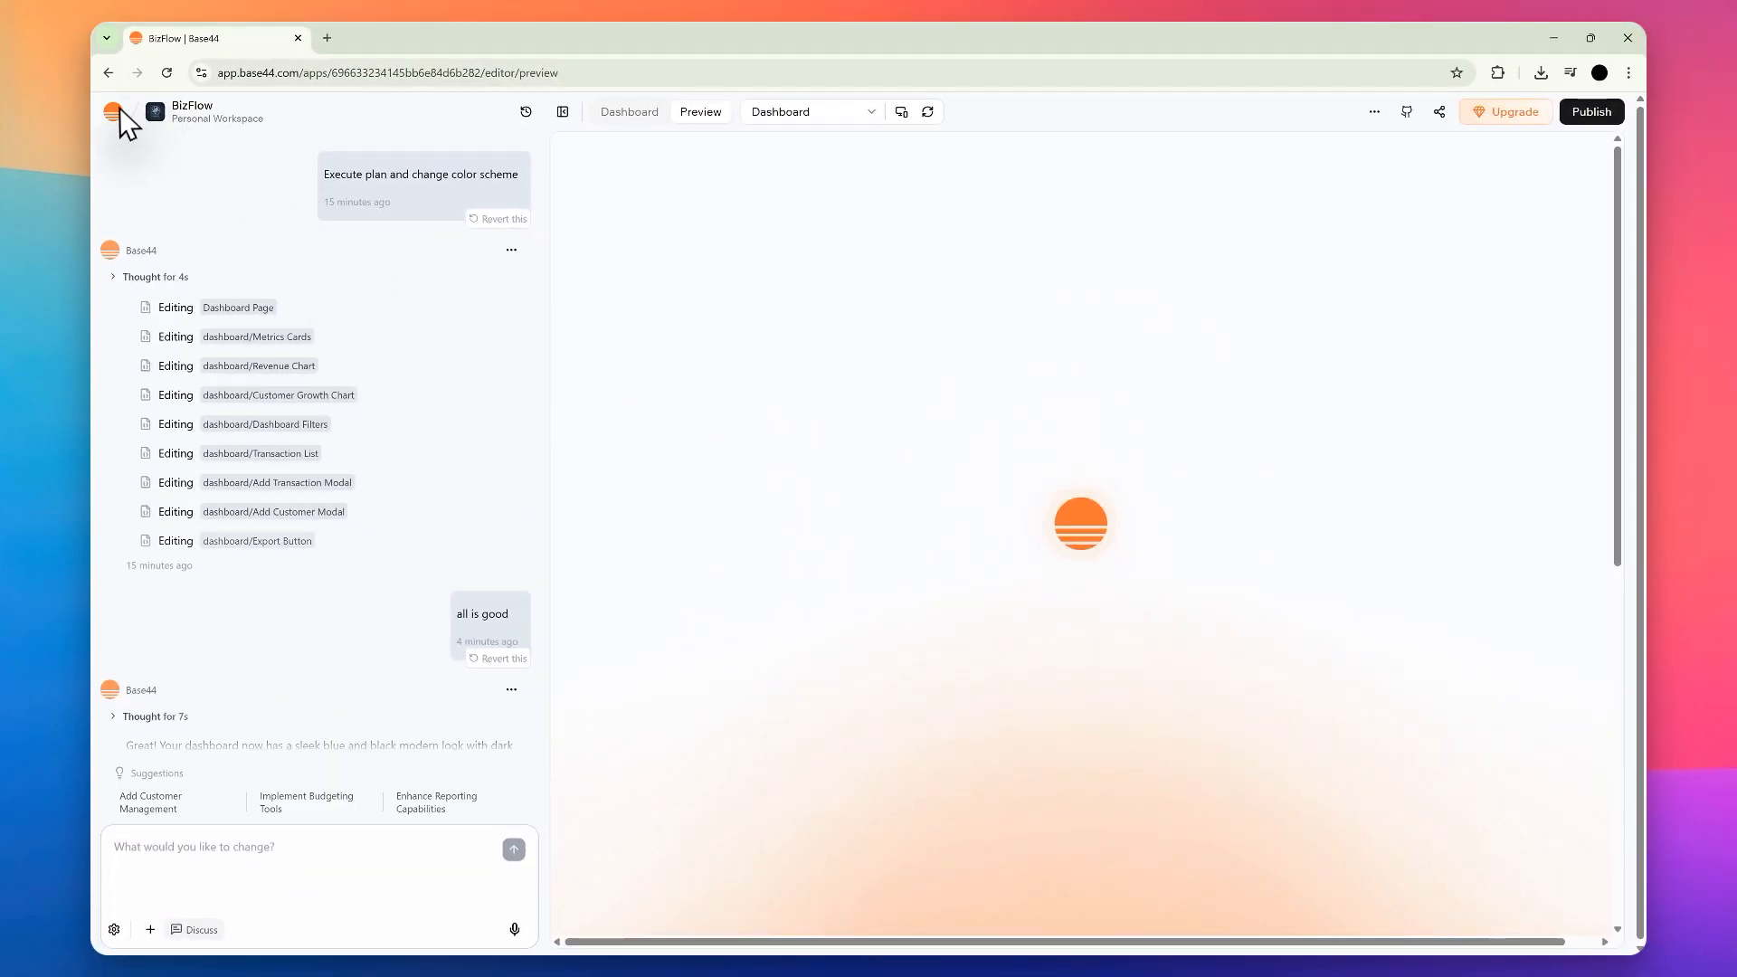
Step: Return to the workspace home page and browse the community templates through to the end of the list
left_click(114, 112)
left_click(162, 149)
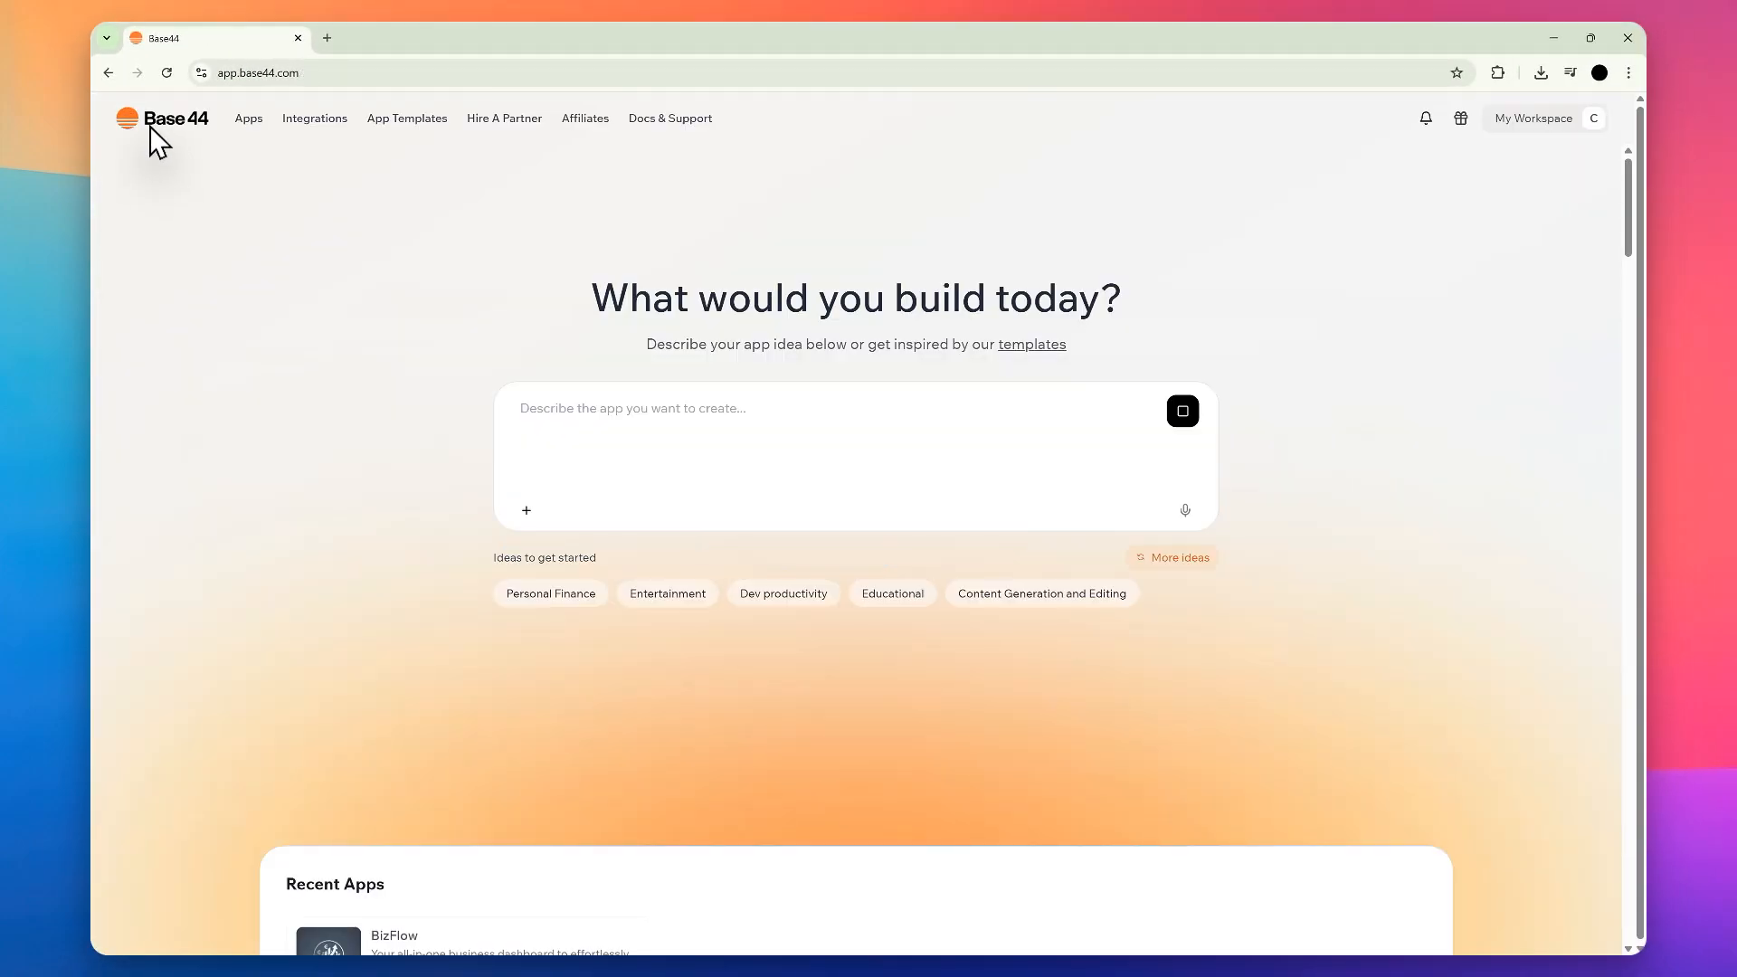
scroll(829, 410, "down", 2)
scroll(850, 421, "down", 5)
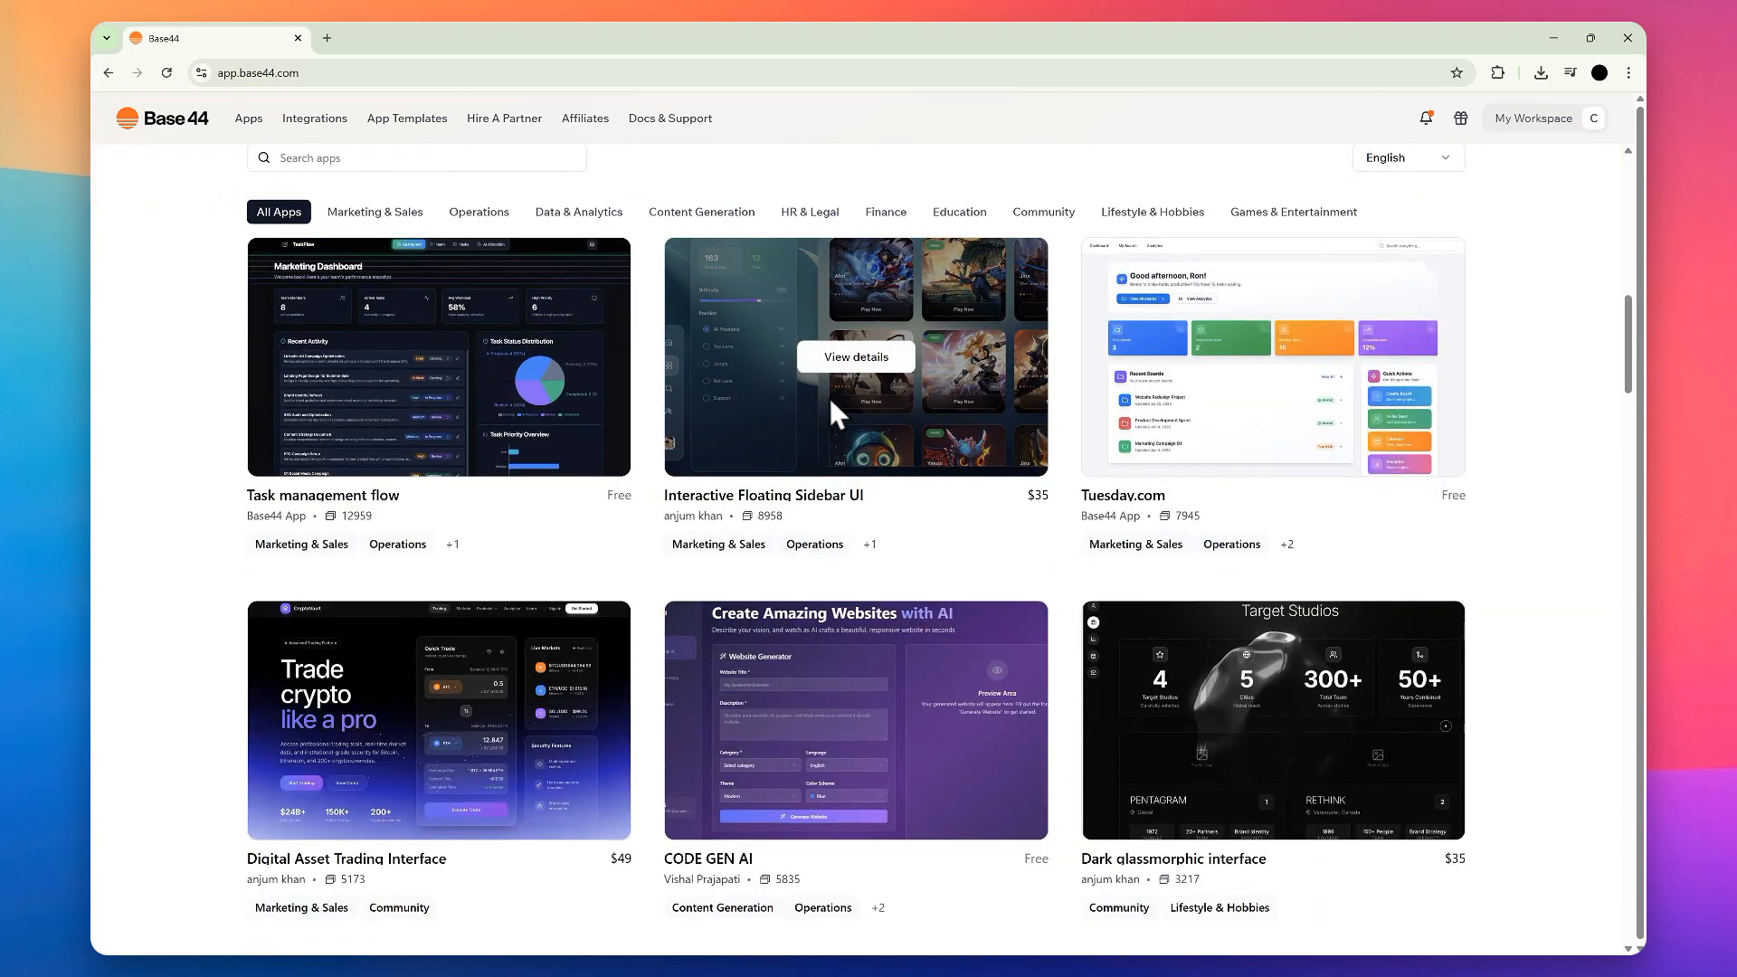
scroll(845, 357, "up", 3)
left_click_drag(236, 272, 587, 313)
left_click(1140, 346)
scroll(1079, 345, "down", 20)
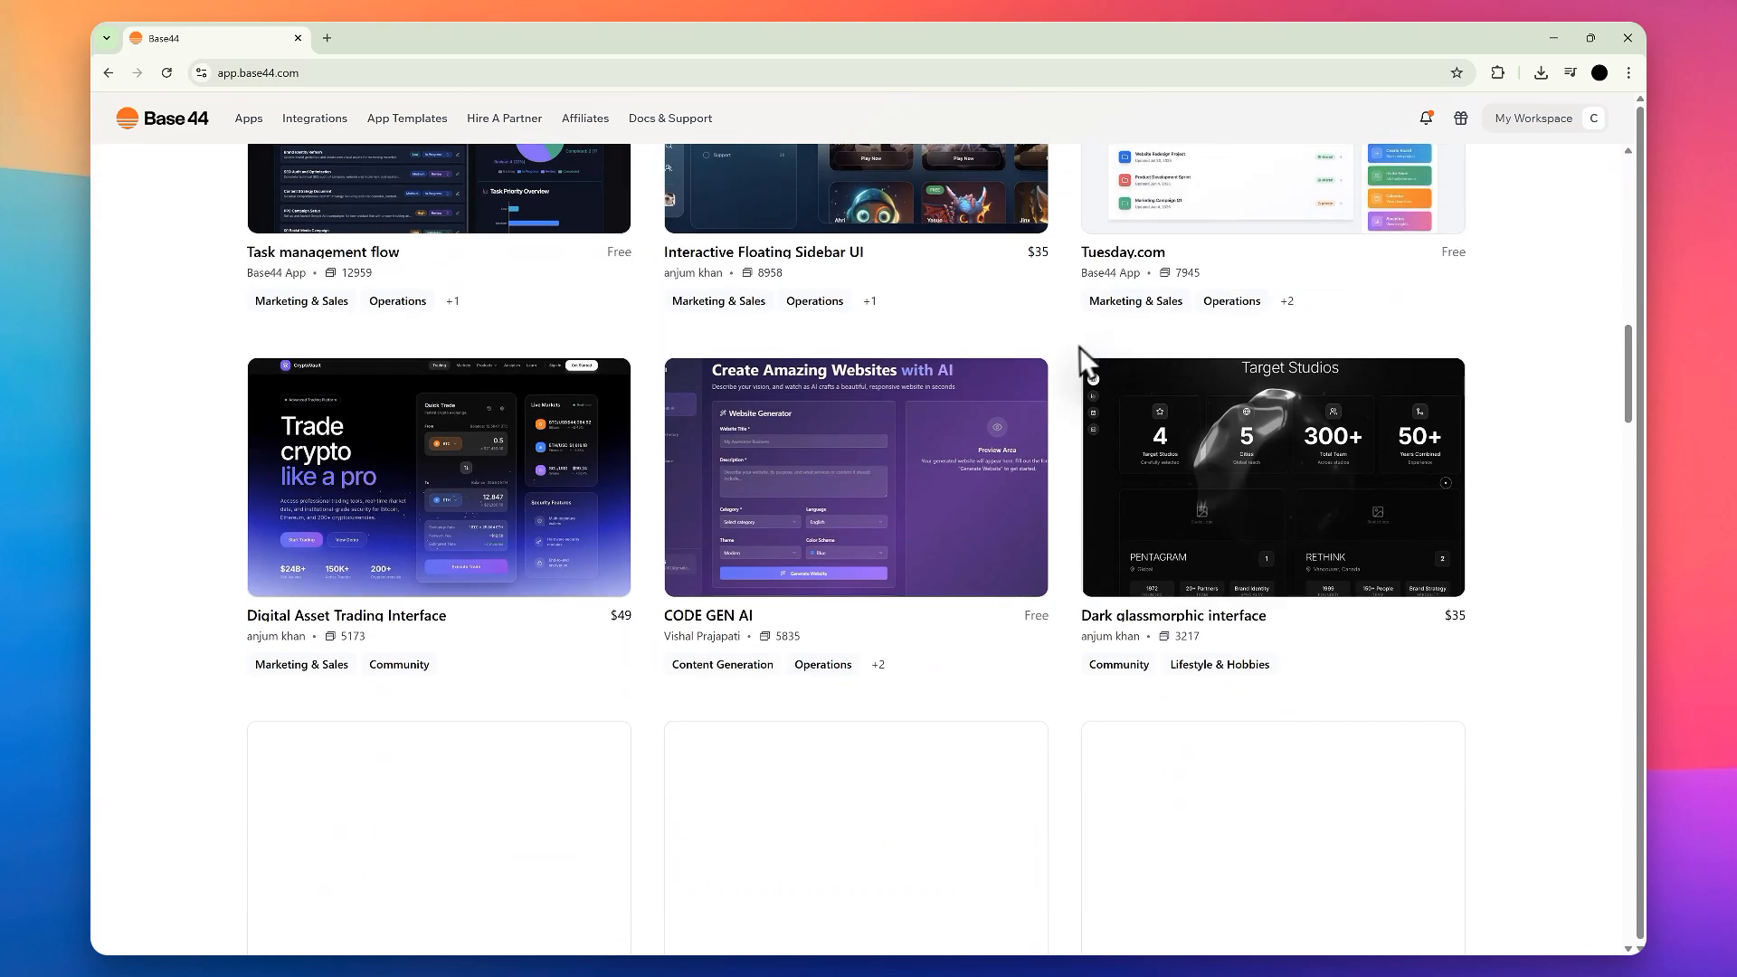
scroll(946, 433, "down", 15)
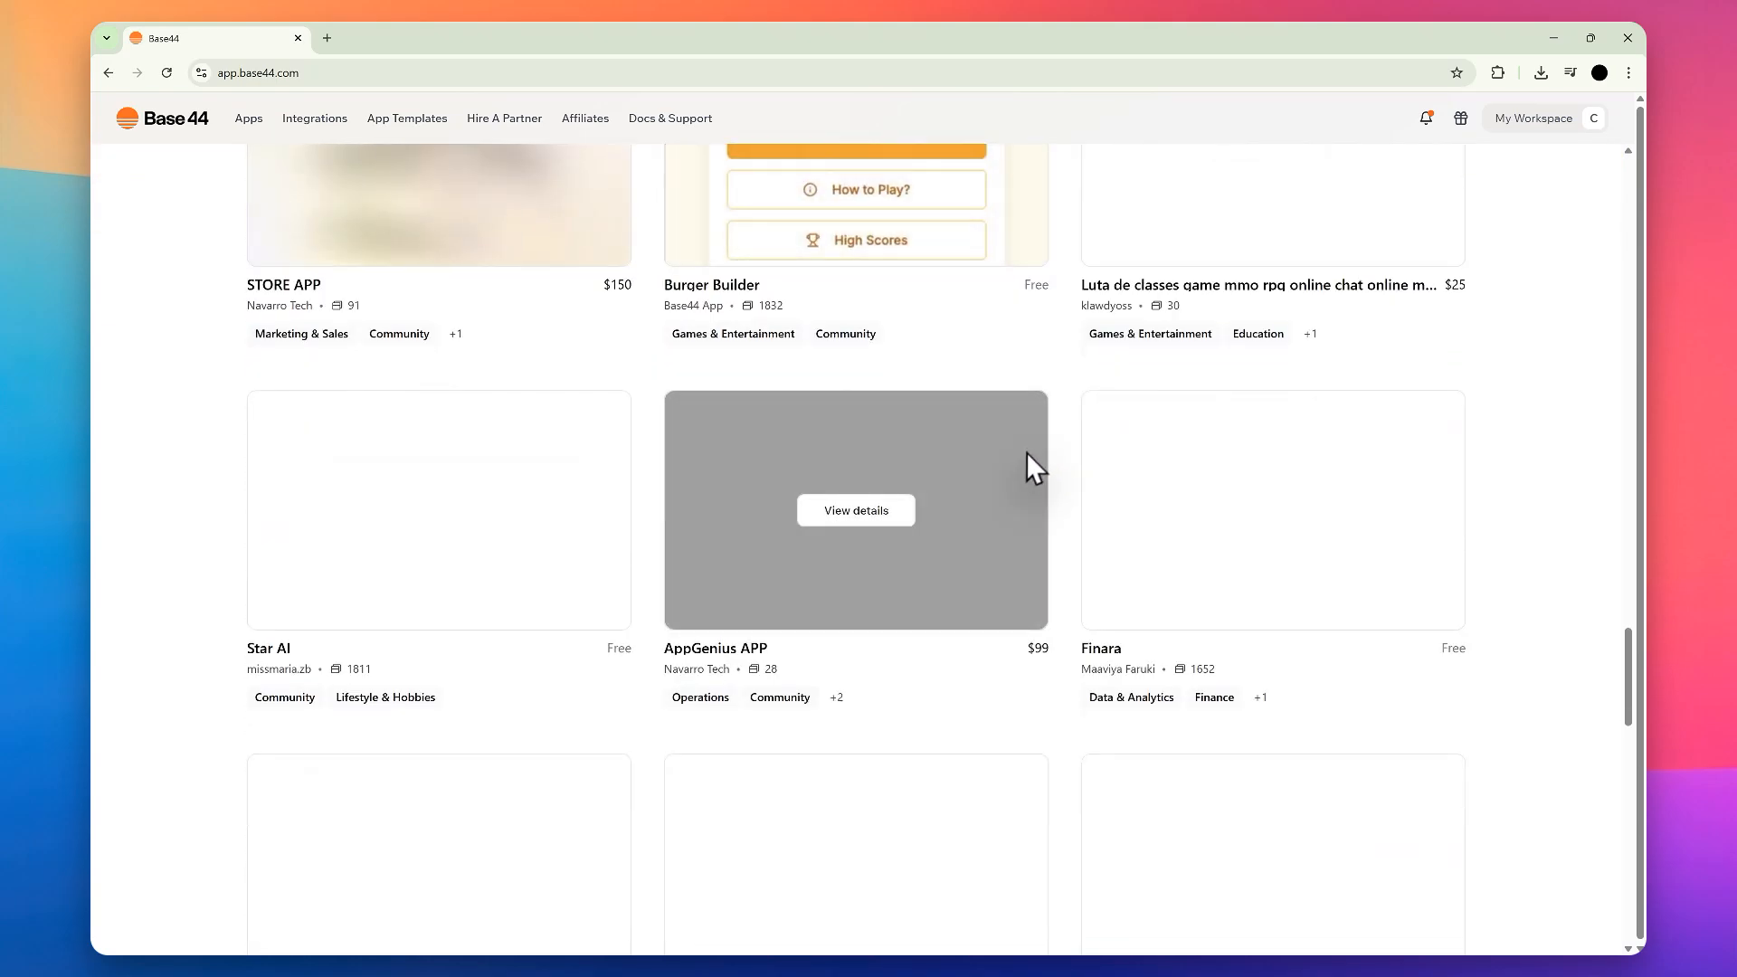
scroll(1082, 663, "down", 2)
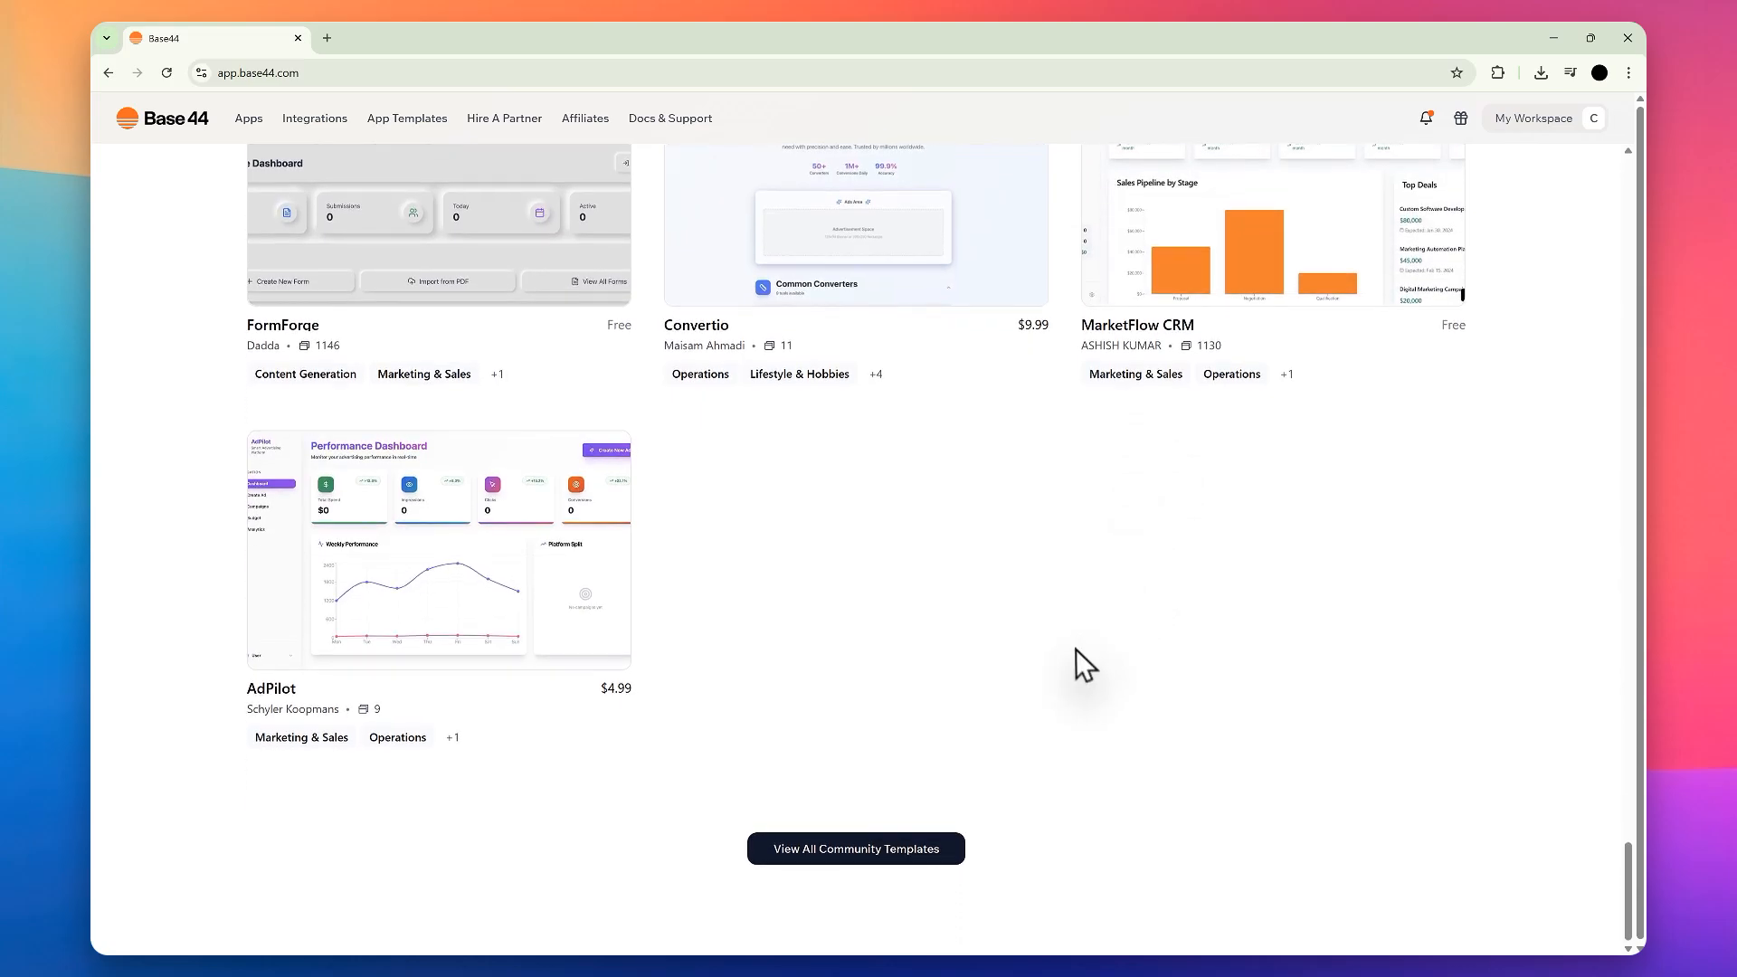
scroll(1620, 415, "up", 15)
scroll(1414, 430, "up", 20)
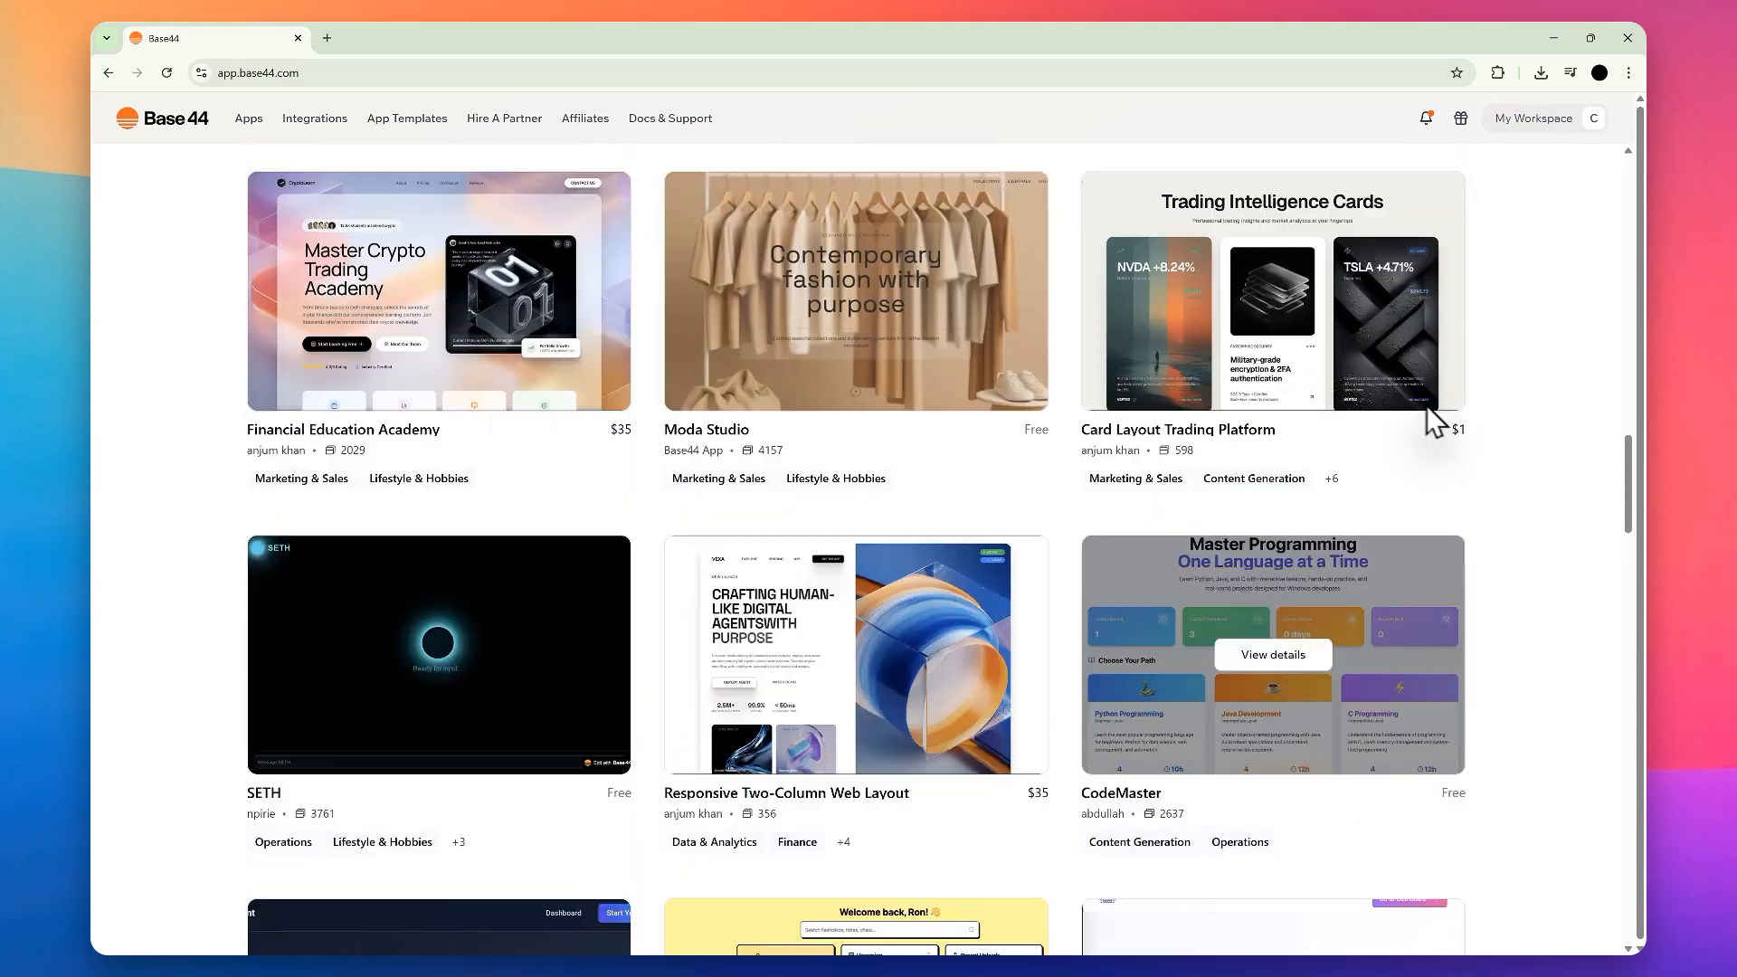
scroll(941, 434, "down", 4)
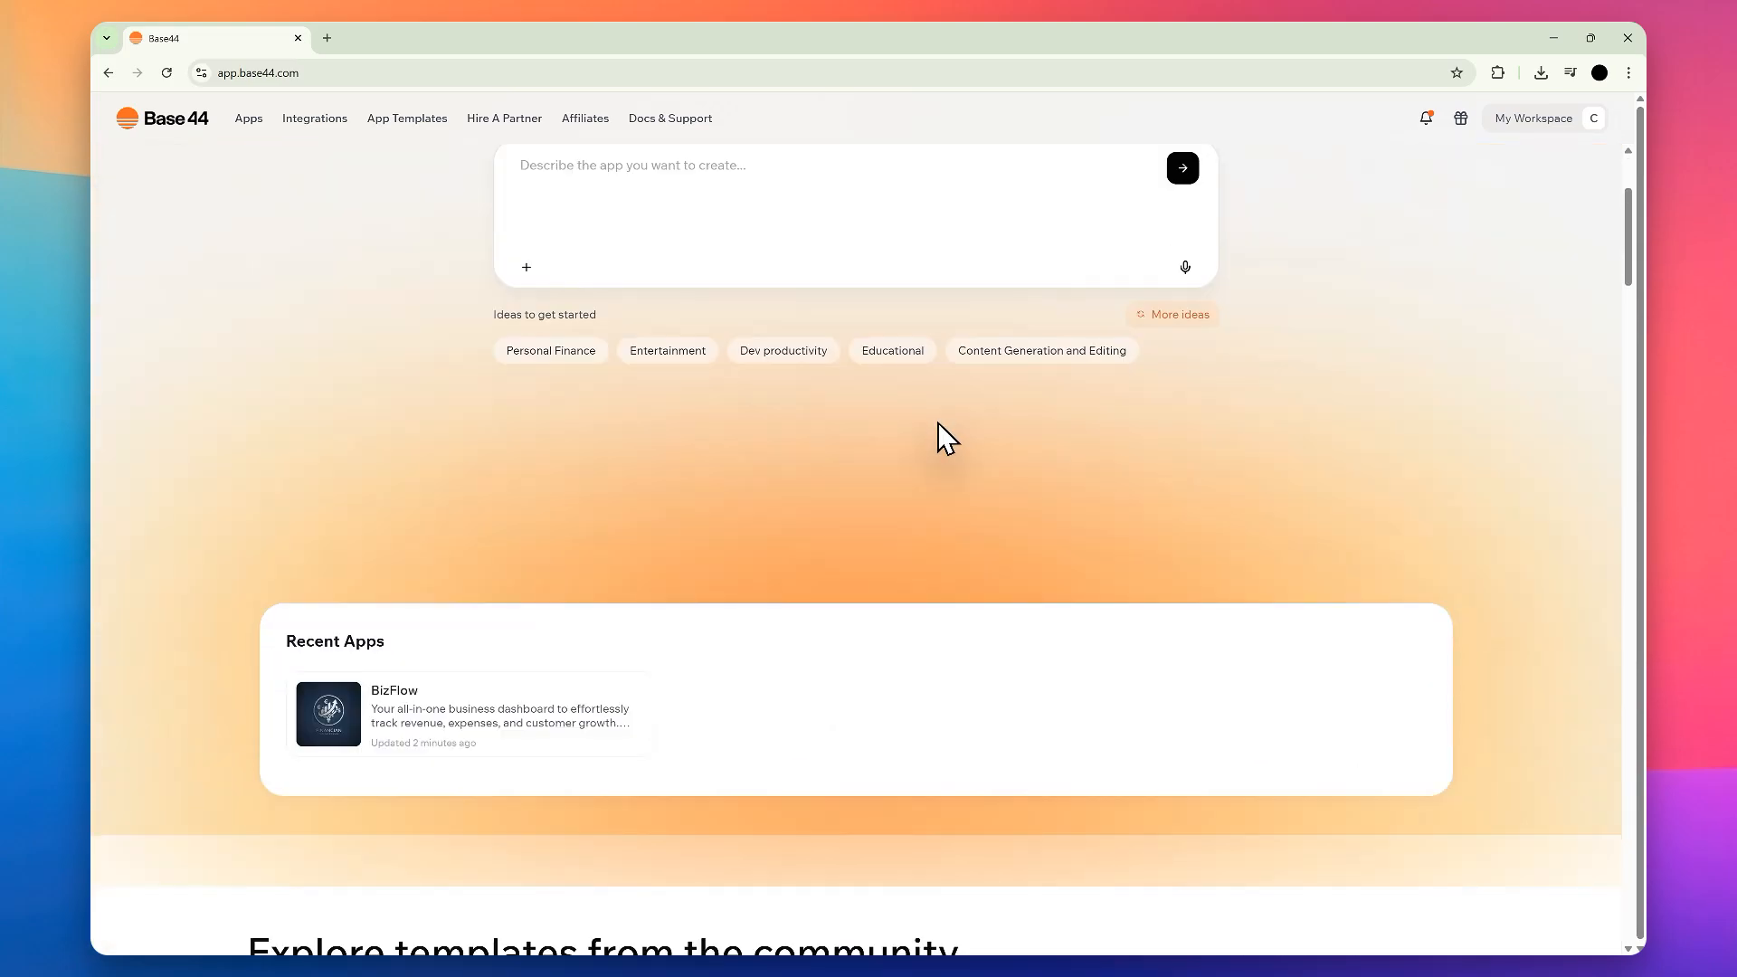
scroll(969, 430, "up", 4)
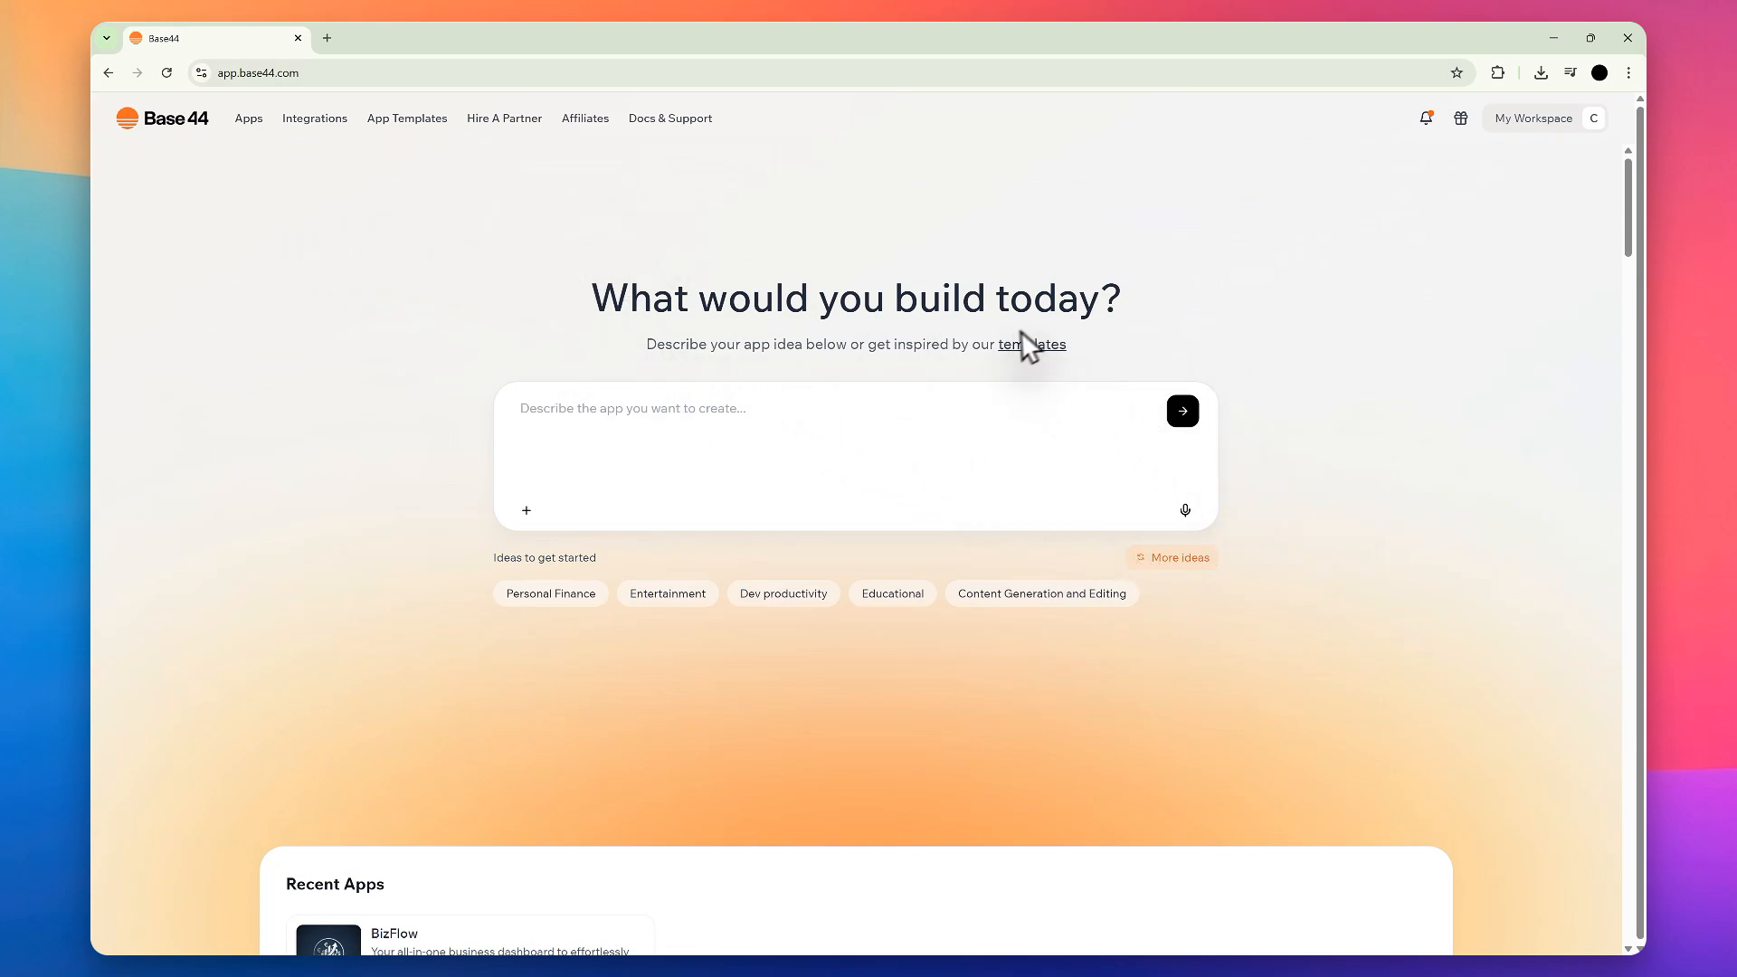
left_click_drag(1109, 308, 770, 258)
left_click(654, 287)
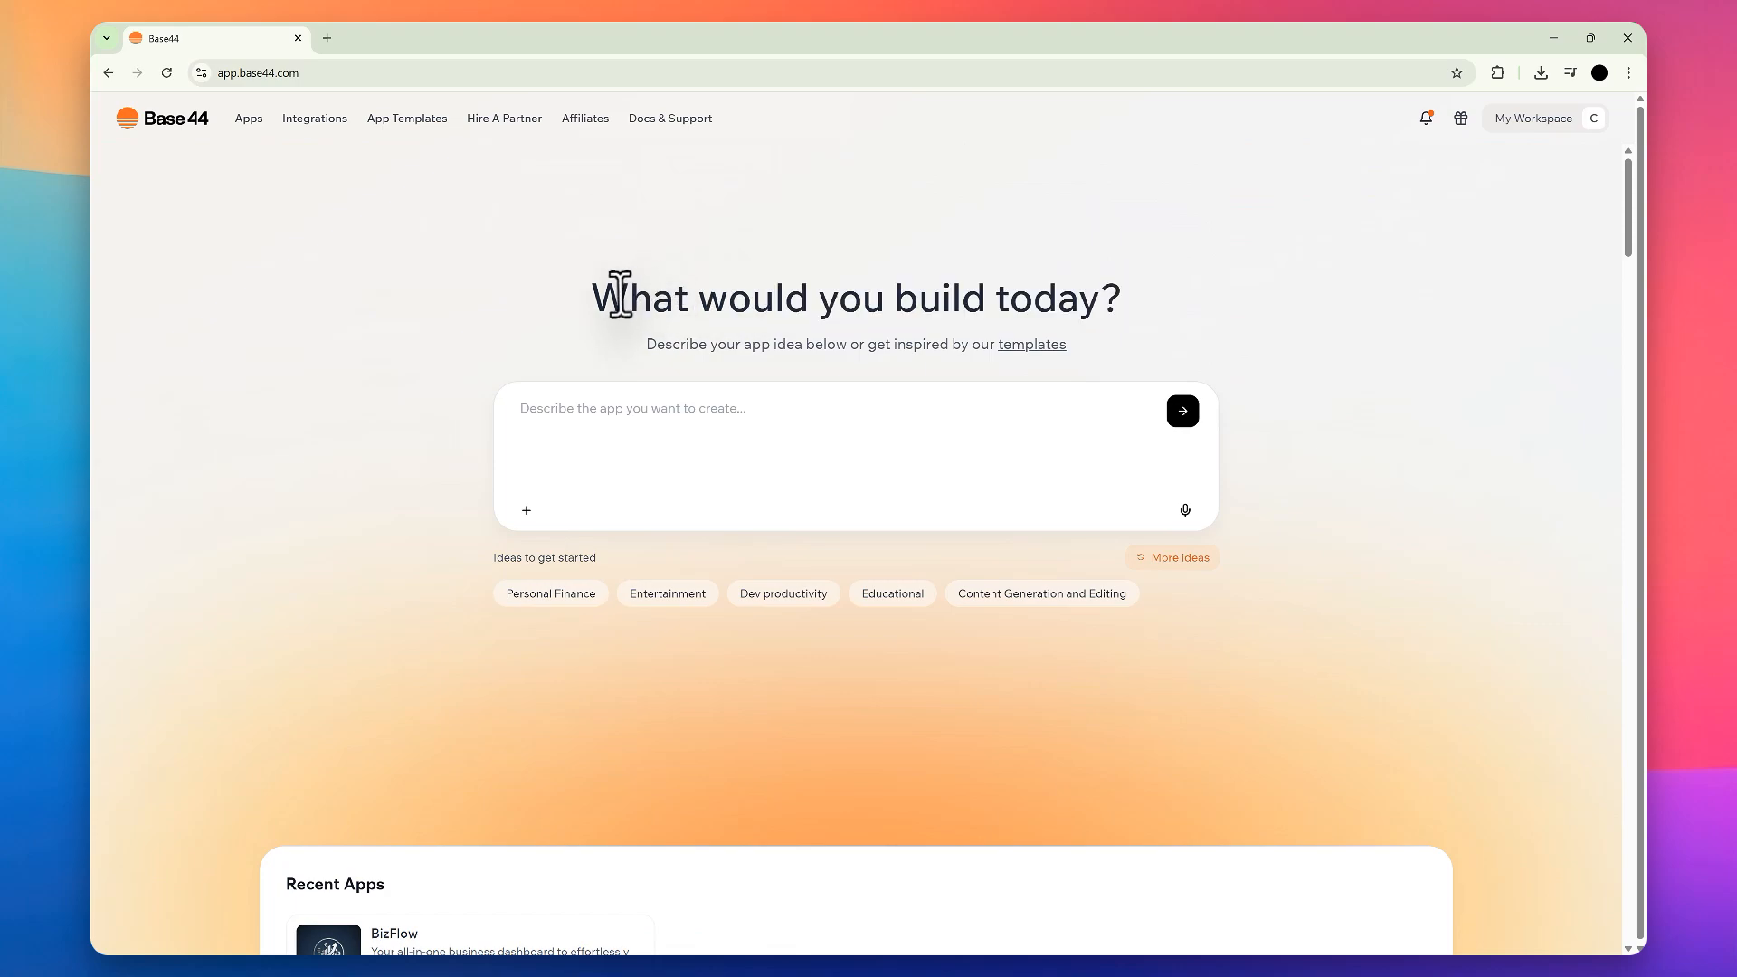